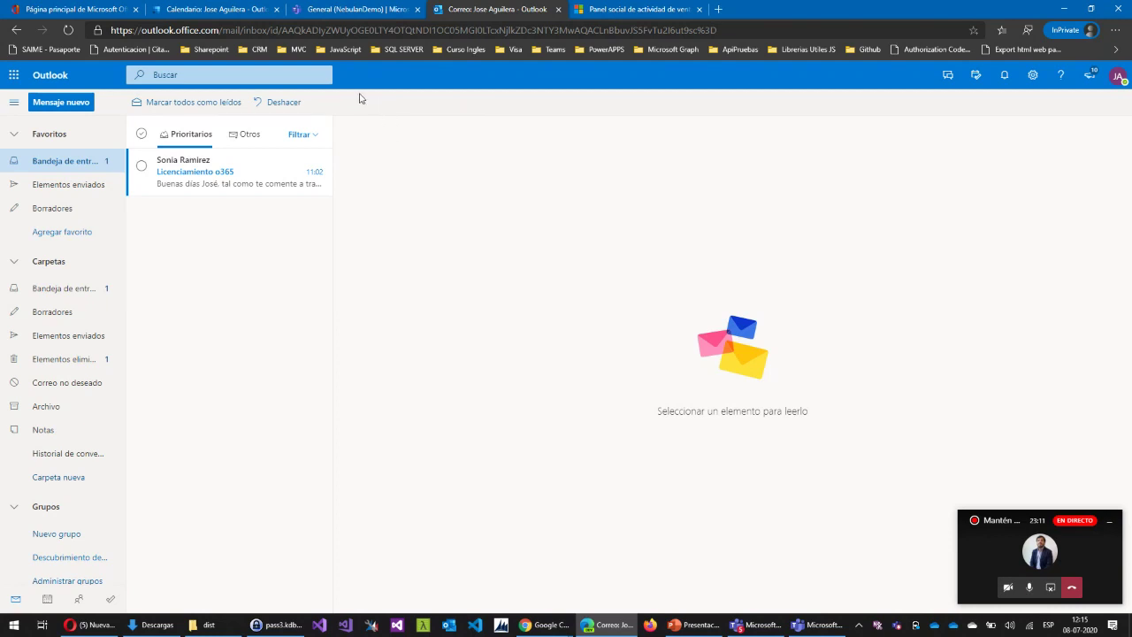
# Open the "Licenciamiento o365" e-mail and start adding its sender as a Cliente potencial through the Dynamics 365 add-in
pyautogui.click(1109, 521)
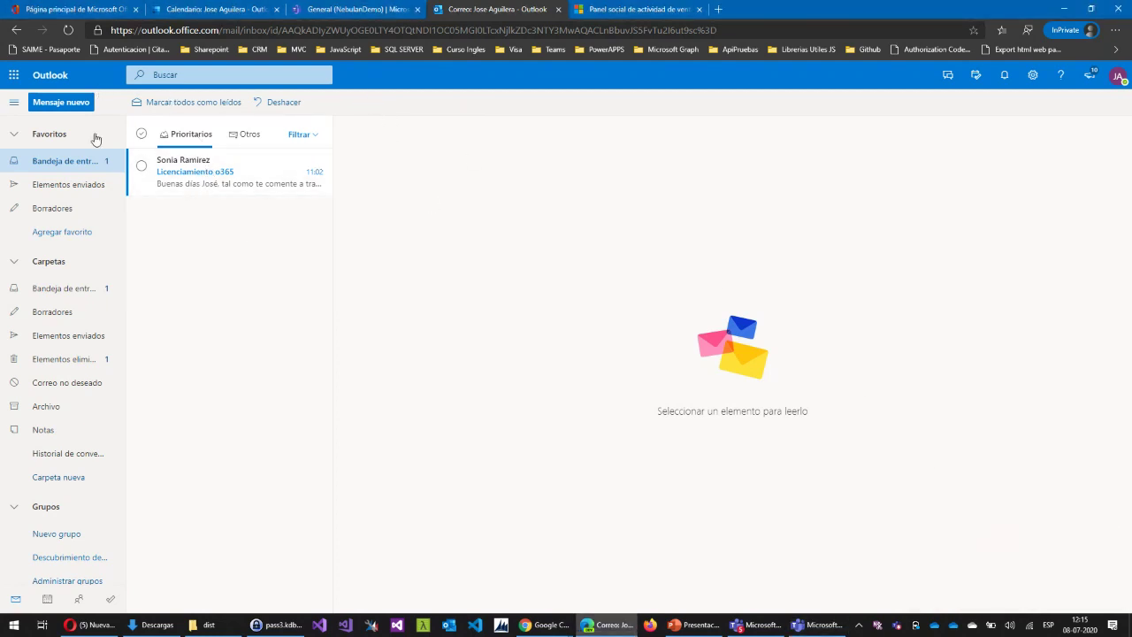
pyautogui.click(211, 186)
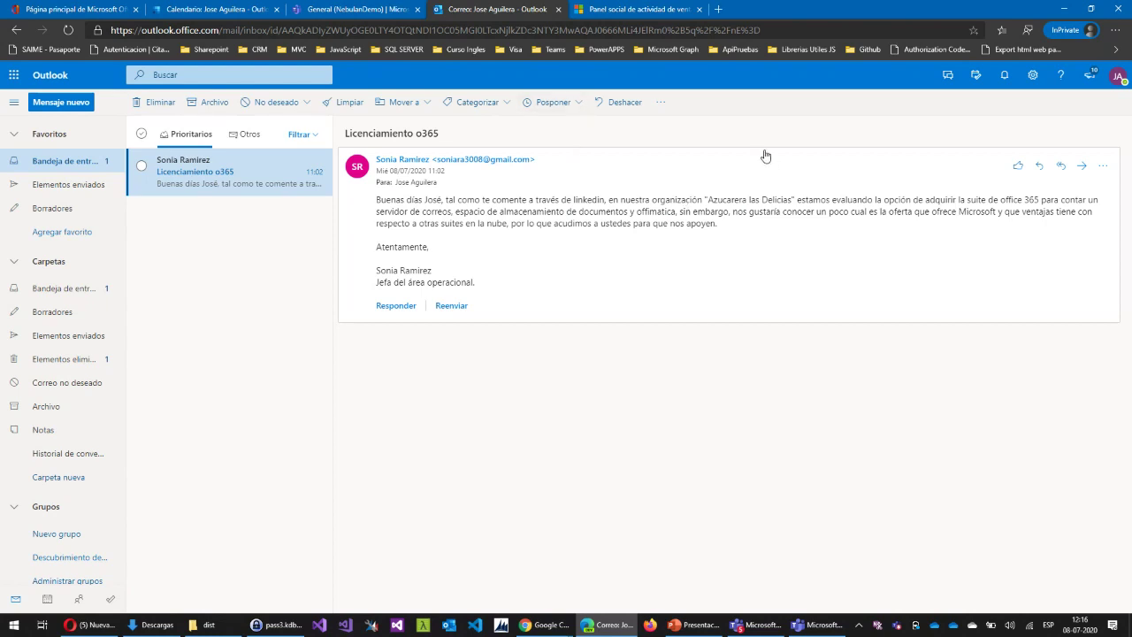
pyautogui.click(1103, 166)
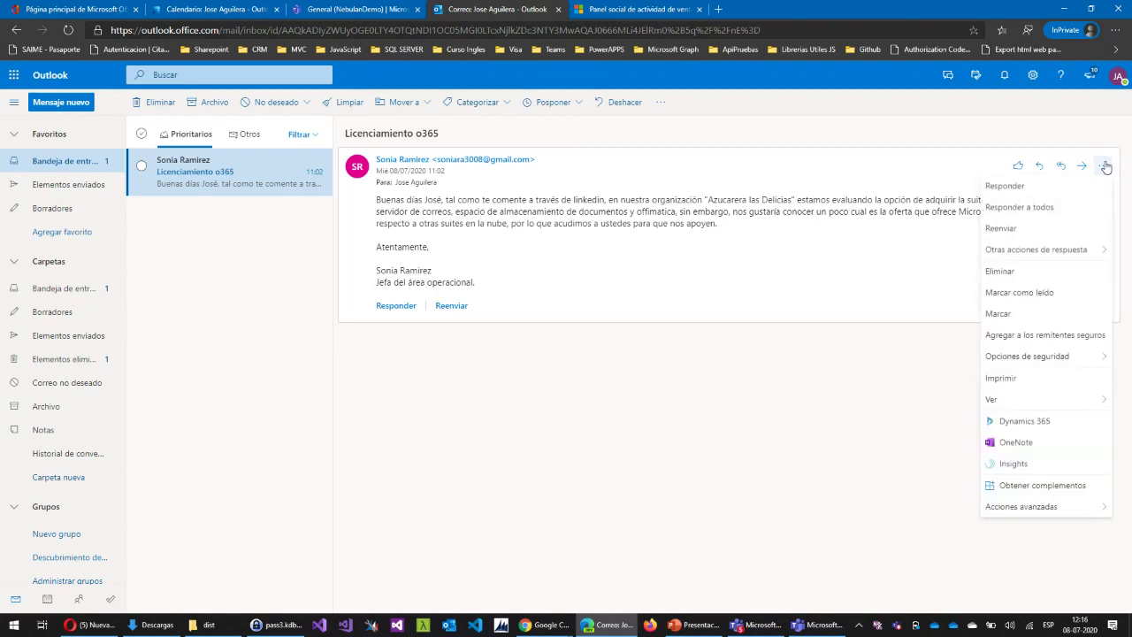
pyautogui.click(1012, 429)
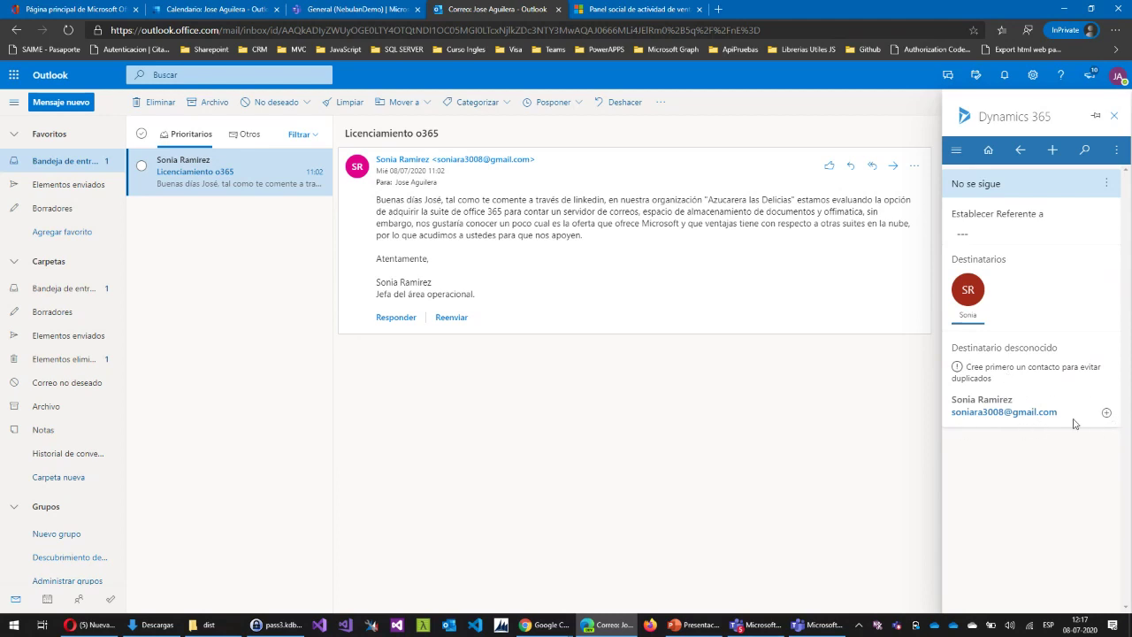
pyautogui.click(1107, 414)
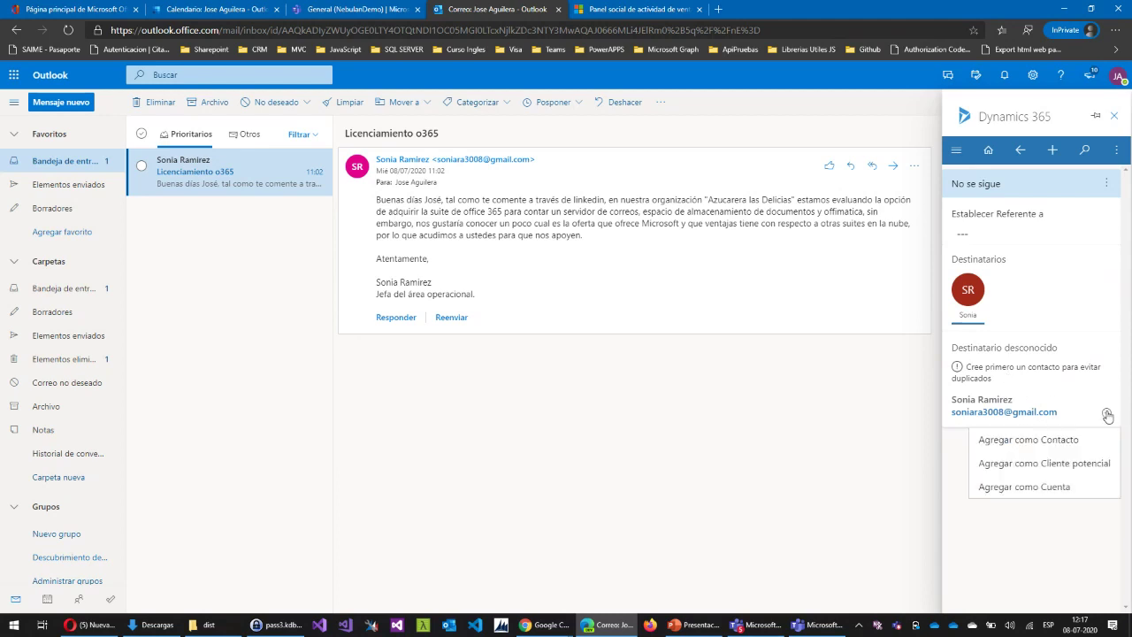
pyautogui.click(1037, 469)
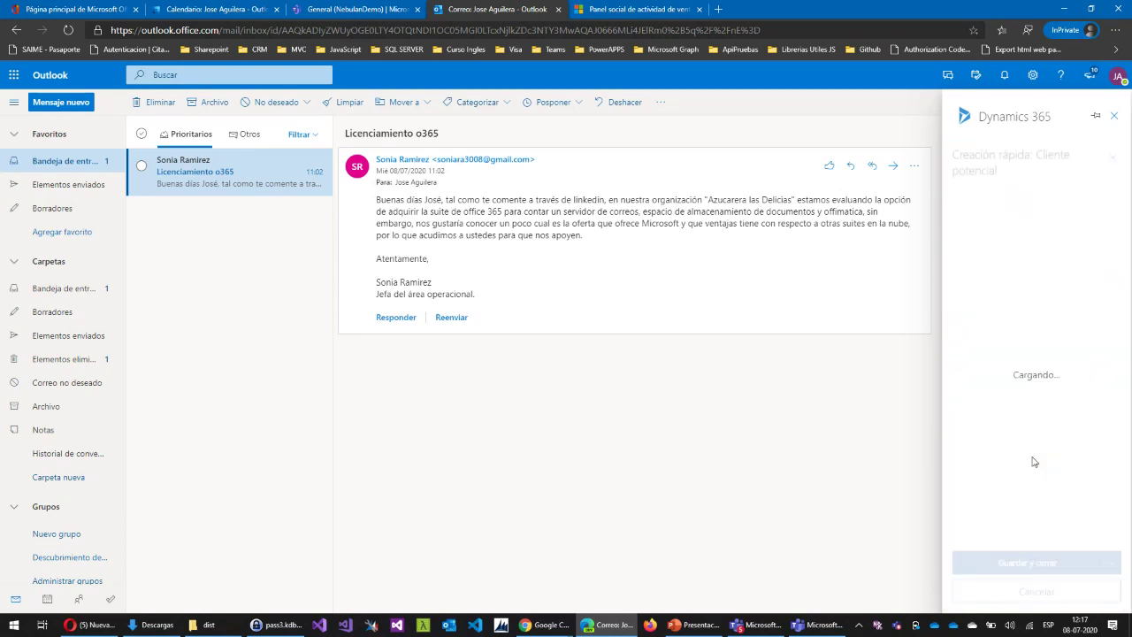
# Copy "Jefa del área operacional." from the e-mail into the lead's Puesto and "Azucarera las Delicias" into Nombre de la compañía
pyautogui.scroll(-1, 1037, 422)
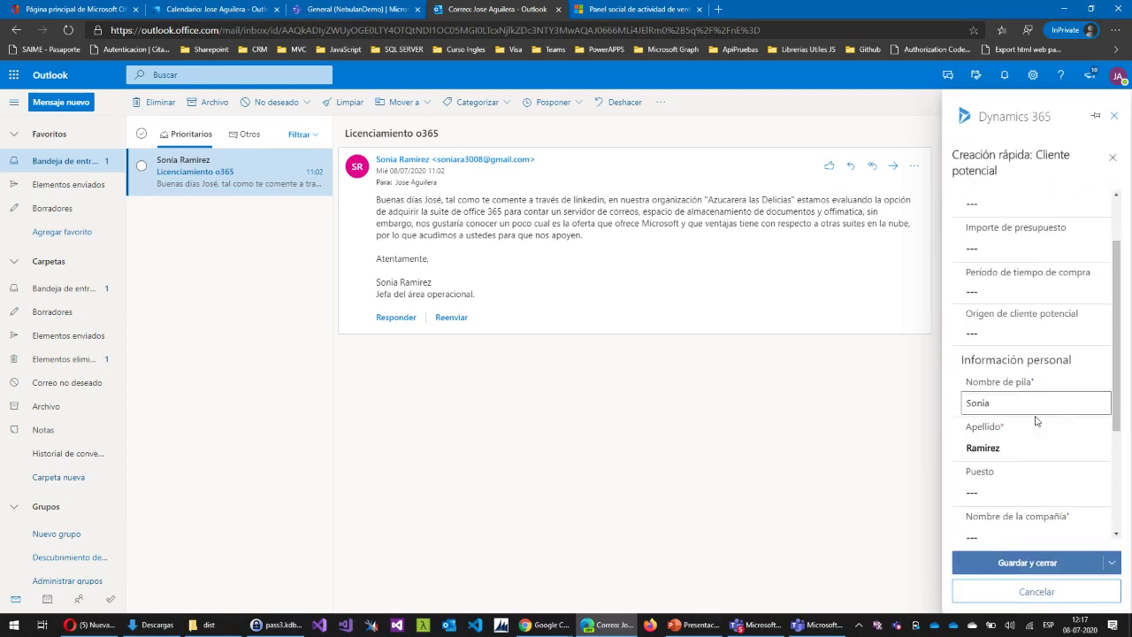
pyautogui.scroll(-2, 1036, 422)
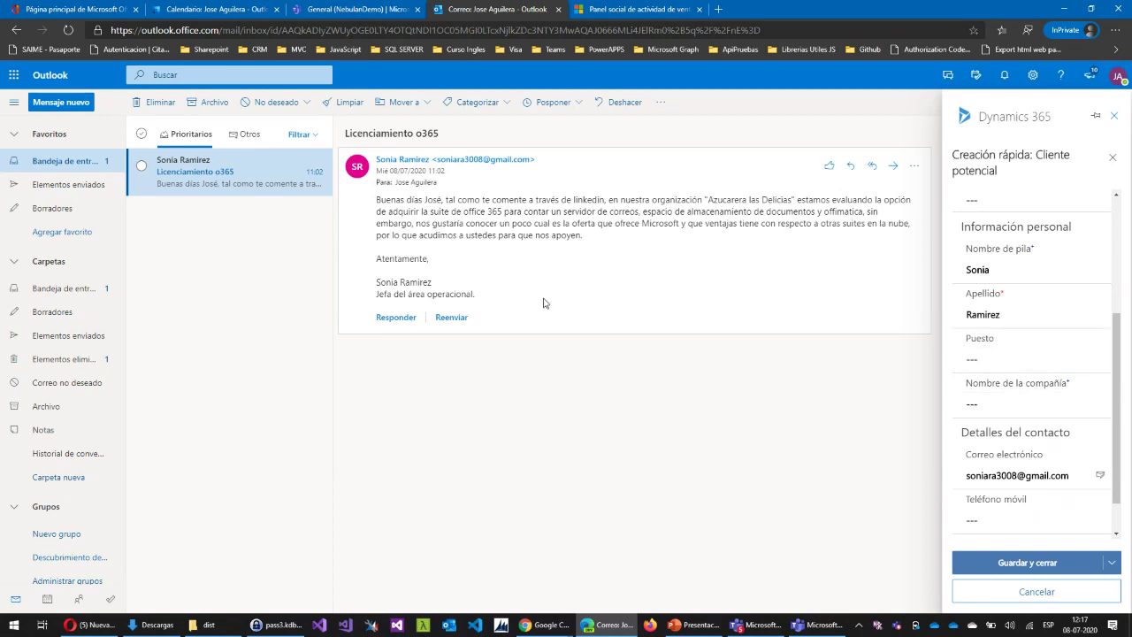
pyautogui.moveTo(479, 296); pyautogui.dragTo(376, 295)
pyautogui.hotkey('ctrl', 'c')
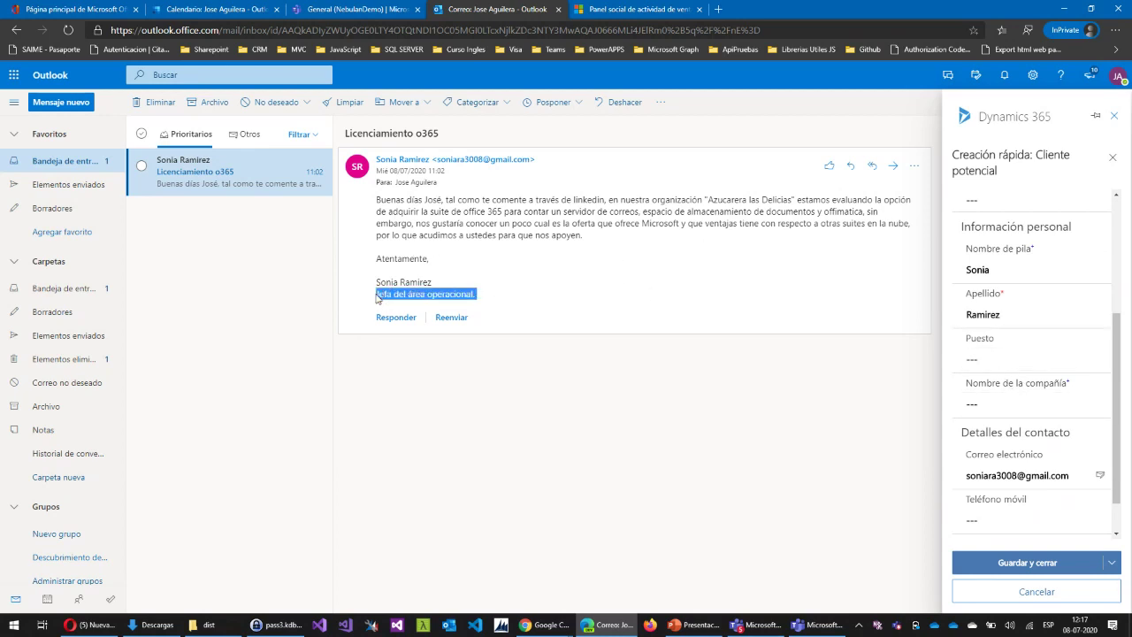
pyautogui.click(964, 362)
pyautogui.hotkey('ctrl', 'v')
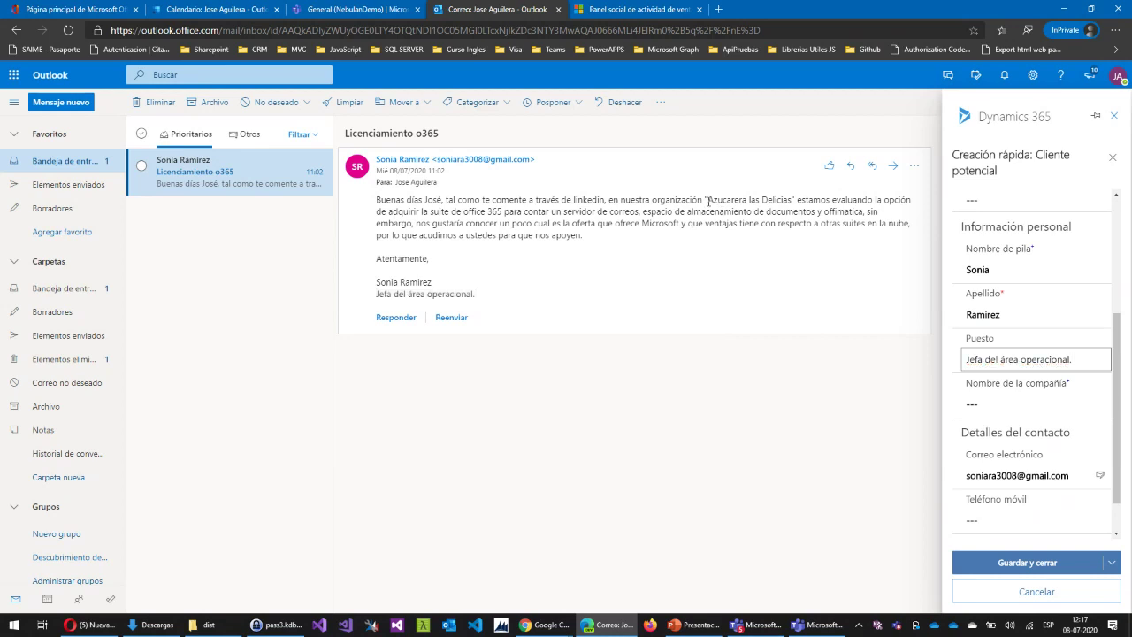
pyautogui.moveTo(708, 200); pyautogui.dragTo(790, 196)
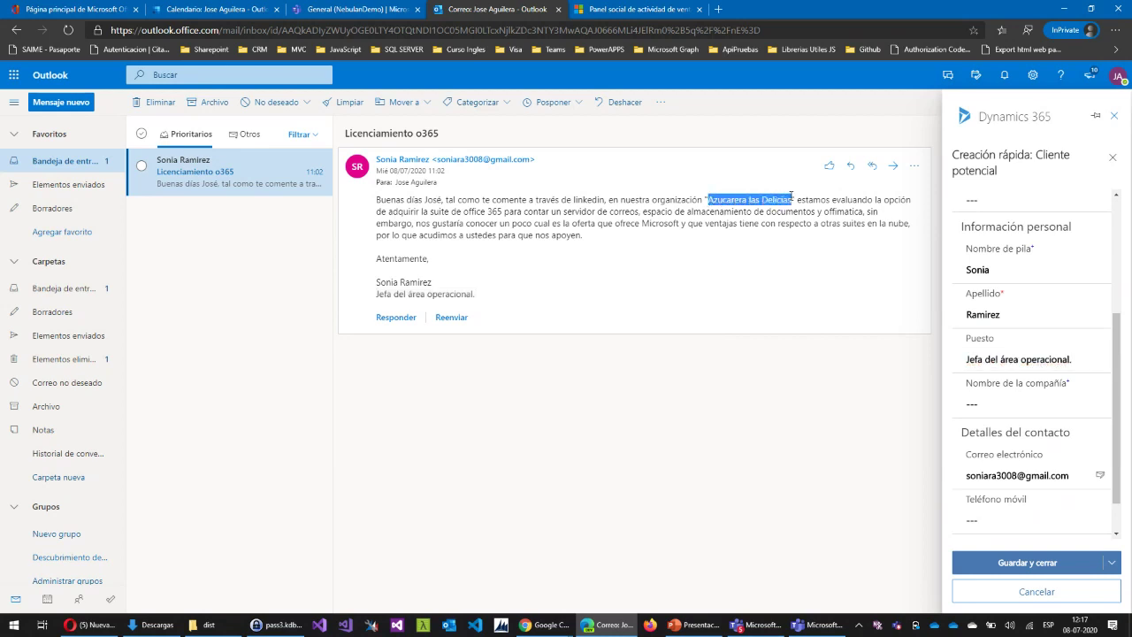
pyautogui.hotkey('ctrl', 'c')
pyautogui.click(970, 398)
pyautogui.hotkey('ctrl', 'v')
# Set the lead's Tema to "Solicitud de licenciamiento office 365" and save the record
pyautogui.scroll(3, 1009, 278)
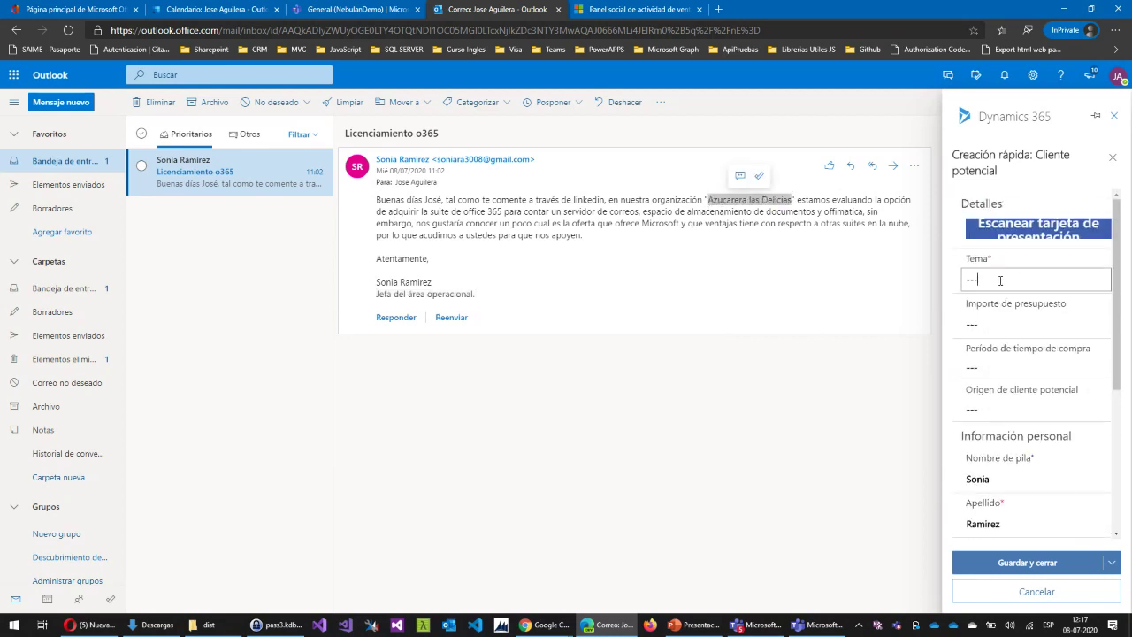
pyautogui.click(1000, 280)
pyautogui.write('Solicitud')
pyautogui.write(' de licneciamiento')
pyautogui.write('amiento offic')
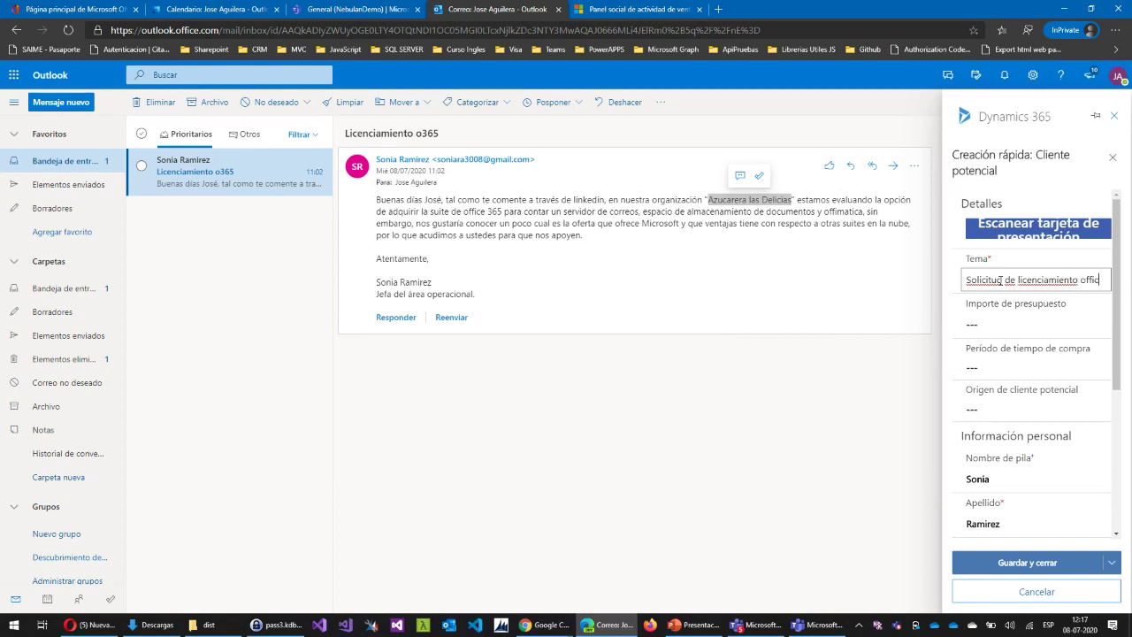
pyautogui.write('e 365')
pyautogui.rightClick(1014, 280)
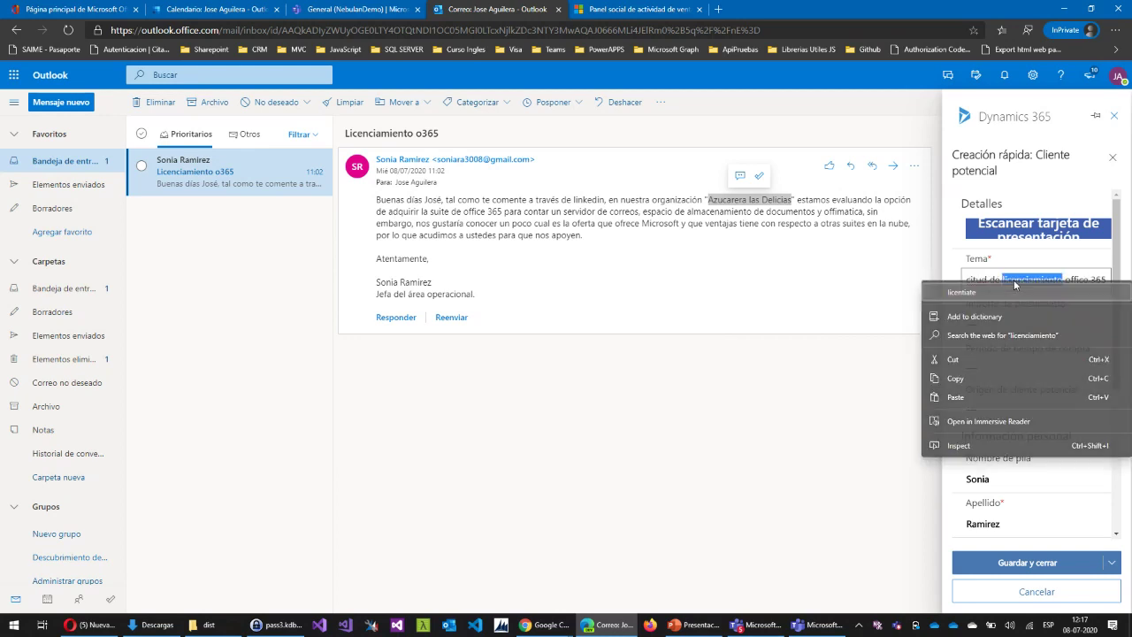
pyautogui.click(1013, 281)
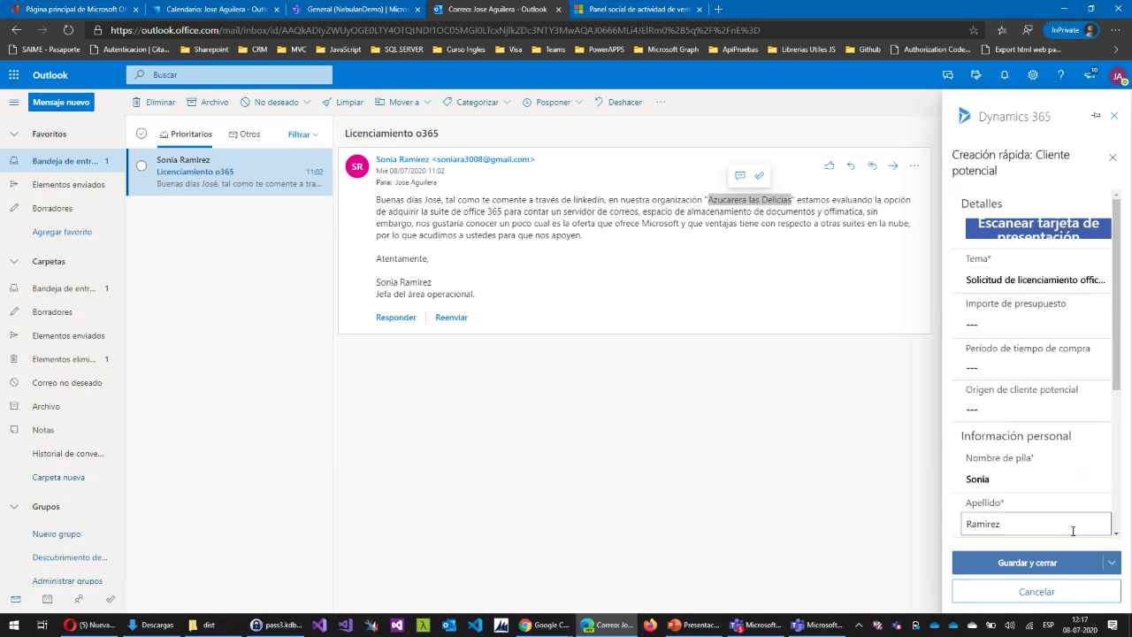
pyautogui.click(1044, 563)
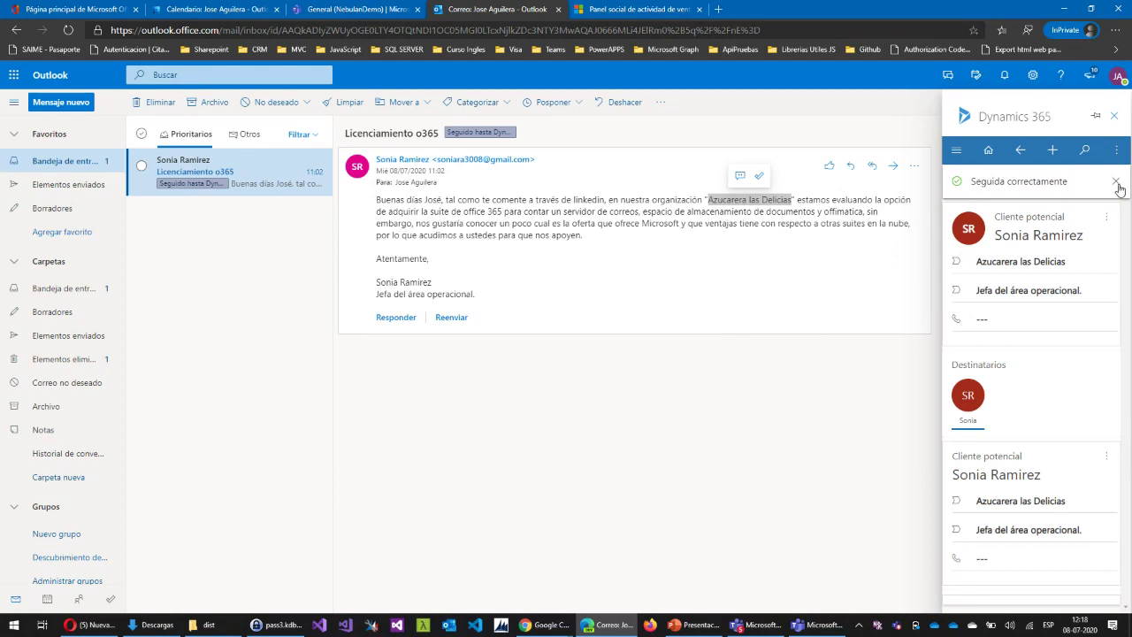
pyautogui.click(1117, 183)
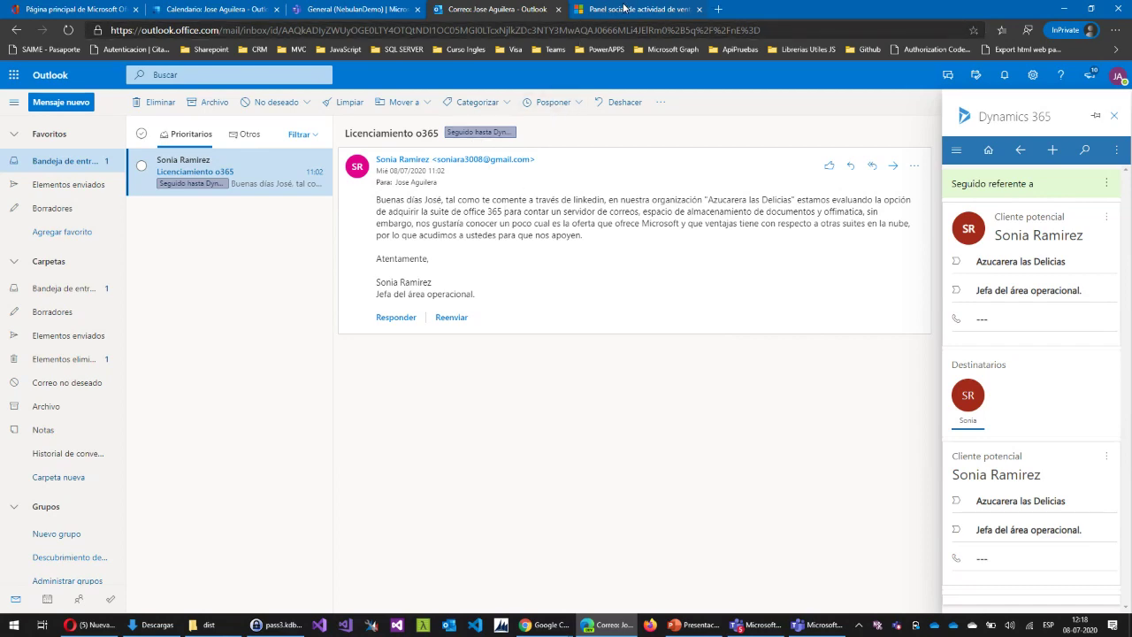
# Switch to the Dynamics 365 Centro de ventas and look over the sales dashboard and the list of available apps
pyautogui.click(623, 8)
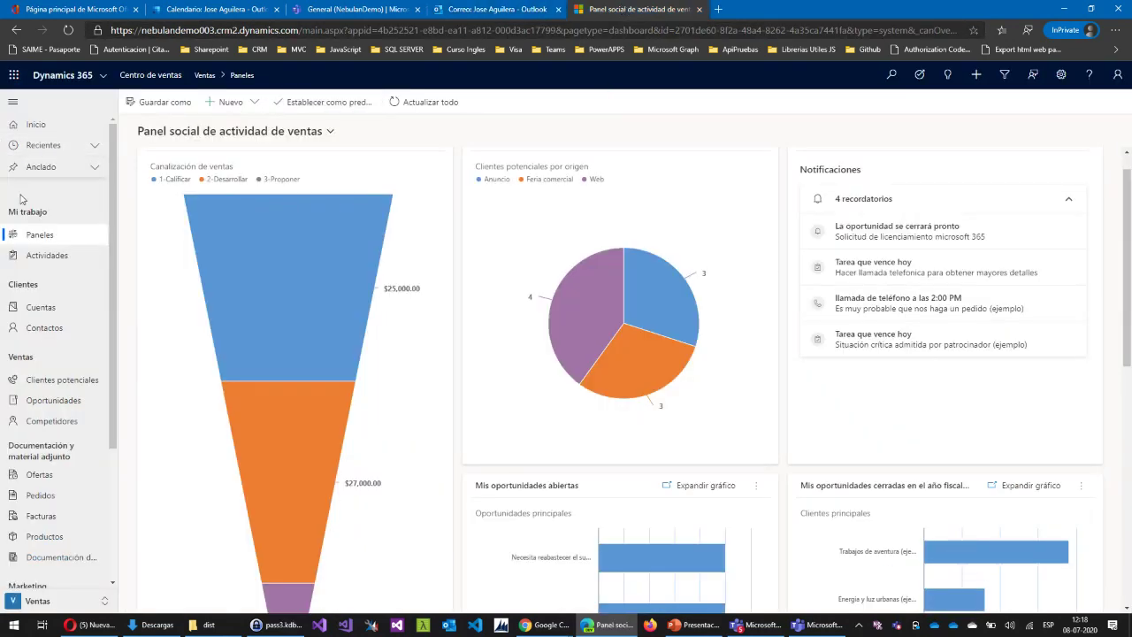
pyautogui.scroll(-5, 379, 283)
pyautogui.scroll(5, 445, 269)
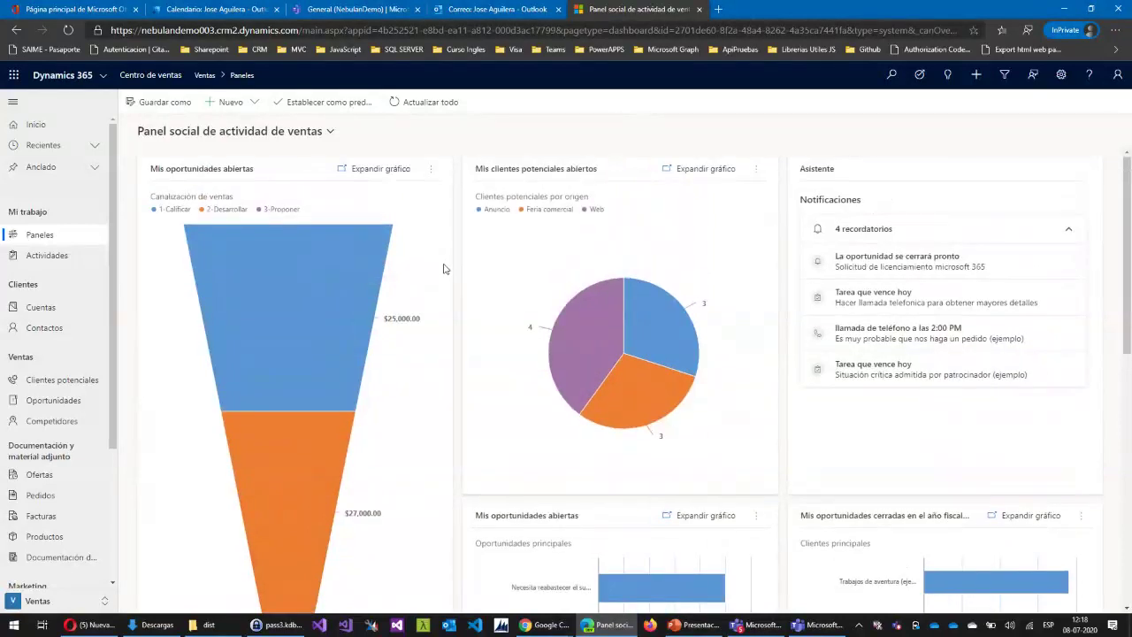
pyautogui.scroll(-5, 339, 283)
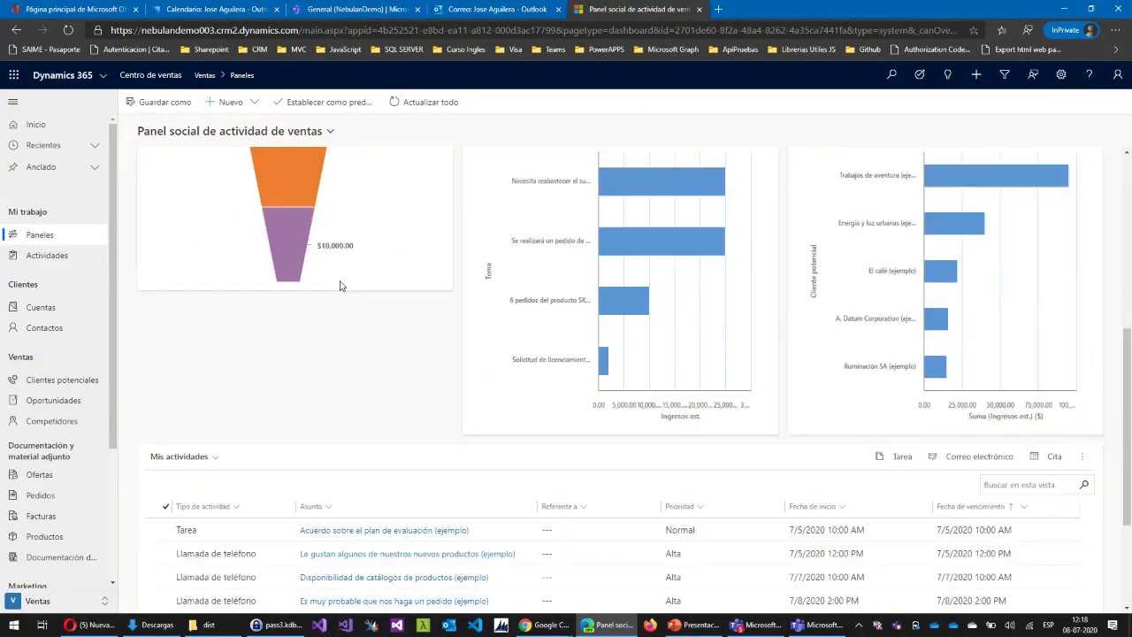
pyautogui.scroll(5, 458, 261)
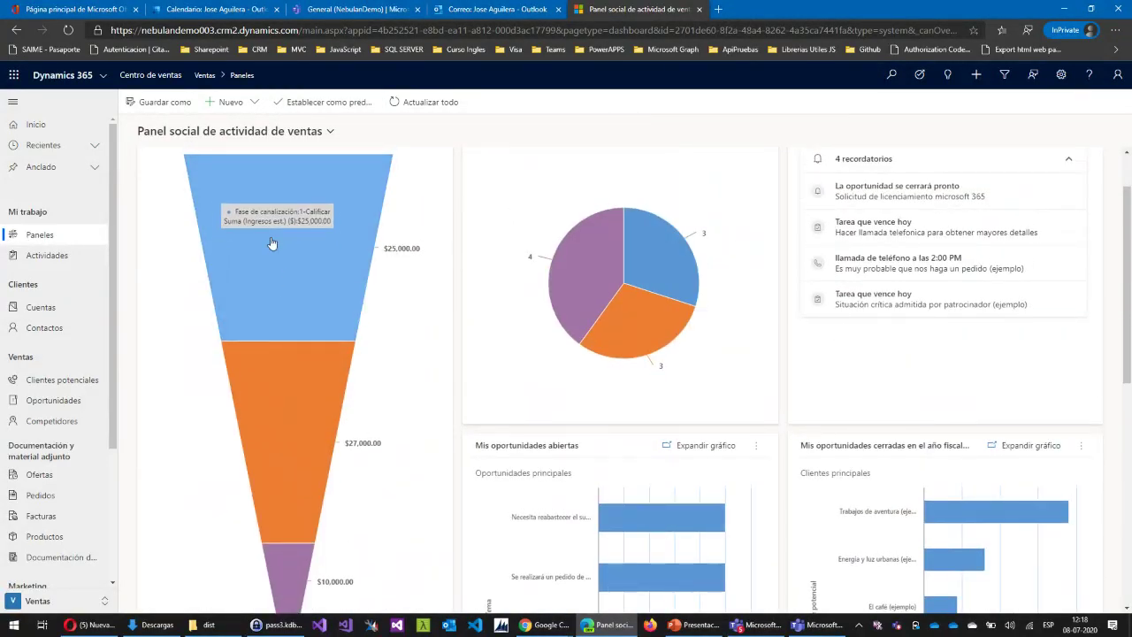
pyautogui.click(103, 77)
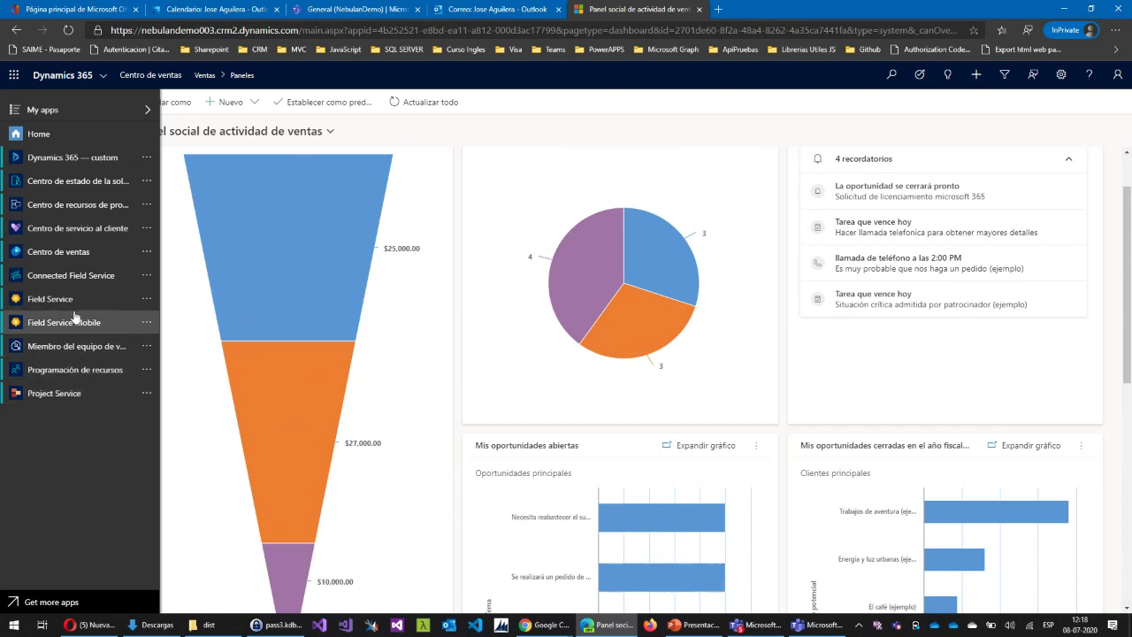
pyautogui.click(96, 78)
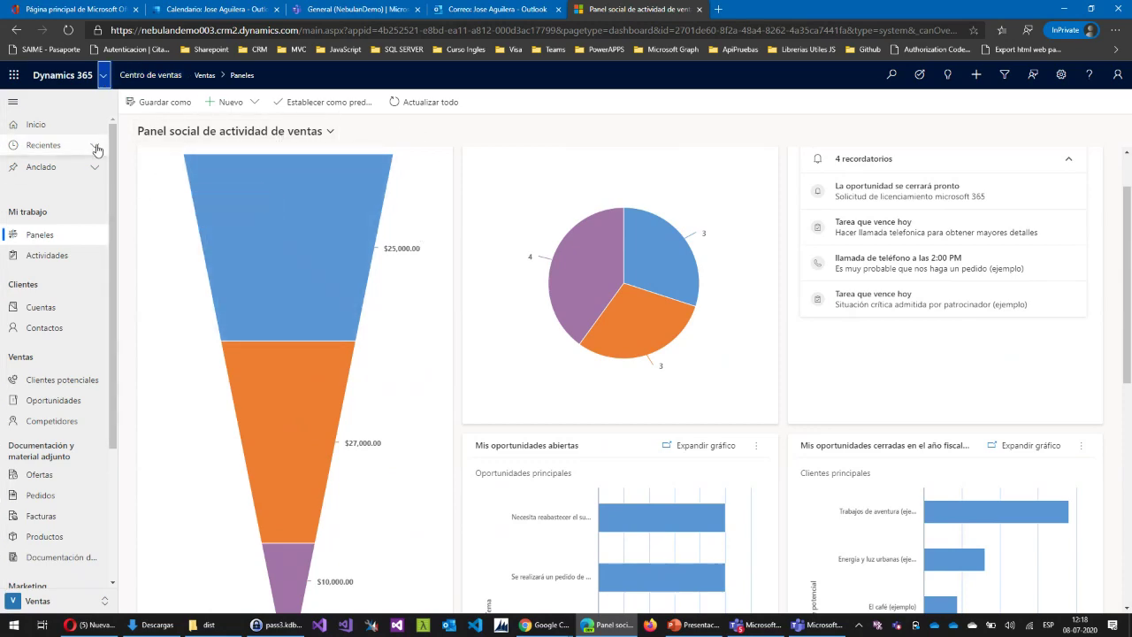
pyautogui.scroll(-8, 946, 495)
pyautogui.scroll(10, 941, 486)
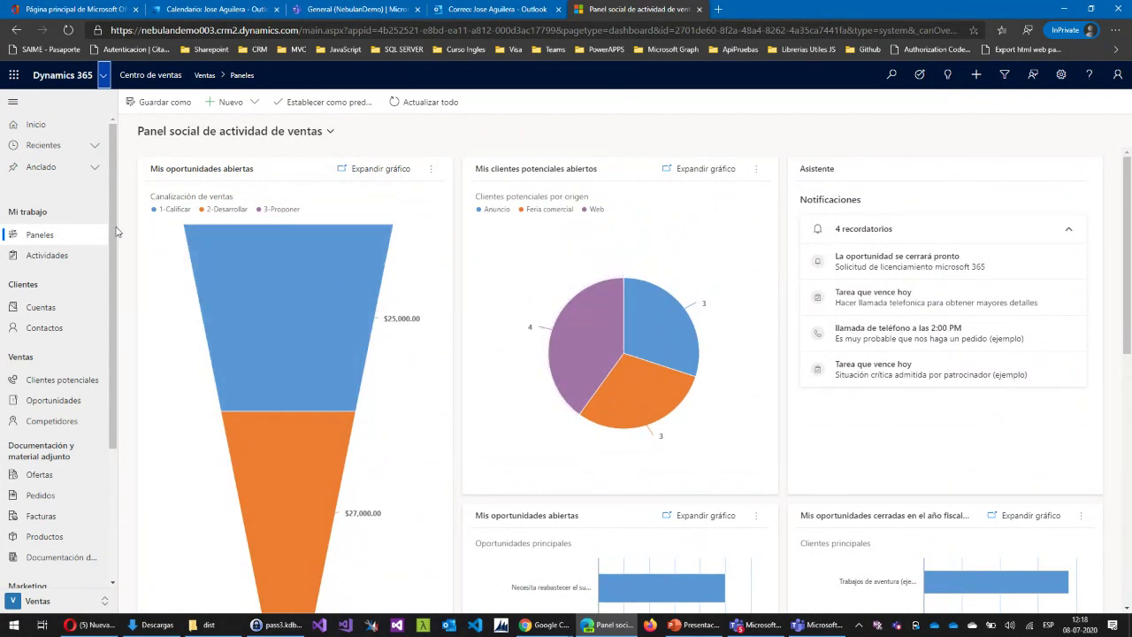
# Review the Centro de ventas navigation areas from Mi trabajo to Servicio and examine the dashboard's open-opportunities funnel
pyautogui.moveTo(3, 214); pyautogui.dragTo(63, 216)
pyautogui.moveTo(9, 285); pyautogui.dragTo(57, 292)
pyautogui.moveTo(7, 358); pyautogui.dragTo(52, 363)
pyautogui.scroll(-2, 40, 389)
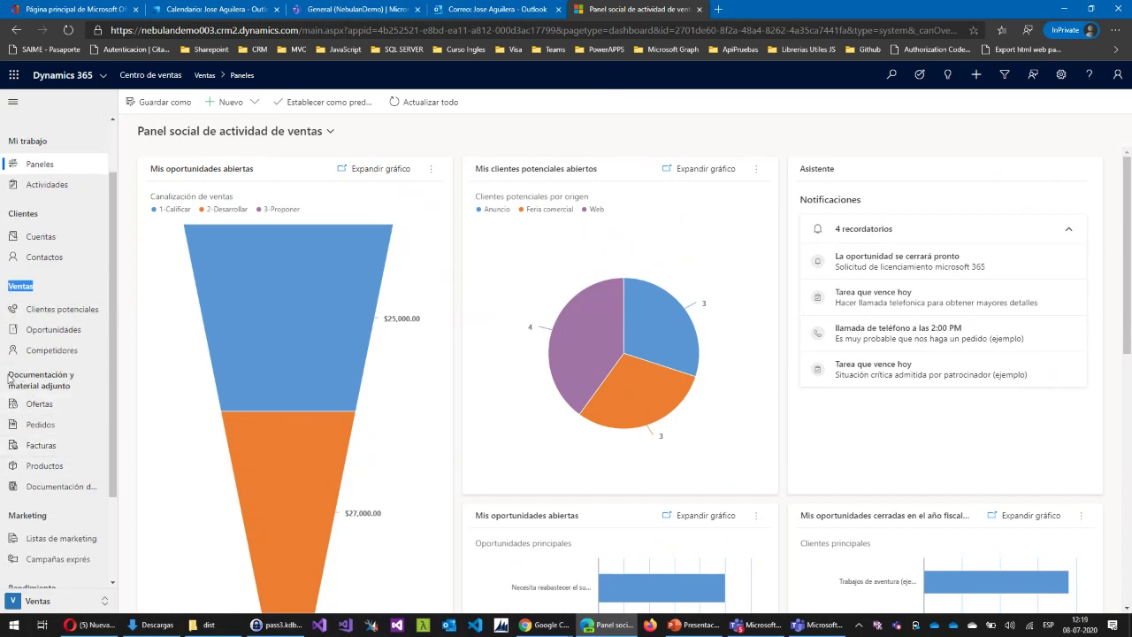
pyautogui.scroll(-3, 60, 380)
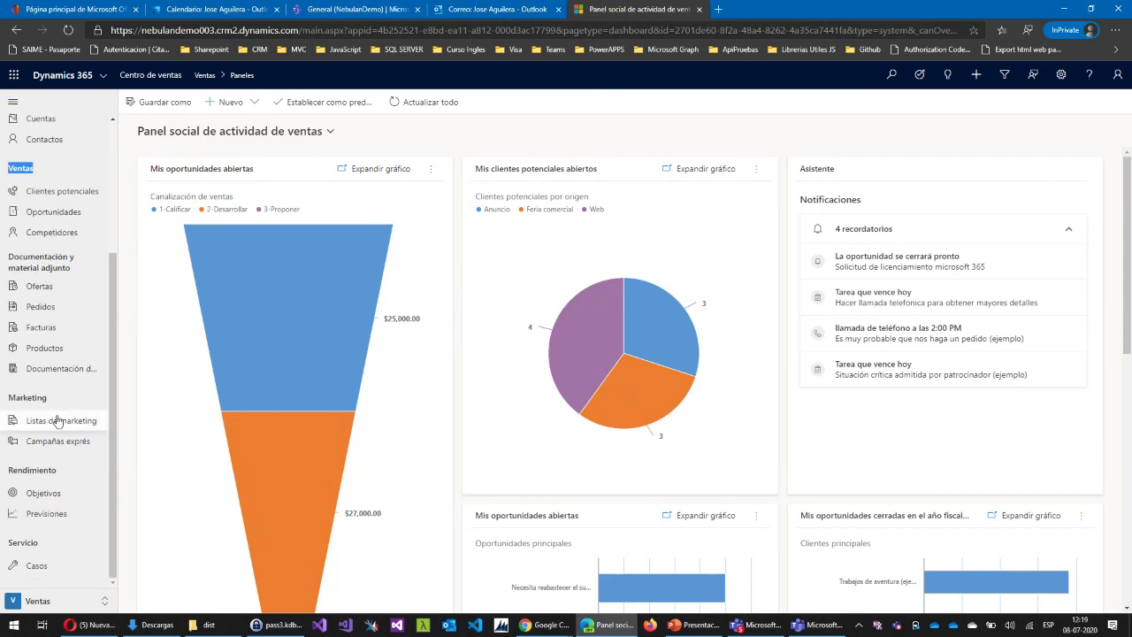
pyautogui.moveTo(49, 397); pyautogui.dragTo(8, 398)
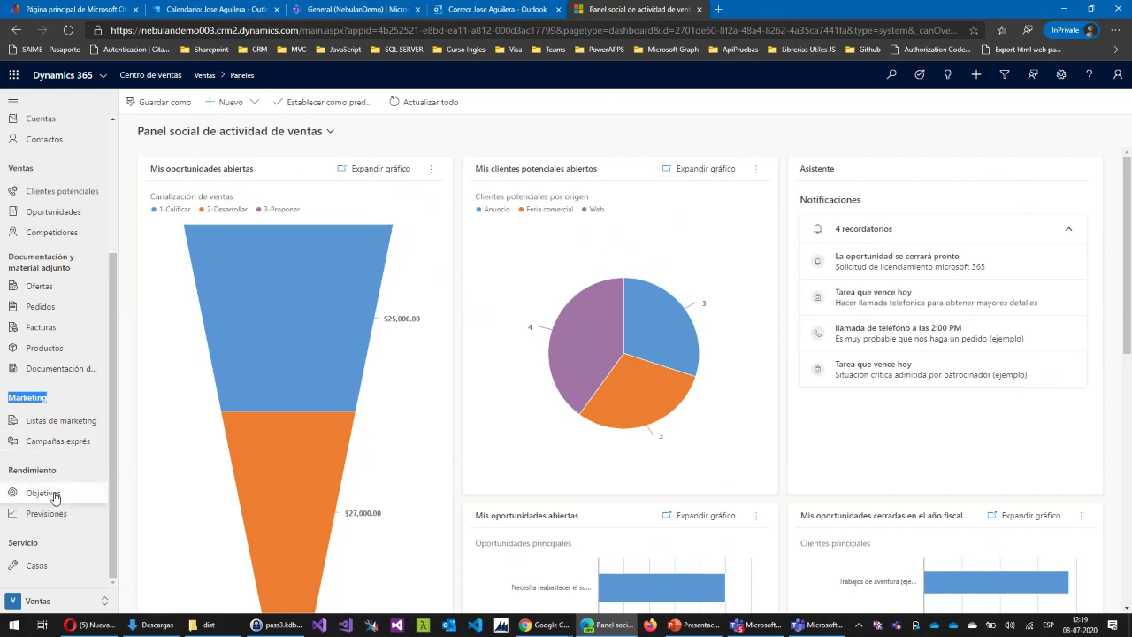
pyautogui.scroll(5, 80, 460)
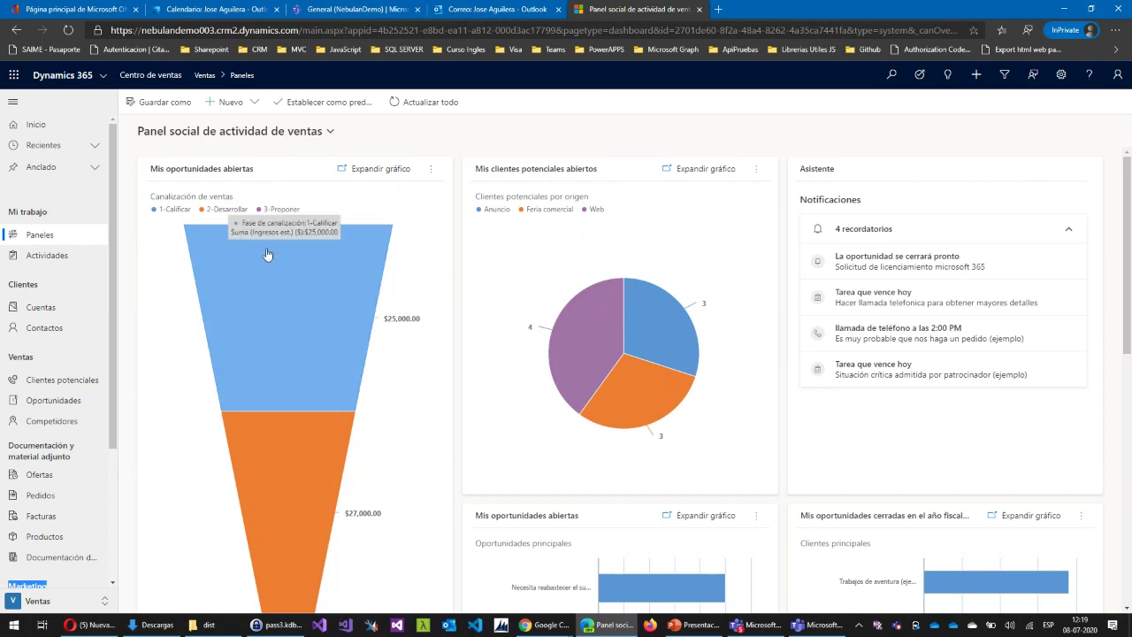
pyautogui.scroll(-1, 301, 265)
pyautogui.scroll(-2, 312, 295)
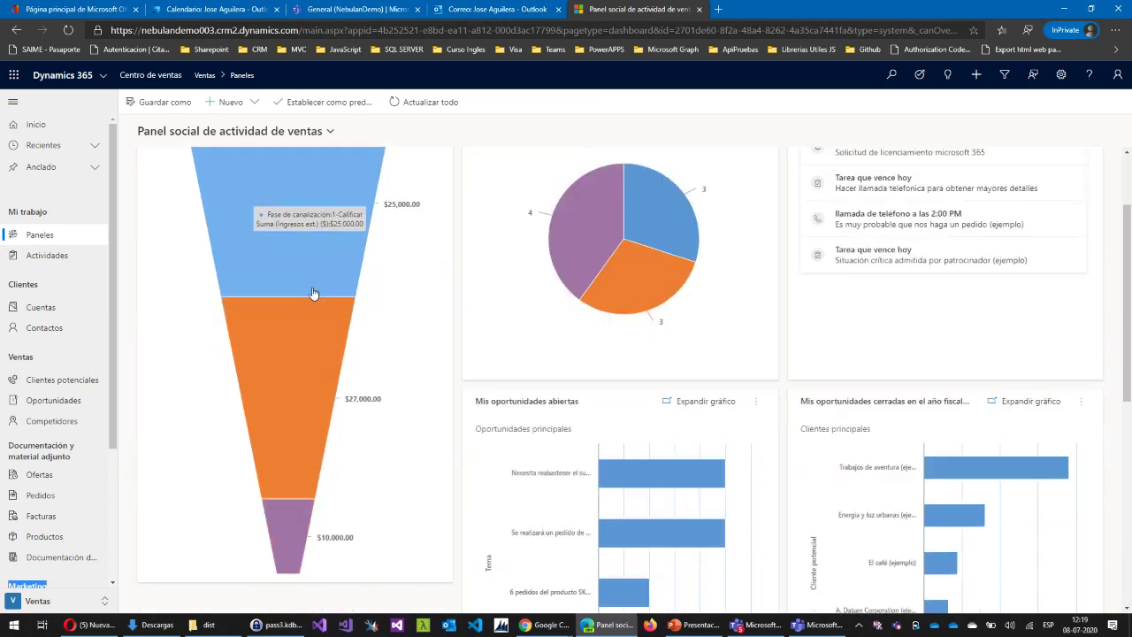
pyautogui.scroll(3, 305, 301)
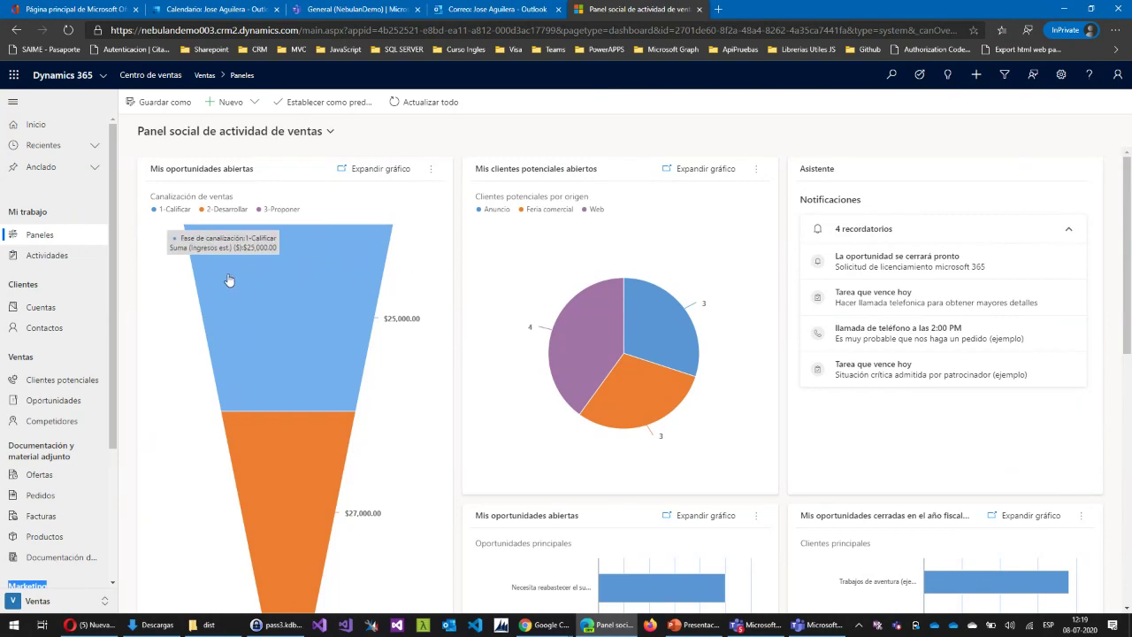
# Switch to the Microsoft Teams call, mute the microphone and return to the Dynamics 365 dashboard
pyautogui.click(758, 628)
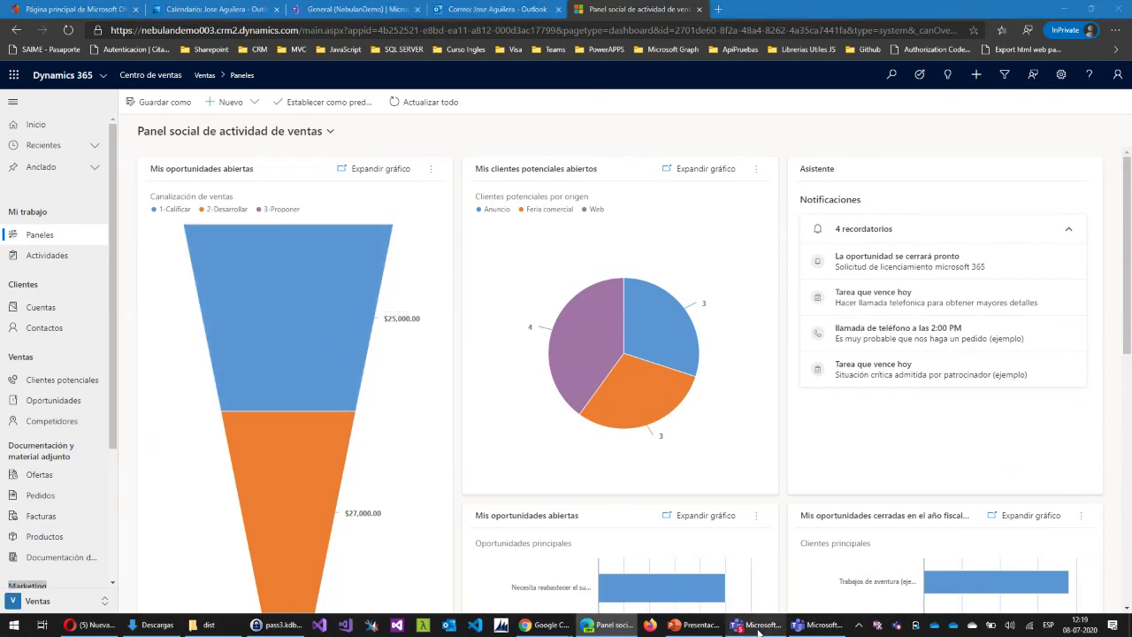
pyautogui.click(569, 480)
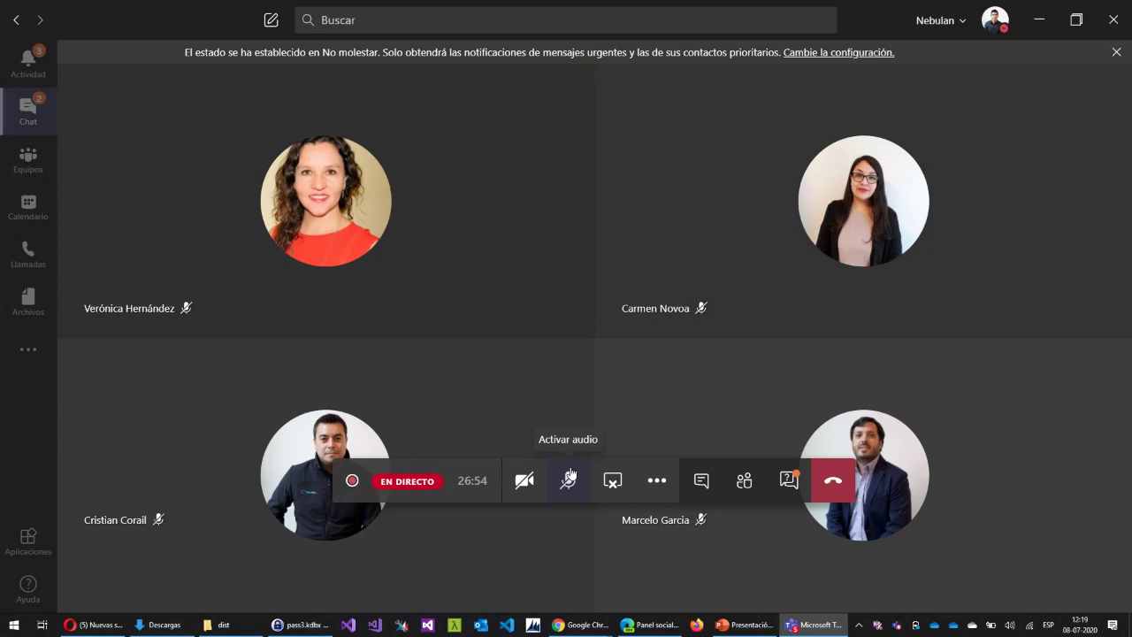
pyautogui.hotkey('alt', 'Tab')
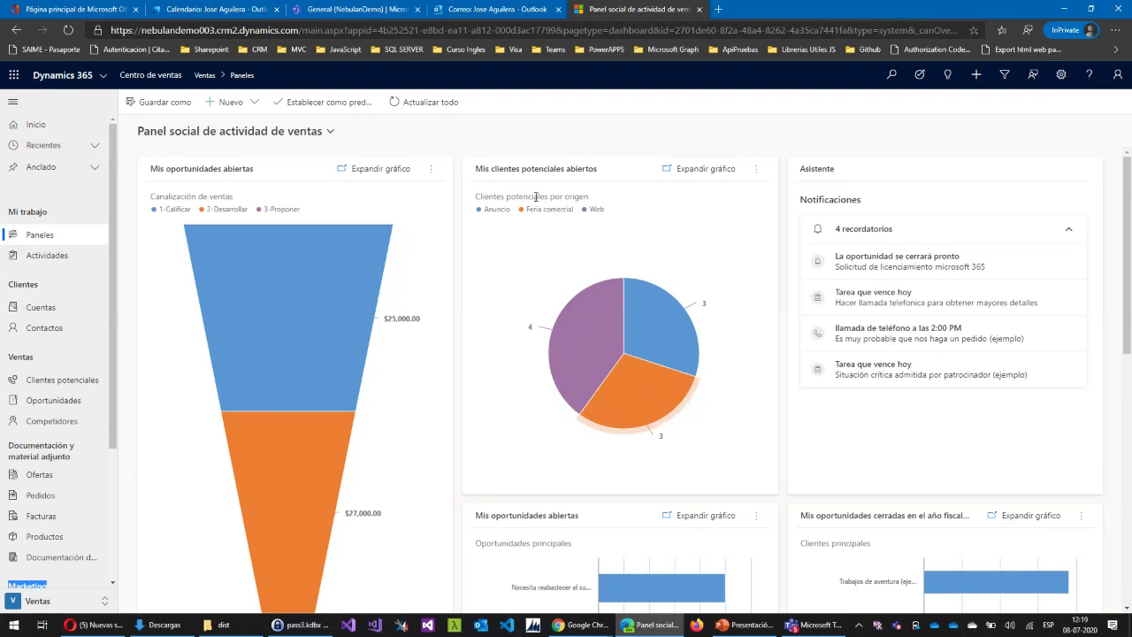
# Examine the sales dashboard's opportunity and customer charts, the Asistente notifications and the Mis actividades list
pyautogui.scroll(-1, 717, 221)
pyautogui.scroll(1, 717, 221)
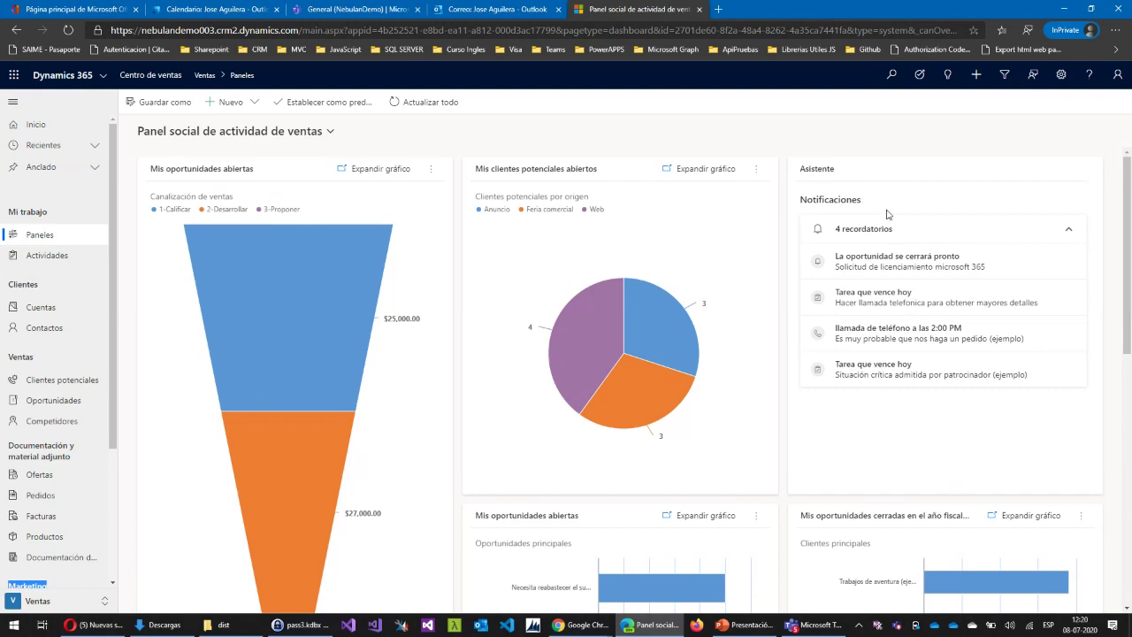
pyautogui.scroll(-4, 889, 214)
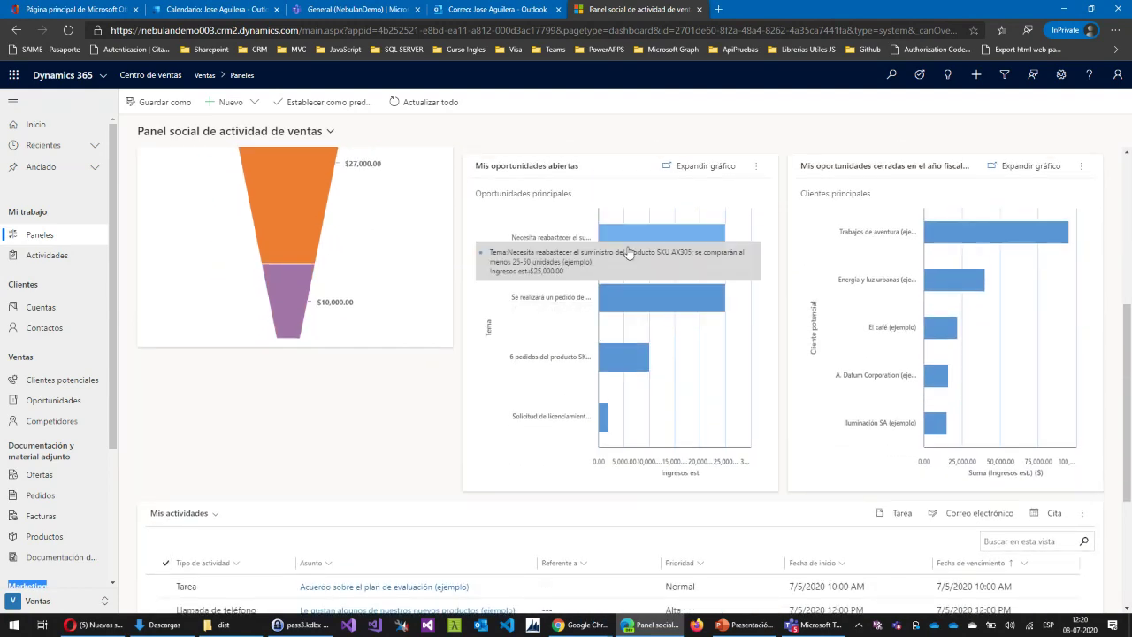
pyautogui.scroll(2, 655, 283)
pyautogui.scroll(-2, 685, 322)
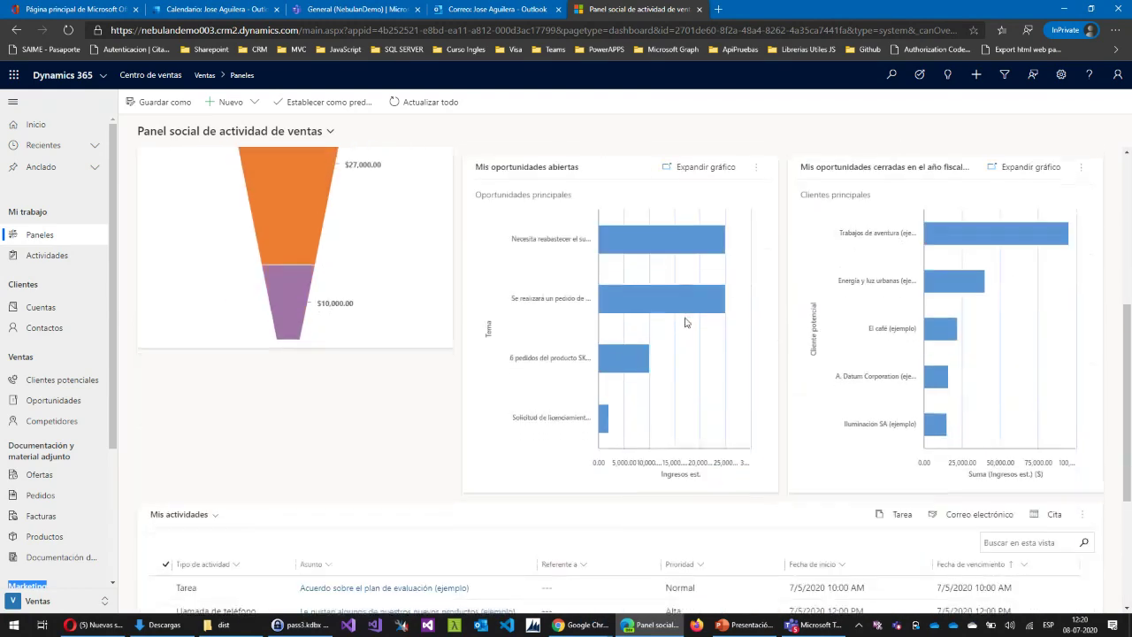
pyautogui.scroll(-3, 685, 322)
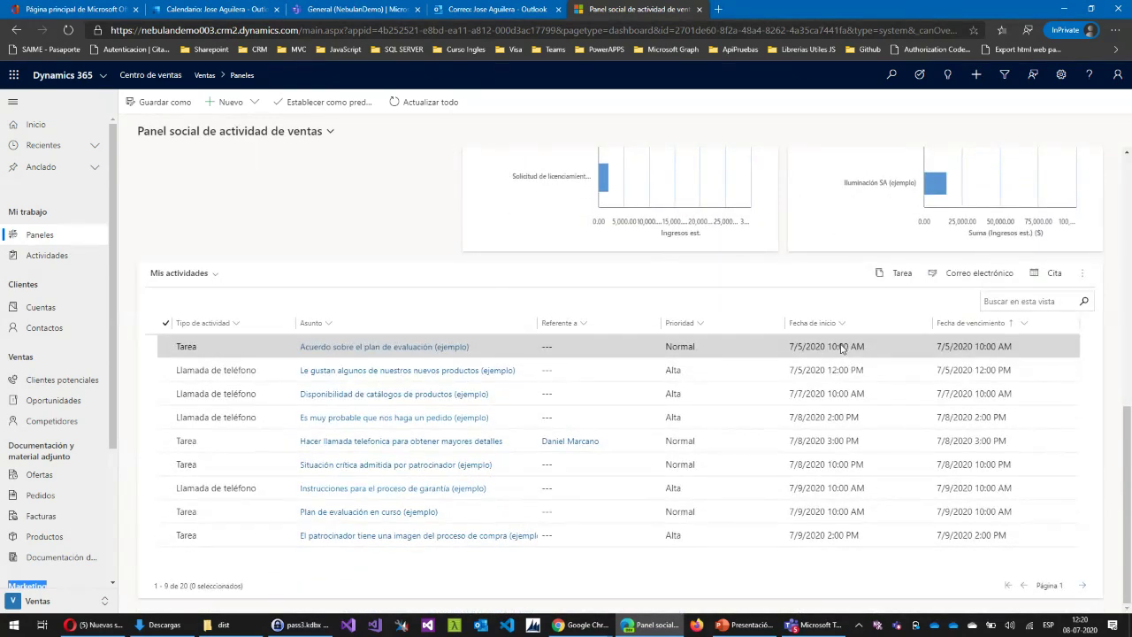
pyautogui.scroll(7, 840, 336)
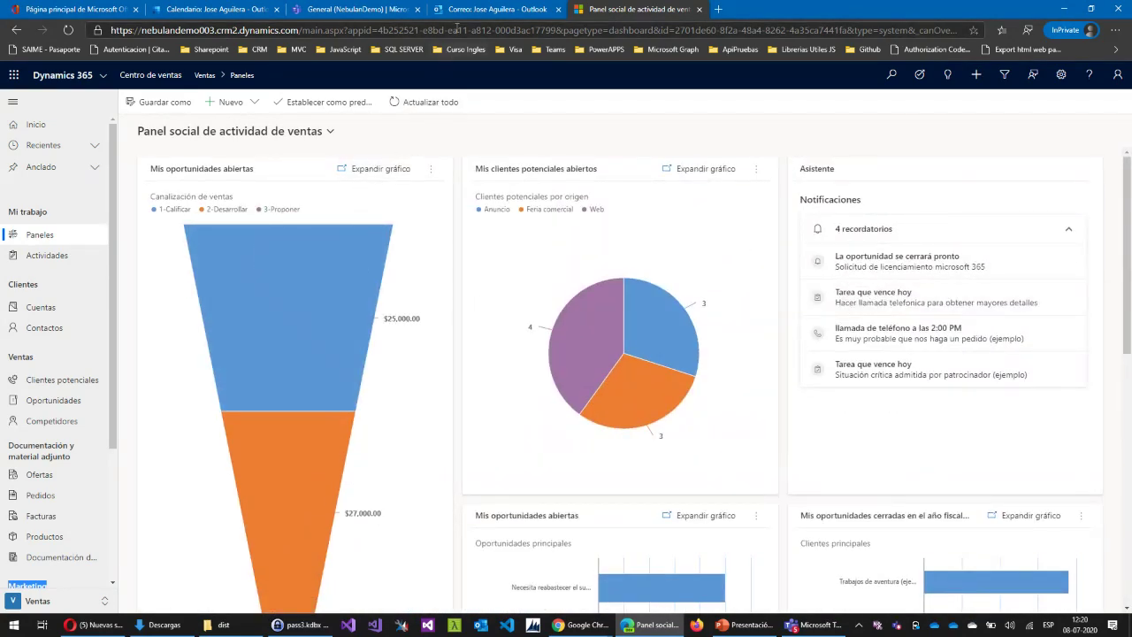
# Glance at the licensing e-mail in Outlook, then open its "Solicitud de licenciamiento office 365" lead from the Dynamics 365 Clientes potenciales list
pyautogui.click(471, 11)
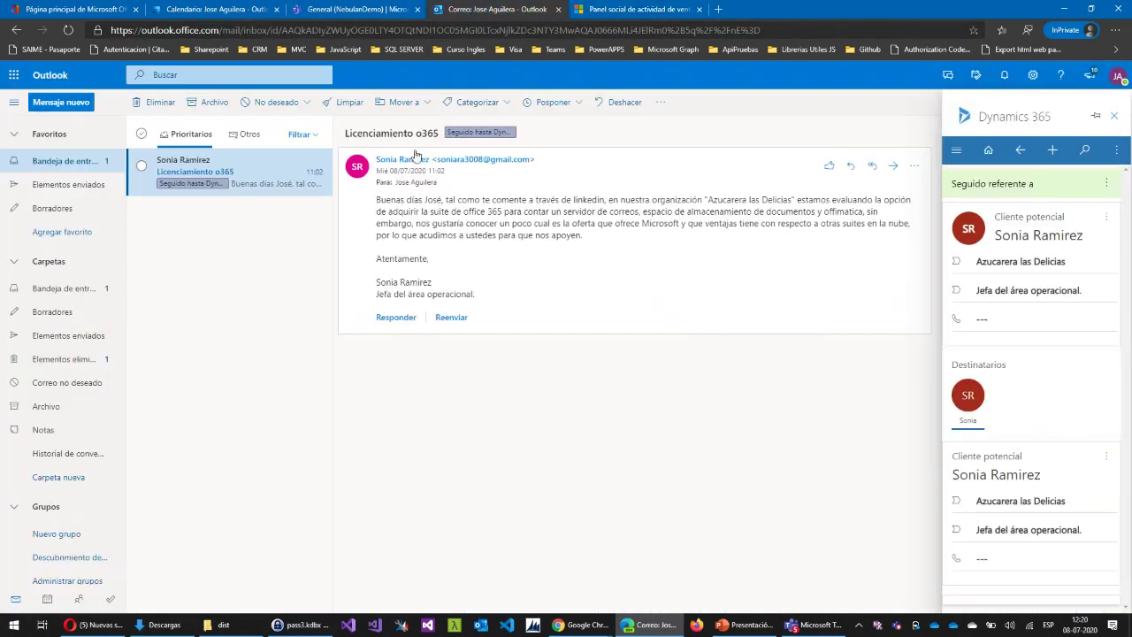
pyautogui.click(628, 11)
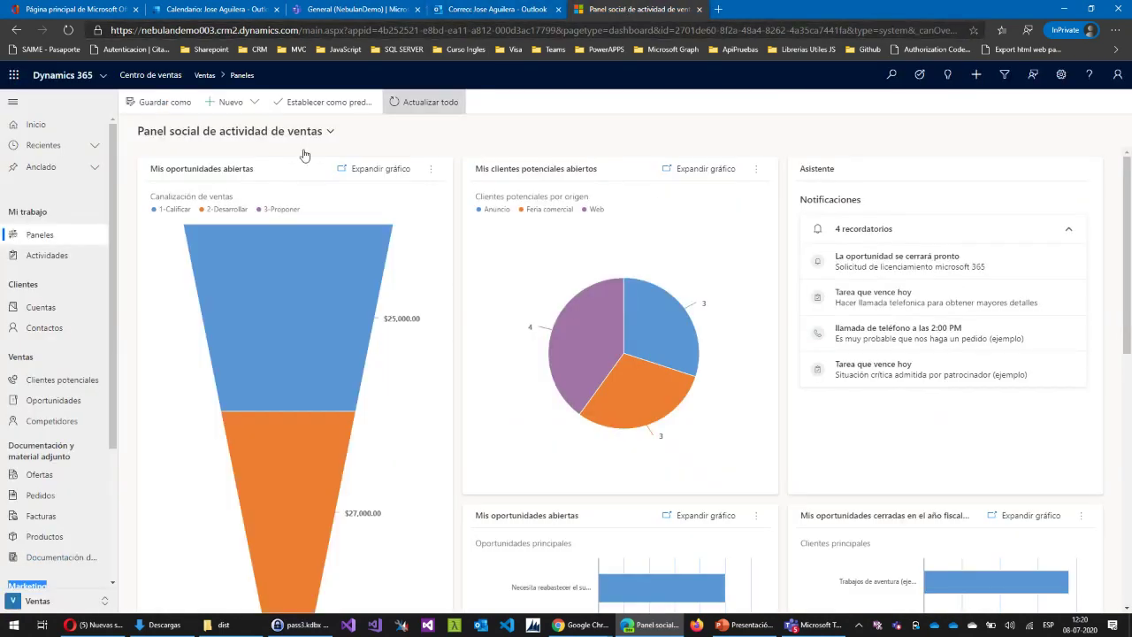
pyautogui.click(65, 384)
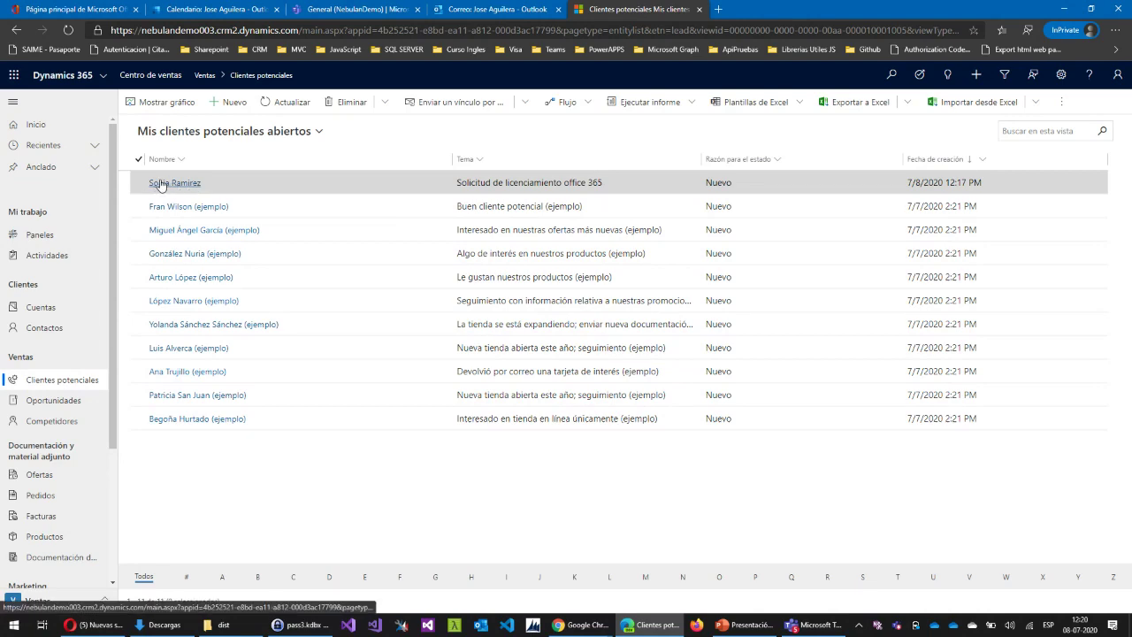
pyautogui.click(469, 11)
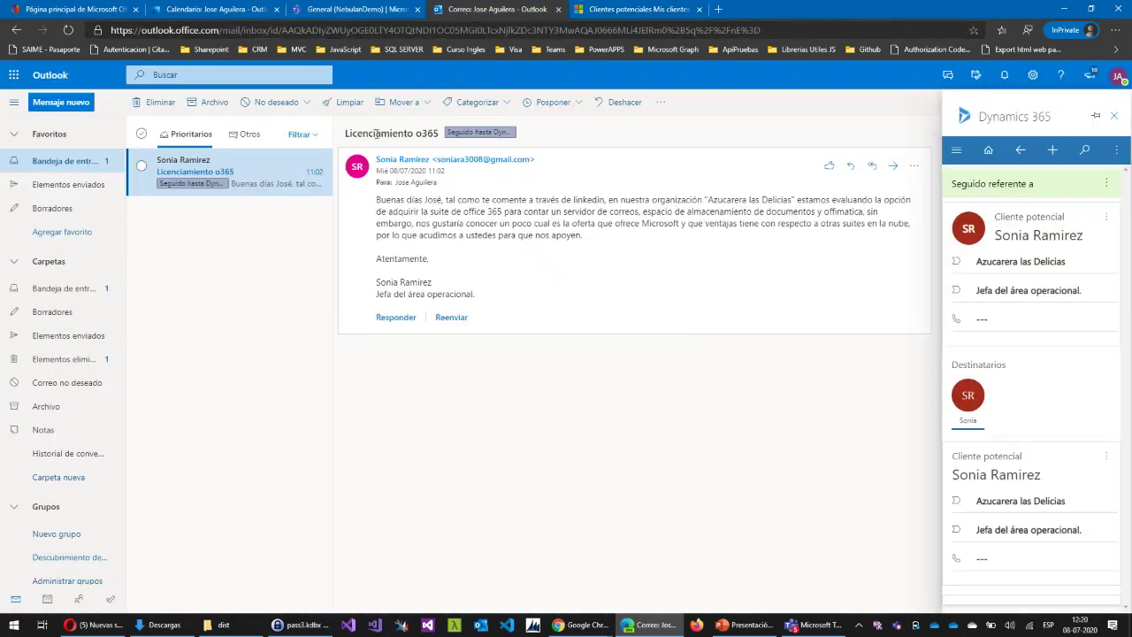
pyautogui.click(601, 12)
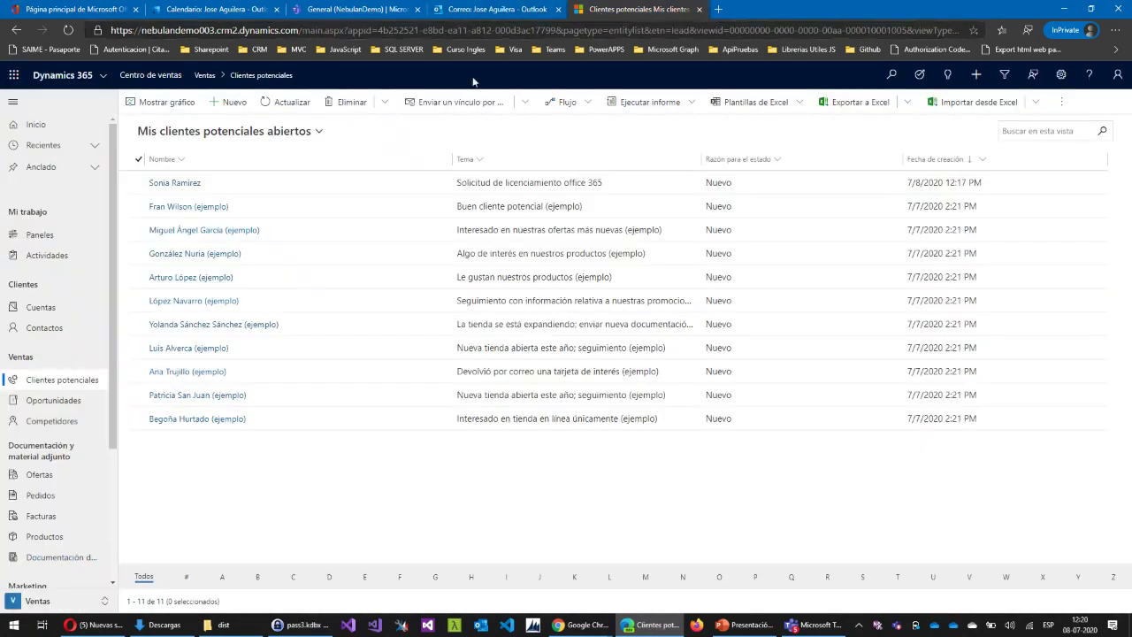
pyautogui.click(181, 183)
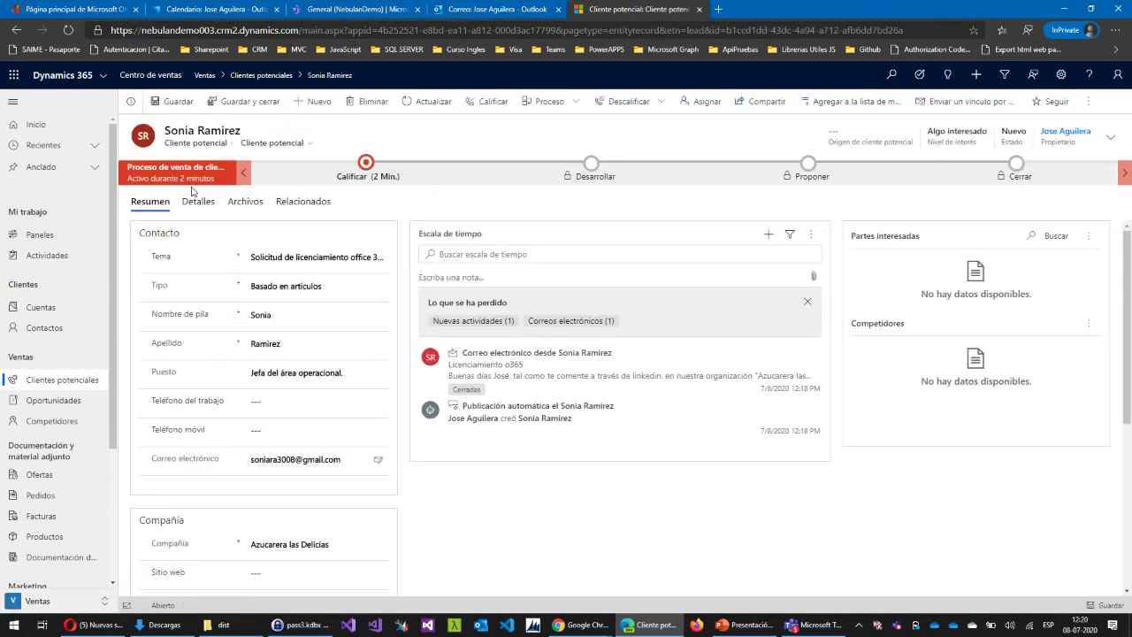
# Review the lead's contact and company details and expand the "Licenciamiento o365" e-mail in its Escala de tiempo to read it
pyautogui.scroll(-1, 354, 265)
pyautogui.scroll(1, 352, 296)
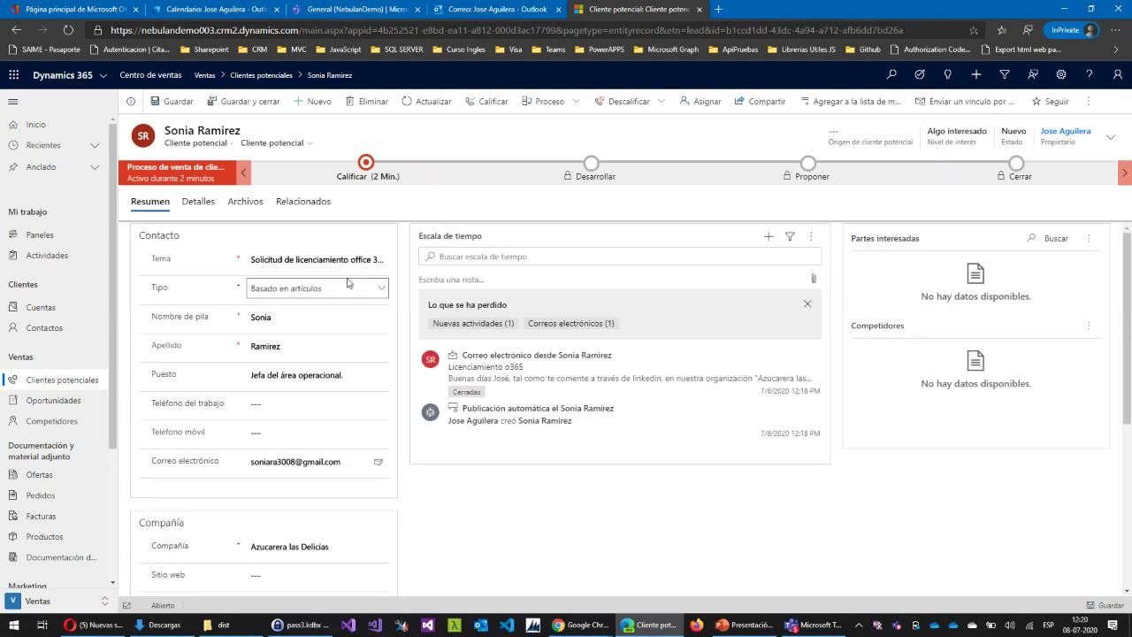
pyautogui.scroll(-1, 330, 336)
pyautogui.scroll(1, 620, 407)
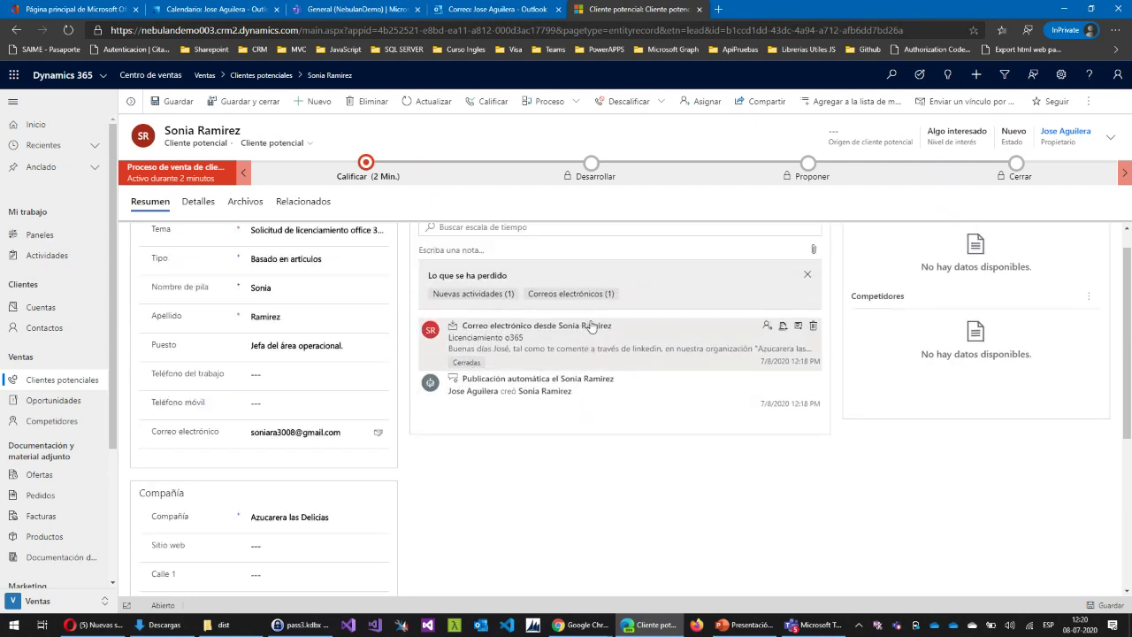
pyautogui.moveTo(423, 239); pyautogui.dragTo(496, 241)
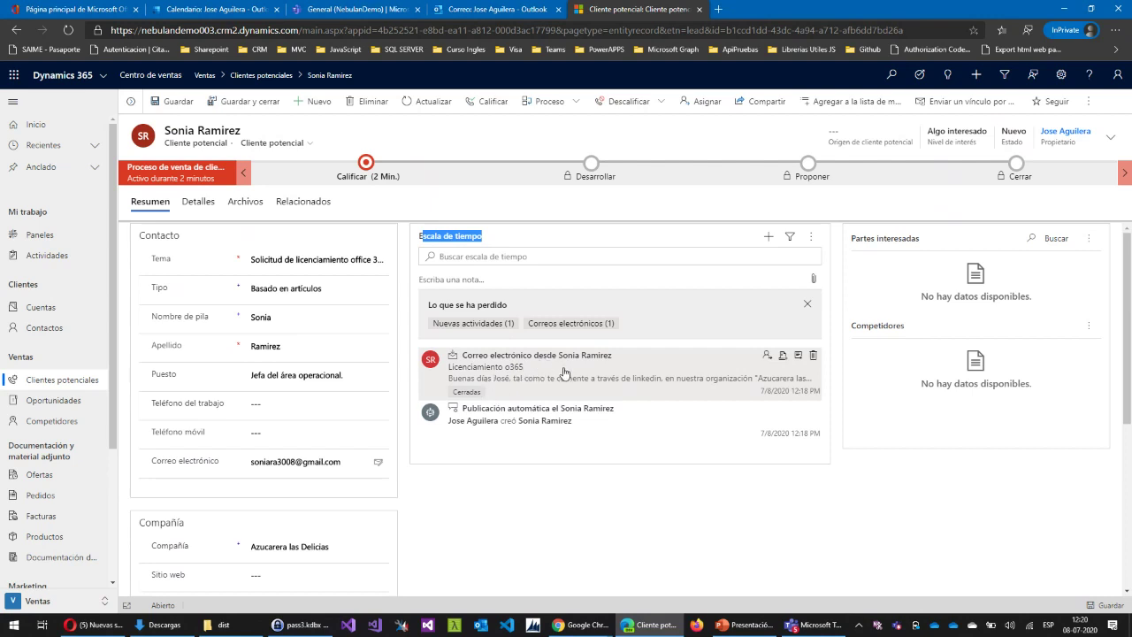
pyautogui.click(497, 370)
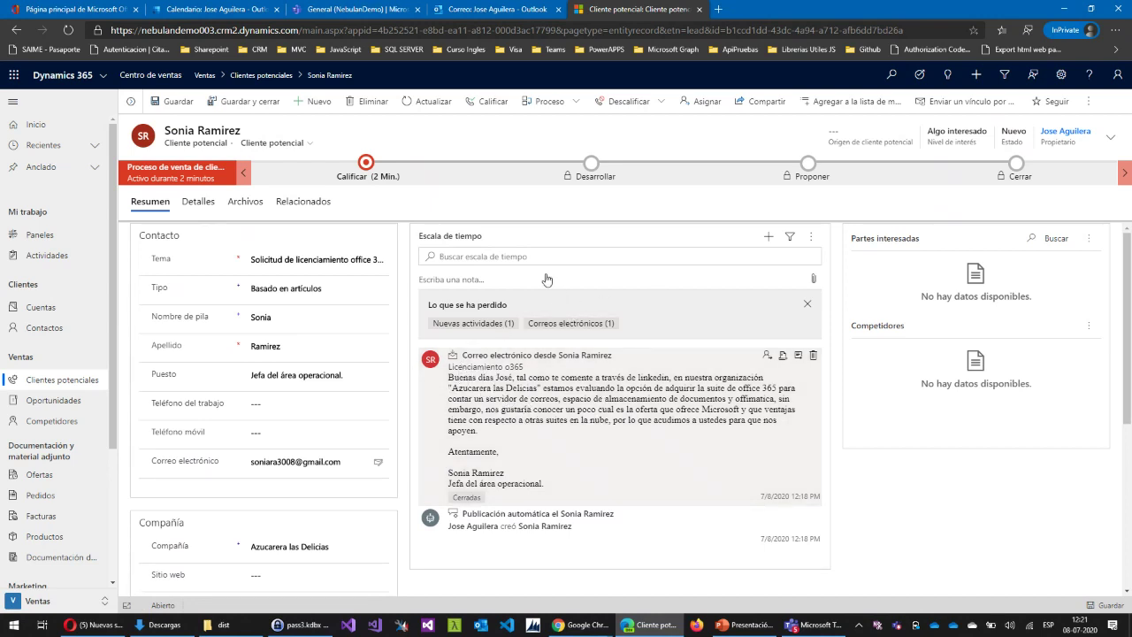
pyautogui.scroll(-3, 306, 384)
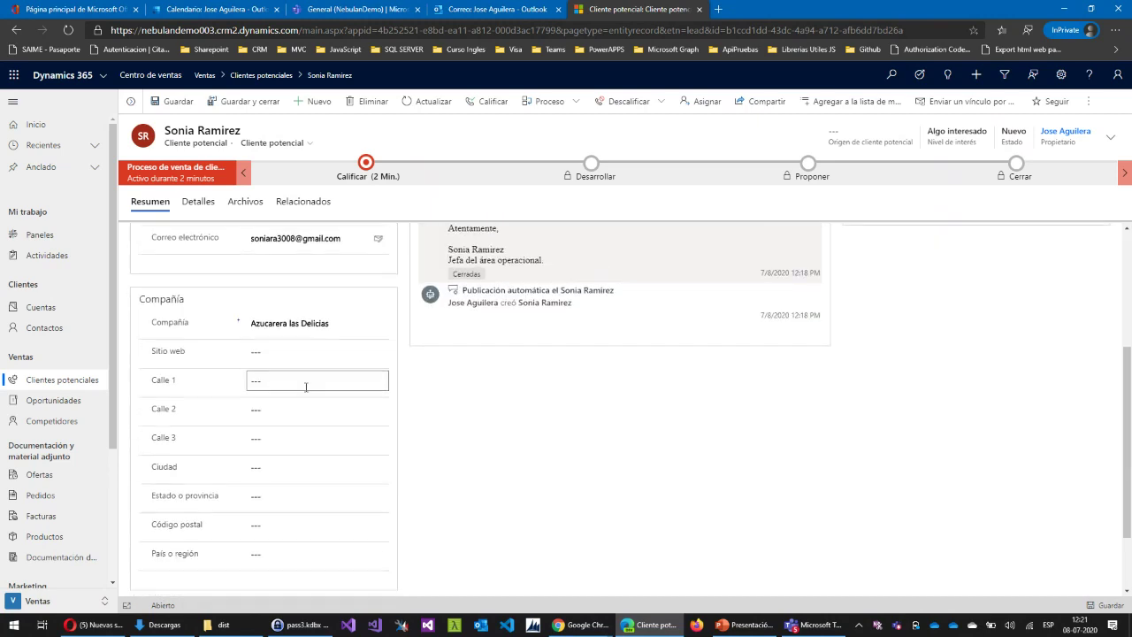
pyautogui.scroll(3, 306, 384)
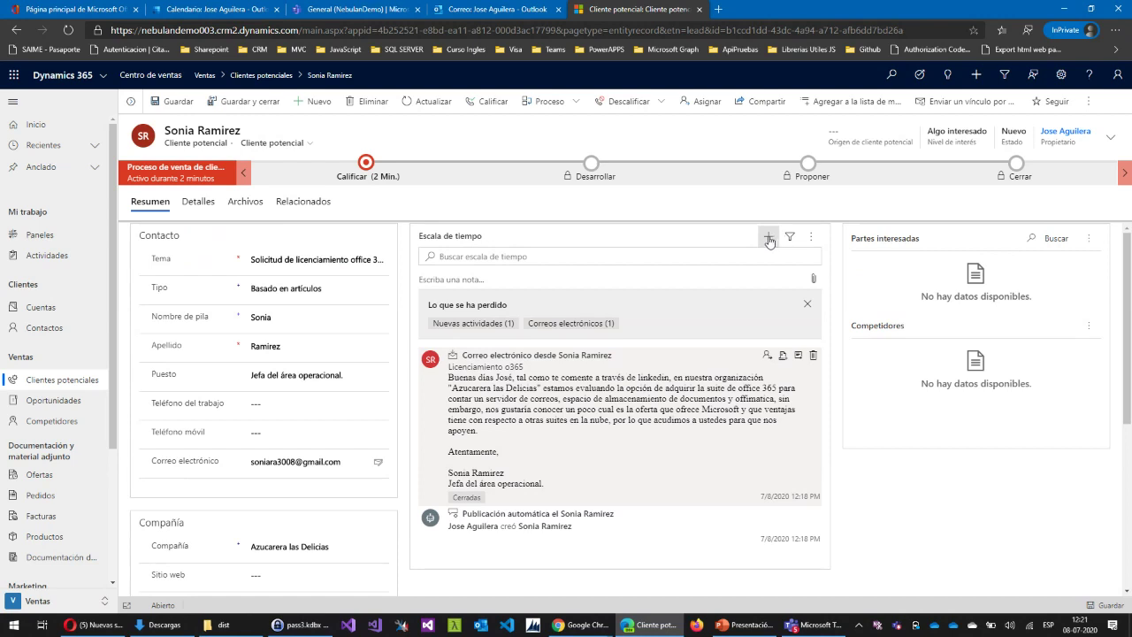
pyautogui.click(769, 241)
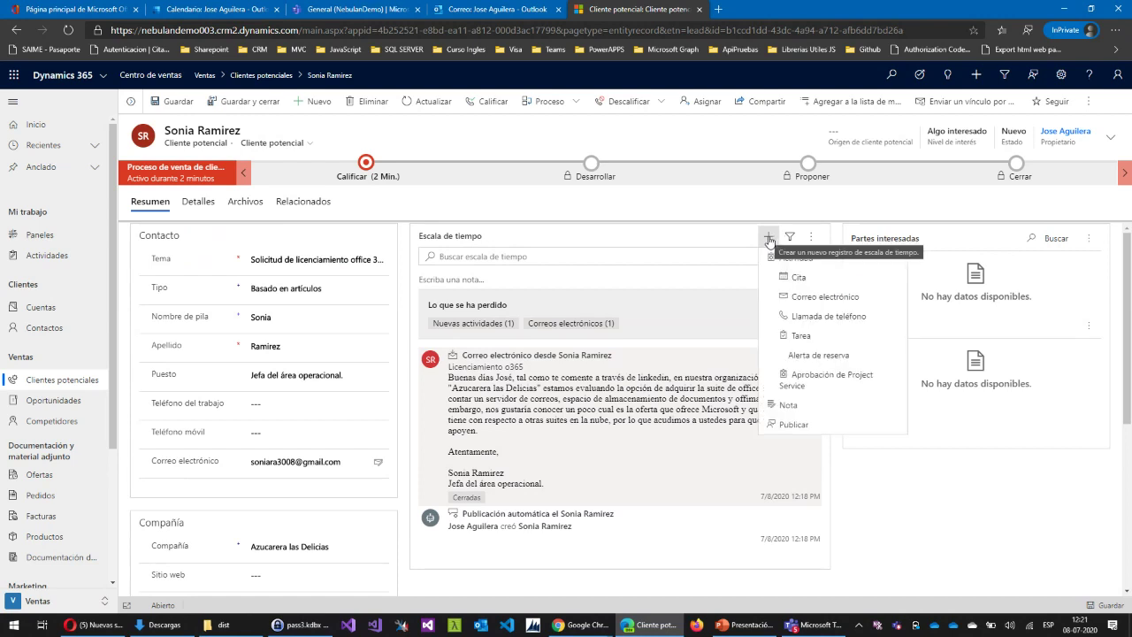
pyautogui.click(798, 281)
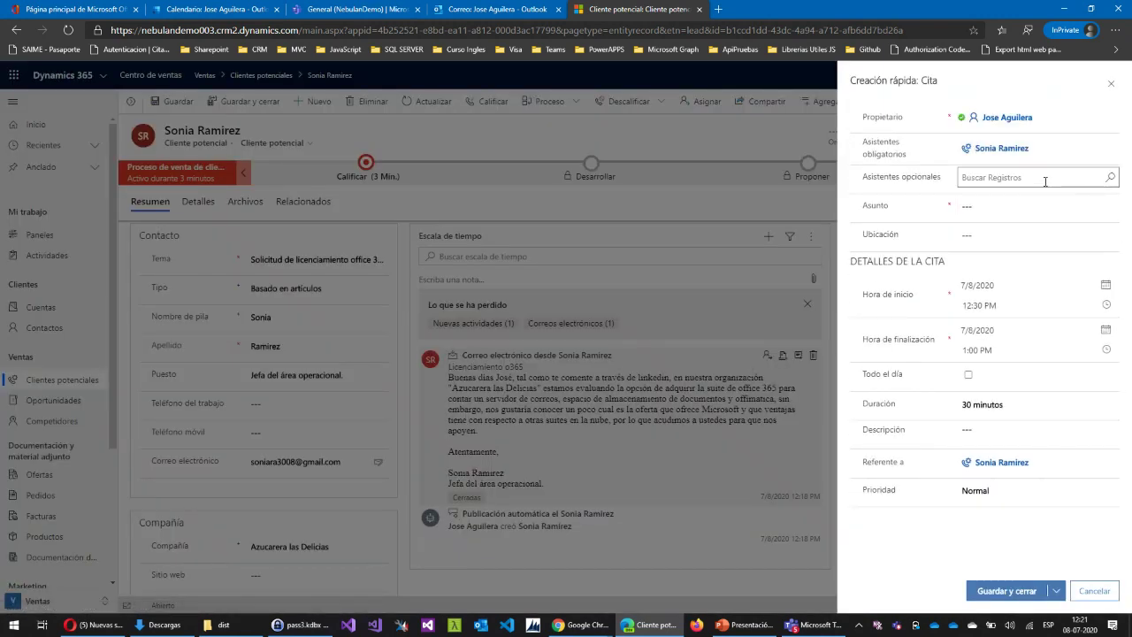
pyautogui.click(1045, 182)
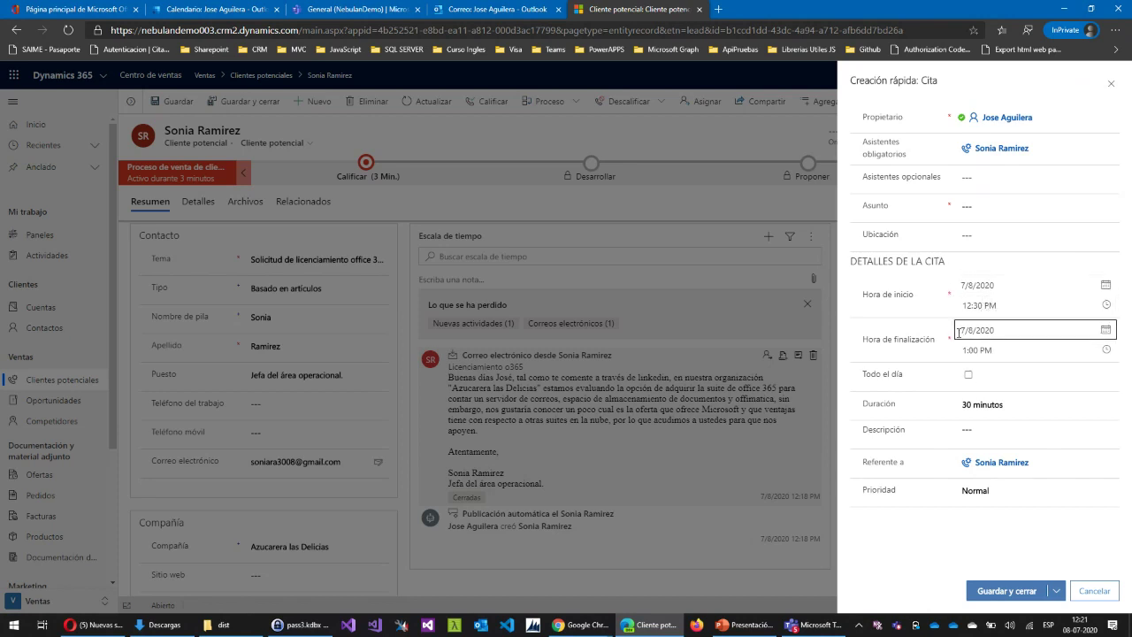
pyautogui.click(1094, 591)
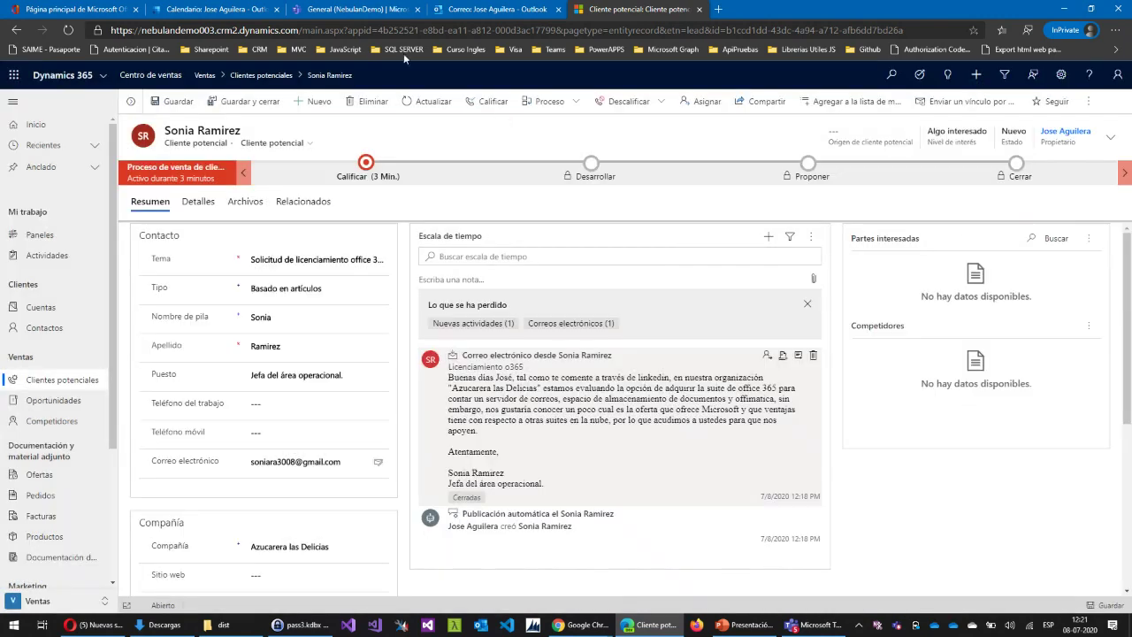
# Switch to Microsoft Teams in the browser, open its work-week calendar and dismiss the meeting-scheduling tip
pyautogui.click(324, 9)
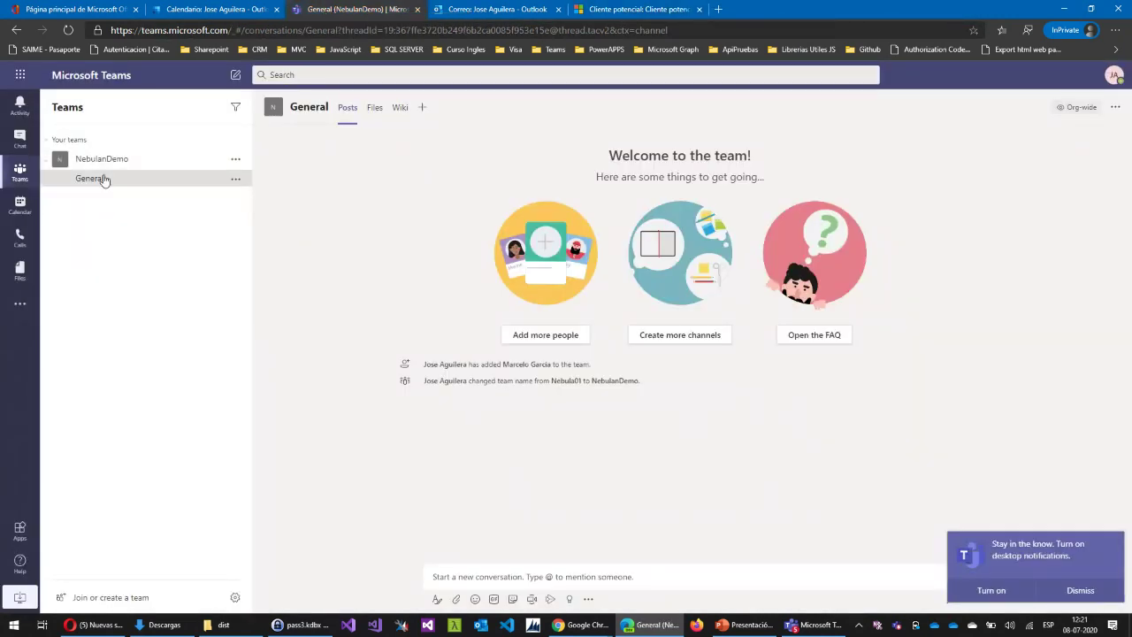
pyautogui.click(13, 146)
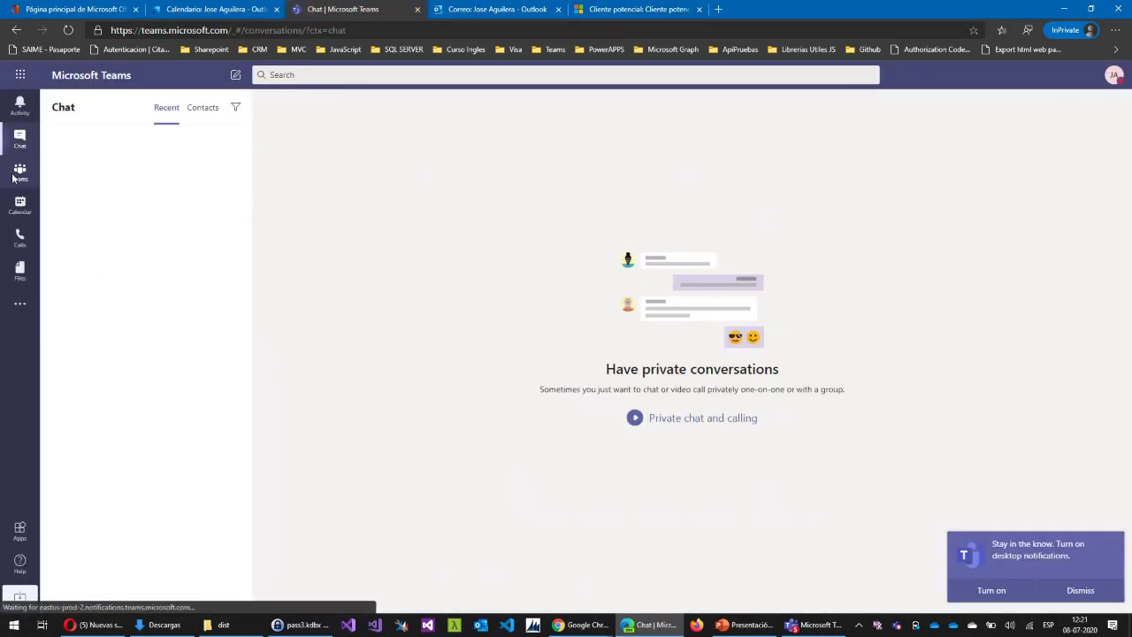
pyautogui.click(13, 180)
pyautogui.click(19, 206)
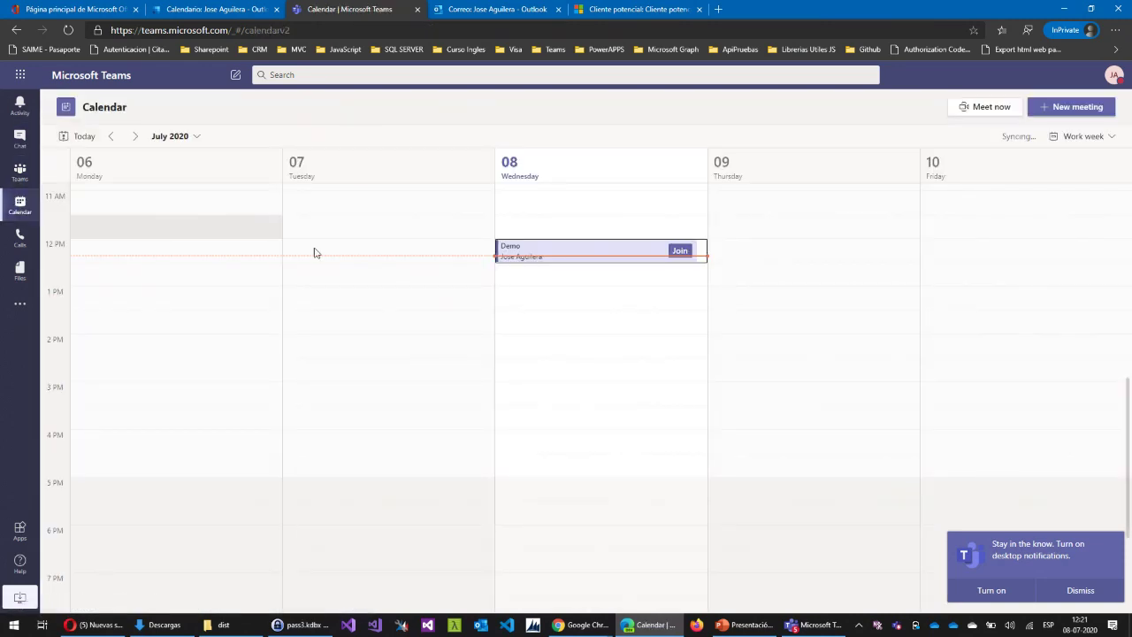
pyautogui.click(549, 256)
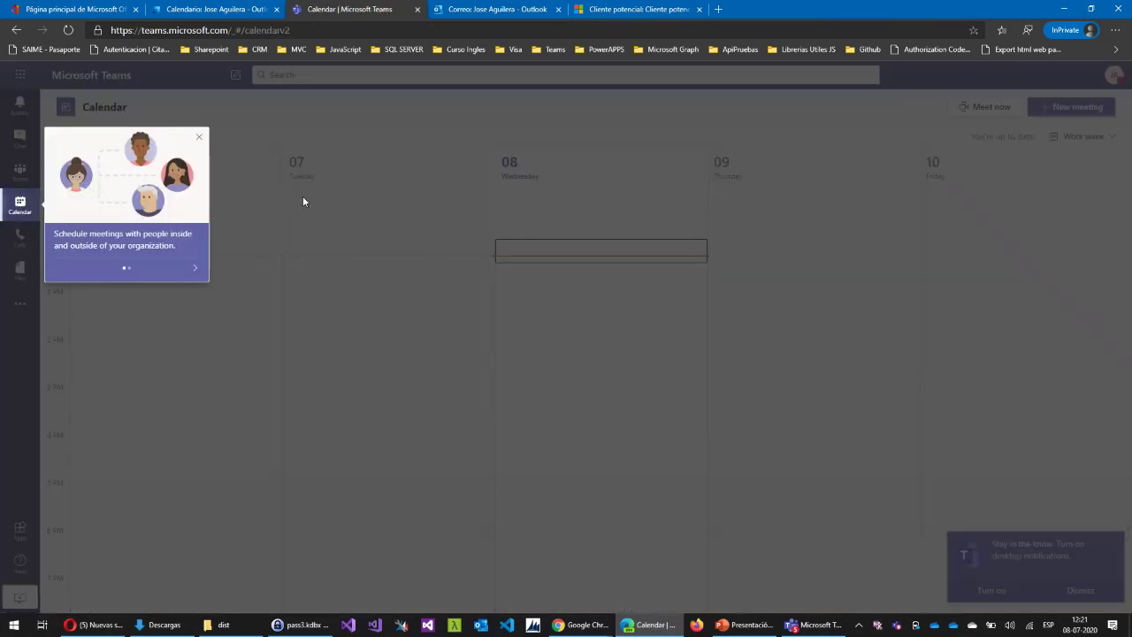
pyautogui.click(200, 140)
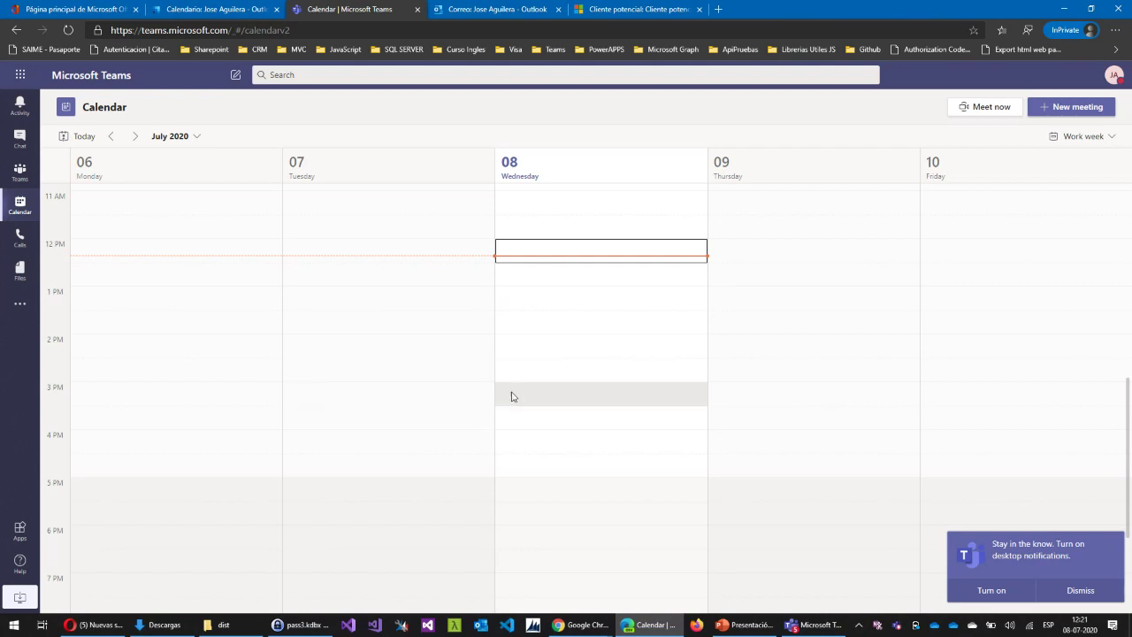
# Create a meeting for July 8, 2020 from 2:00 PM to 2:30 PM titled "Levantamieto requerimiento de solicitud de licenciamiento o365"
pyautogui.click(538, 348)
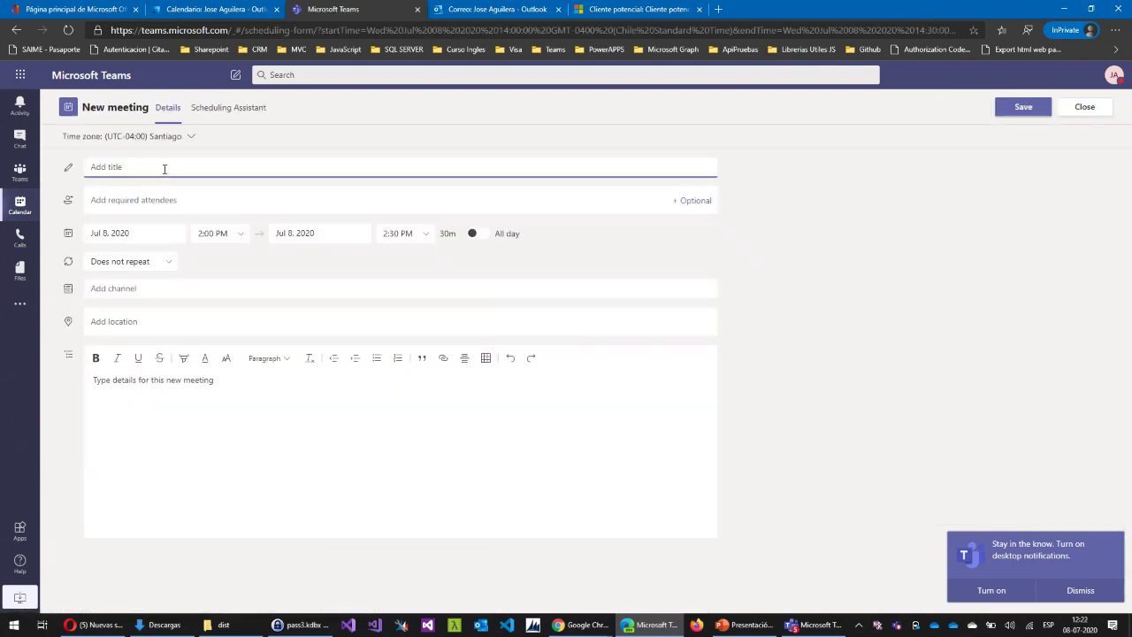
pyautogui.write('Levantamieto requerimiento d')
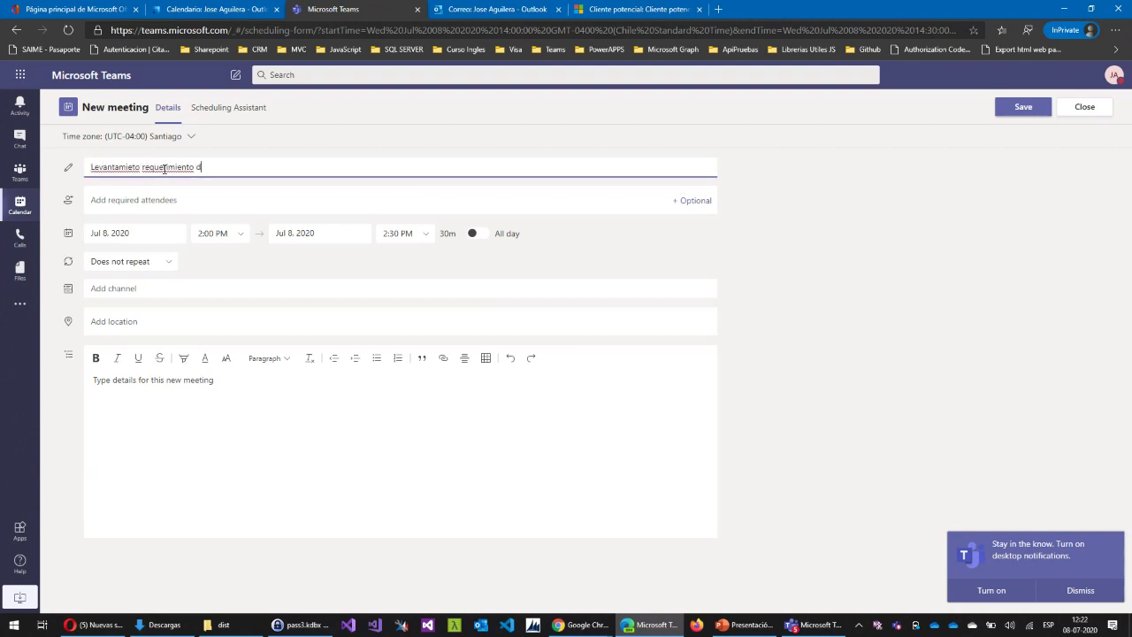
pyautogui.write('e solicitud de licenciamiento o365')
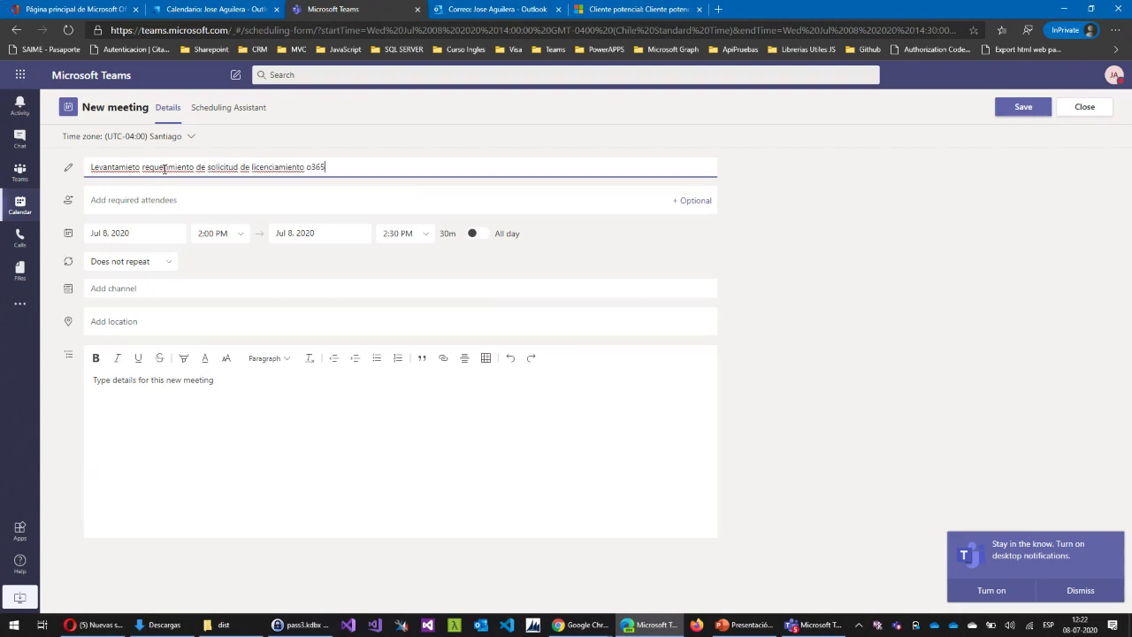
pyautogui.press('Tab')
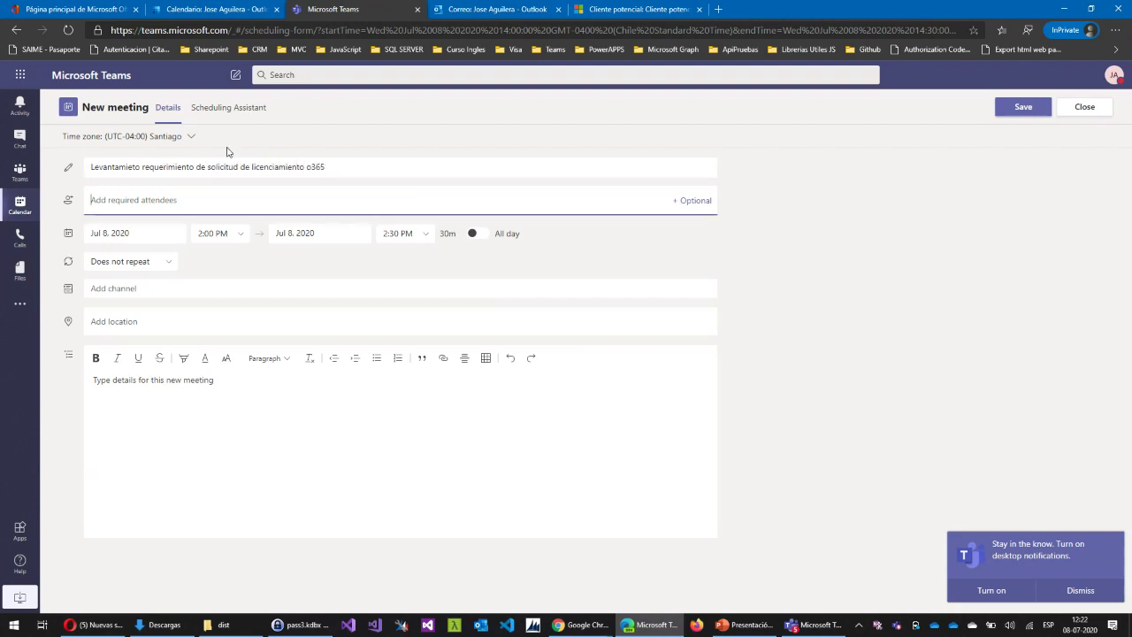
# Switch to the lead record in Dynamics 365 and copy the customer's address from the Correo electrónico field
pyautogui.click(624, 10)
pyautogui.scroll(-3, 327, 328)
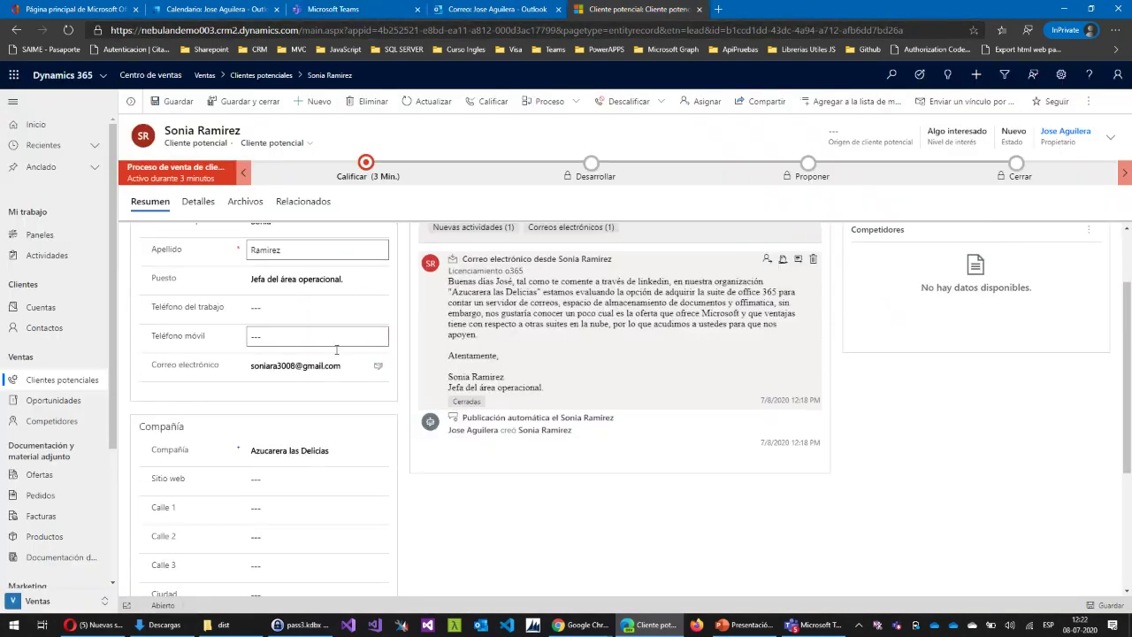
pyautogui.moveTo(339, 294); pyautogui.dragTo(251, 294)
pyautogui.hotkey('ctrl', 'c')
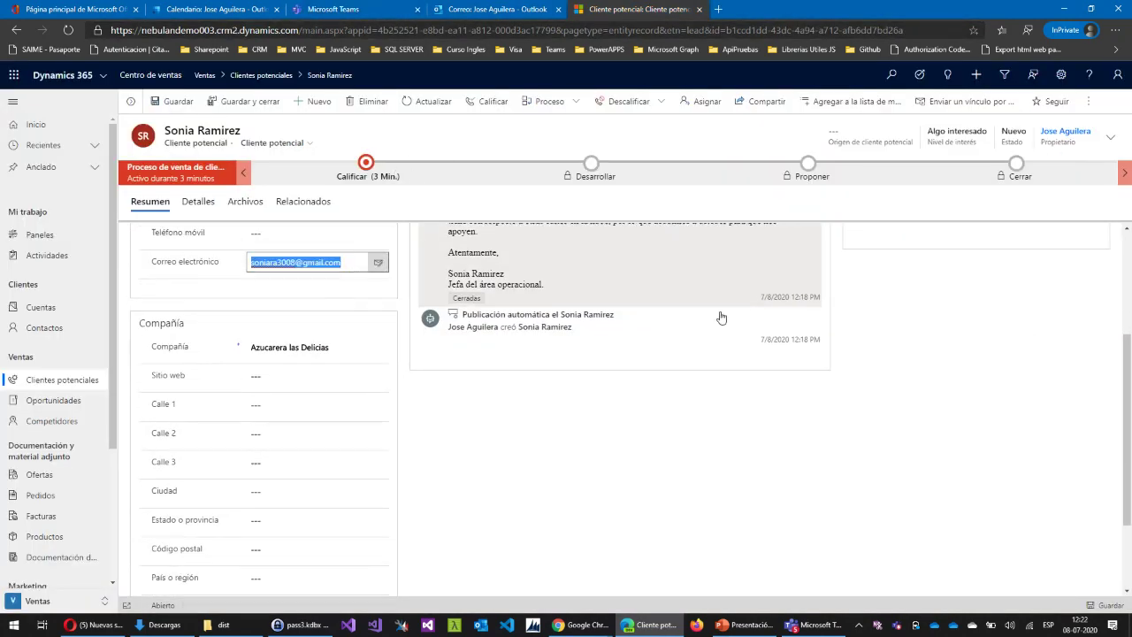
pyautogui.scroll(3, 723, 305)
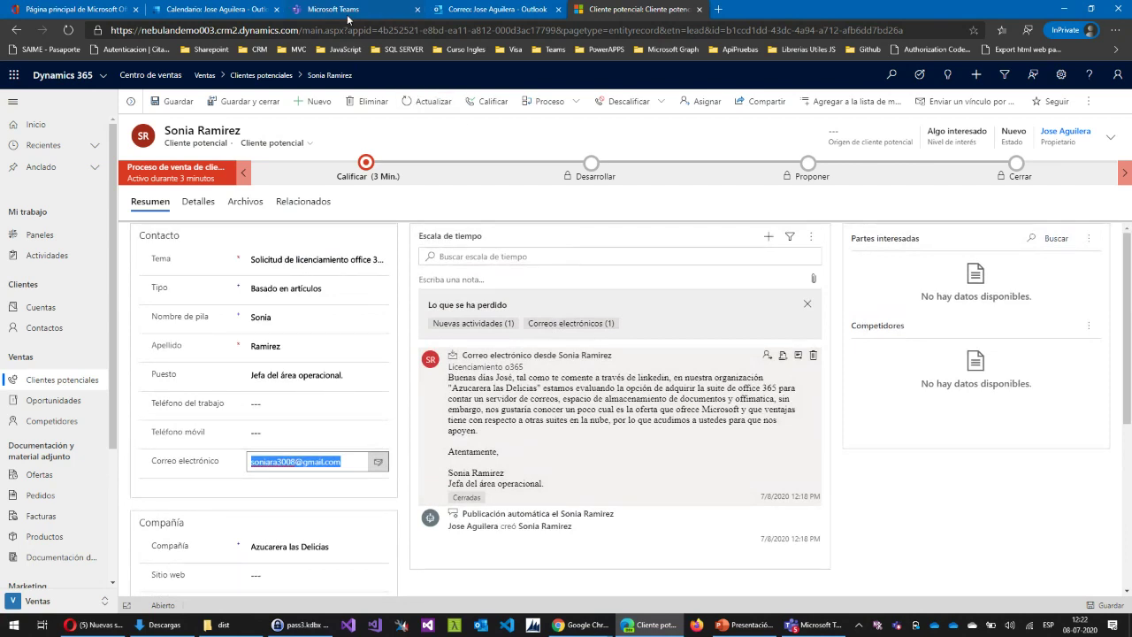
# Return to the new meeting in Microsoft Teams and add the customer's copied e-mail address as a required attendee
pyautogui.click(348, 11)
pyautogui.click(131, 200)
pyautogui.hotkey('ctrl', 'v')
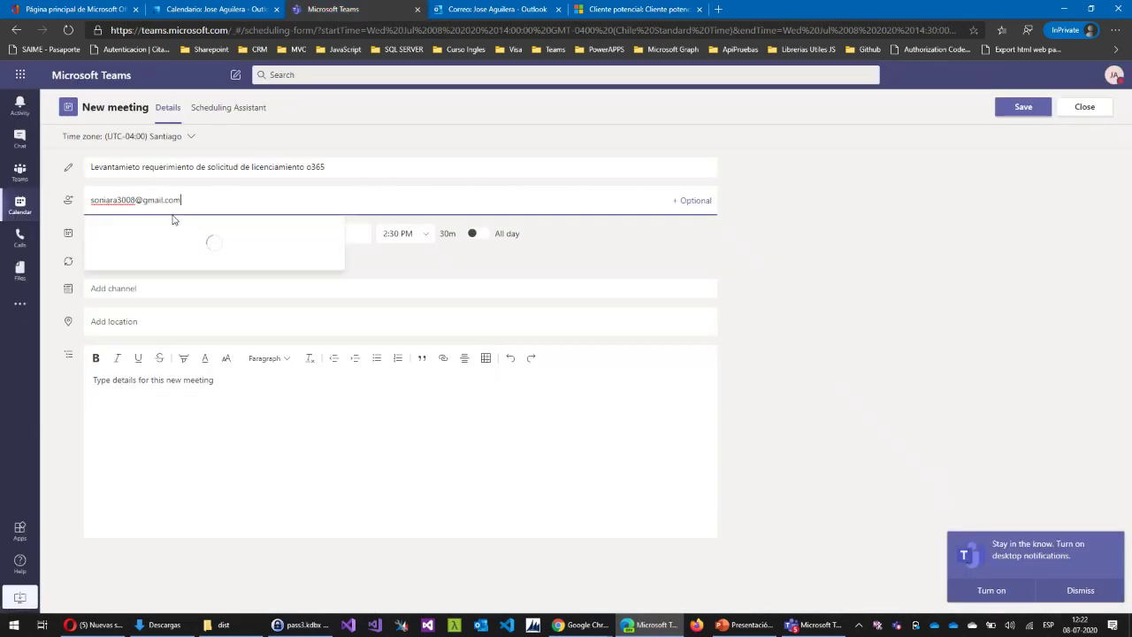
pyautogui.click(173, 229)
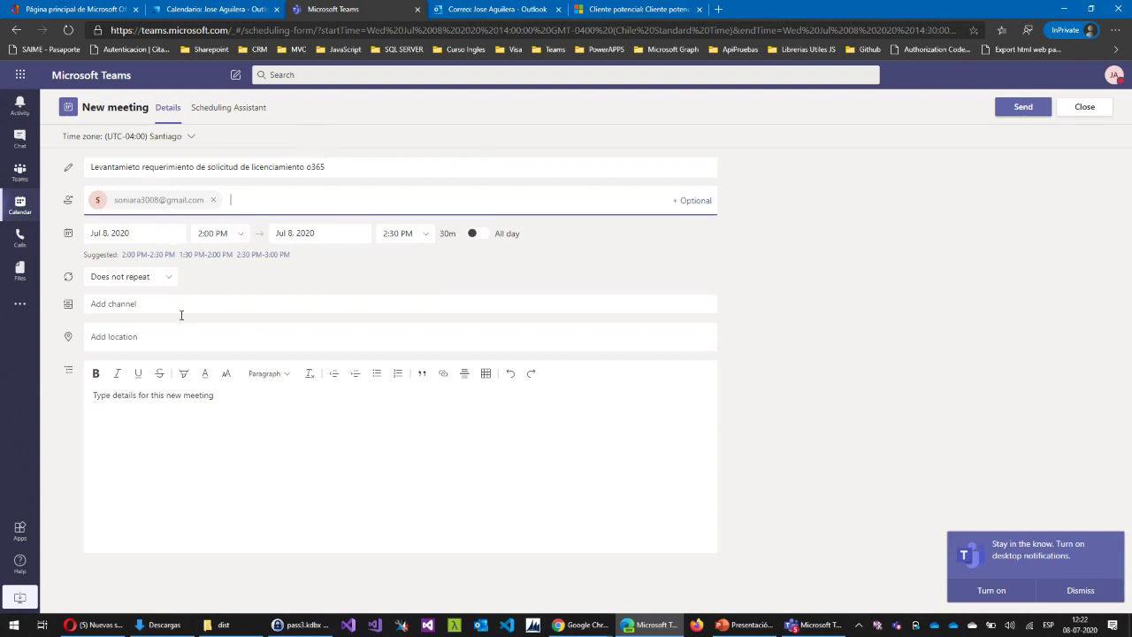
# Send the Teams meeting invitation without adding details and return to the customer's lead record in Dynamics 365
pyautogui.click(220, 417)
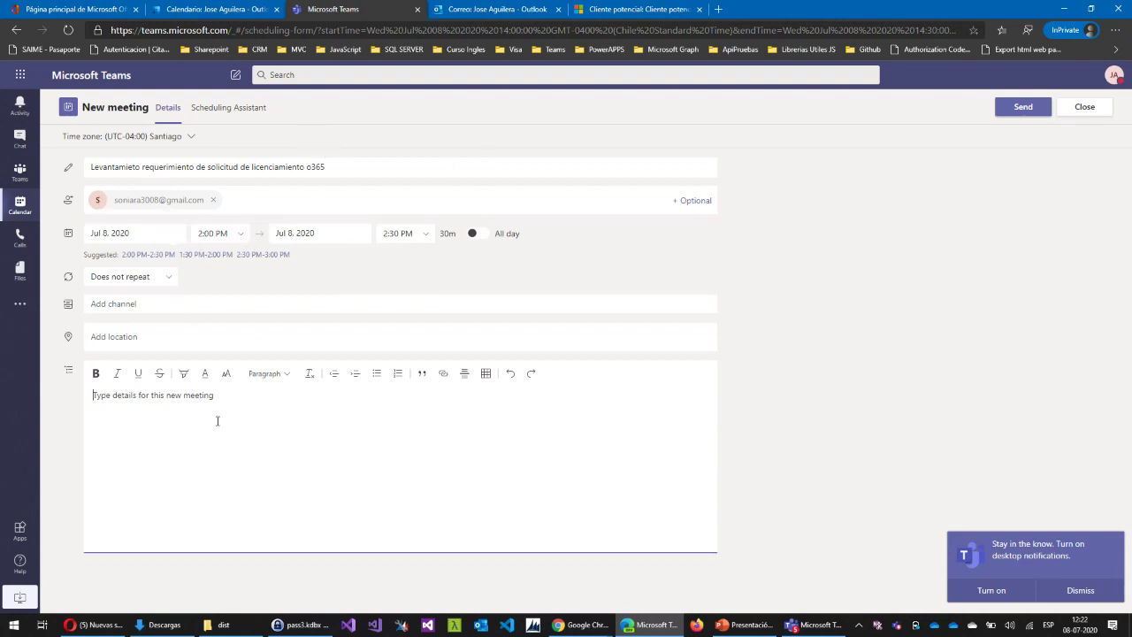
pyautogui.click(1019, 107)
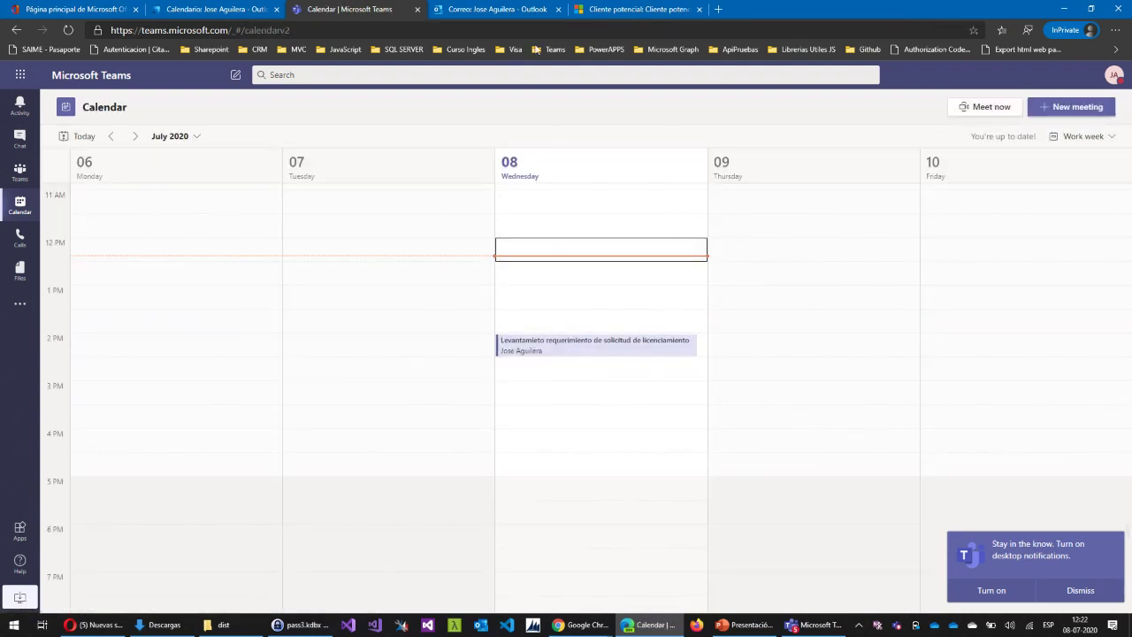
pyautogui.click(609, 10)
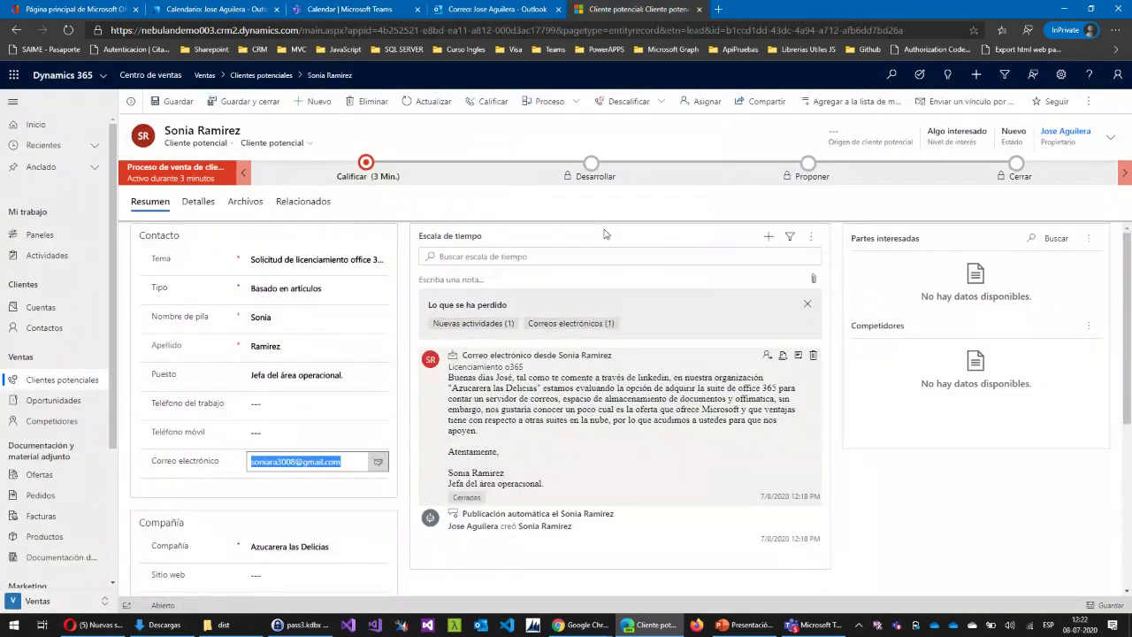
# Refresh the lead's Escala de tiempo to look for new activities
pyautogui.click(811, 236)
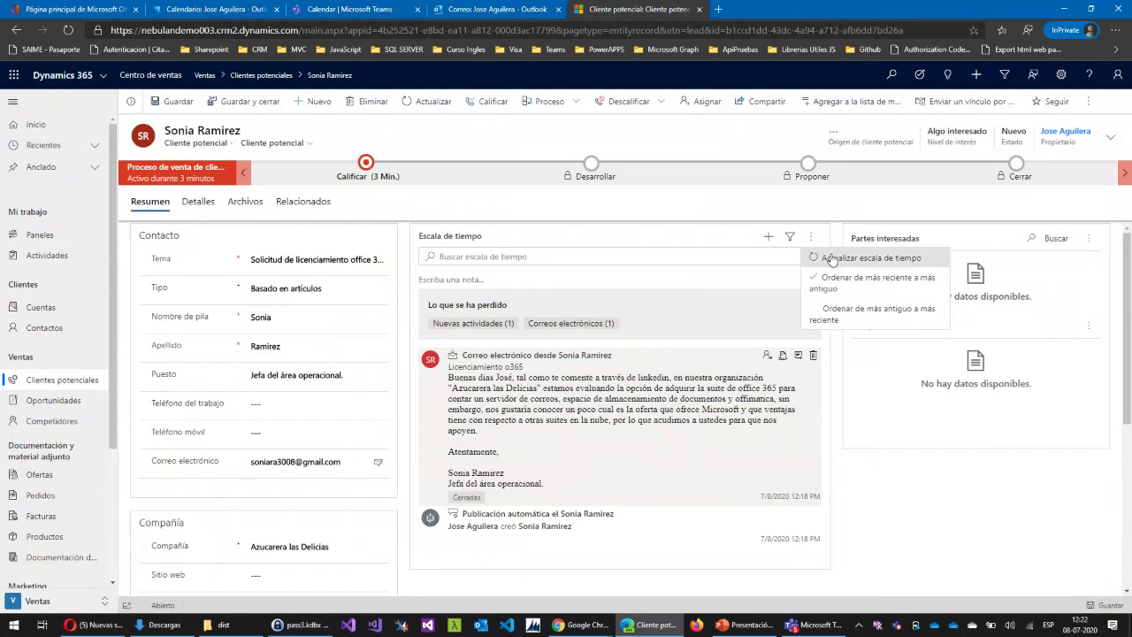
pyautogui.click(832, 258)
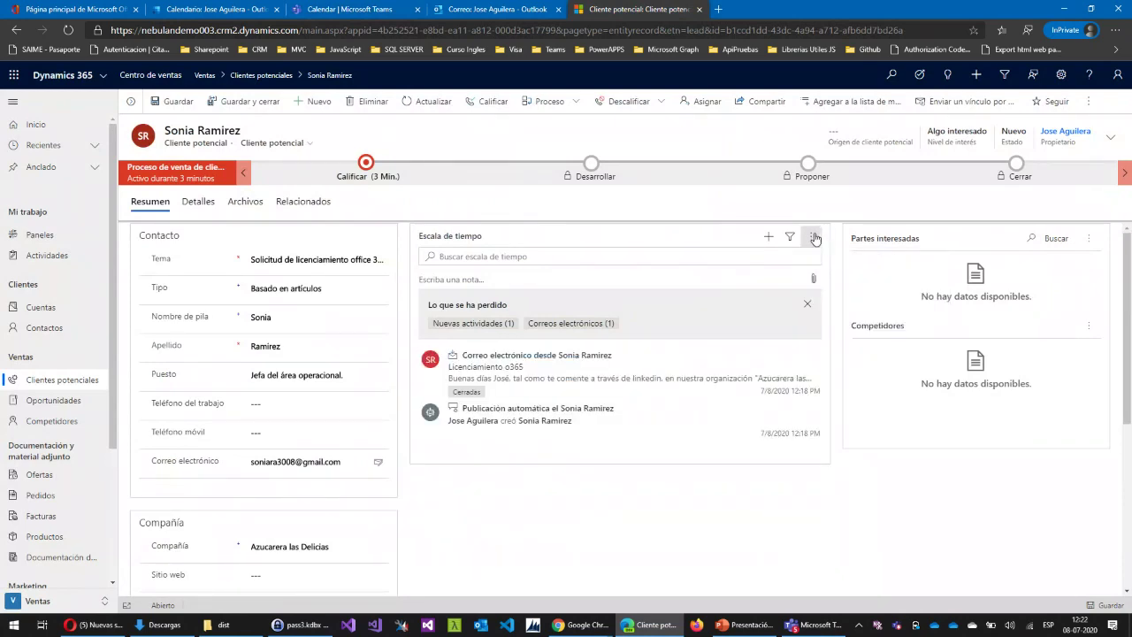
pyautogui.click(813, 237)
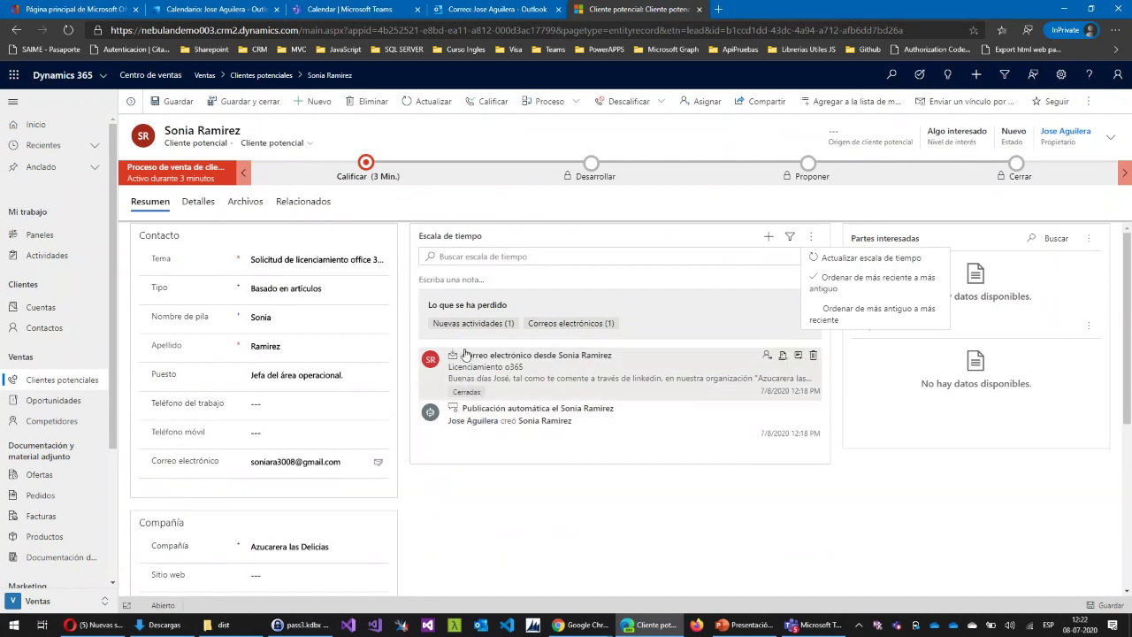
pyautogui.click(540, 487)
# Review the lead's contact and company details, timeline activities and sales process stages
pyautogui.scroll(-5, 361, 374)
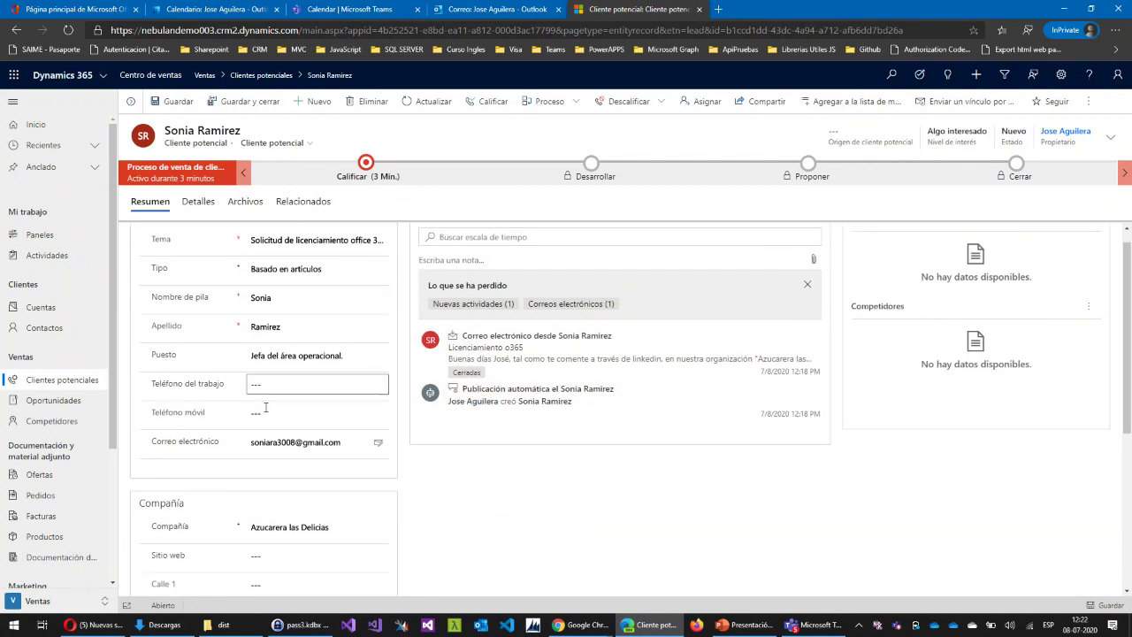
pyautogui.scroll(5, 265, 404)
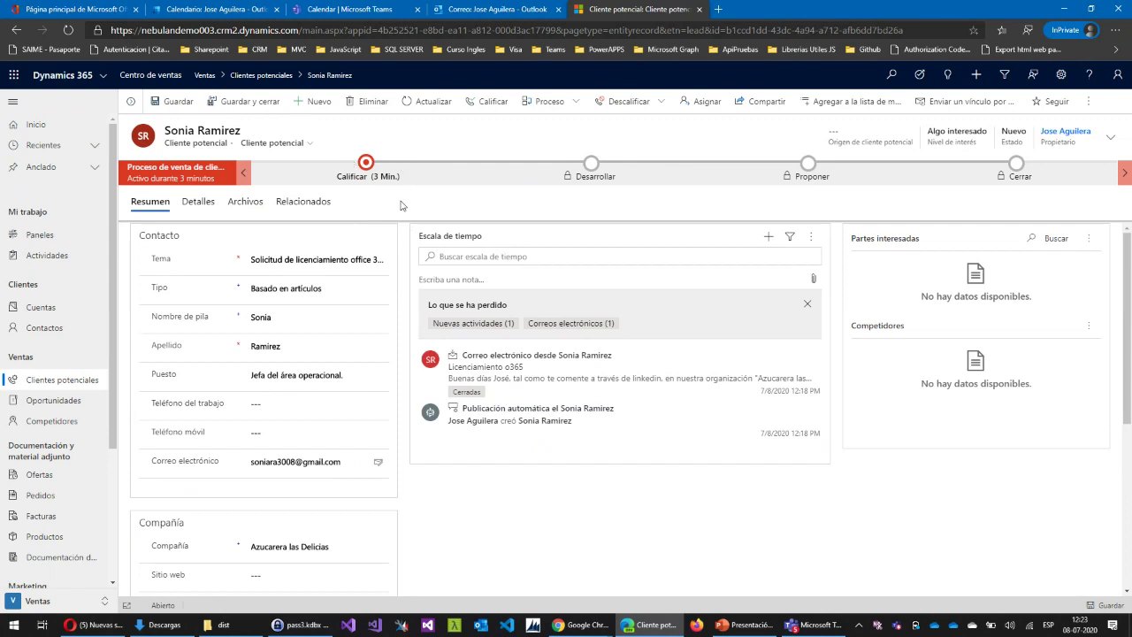
pyautogui.moveTo(424, 212); pyautogui.dragTo(365, 174)
pyautogui.click(494, 199)
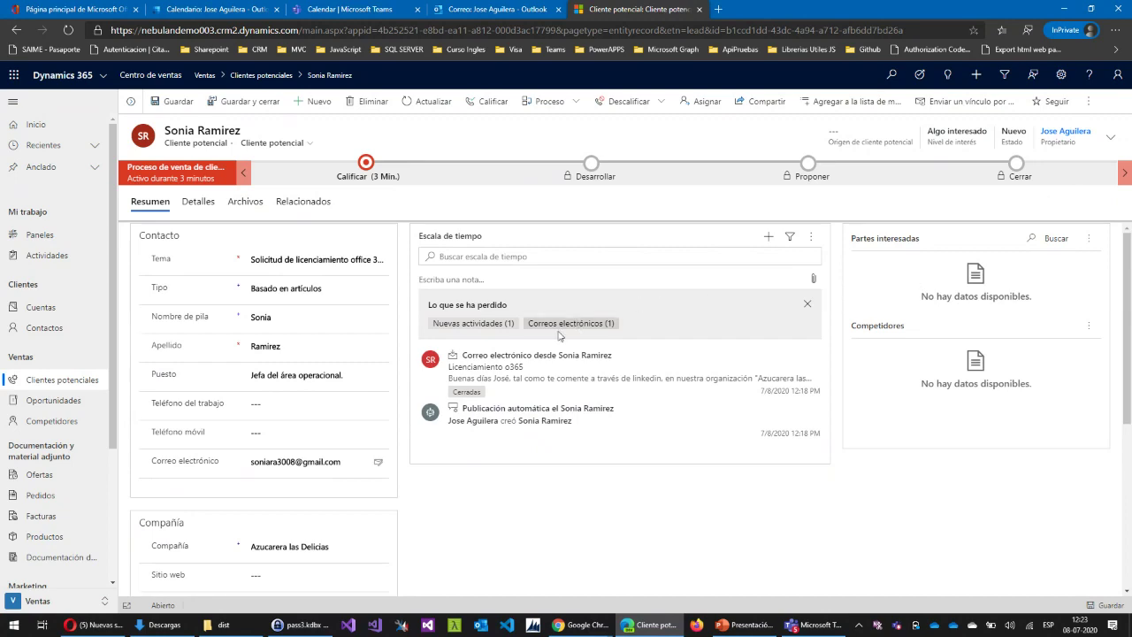
pyautogui.scroll(-2, 539, 344)
pyautogui.scroll(2, 557, 318)
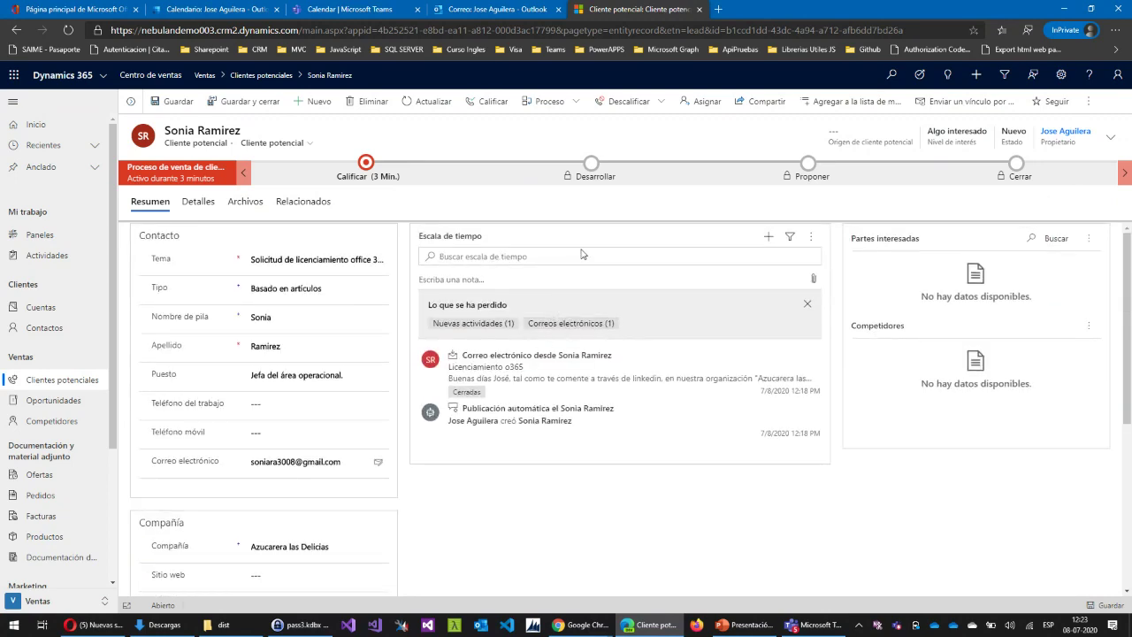
pyautogui.scroll(-2, 460, 371)
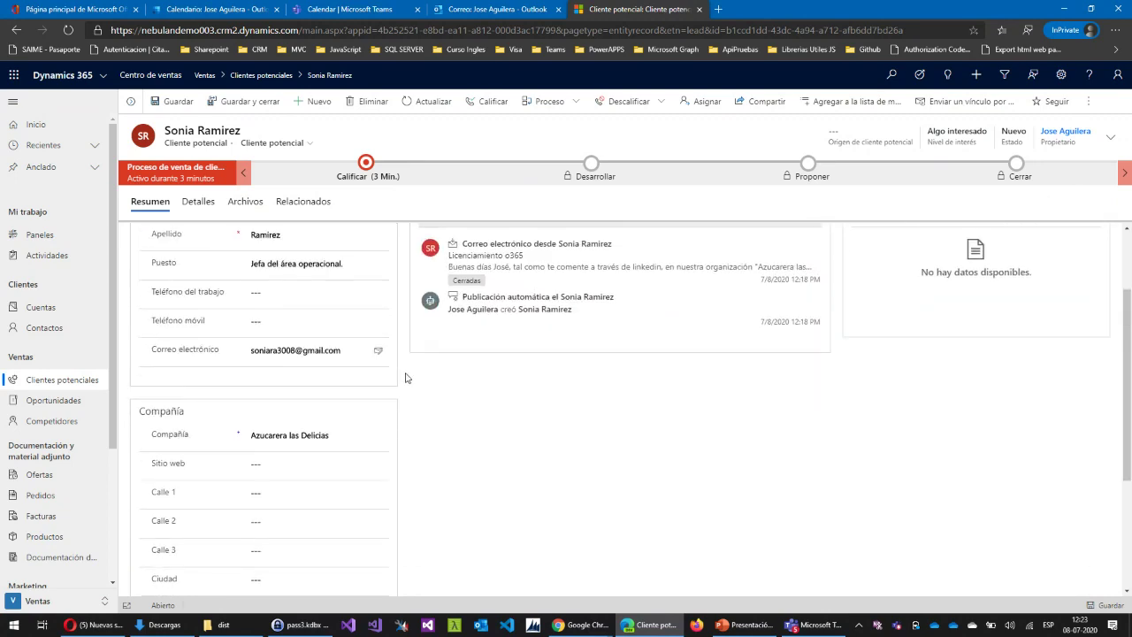
pyautogui.scroll(2, 519, 375)
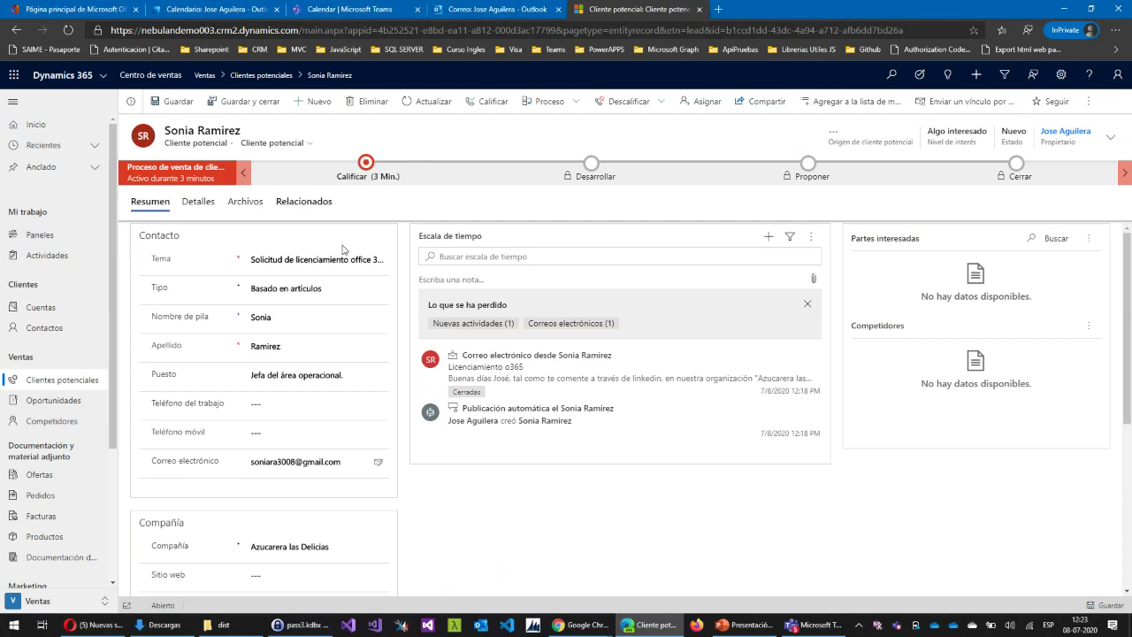
pyautogui.scroll(-3, 482, 398)
pyautogui.scroll(3, 482, 398)
# In the Calificar stage, set Período de tiempo de compra to Inmediatamente and Proceso de compra to Desconocido
pyautogui.click(364, 164)
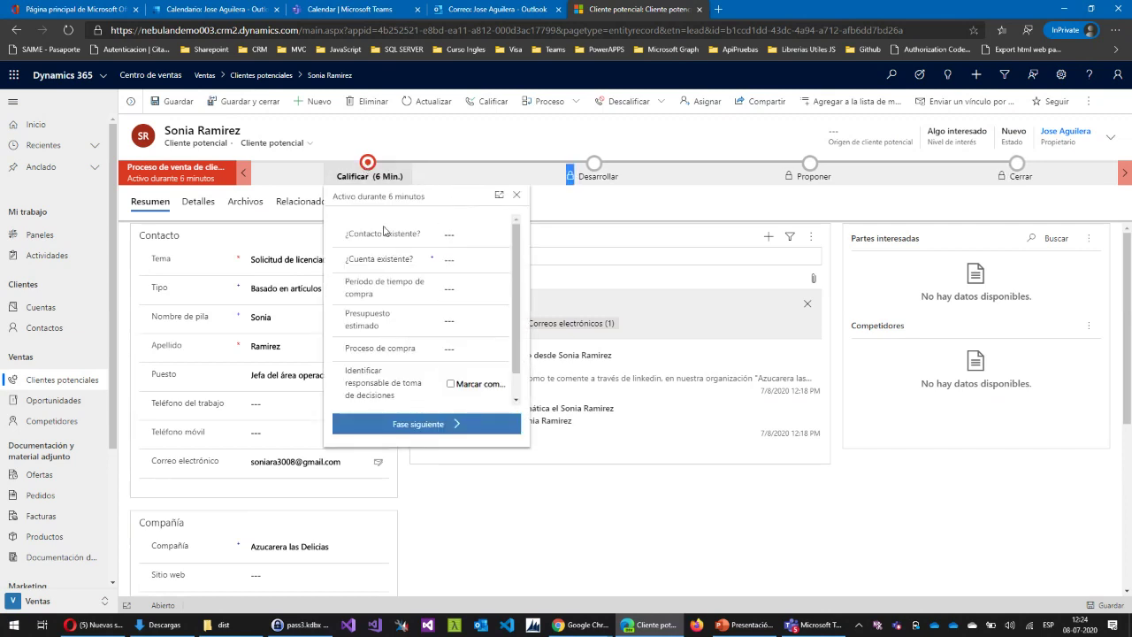
pyautogui.click(462, 234)
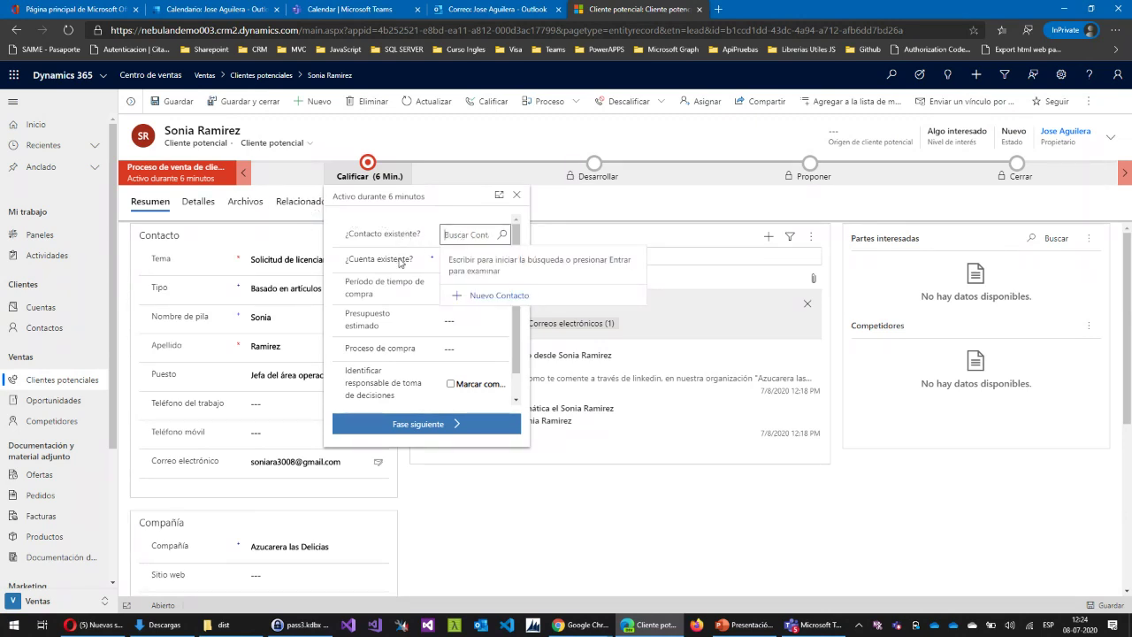
pyautogui.click(448, 256)
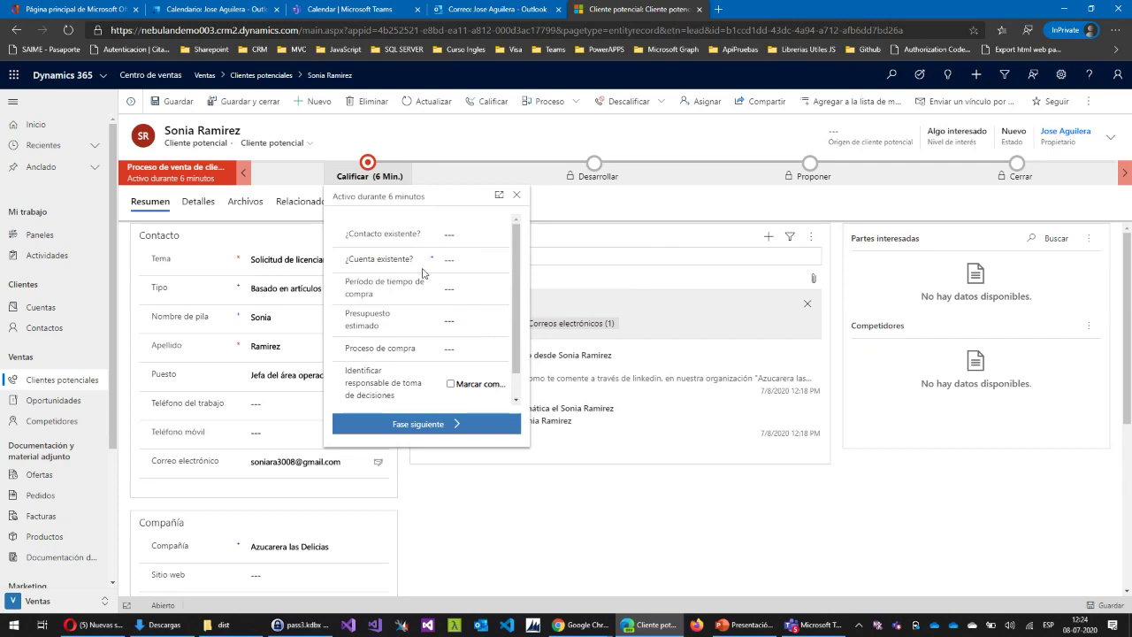
pyautogui.click(482, 290)
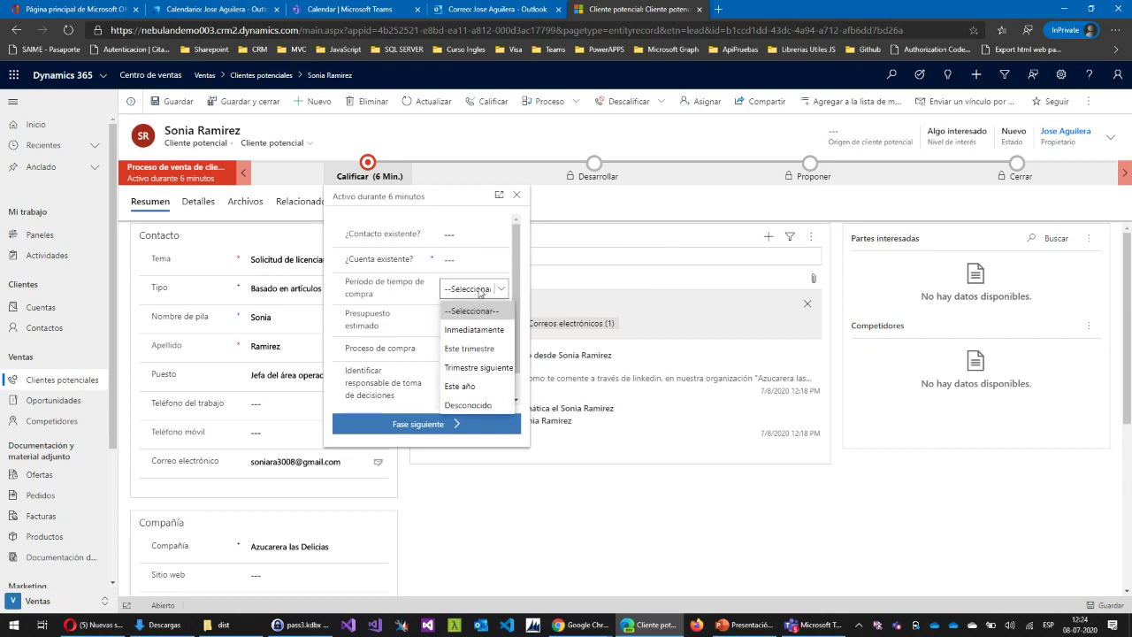
pyautogui.click(480, 335)
pyautogui.click(461, 324)
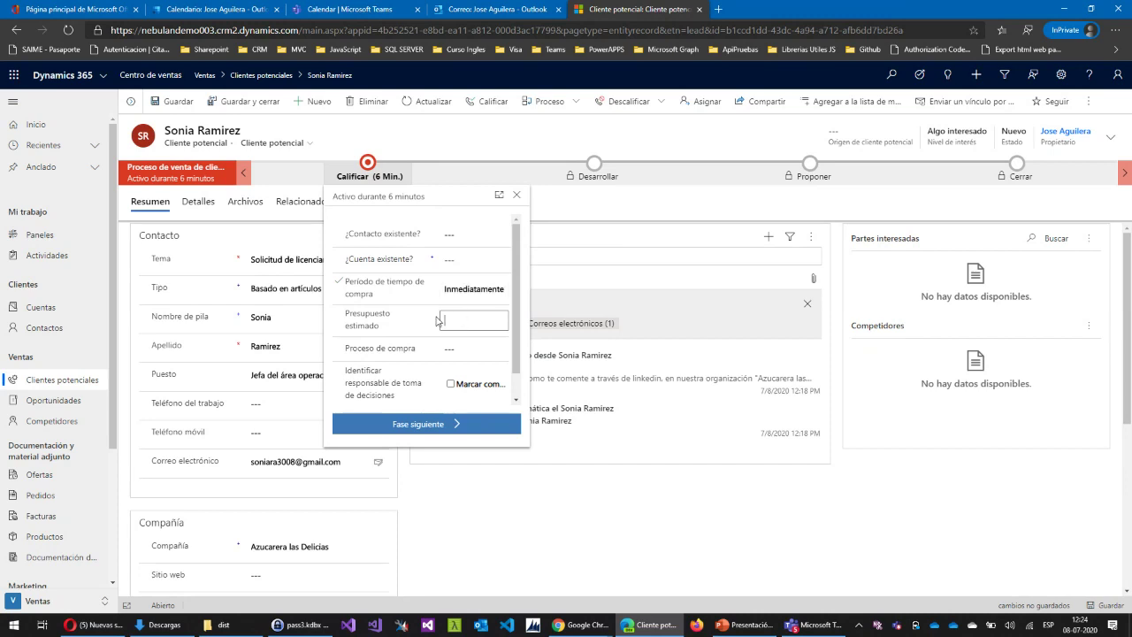
pyautogui.click(474, 348)
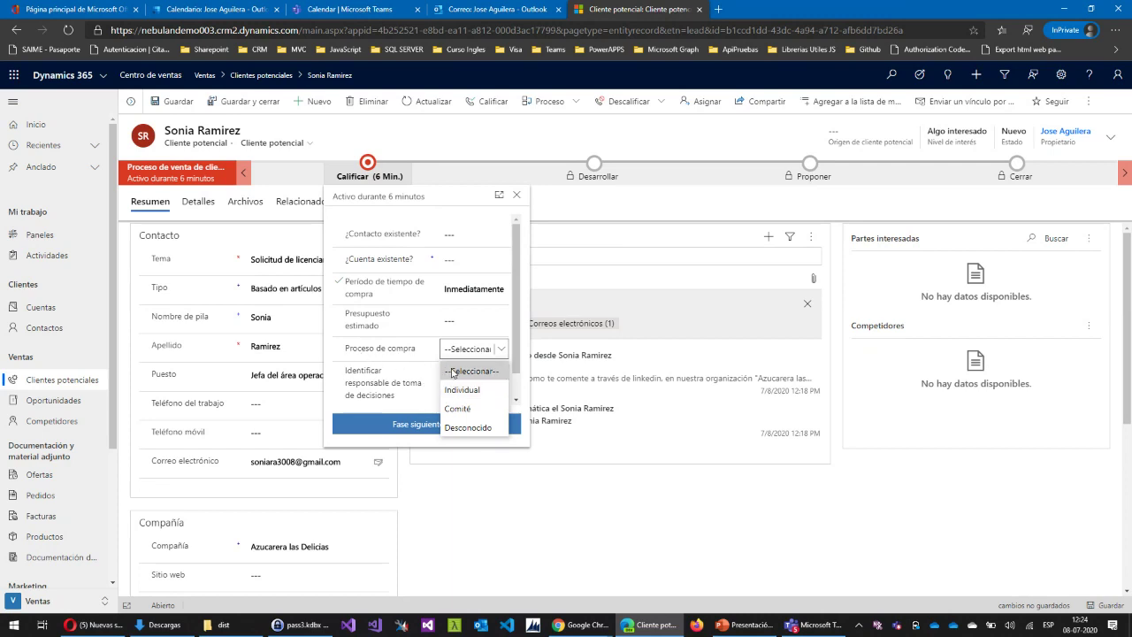
pyautogui.click(468, 427)
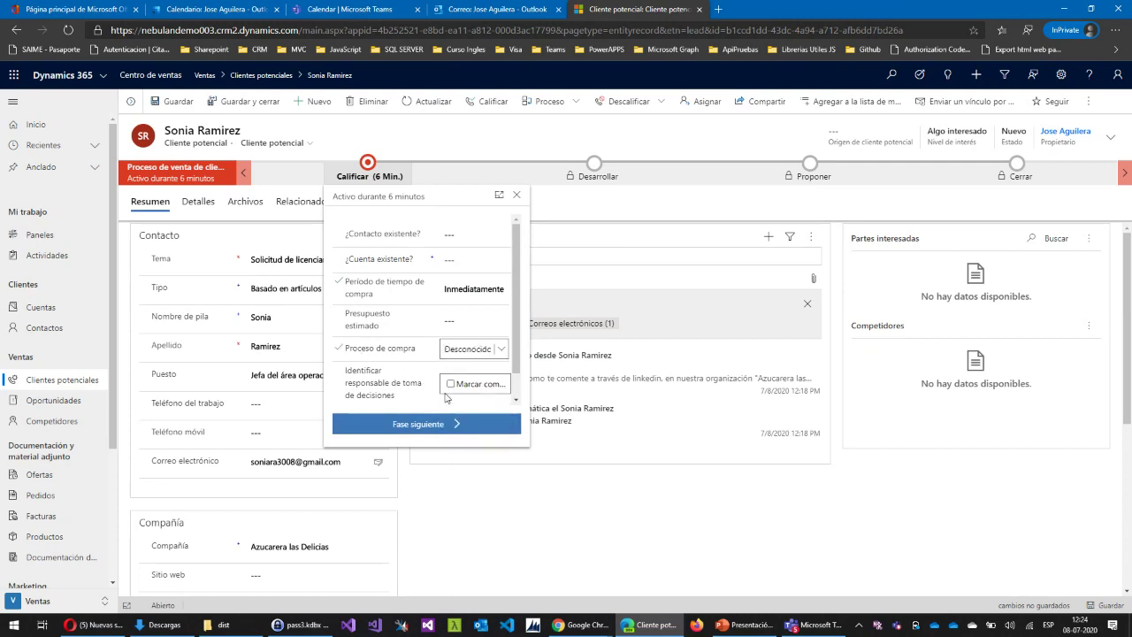
# Close the Calificar stage details and qualify the lead to turn it into an opportunity
pyautogui.click(433, 424)
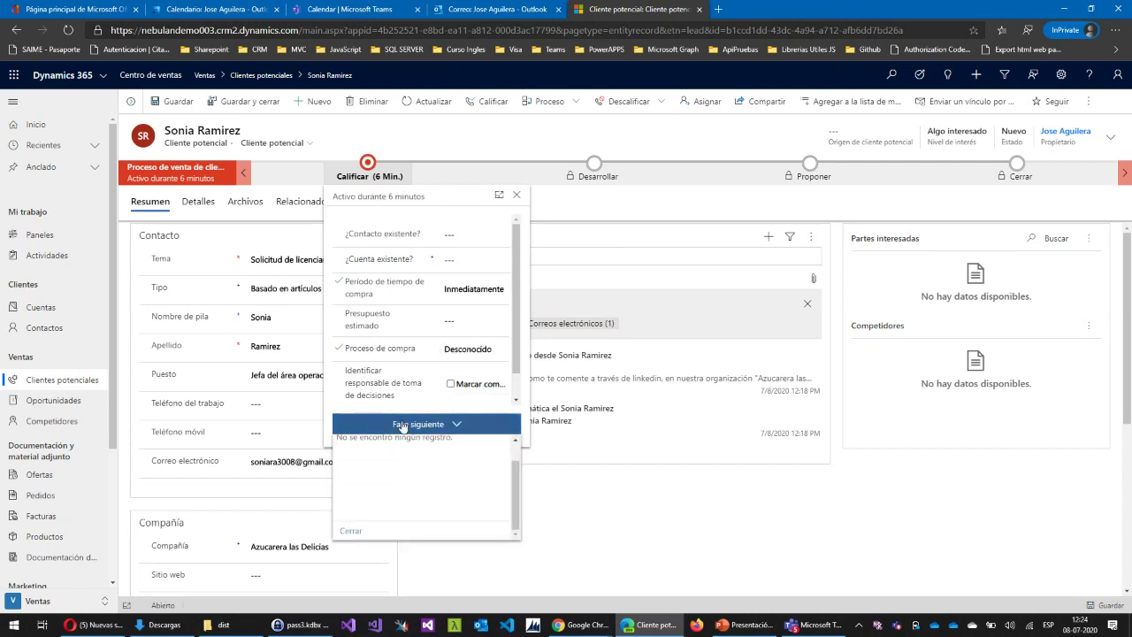
pyautogui.click(501, 257)
pyautogui.click(516, 195)
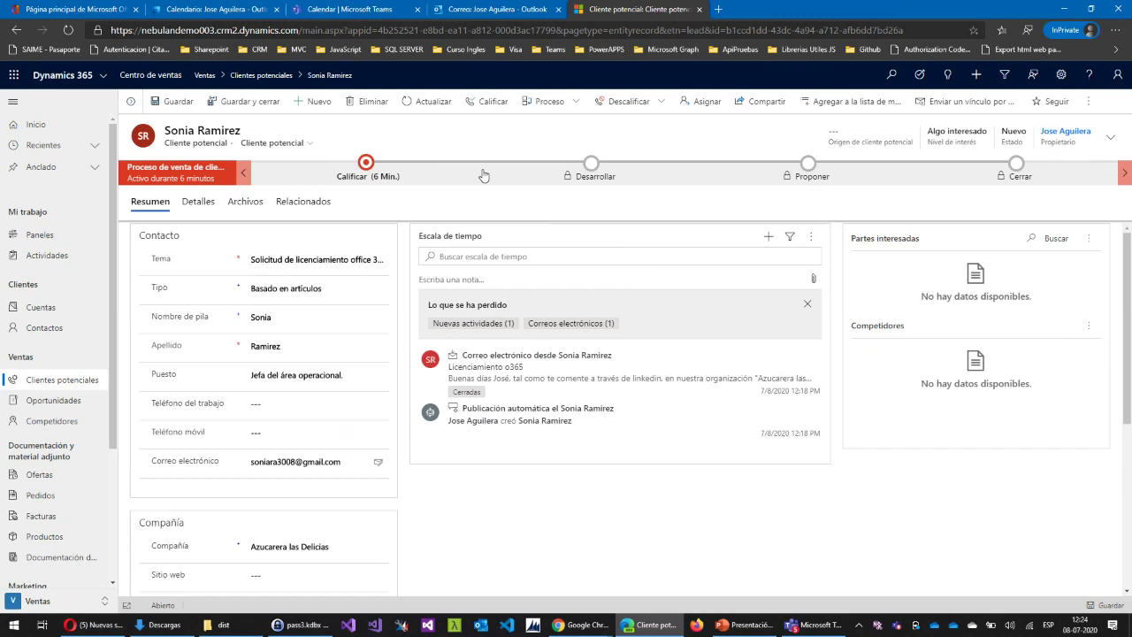
pyautogui.click(492, 102)
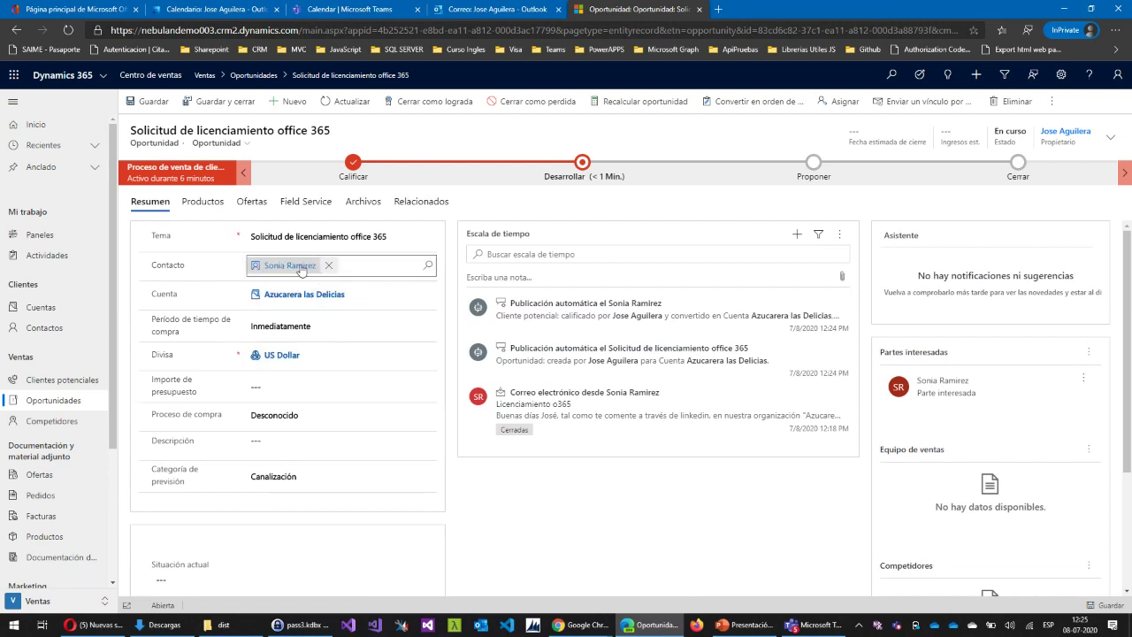
# Review the contact record linked to the opportunity and the list of active accounts
pyautogui.click(292, 266)
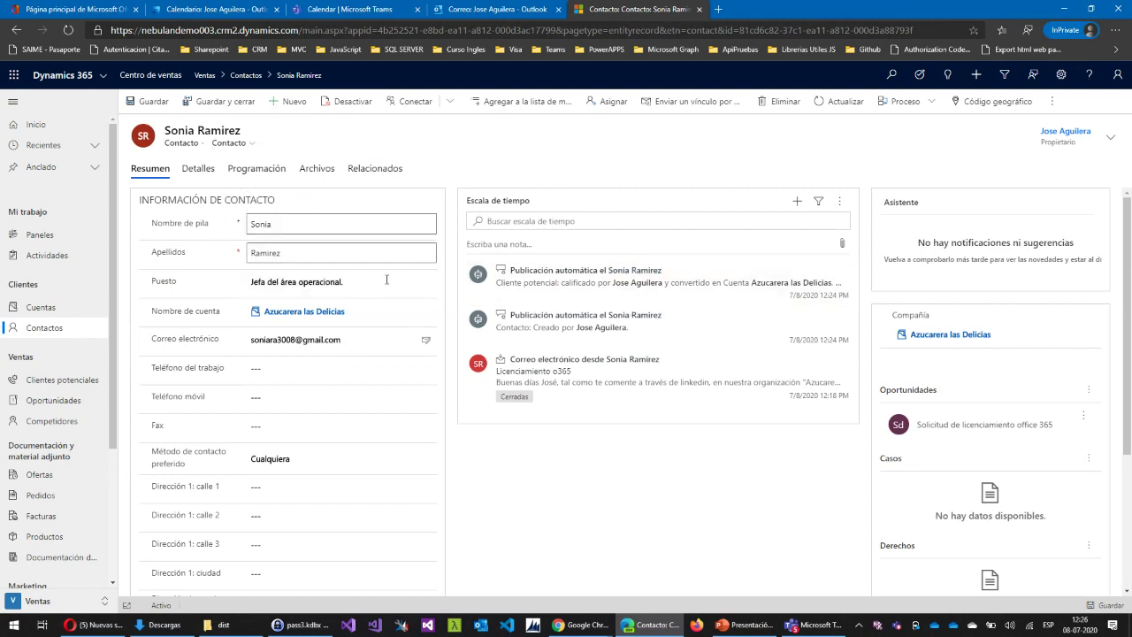
pyautogui.scroll(-3, 404, 381)
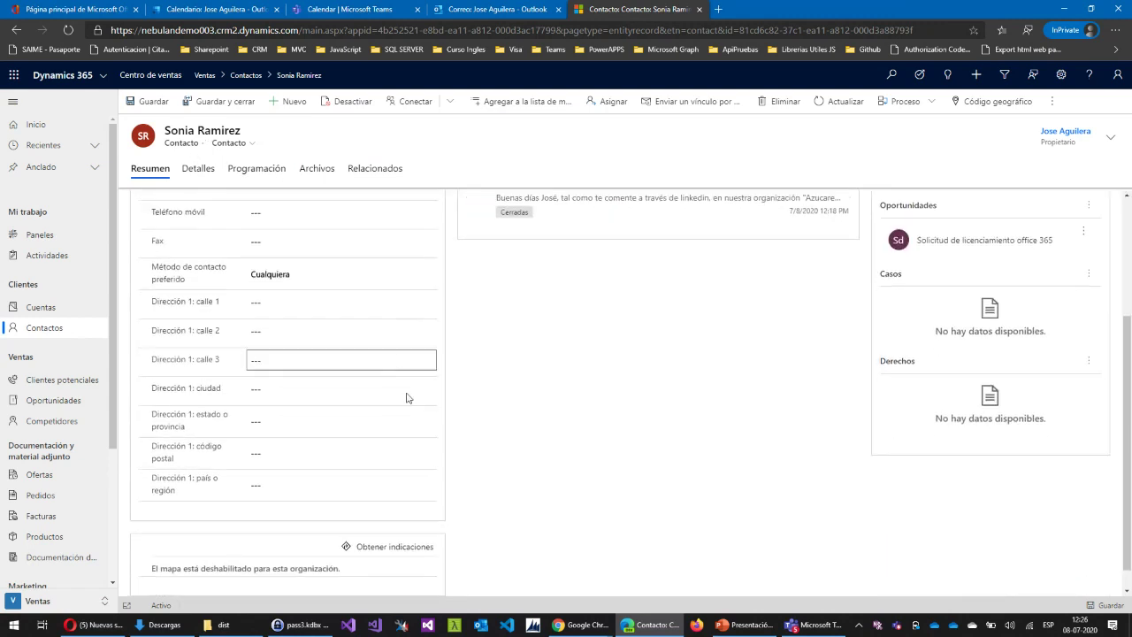
pyautogui.scroll(3, 442, 384)
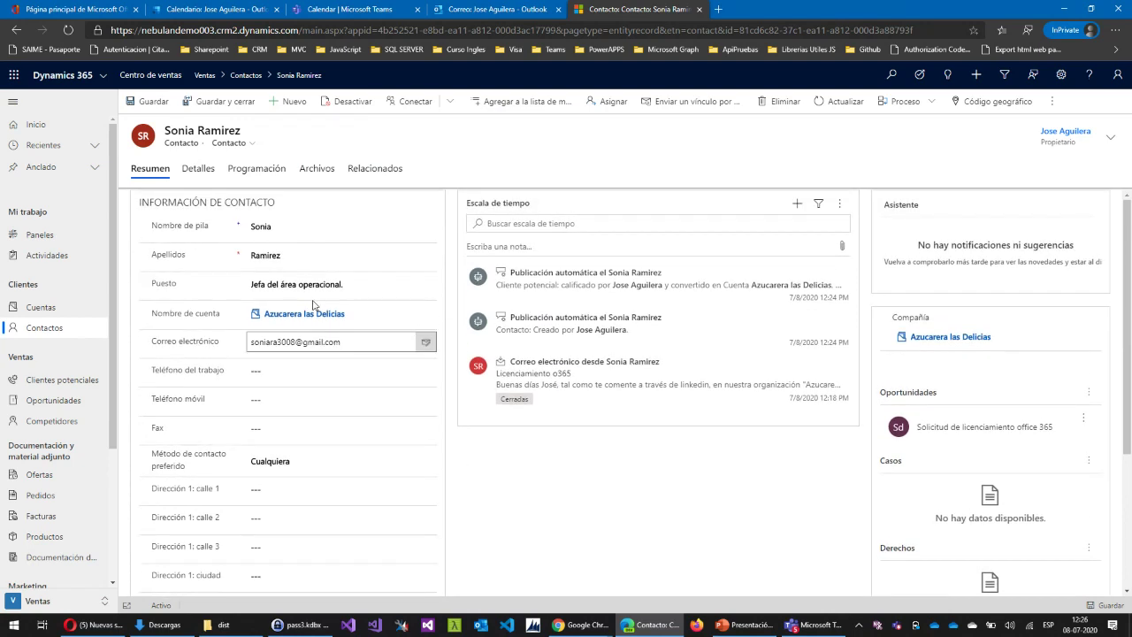
pyautogui.click(43, 314)
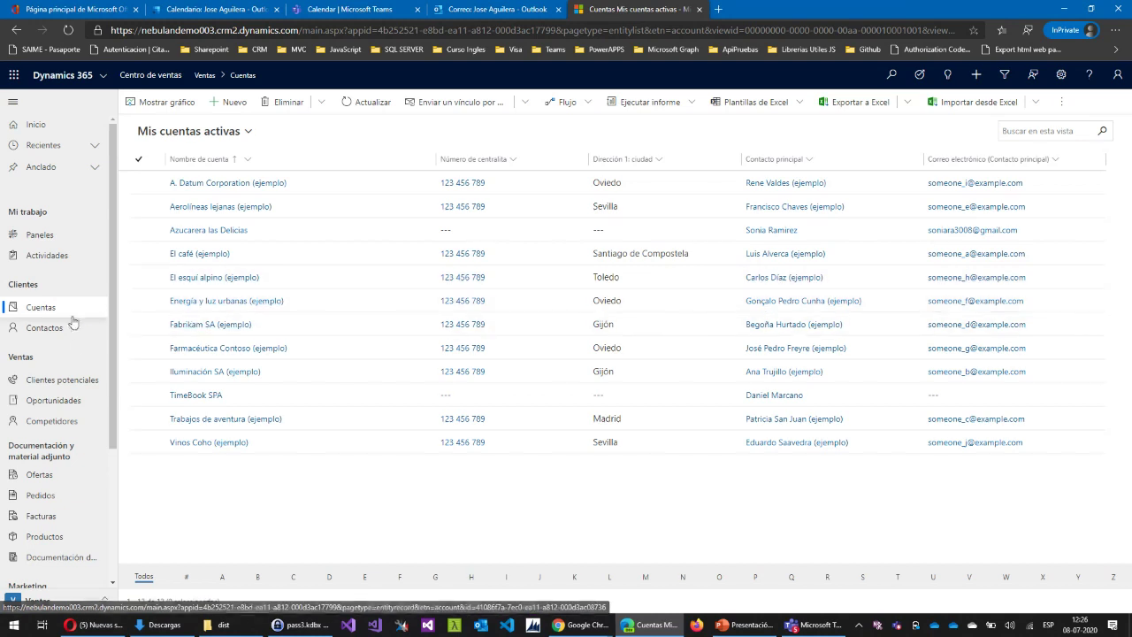
# Show the Oportunidades list with the Mis oportunidades abiertas view
pyautogui.click(50, 405)
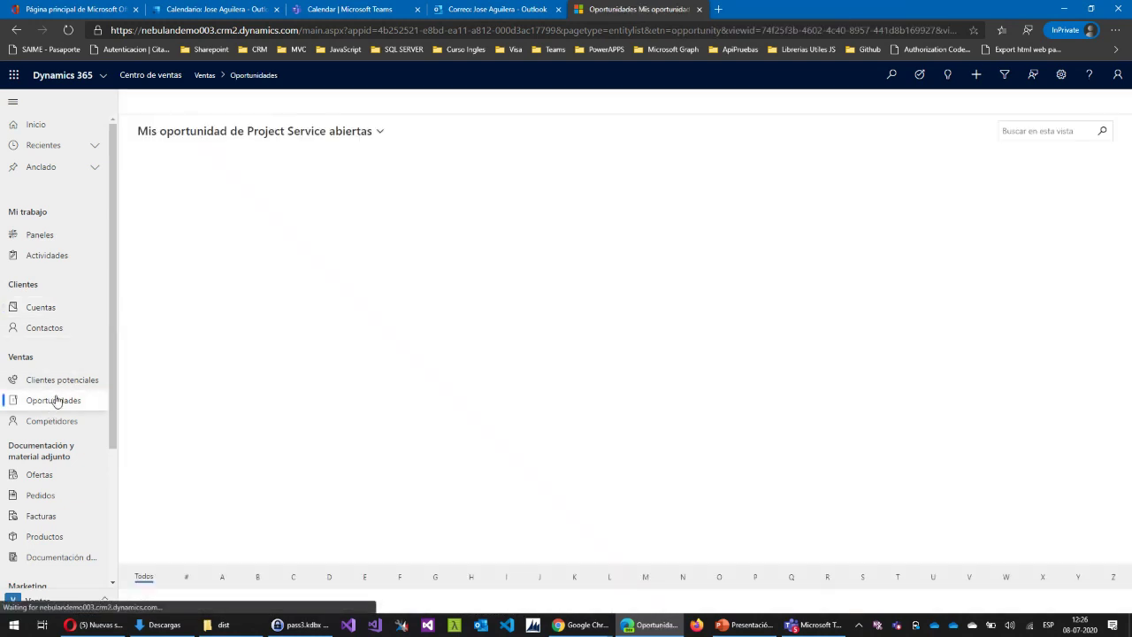
pyautogui.click(341, 133)
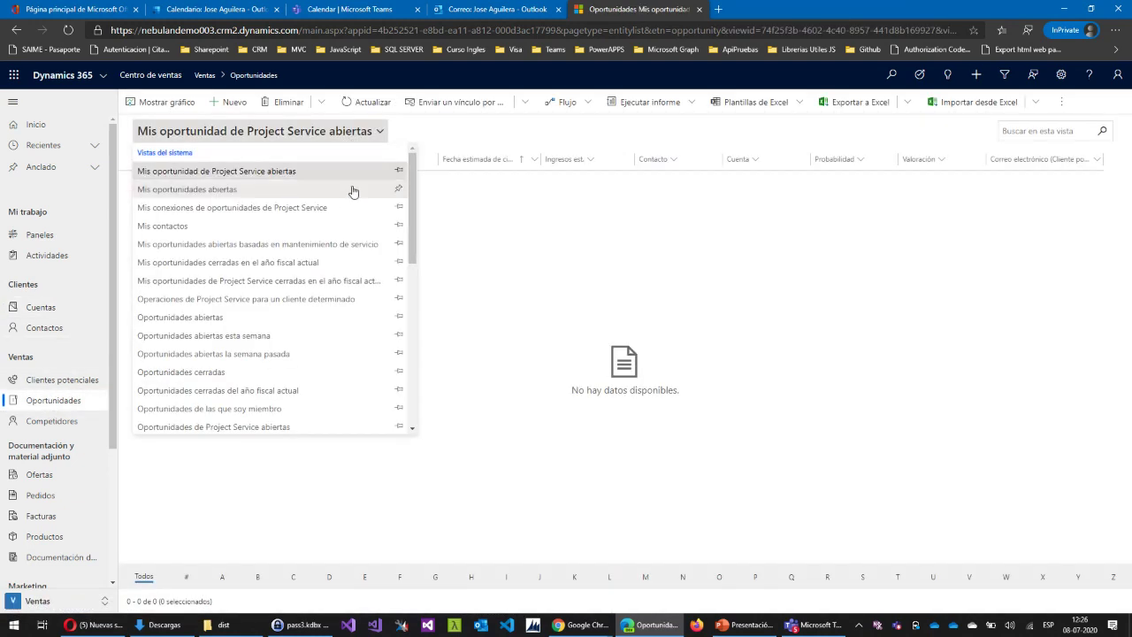
pyautogui.click(315, 189)
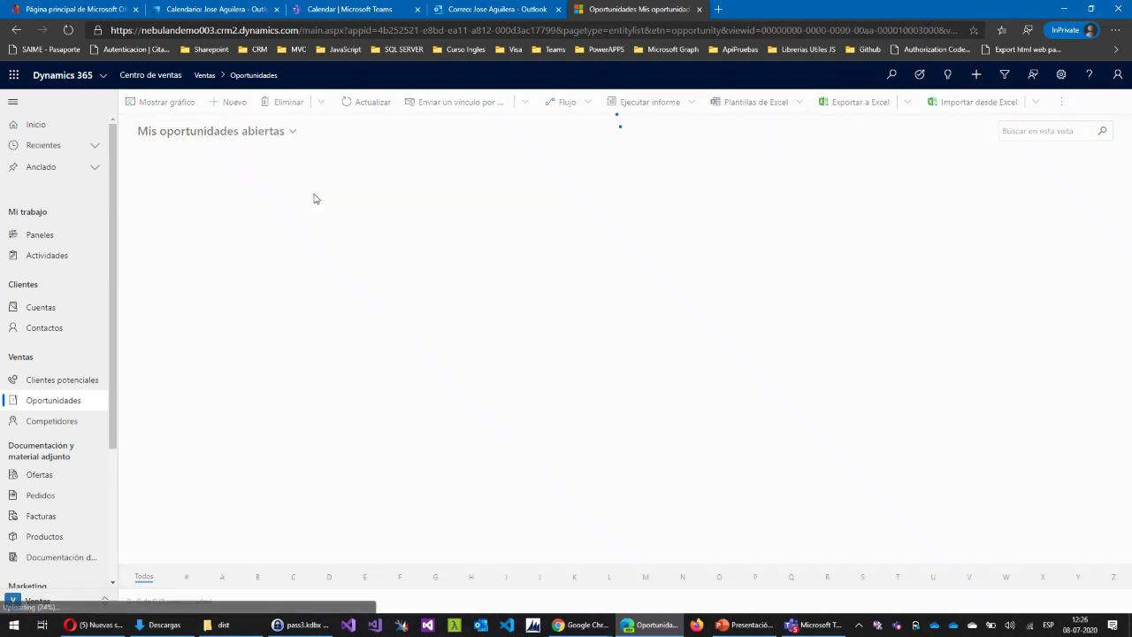
pyautogui.click(292, 133)
pyautogui.scroll(-1, 332, 386)
pyautogui.scroll(1, 346, 248)
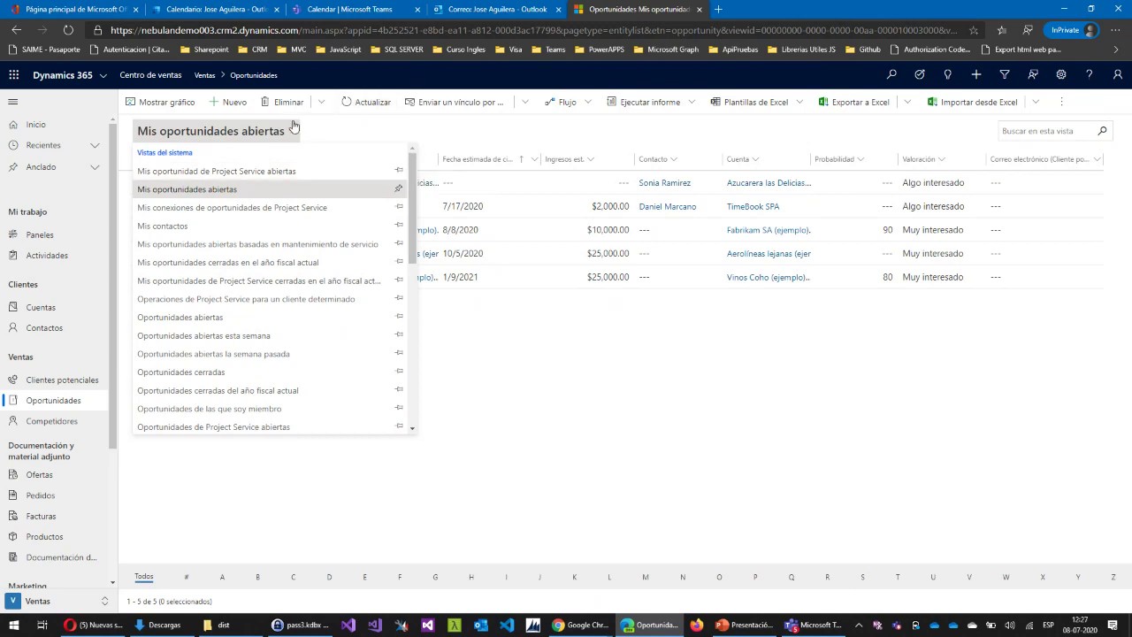
pyautogui.click(186, 189)
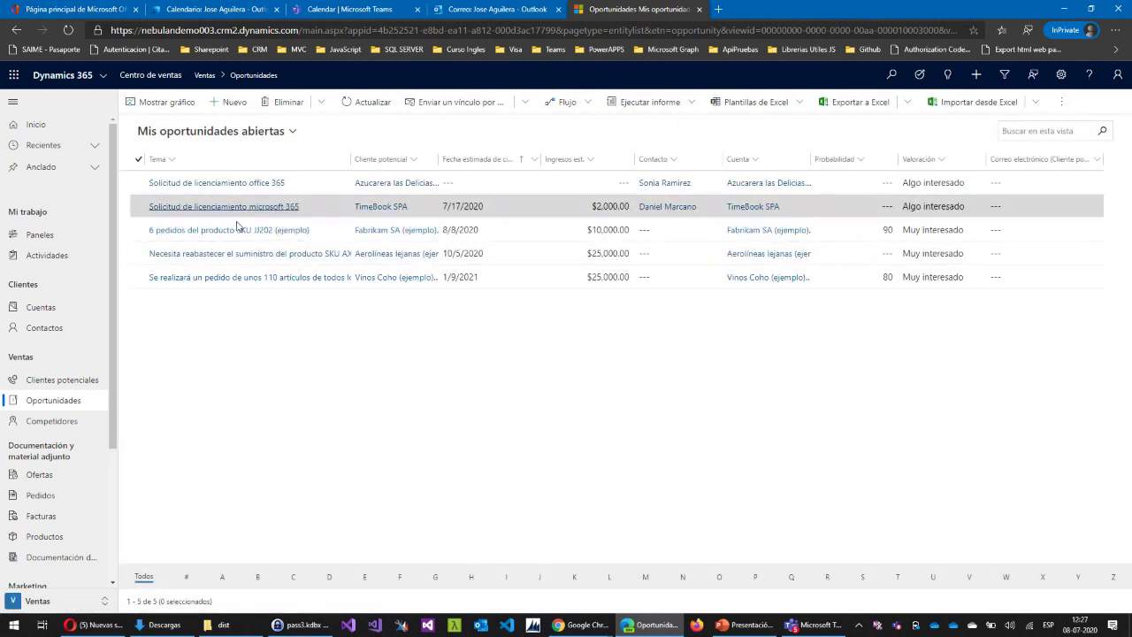
# Open the opportunity Solicitud de licenciamiento office 365 and set its product price list to Office 365 EE. UU. (ejemplo)
pyautogui.click(210, 182)
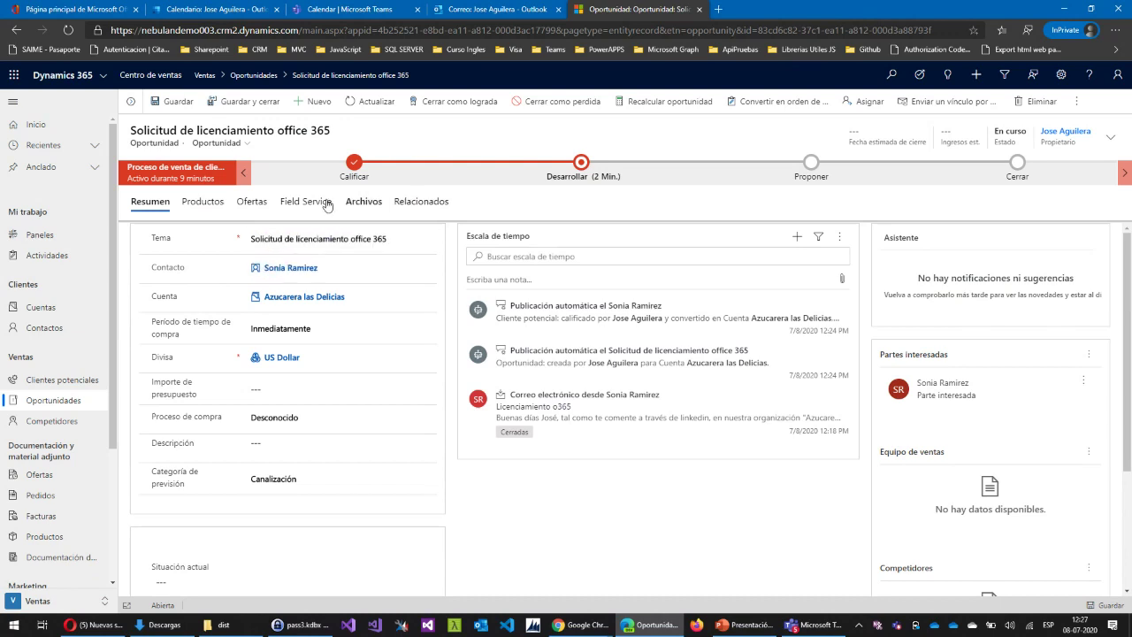
pyautogui.click(205, 207)
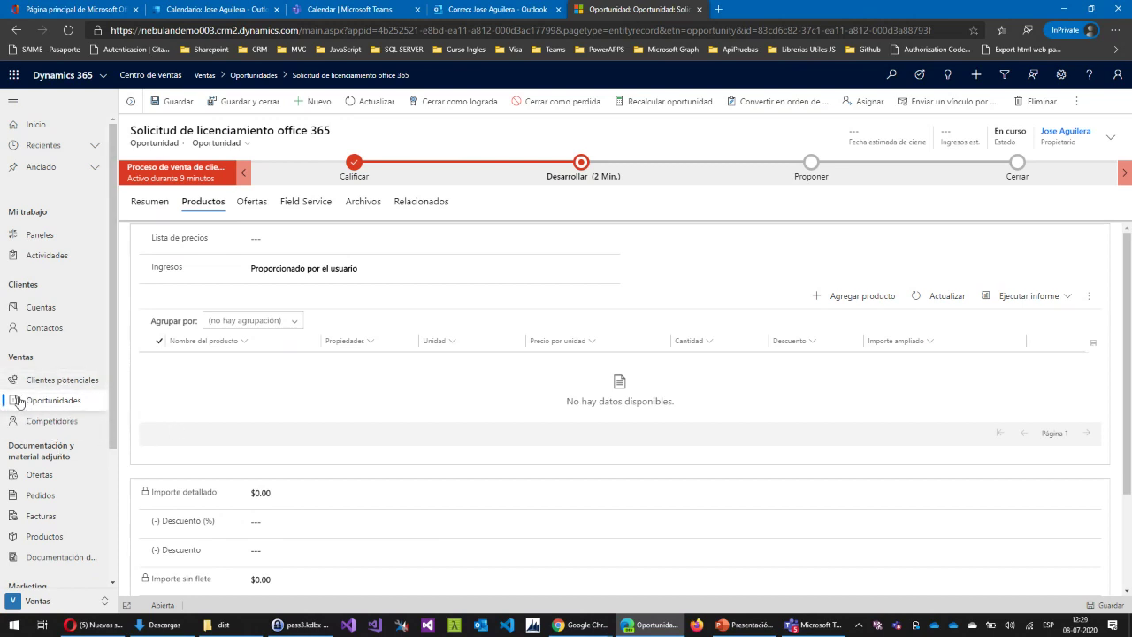
pyautogui.click(298, 240)
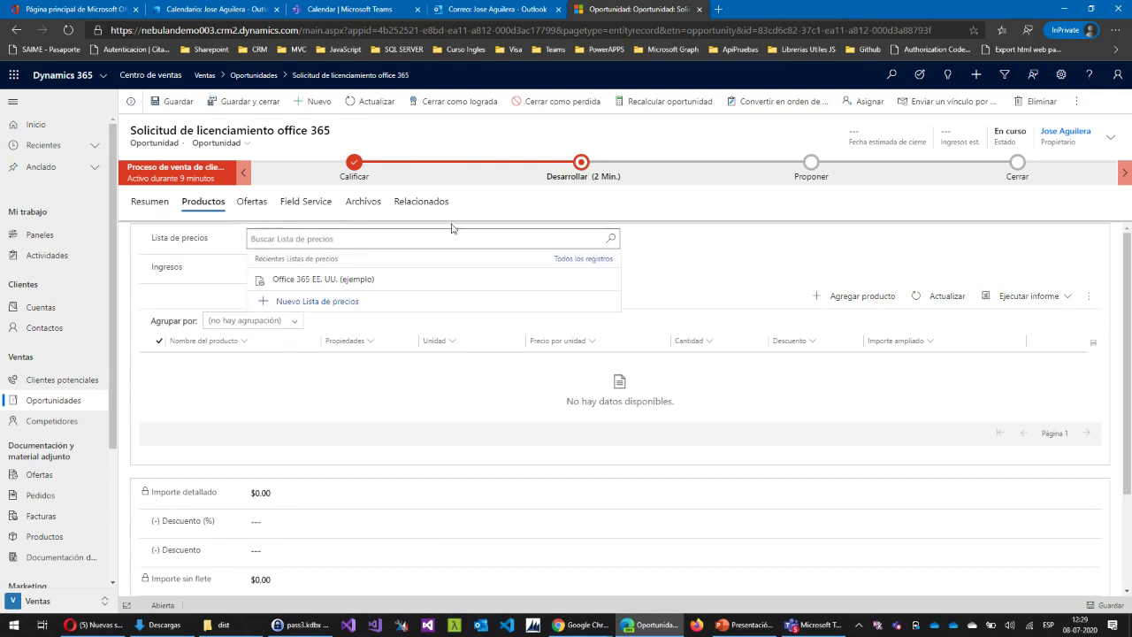
pyautogui.click(295, 279)
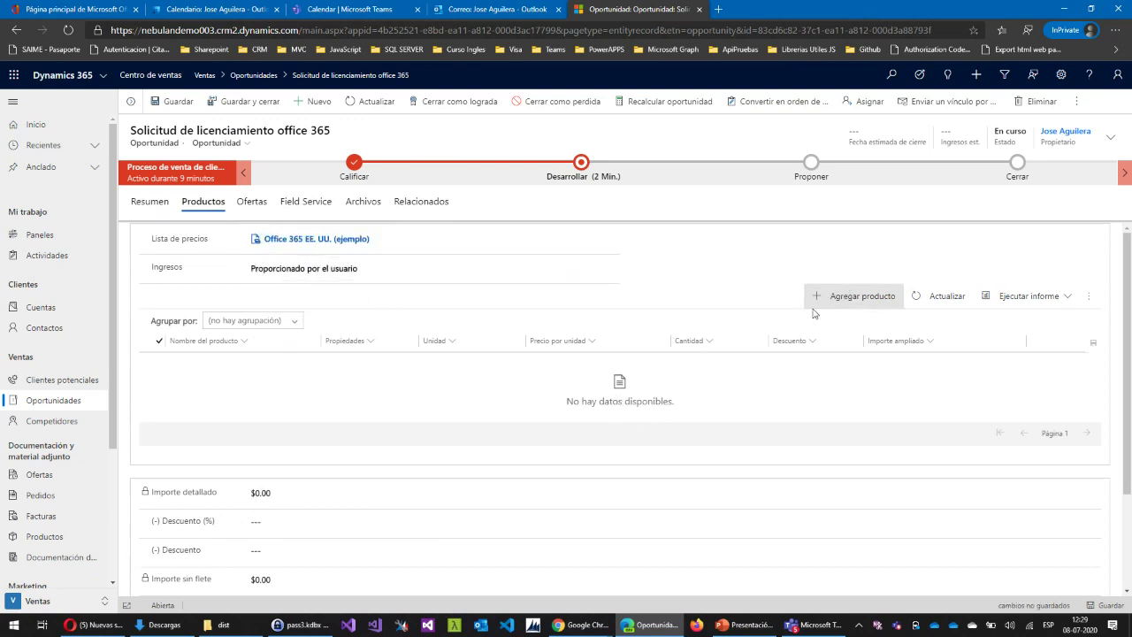
# Start a new product line with the OpportunityProduct form, mark it as Fuera de catálogo and check its fields, leaving the quantity at 1
pyautogui.click(848, 303)
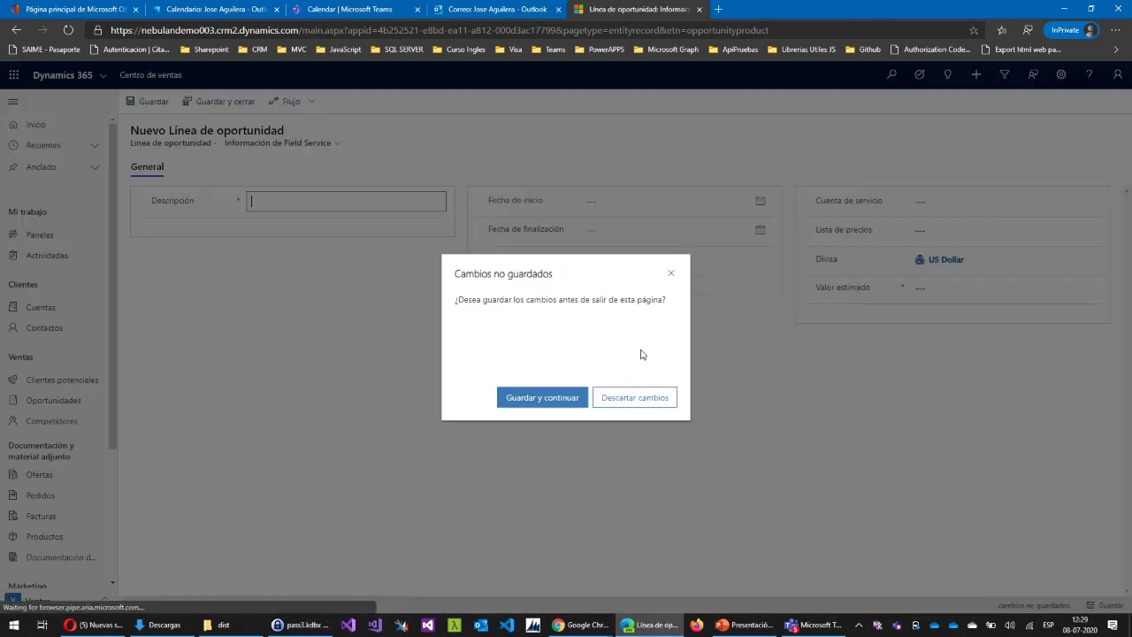
pyautogui.click(634, 400)
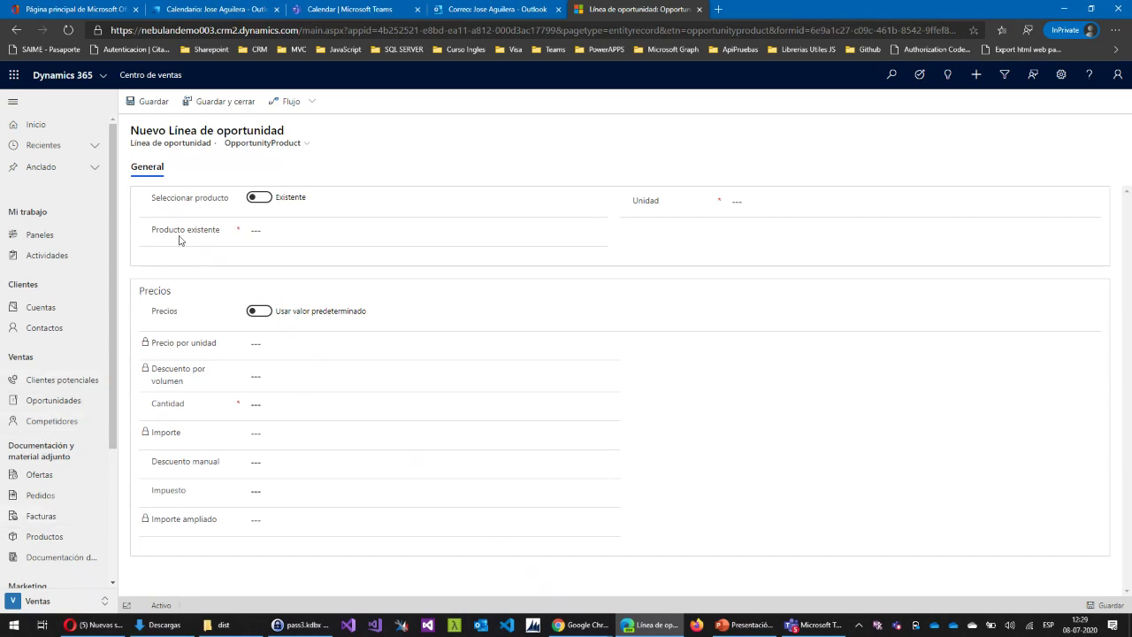
pyautogui.click(257, 198)
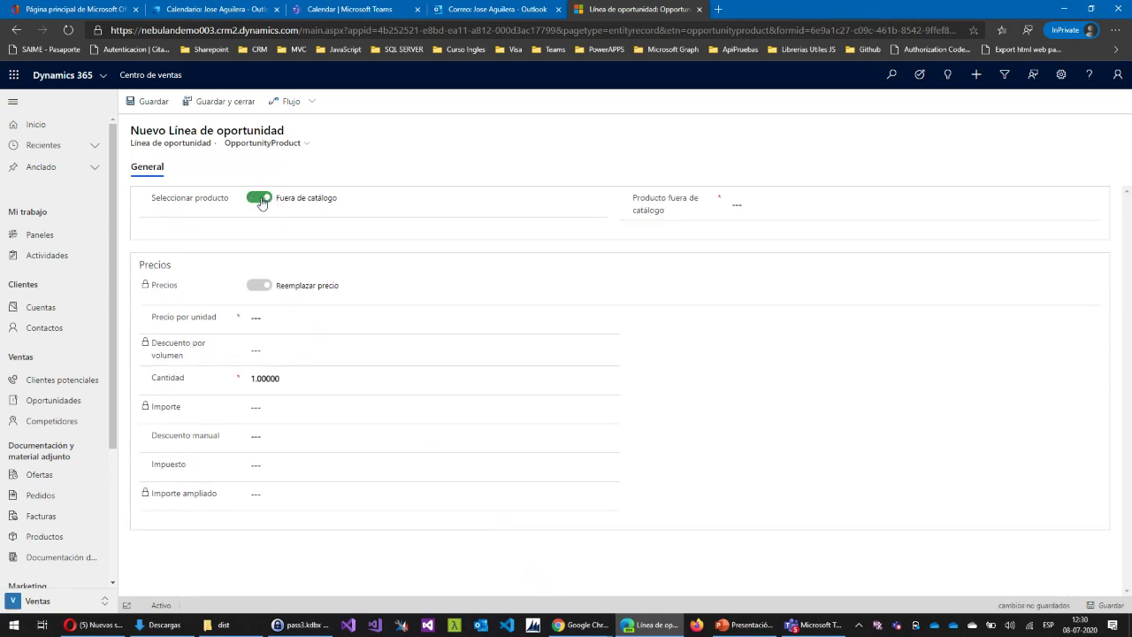
pyautogui.click(794, 208)
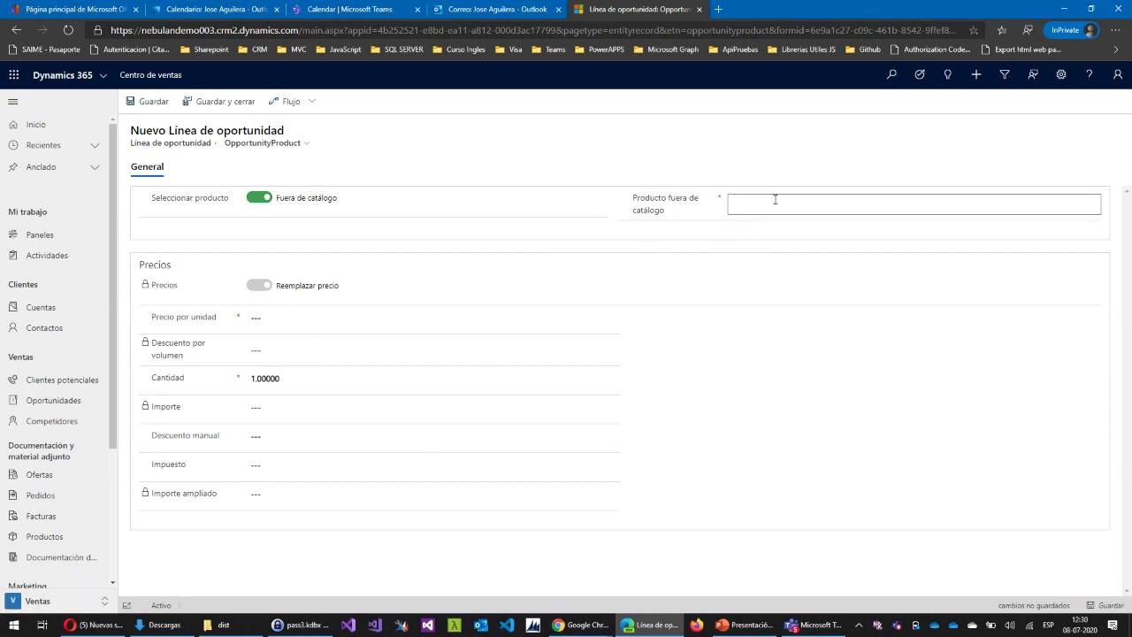
pyautogui.click(301, 311)
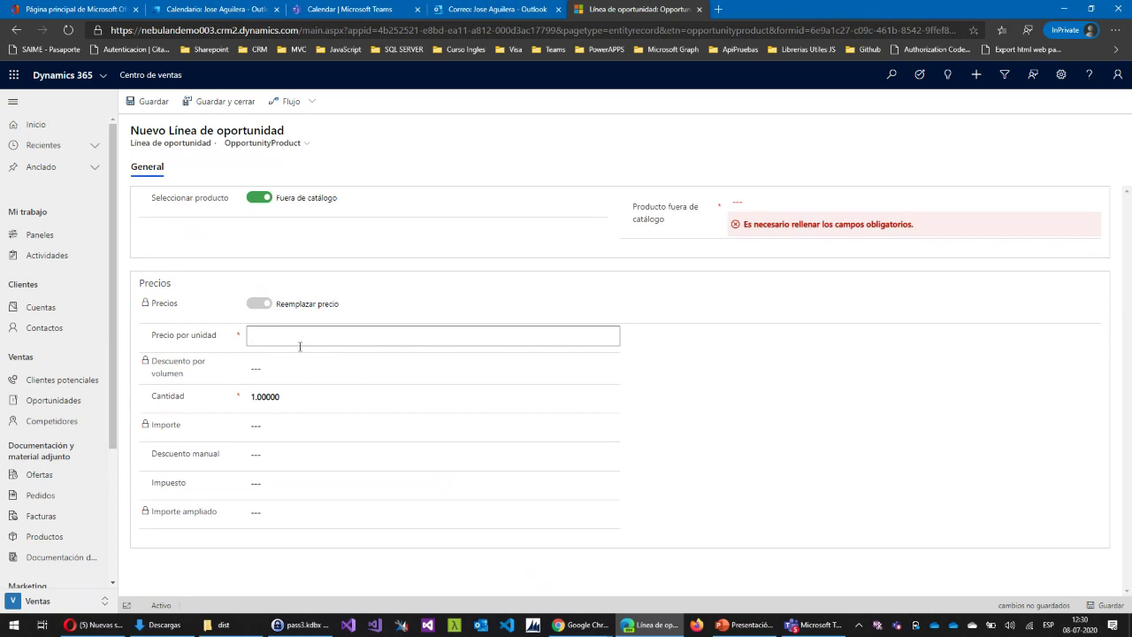
pyautogui.doubleClick(265, 397)
pyautogui.write('1')
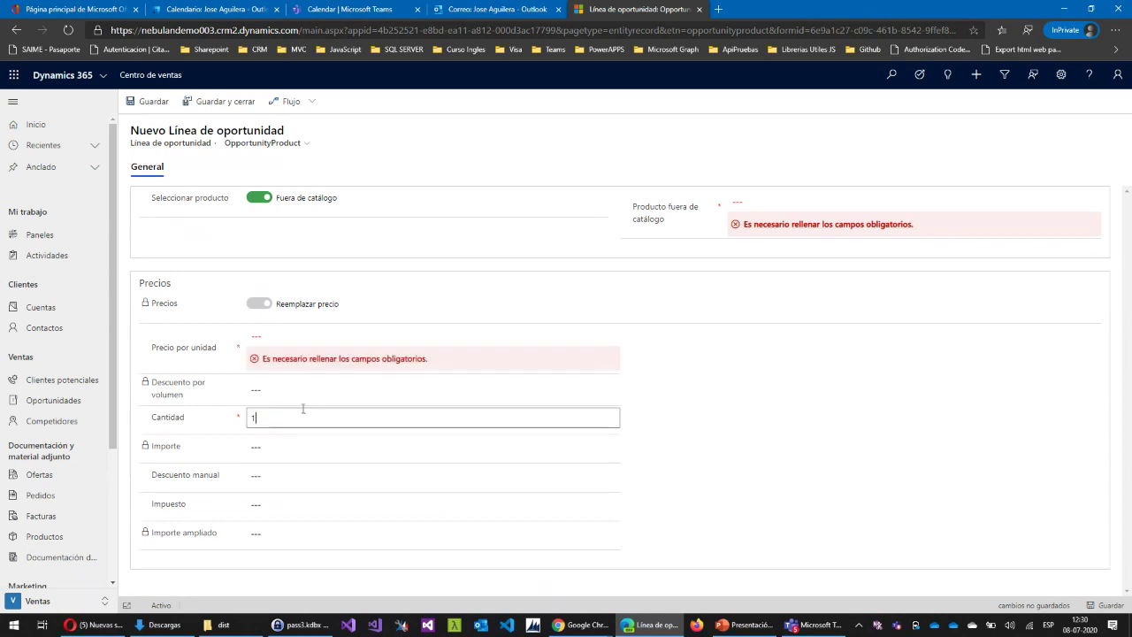
pyautogui.click(282, 474)
pyautogui.click(280, 506)
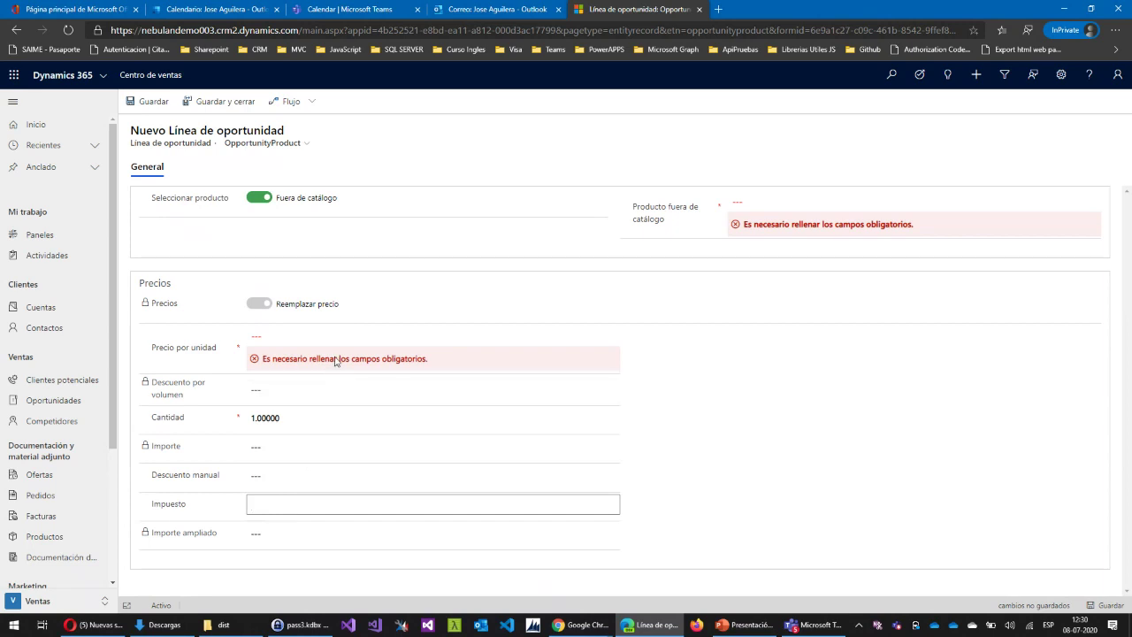
# Switch the product line back to Existente and select the product Office 365 para Media Empresa (ejemplo)
pyautogui.click(259, 197)
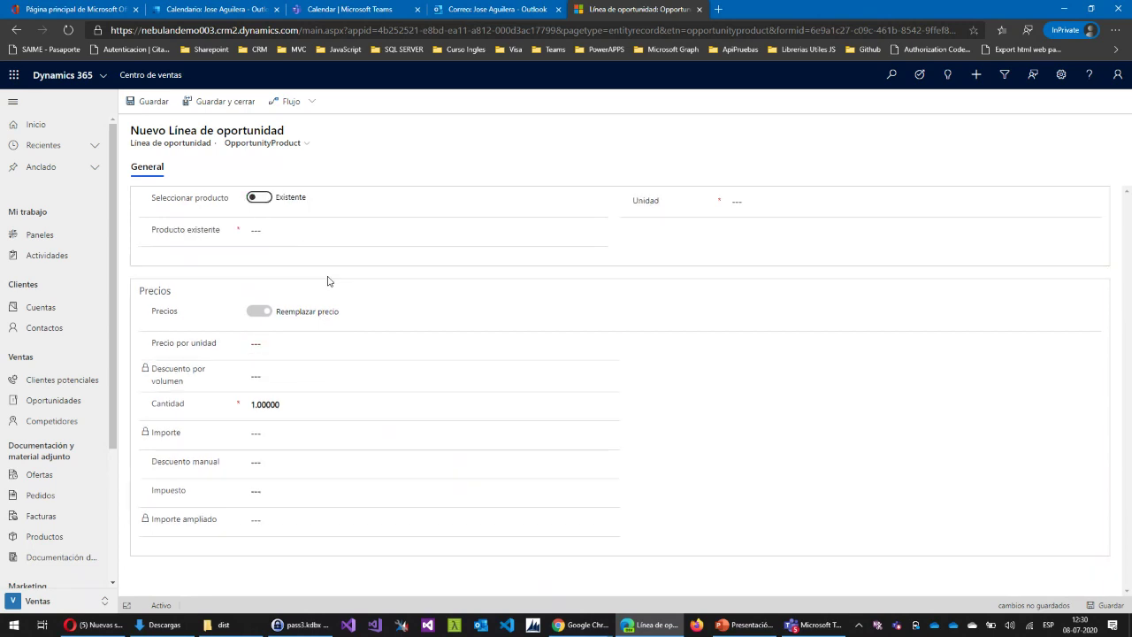
pyautogui.click(284, 228)
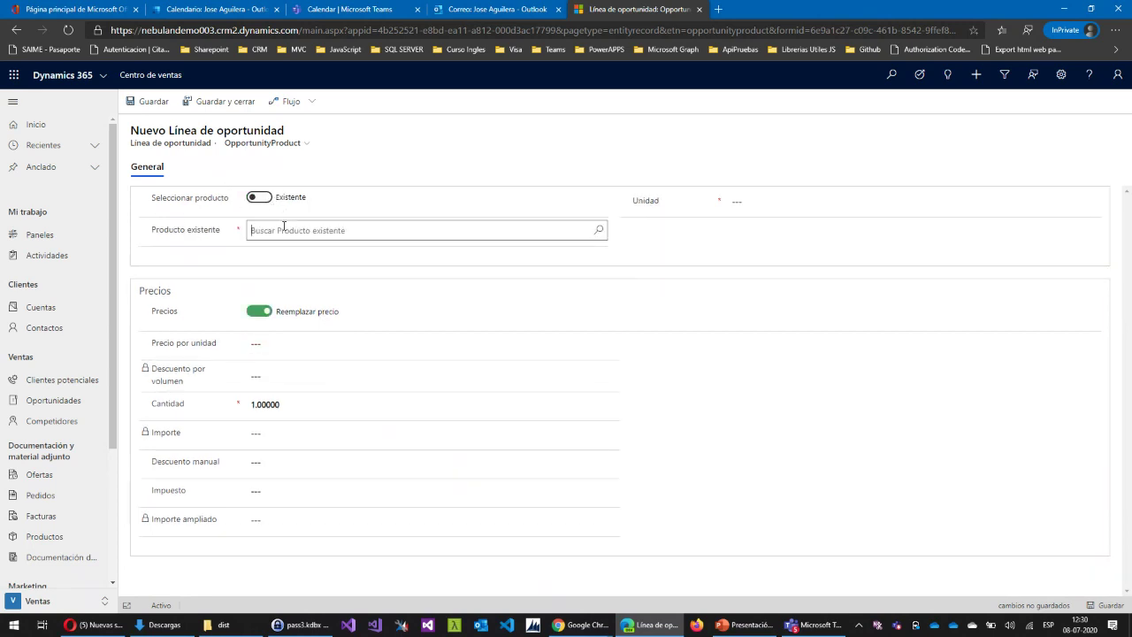
pyautogui.scroll(-2, 487, 317)
pyautogui.scroll(2, 489, 309)
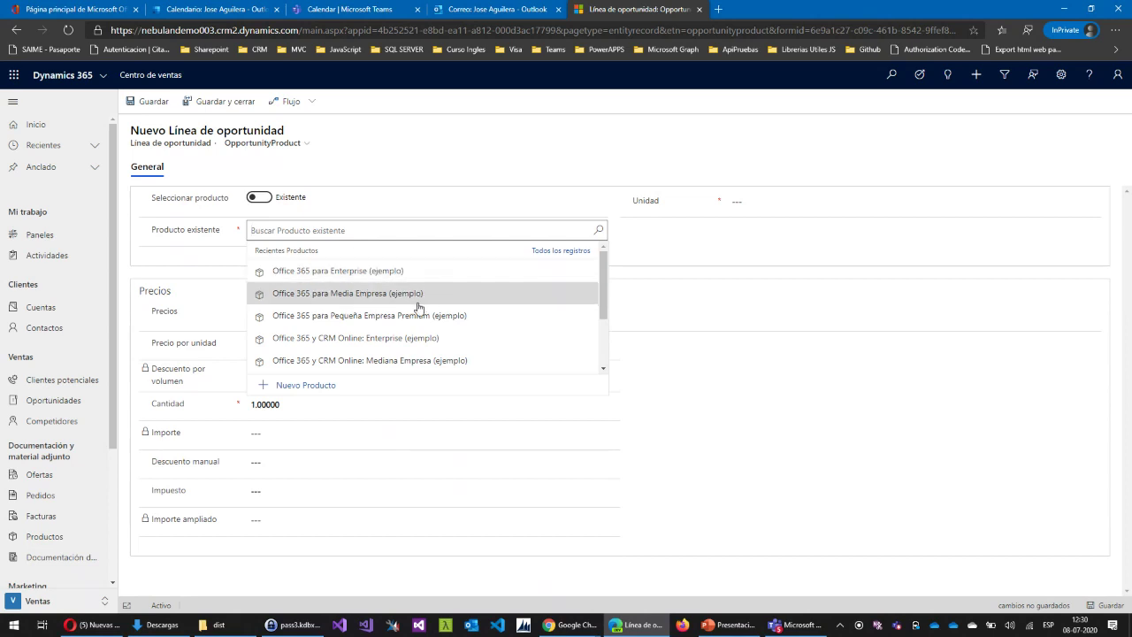
pyautogui.click(418, 299)
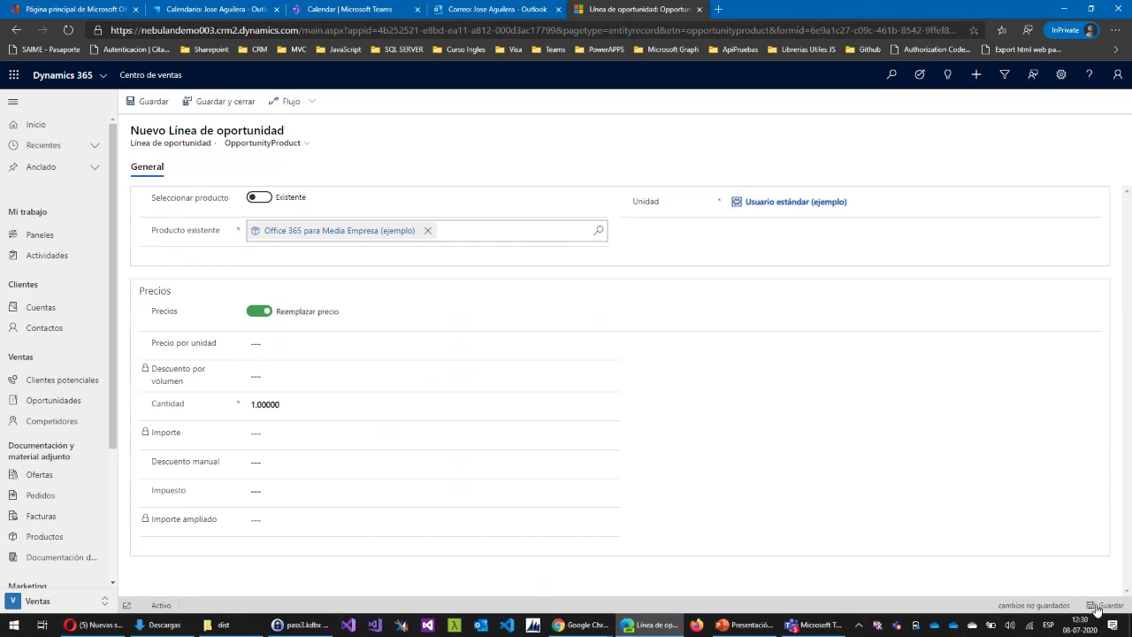
# Set the line's pricing to Usar valor predeterminado and try to save it
pyautogui.click(256, 313)
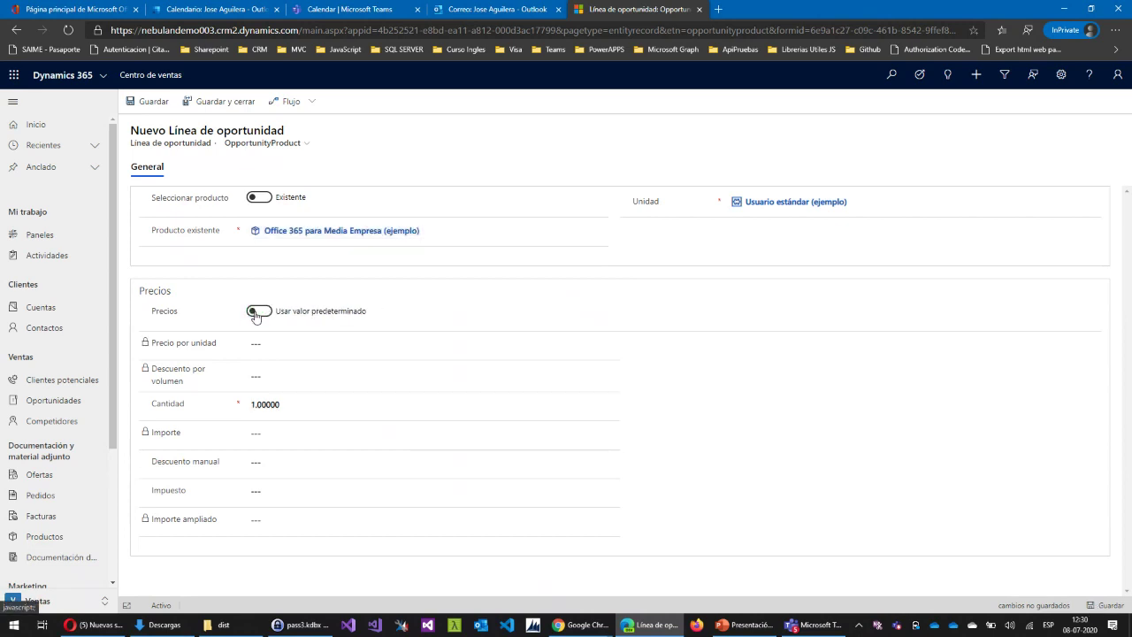
pyautogui.click(1089, 604)
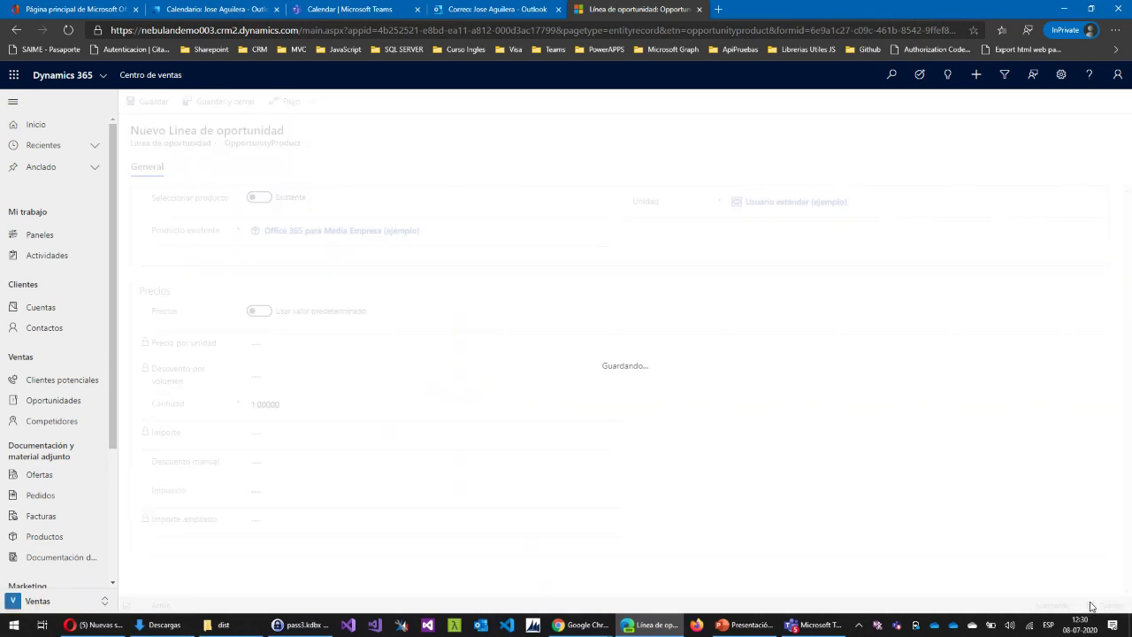
pyautogui.click(648, 402)
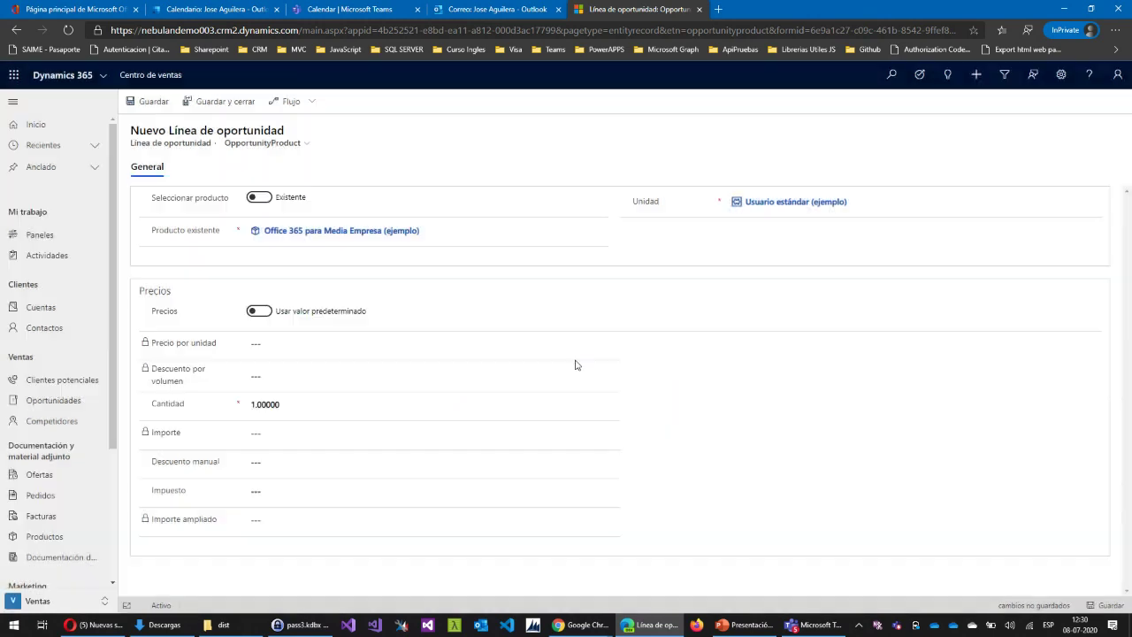
# Override the line's pricing with a unit price of $40.00, set the quantity to 20 and try to save it
pyautogui.click(258, 314)
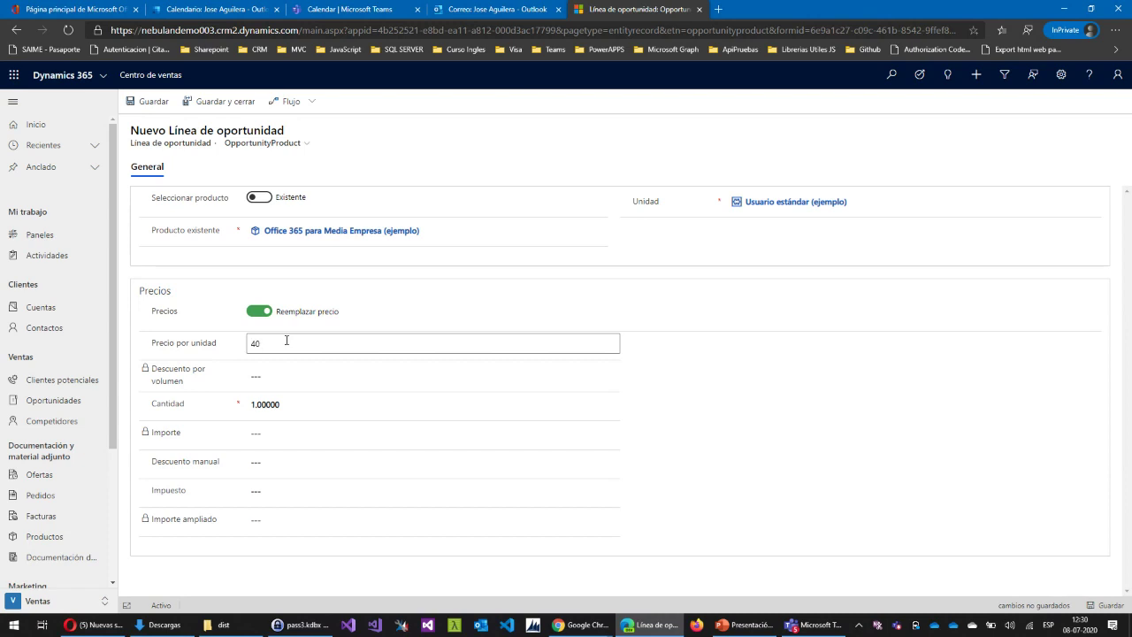
pyautogui.click(286, 343)
pyautogui.write('40')
pyautogui.click(267, 404)
pyautogui.write('1')
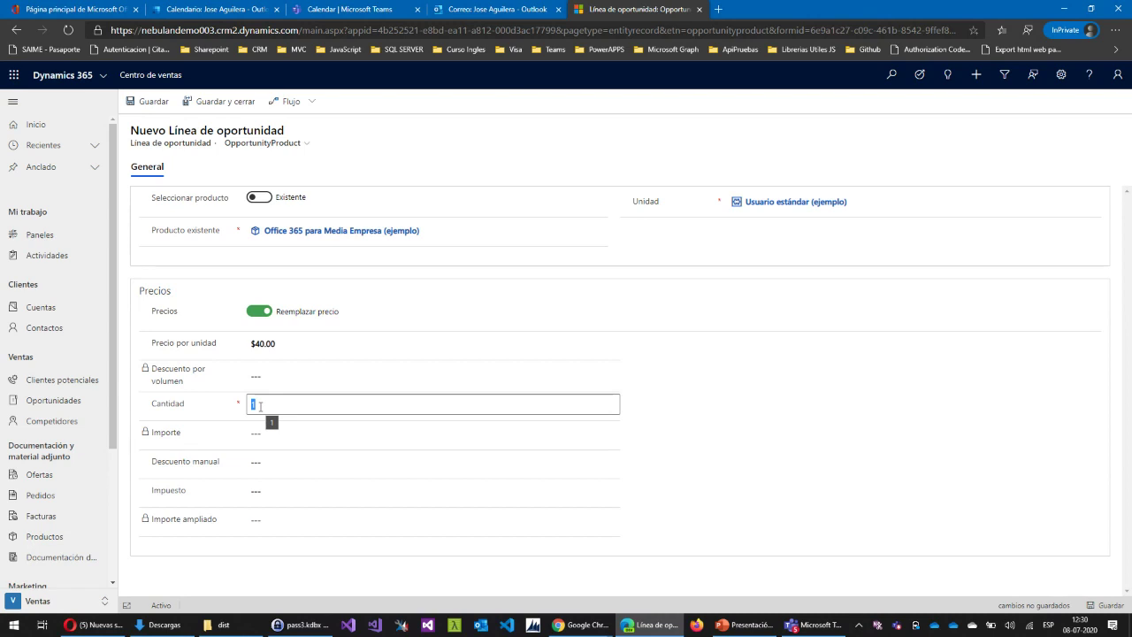
pyautogui.write('20')
pyautogui.press('Tab')
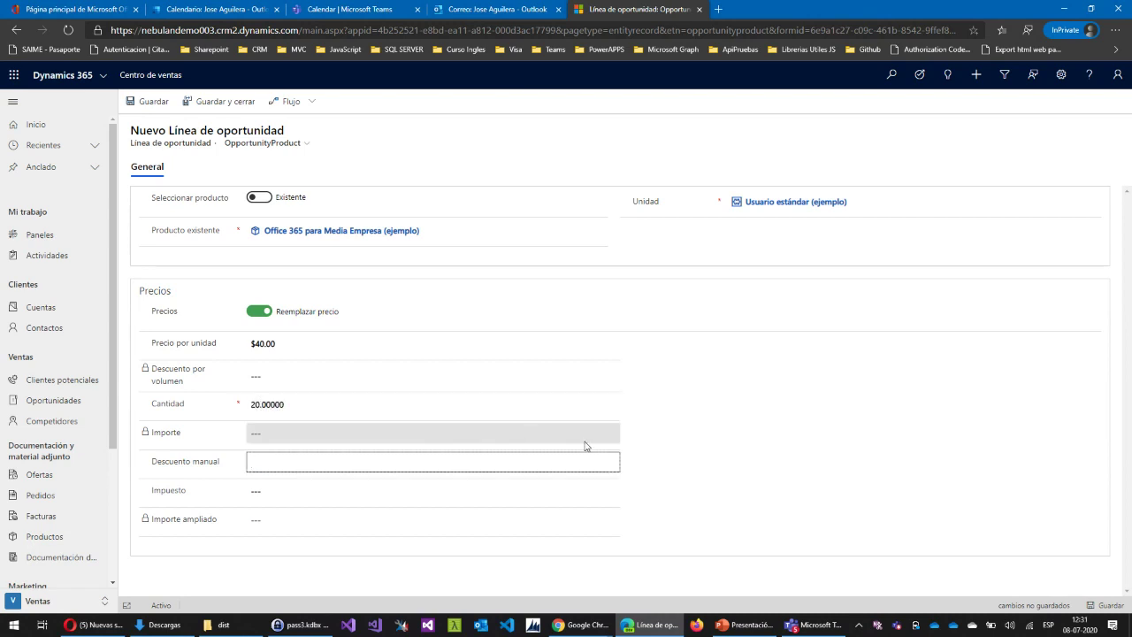
pyautogui.click(1089, 601)
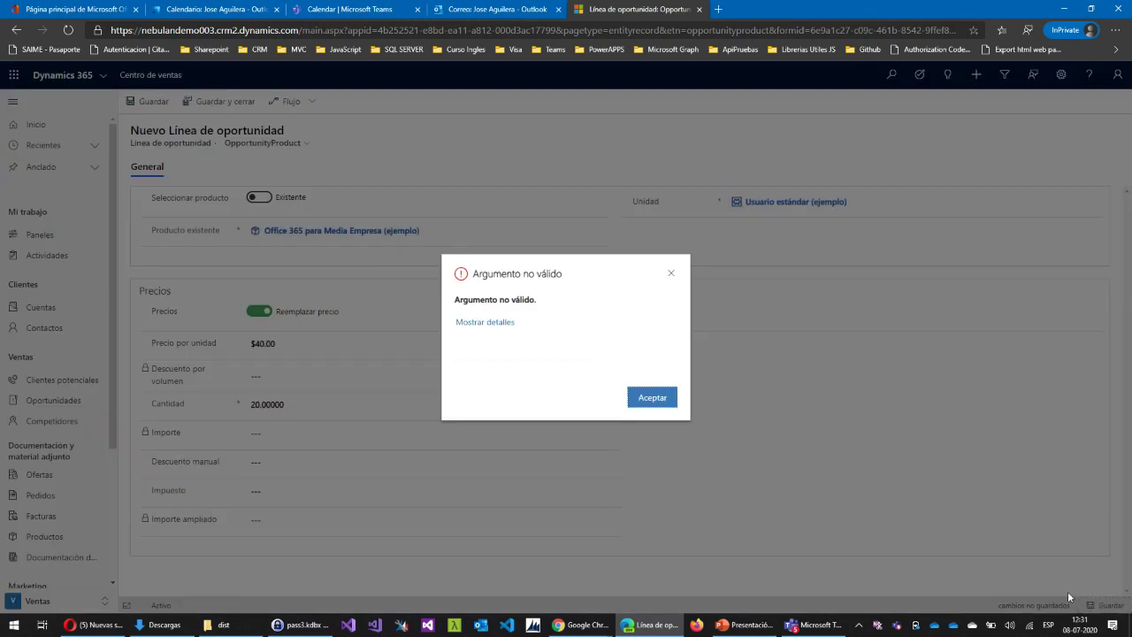
pyautogui.click(652, 398)
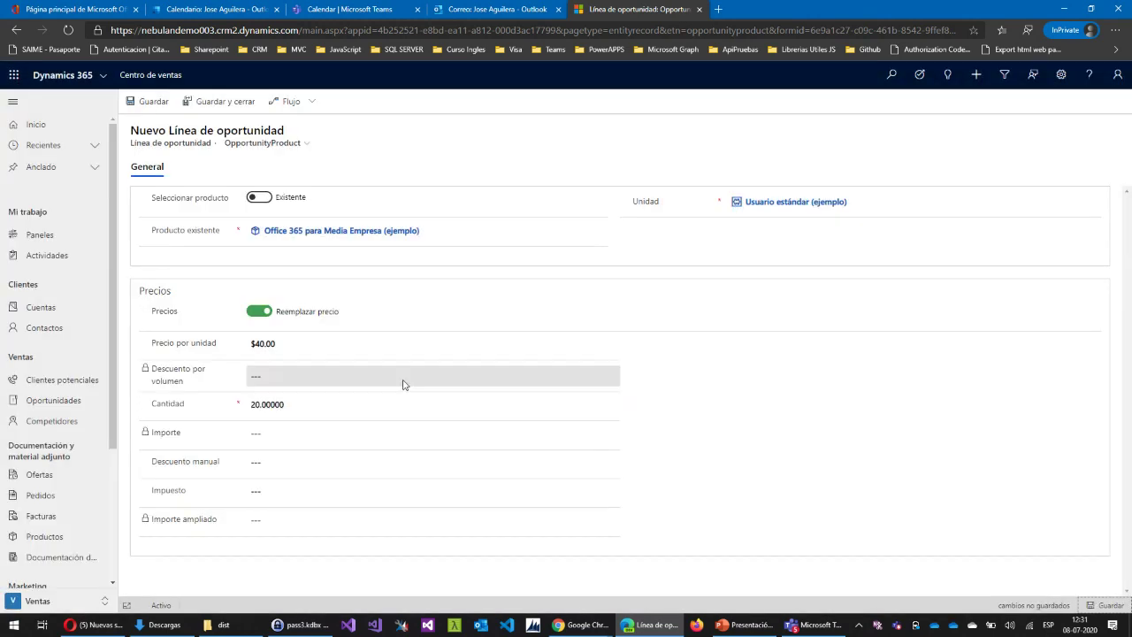
# Return the line with quantity 20 to default pricing, try to save it and review the error details
pyautogui.click(260, 312)
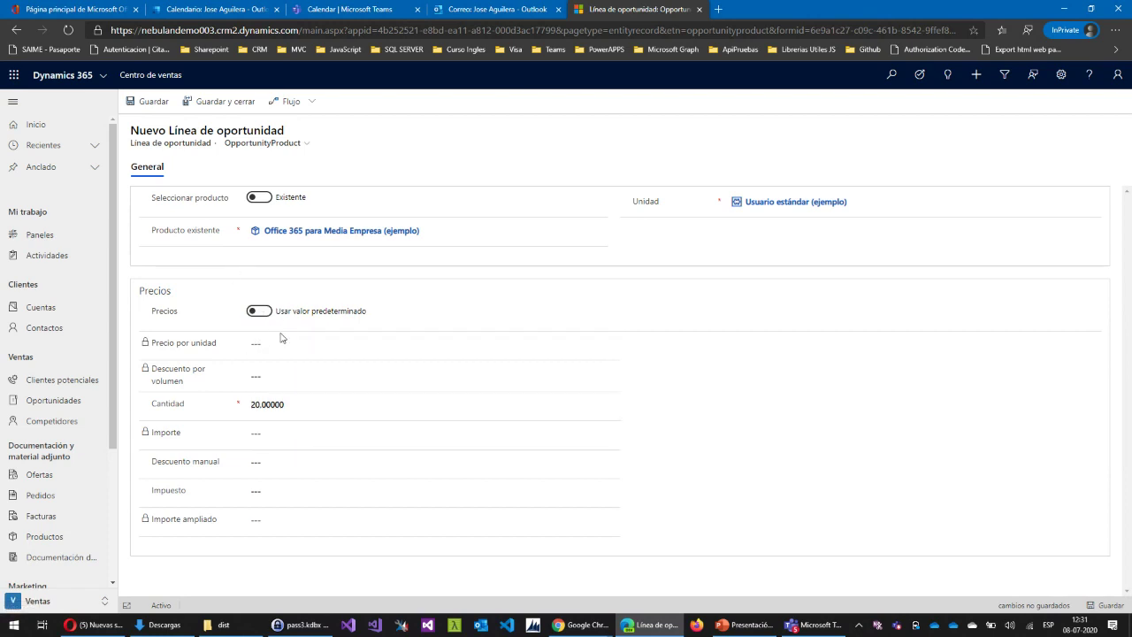
pyautogui.click(1113, 606)
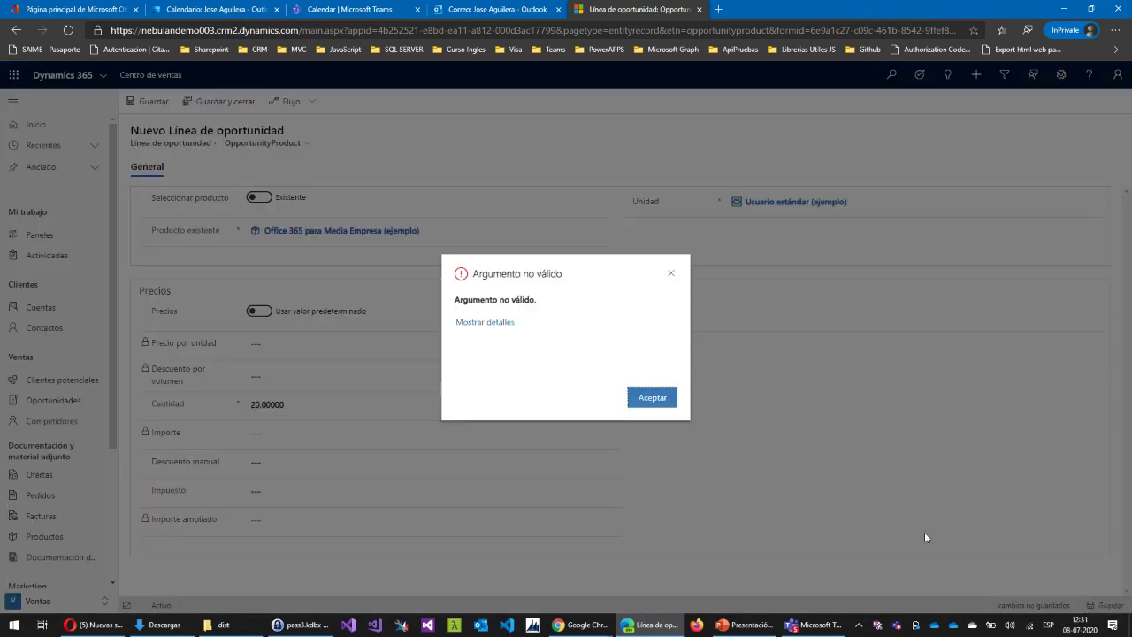
pyautogui.click(468, 325)
pyautogui.scroll(2, 571, 367)
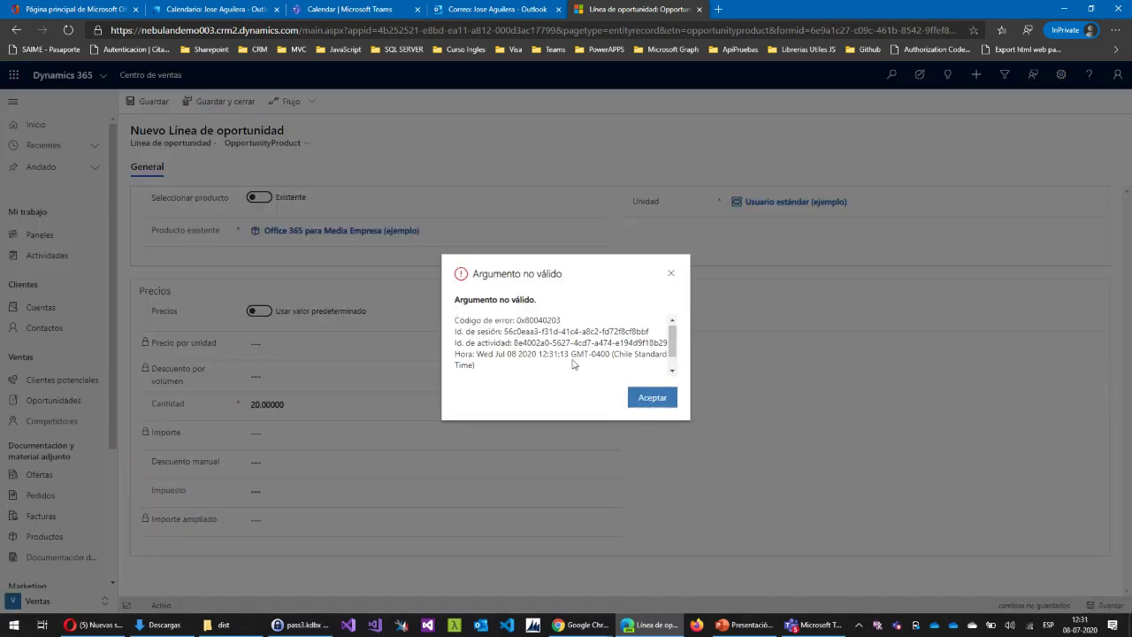
pyautogui.click(638, 399)
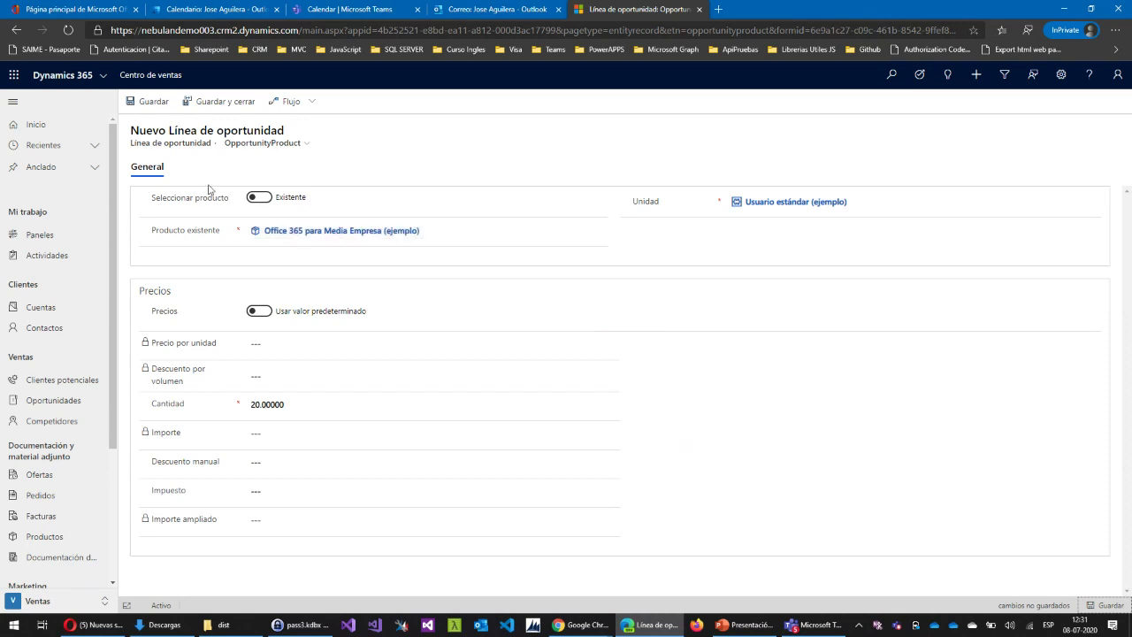
pyautogui.scroll(-3, 70, 482)
pyautogui.scroll(3, 87, 423)
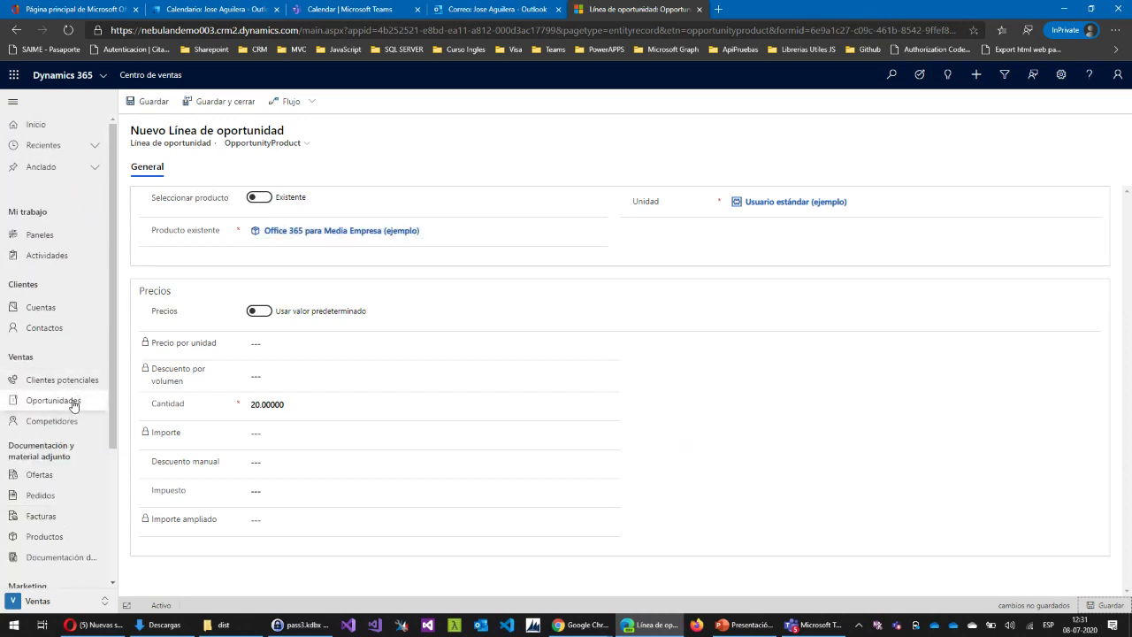
# Discard the unsaved product line and reopen the products of Solicitud de licenciamiento office 365 from the Mis oportunidades abiertas view
pyautogui.click(74, 403)
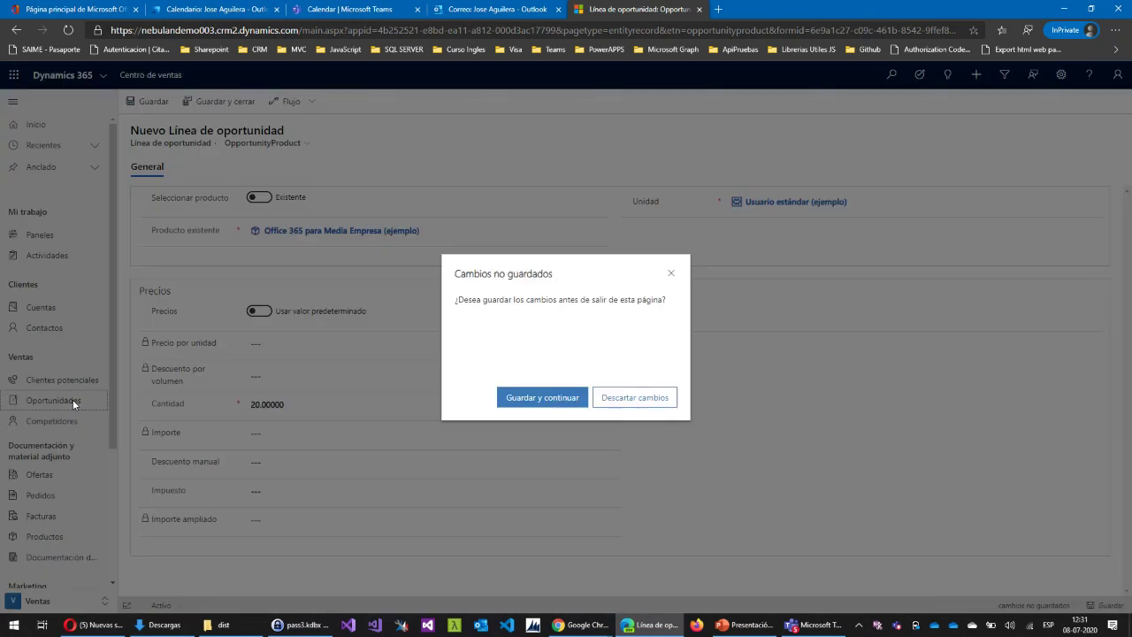
pyautogui.click(633, 399)
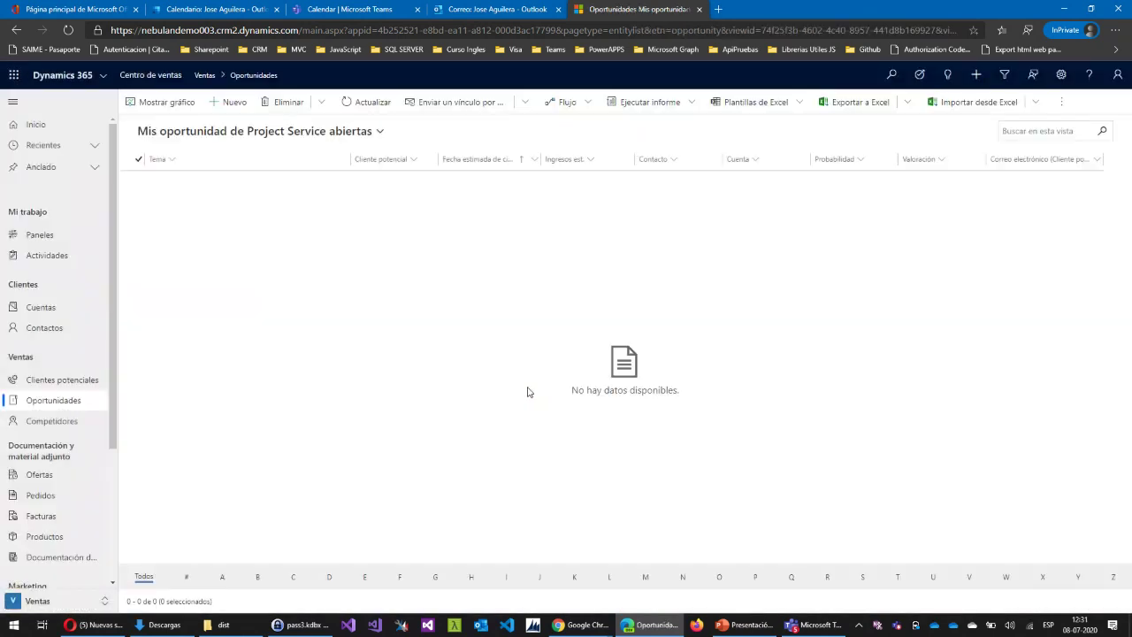
pyautogui.click(305, 132)
pyautogui.click(304, 193)
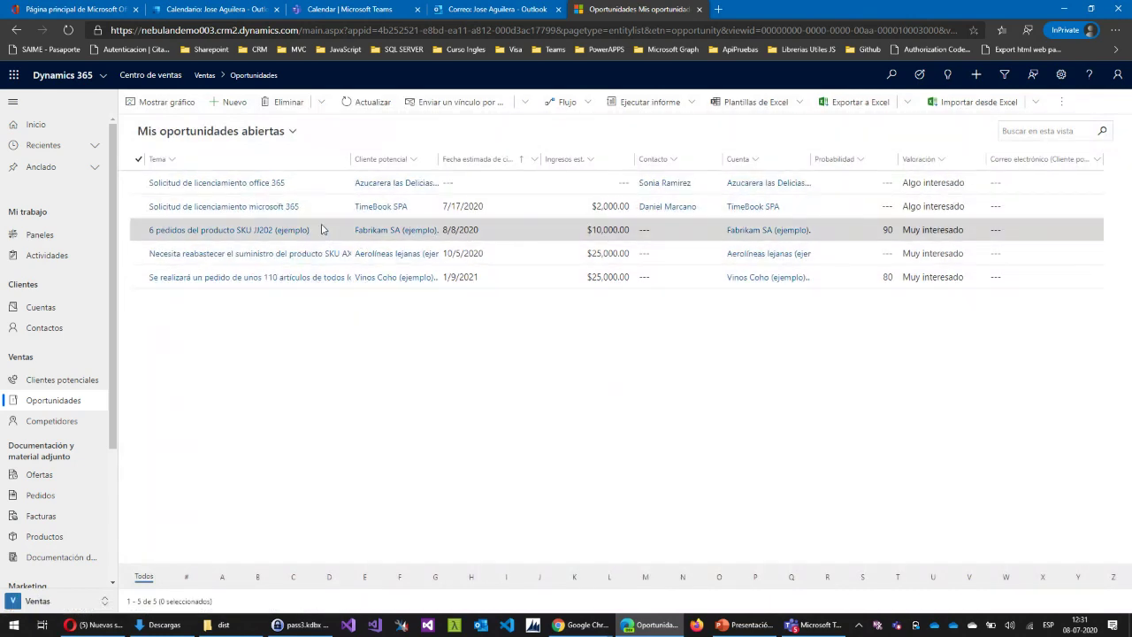
pyautogui.click(231, 183)
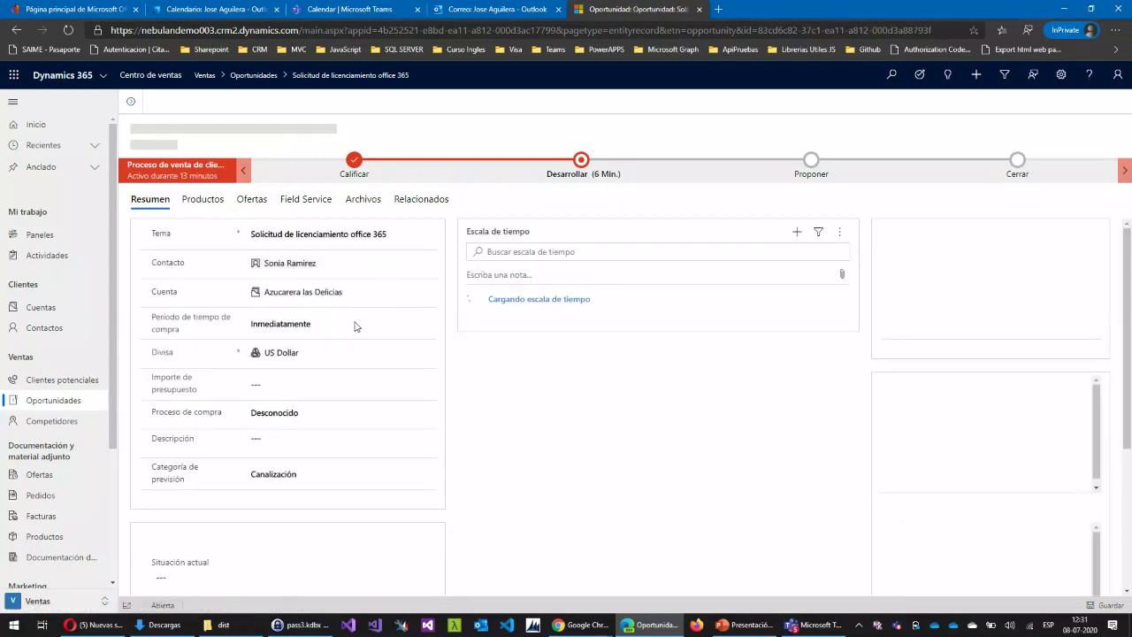
pyautogui.click(205, 202)
# Switch the opportunity to the IA para Sales form and show its Elementos de línea de producto section
pyautogui.click(235, 145)
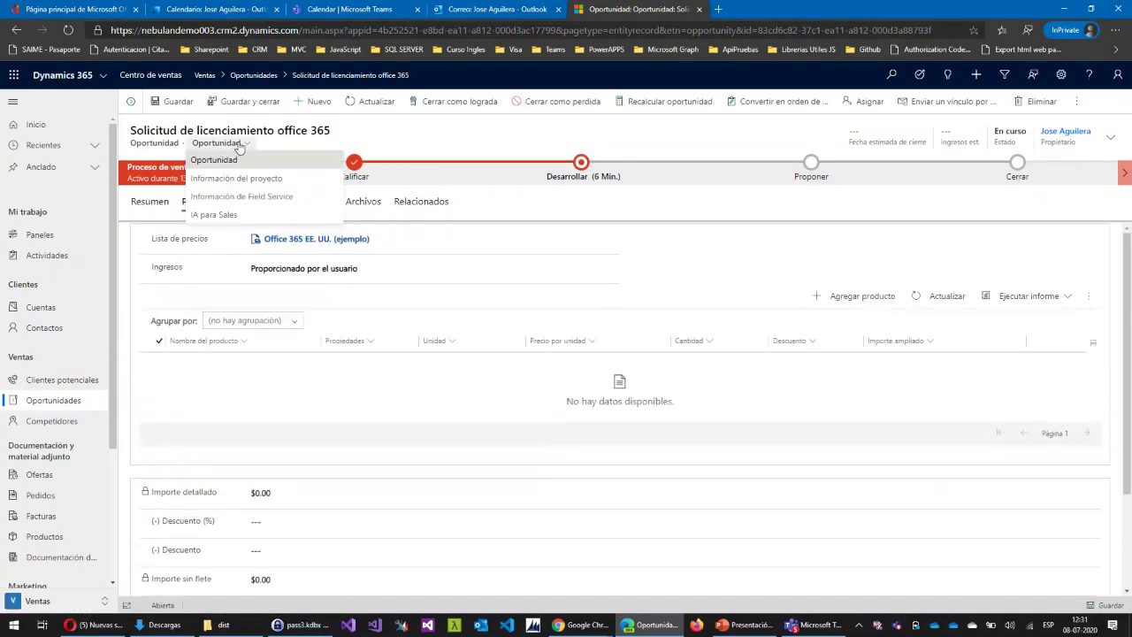
pyautogui.click(225, 215)
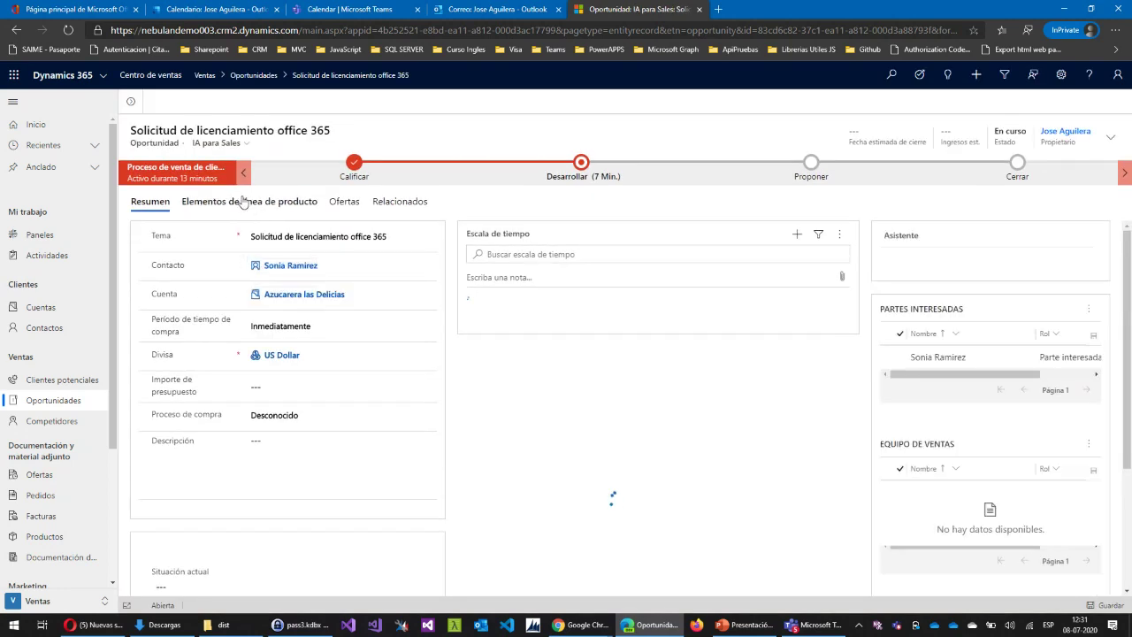
pyautogui.click(247, 201)
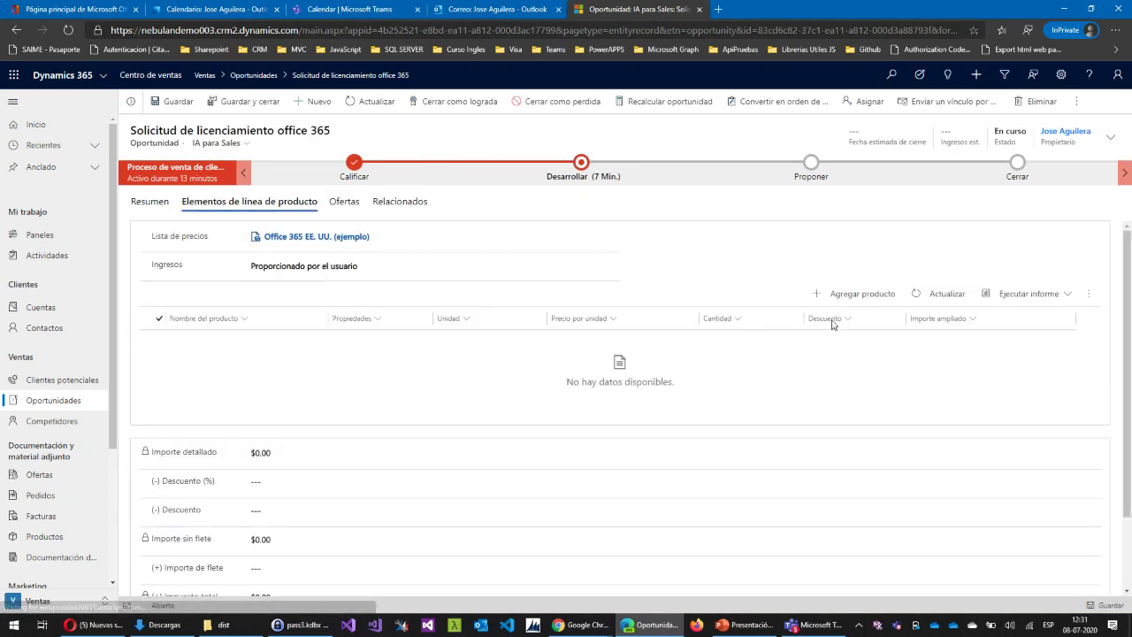
# Start a new product line for the opportunity and switch it to the OpportunityProduct form, discarding the unsaved changes
pyautogui.click(857, 293)
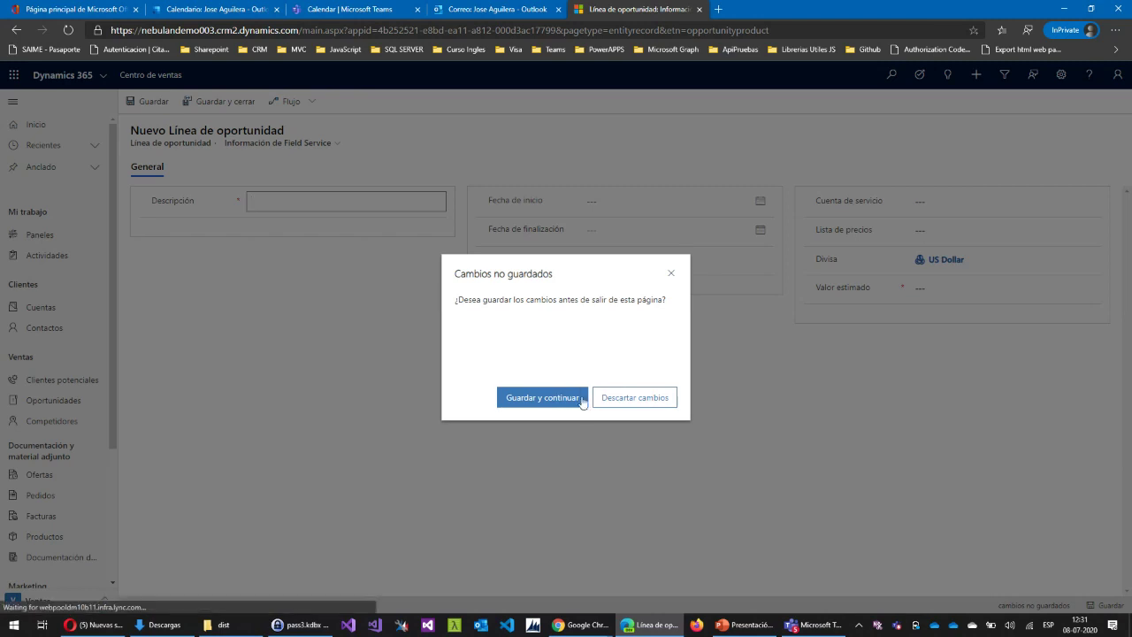
pyautogui.click(541, 397)
pyautogui.click(293, 220)
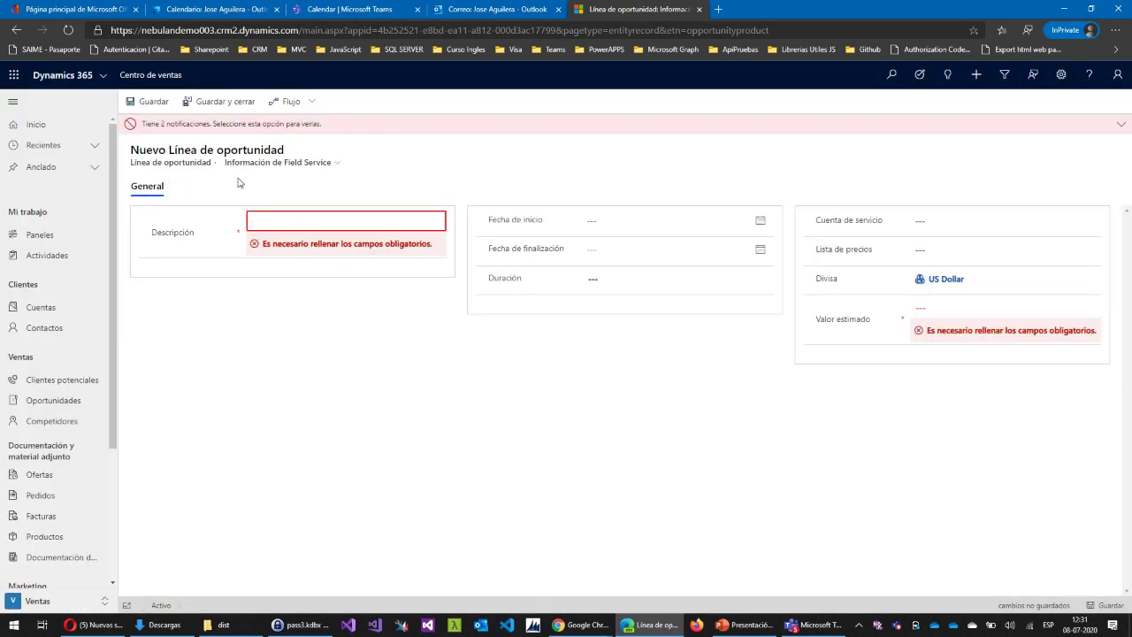
pyautogui.click(331, 165)
pyautogui.click(321, 199)
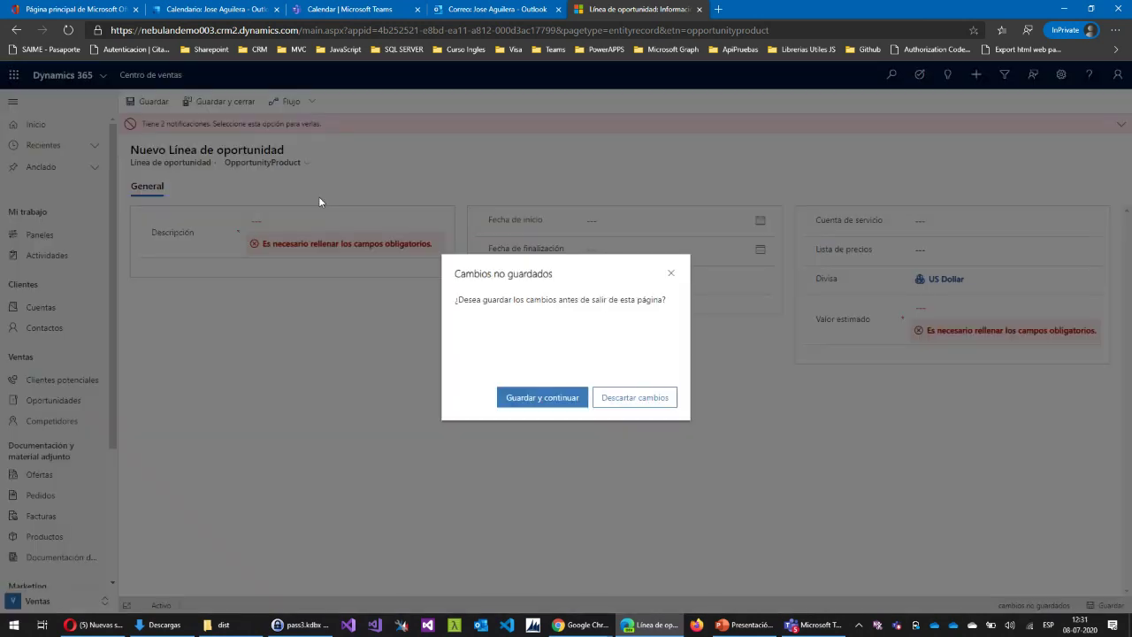
pyautogui.click(523, 398)
pyautogui.click(306, 218)
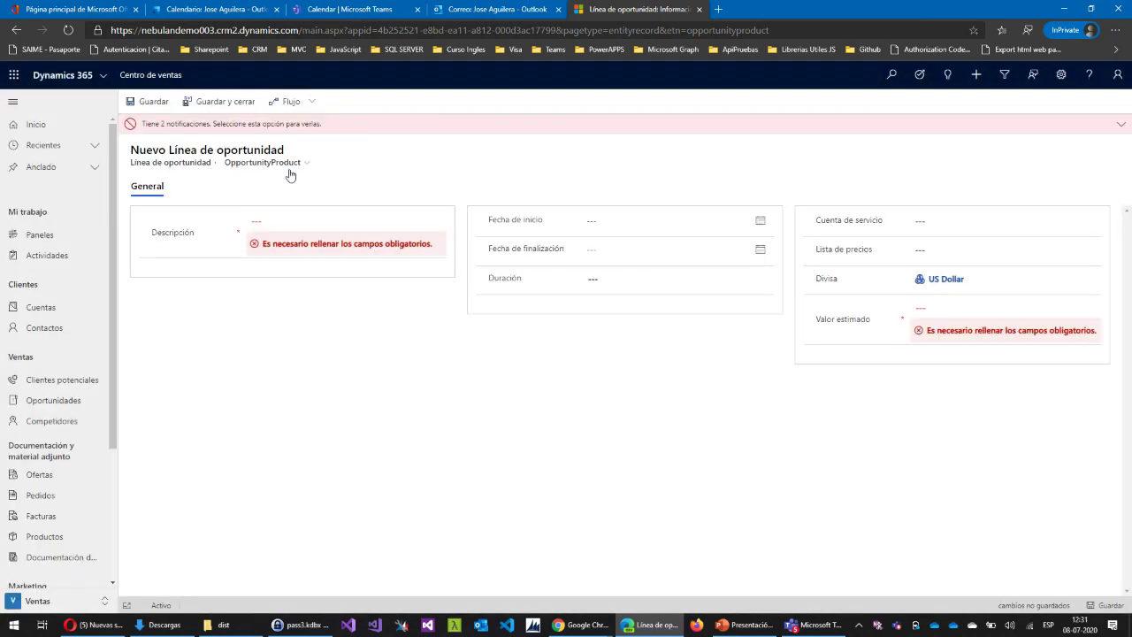
pyautogui.click(294, 164)
pyautogui.click(316, 199)
pyautogui.click(634, 397)
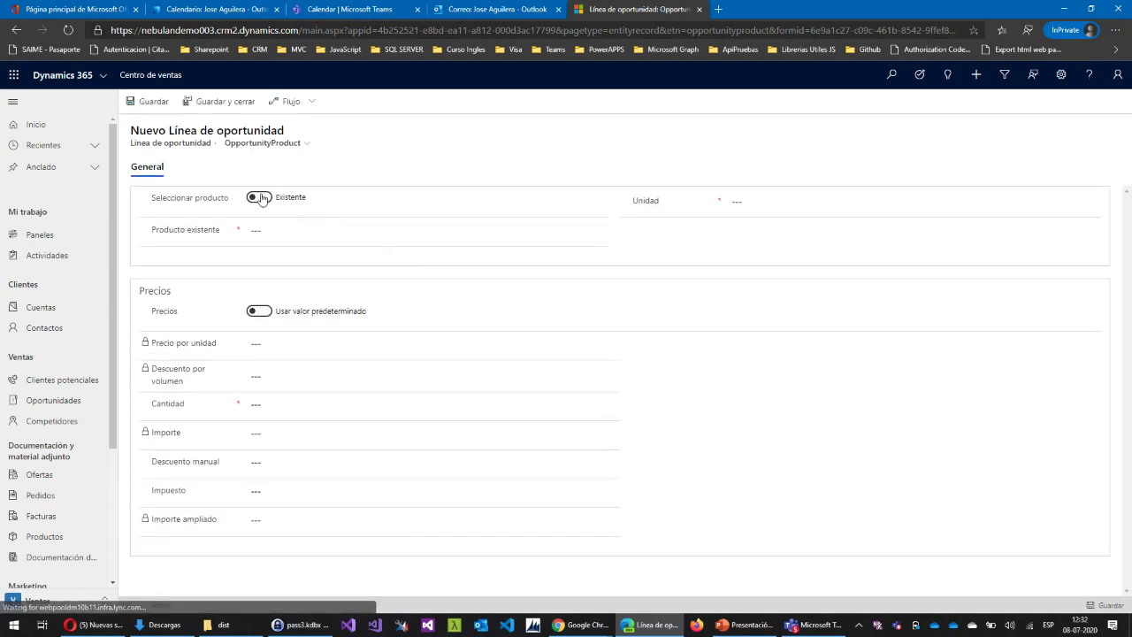
# Make the line an out-of-catalog product named Licencia office 365 e3 with a unit price of $50.00
pyautogui.click(262, 199)
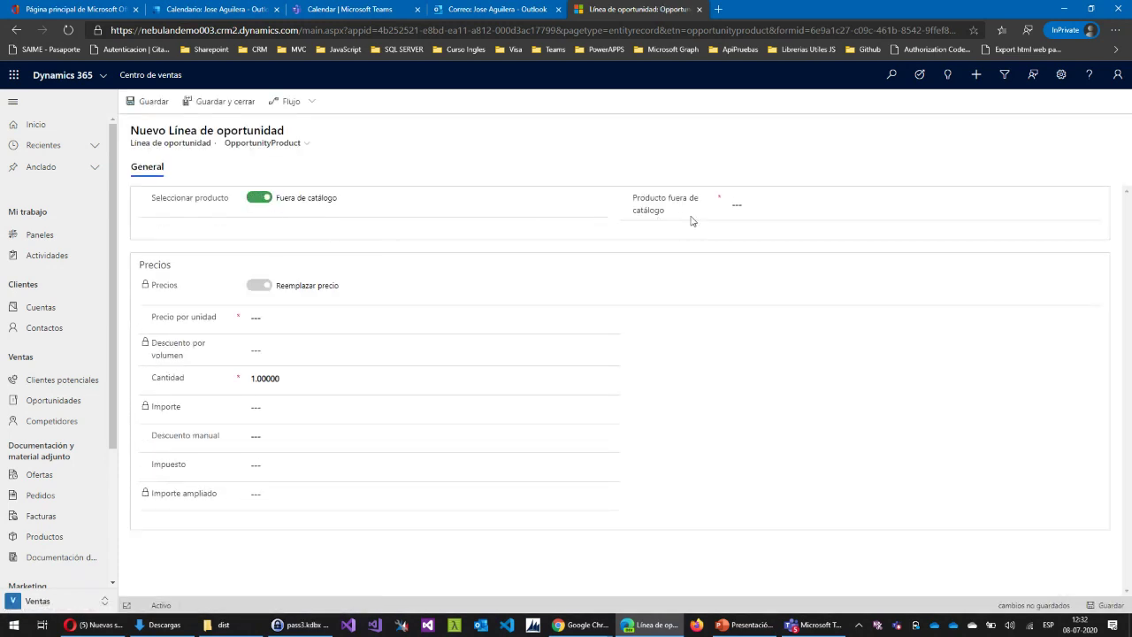
pyautogui.click(790, 204)
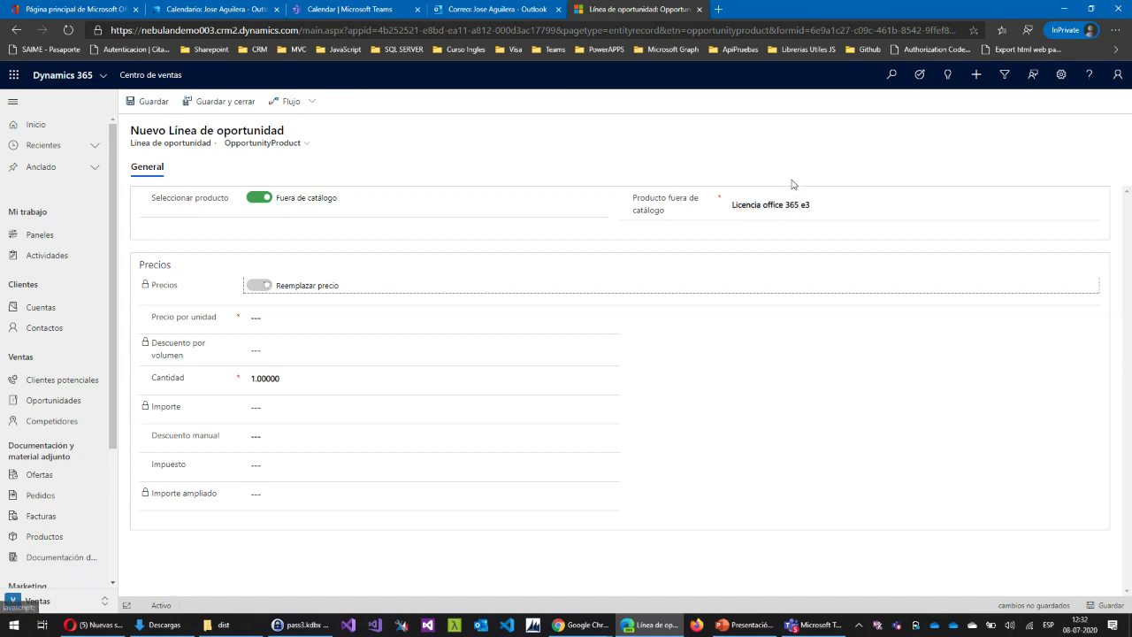
pyautogui.click(357, 320)
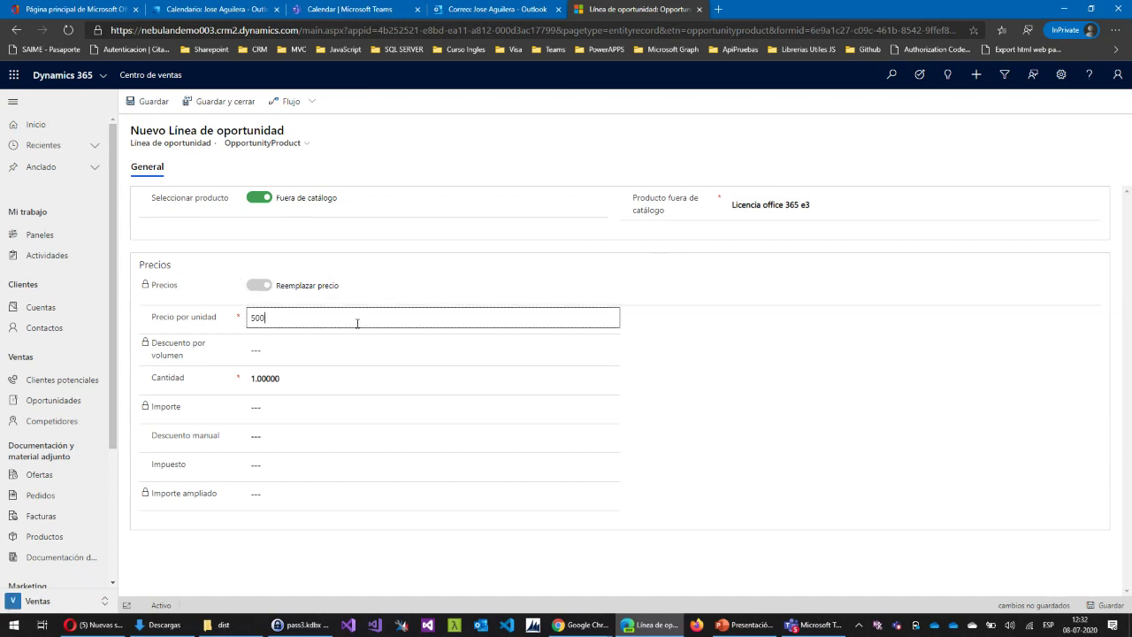
pyautogui.write('500')
pyautogui.press('BackSpace')
pyautogui.press('Tab')
# Set the product line's quantity to 20 and save the line
pyautogui.write('1')
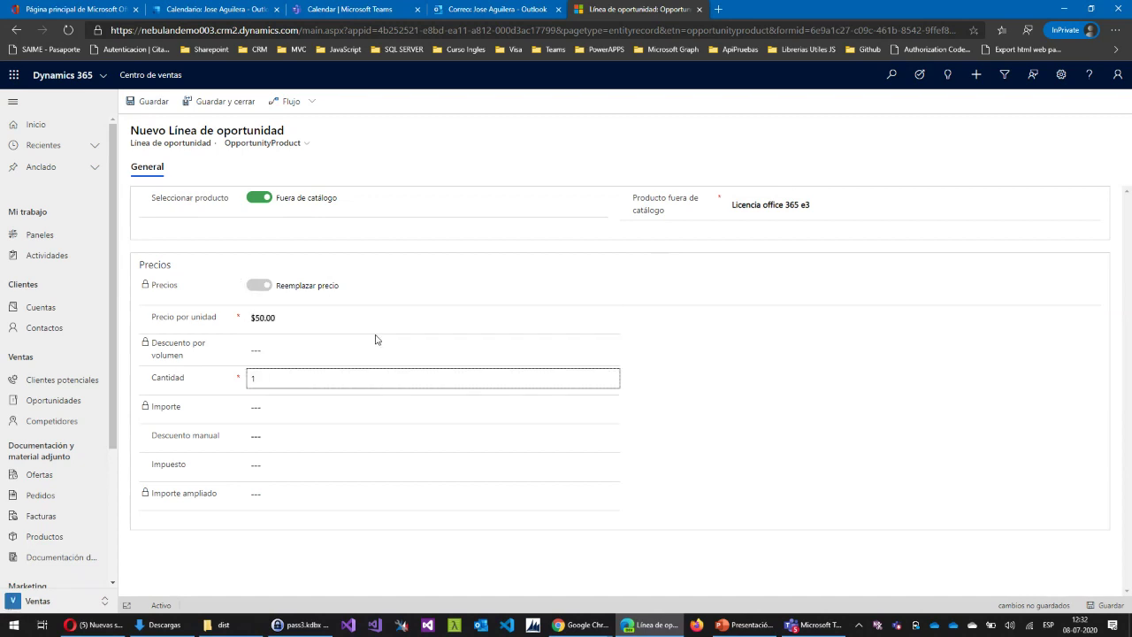
pyautogui.press('Tab')
pyautogui.click(326, 377)
pyautogui.write('20')
pyautogui.press('Tab')
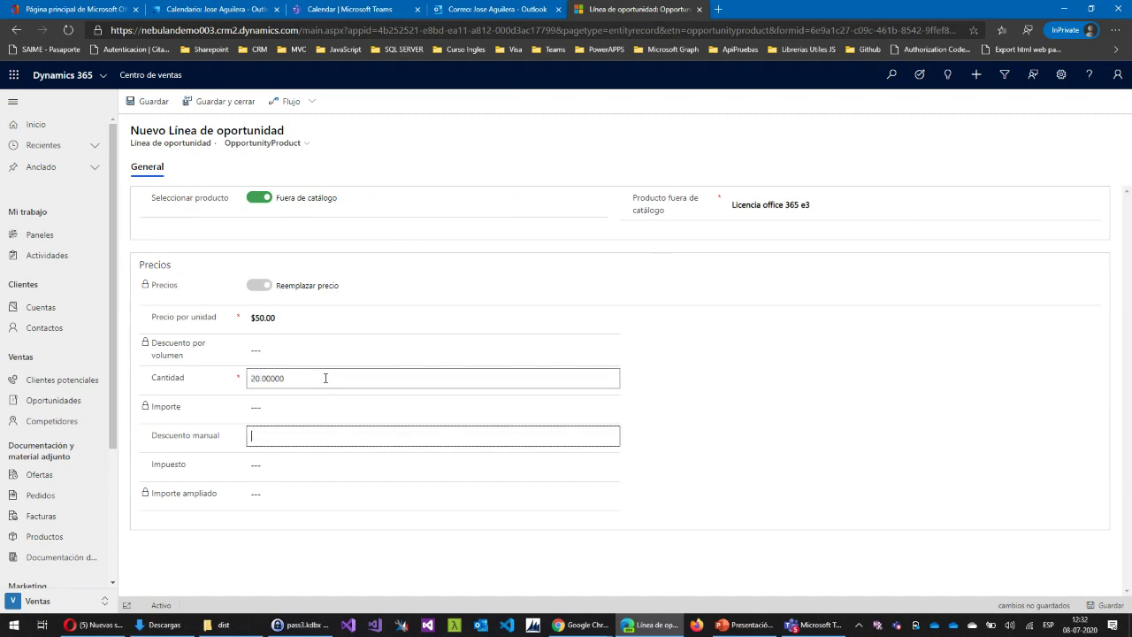
pyautogui.click(1101, 606)
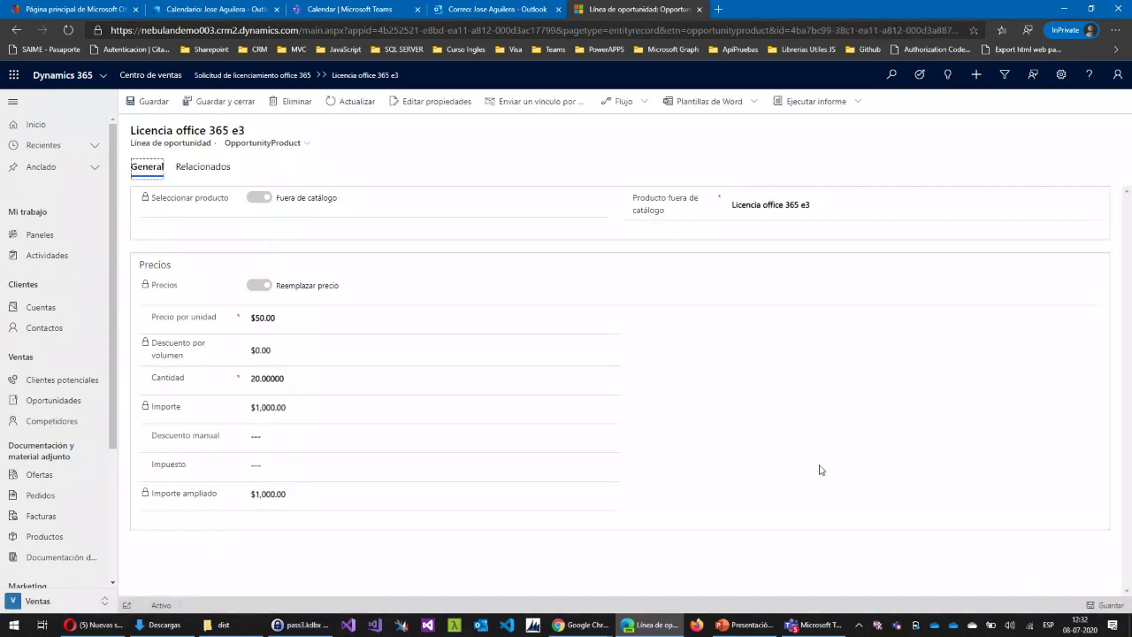
# Reopen Solicitud de licenciamiento office 365 from the Mis oportunidades abiertas view and show its Elementos de línea de producto section
pyautogui.scroll(-3, 55, 415)
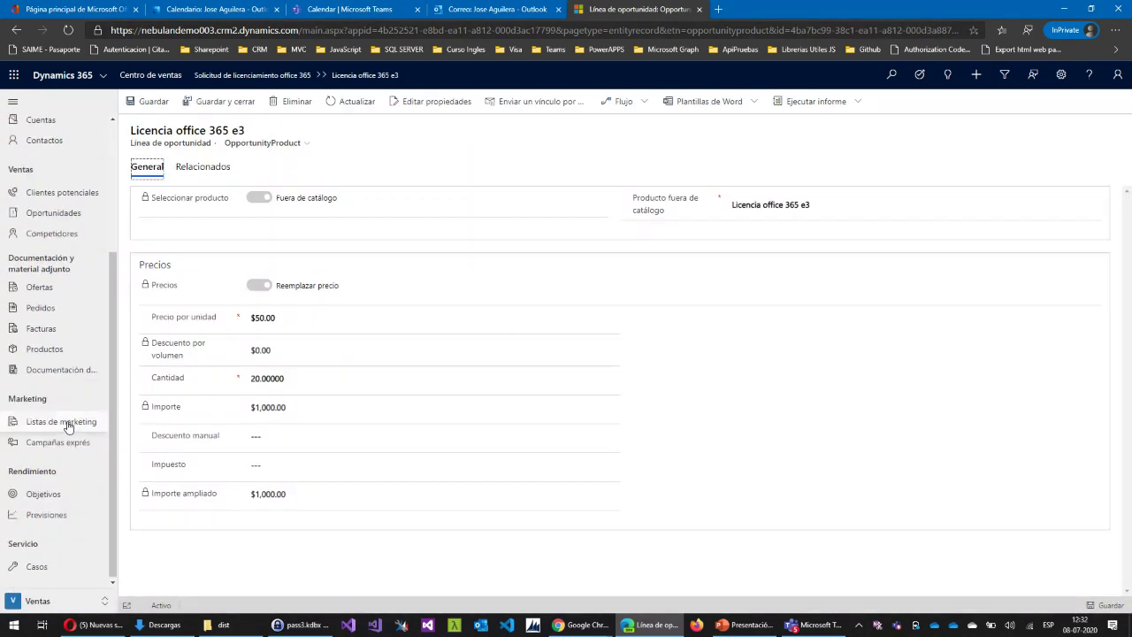
pyautogui.scroll(3, 62, 419)
pyautogui.click(67, 400)
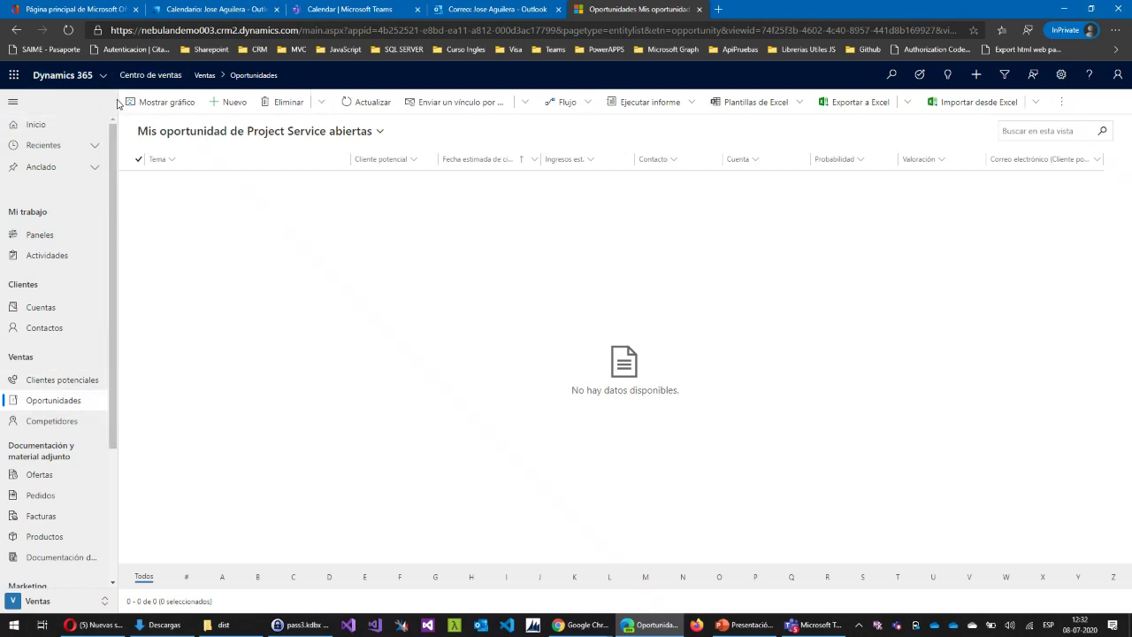
pyautogui.scroll(-3, 76, 367)
pyautogui.scroll(3, 76, 309)
pyautogui.click(299, 132)
pyautogui.click(284, 188)
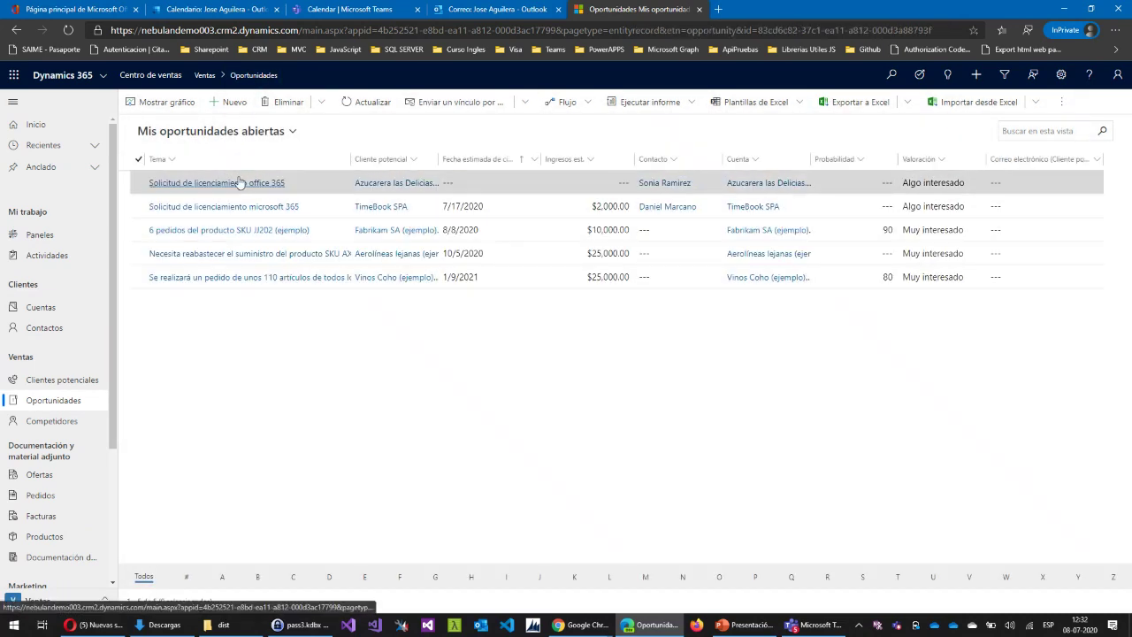
pyautogui.click(217, 183)
pyautogui.click(227, 200)
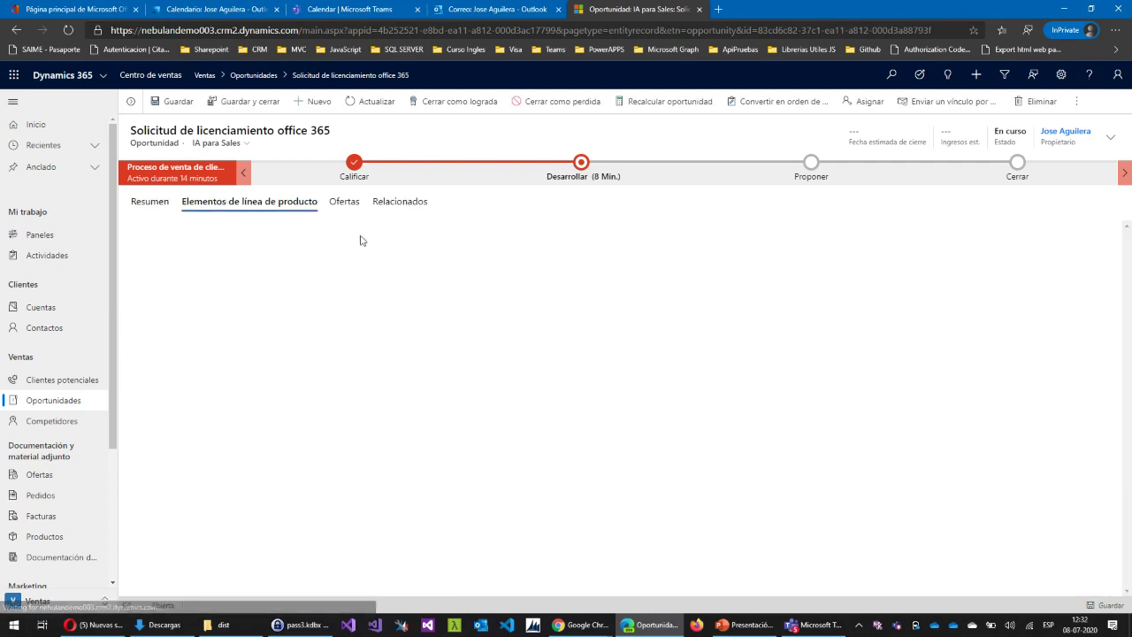
# Examine the opportunity's product line, discount and freight fields, total amounts, summary and header details
pyautogui.scroll(-2, 297, 284)
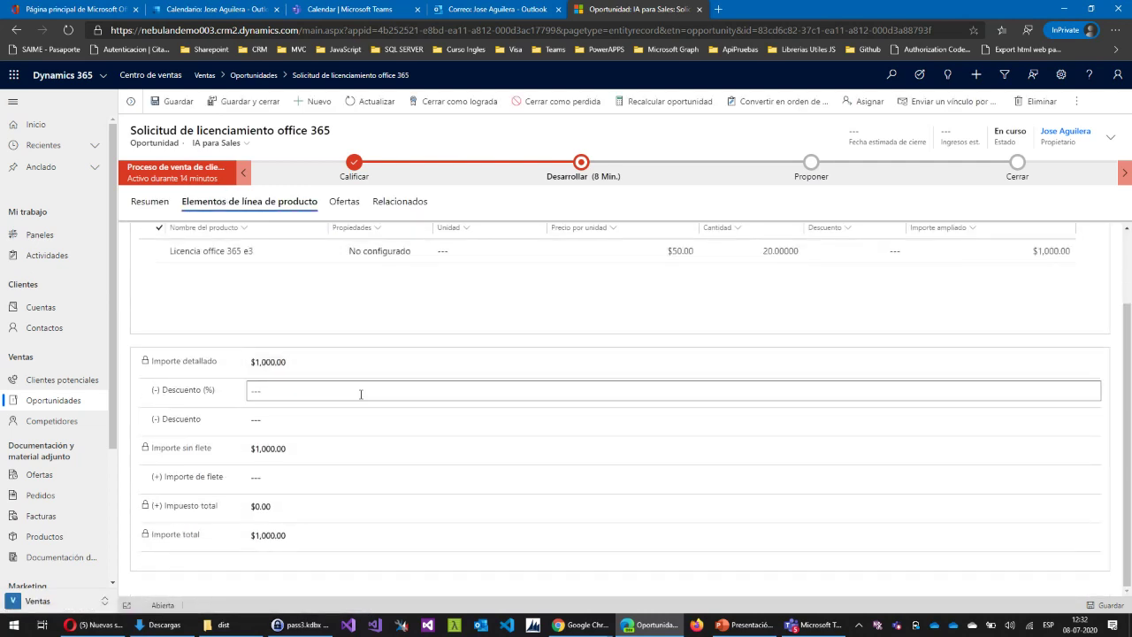
pyautogui.scroll(2, 307, 385)
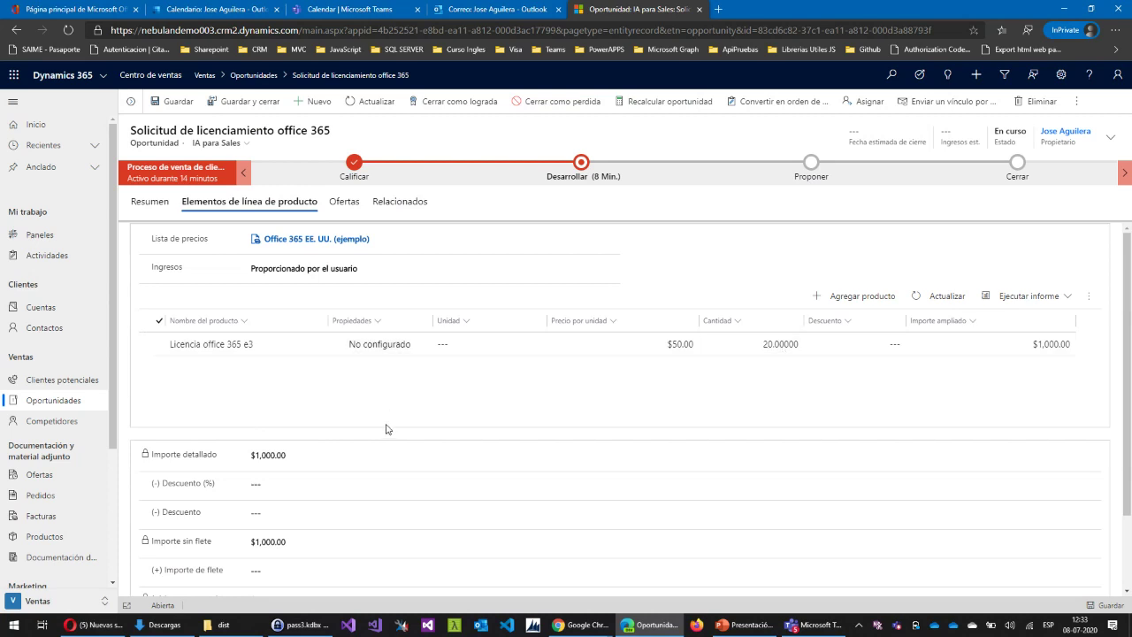
pyautogui.scroll(-1, 380, 442)
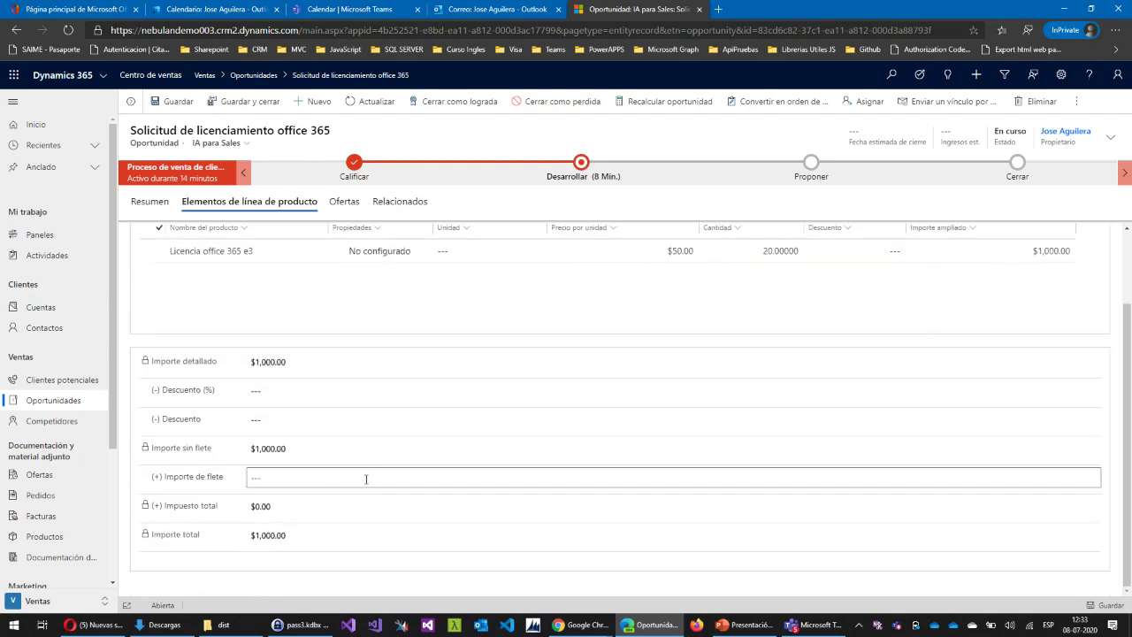
pyautogui.click(266, 418)
pyautogui.click(280, 477)
pyautogui.scroll(1, 312, 284)
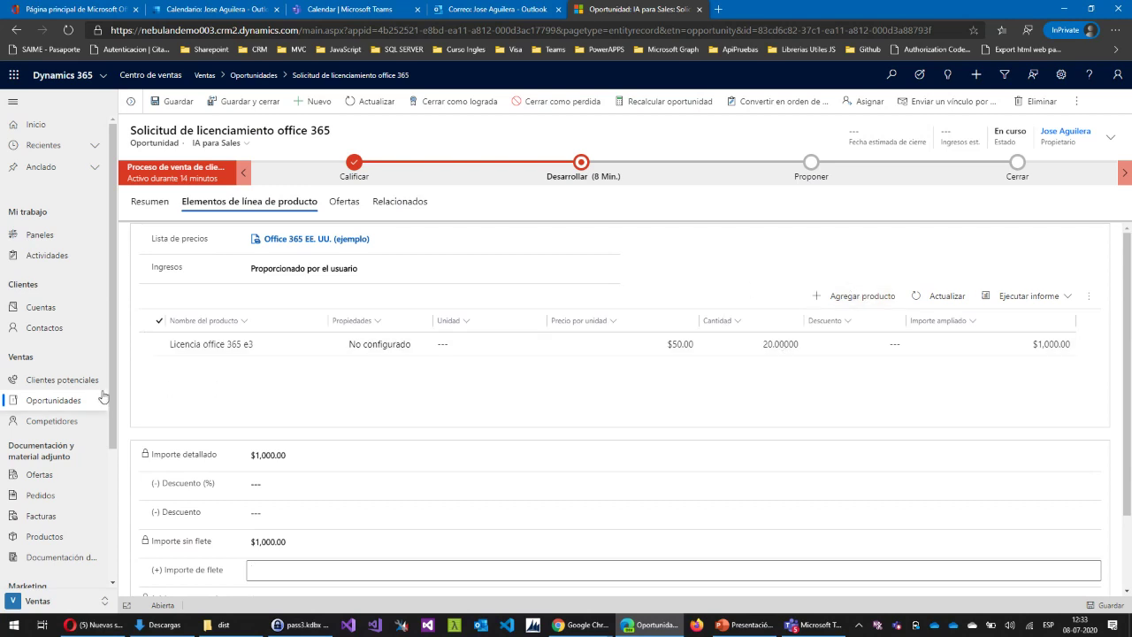
pyautogui.click(151, 202)
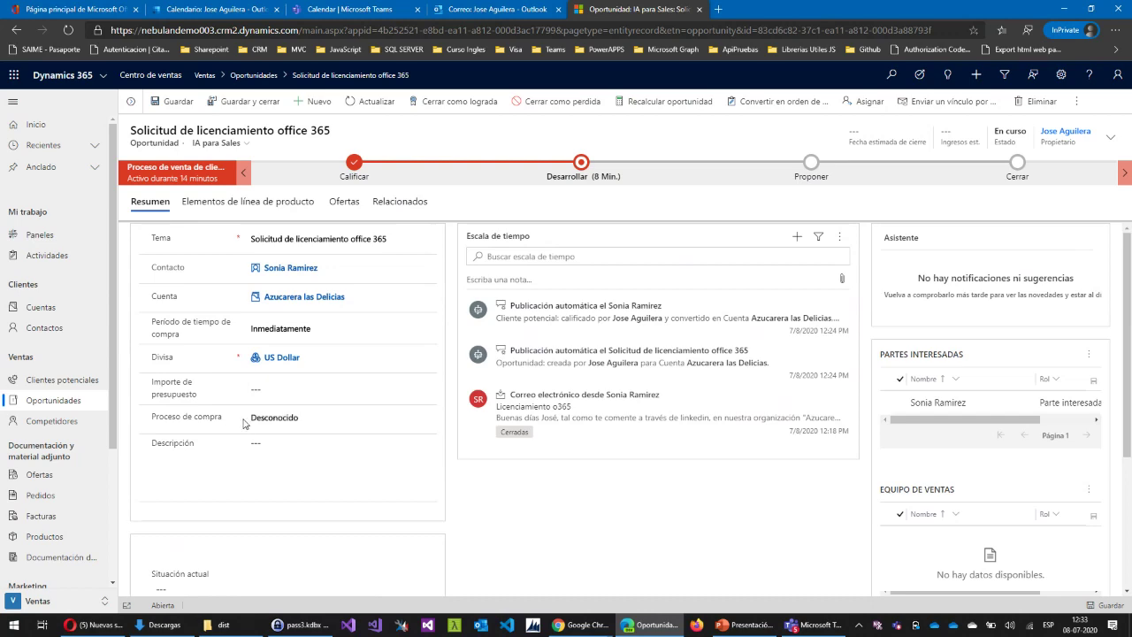
pyautogui.scroll(-2, 230, 248)
pyautogui.scroll(2, 230, 246)
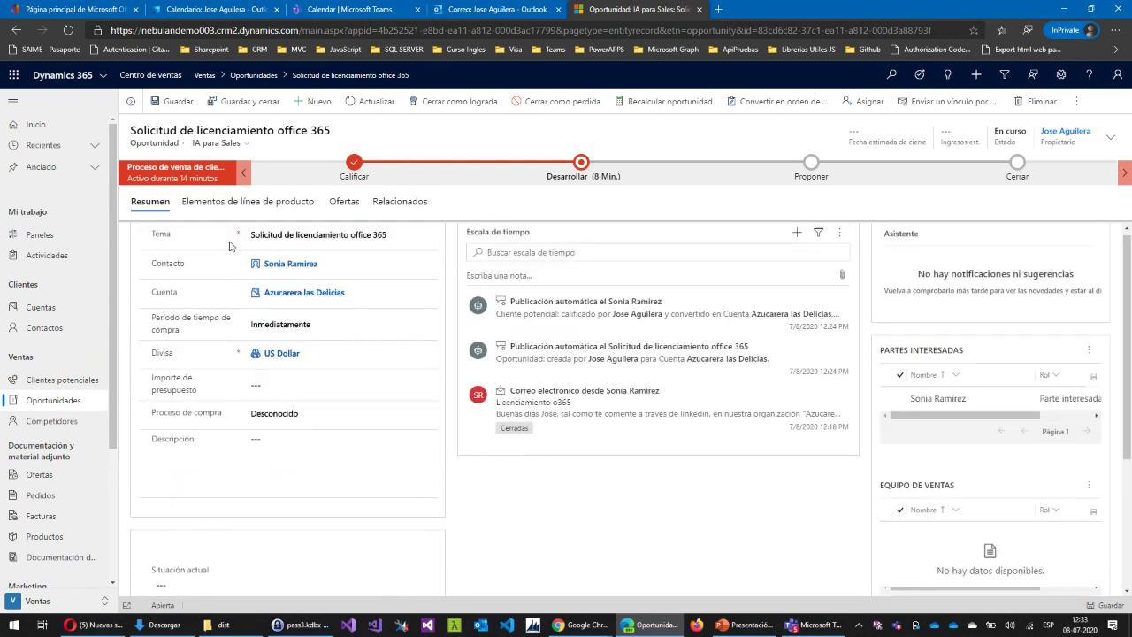
pyautogui.click(229, 202)
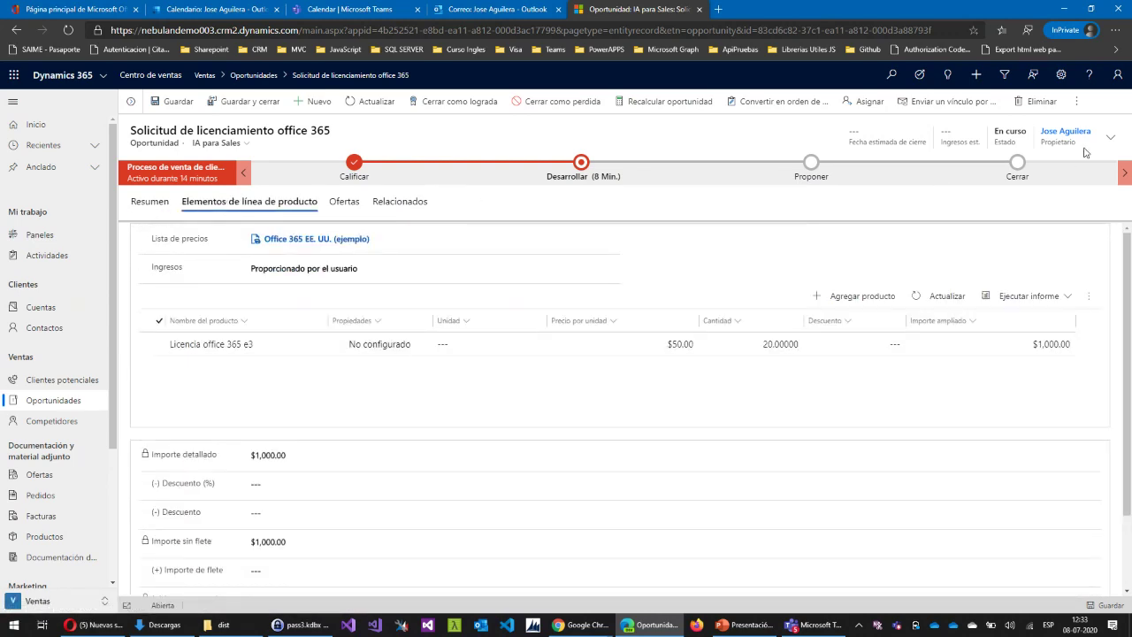
pyautogui.click(1109, 138)
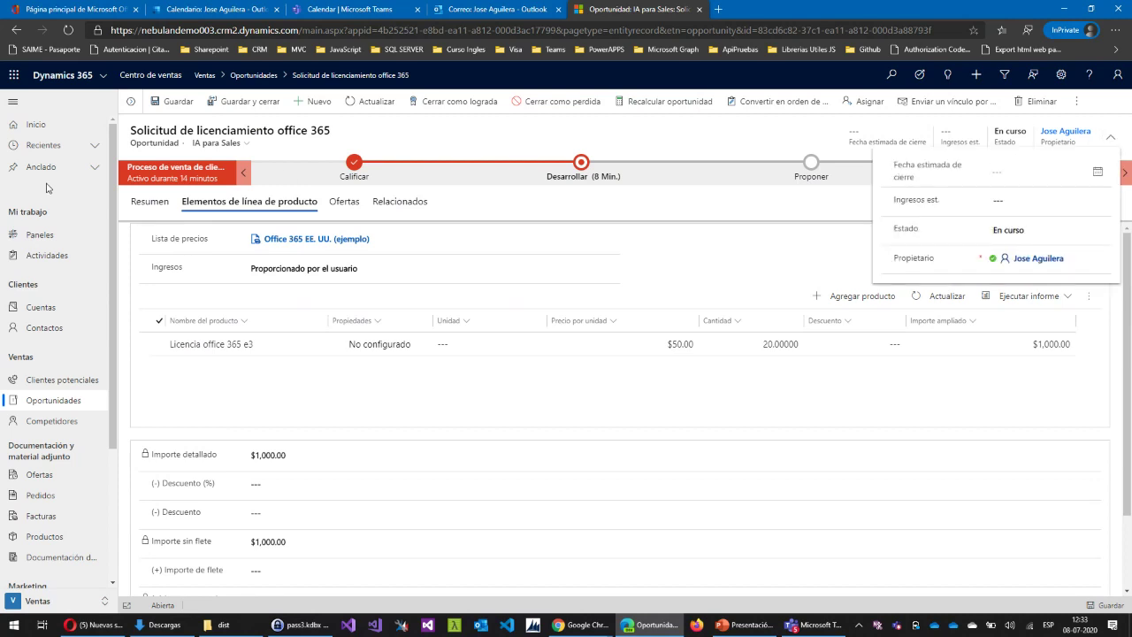
# Switch the opportunity to the Oportunidad form and check its purchase timeframe, purchase process and forecast category in the summary
pyautogui.click(153, 205)
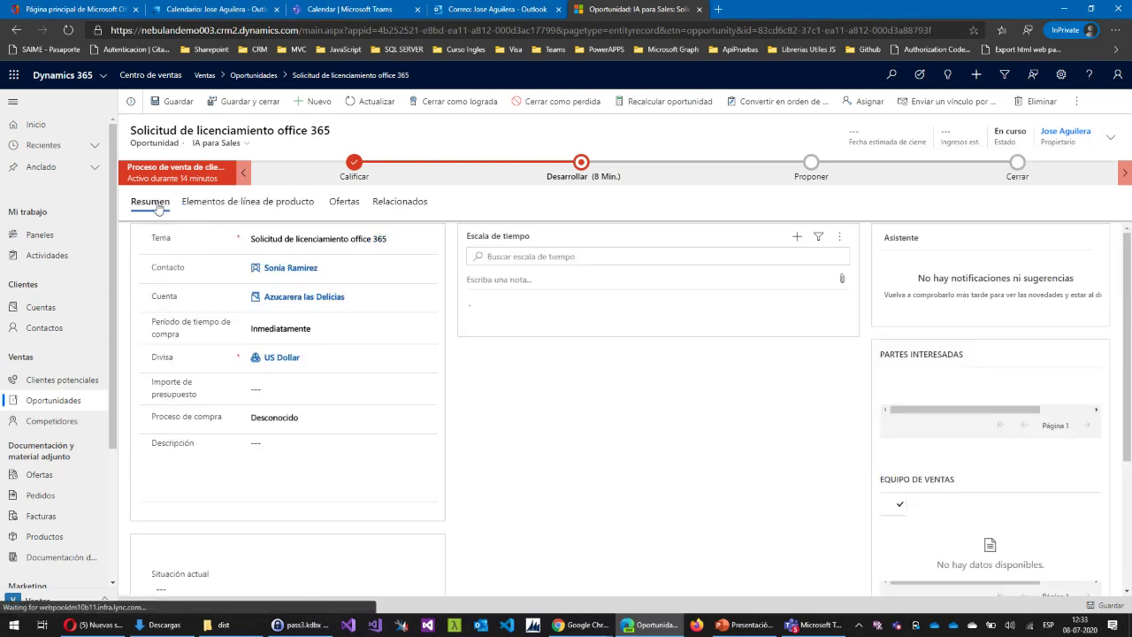
pyautogui.click(235, 145)
pyautogui.click(237, 163)
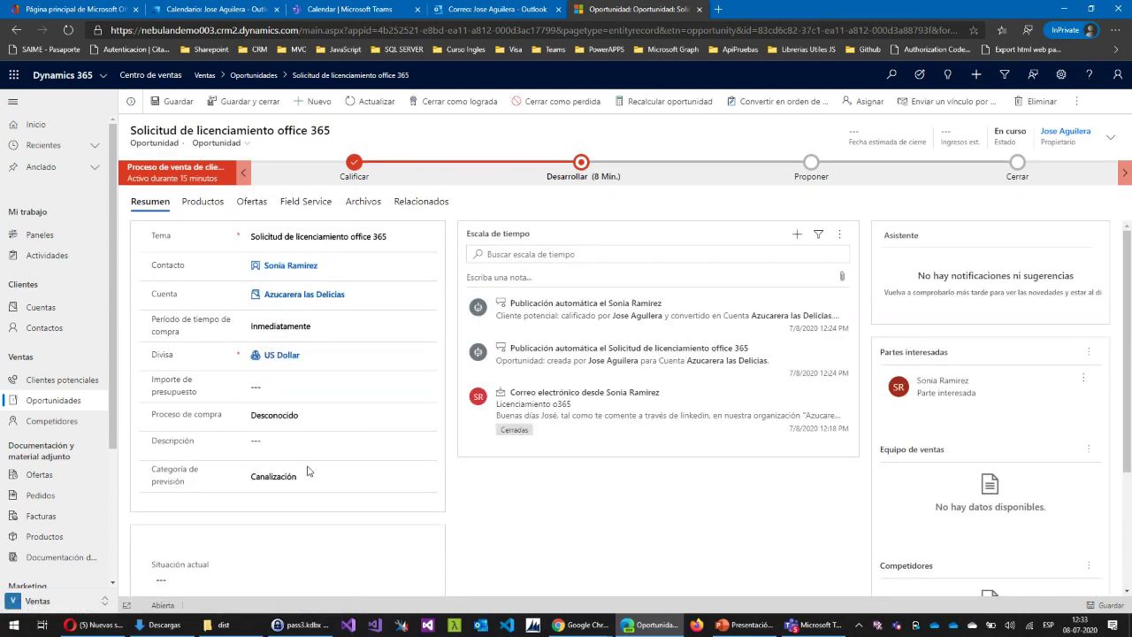
pyautogui.scroll(-1, 307, 471)
pyautogui.scroll(-1, 307, 468)
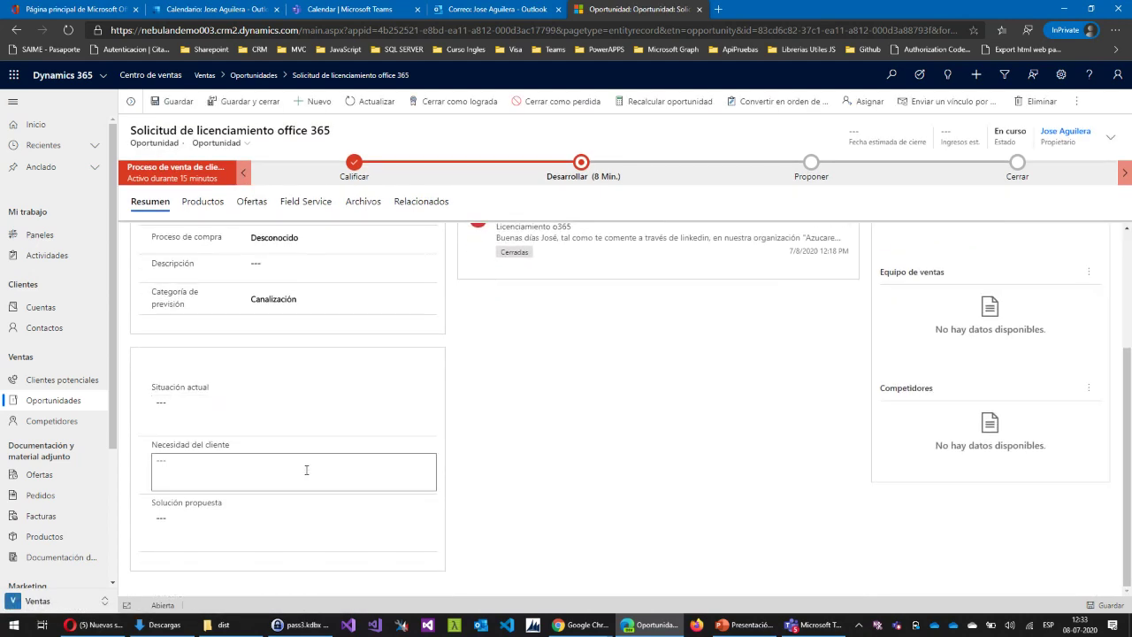
pyautogui.scroll(2, 306, 469)
pyautogui.click(323, 328)
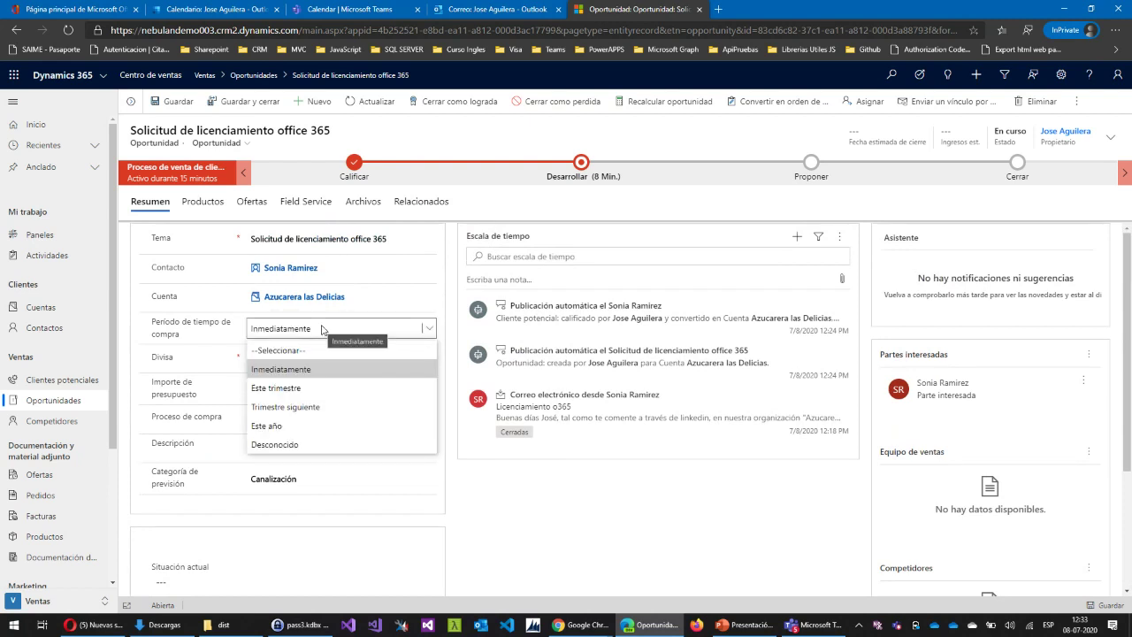
pyautogui.click(301, 376)
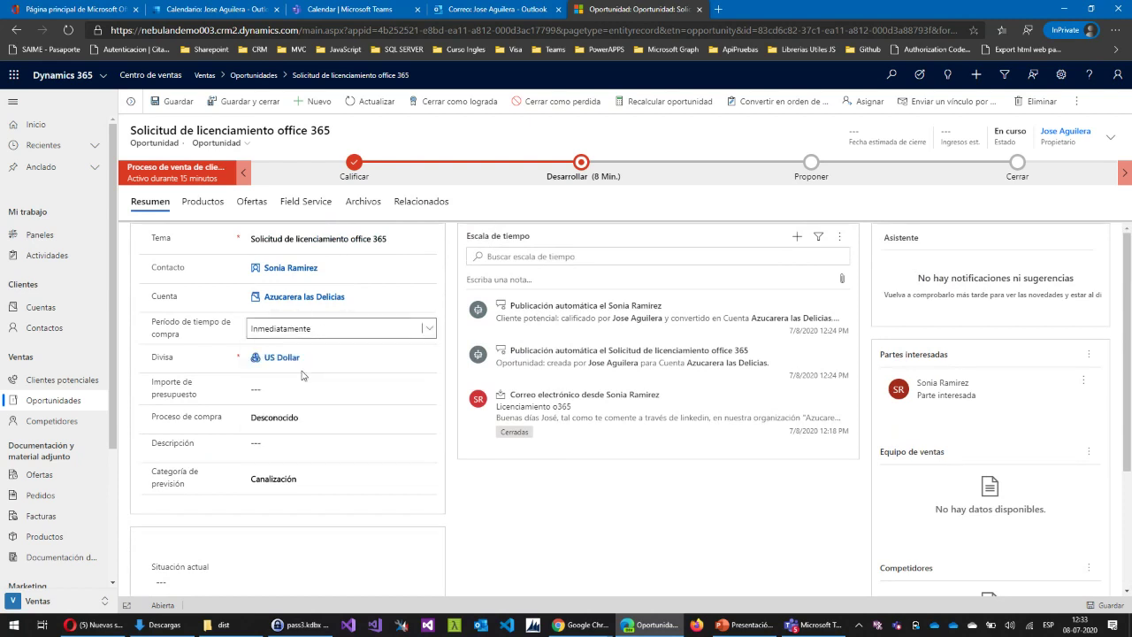
pyautogui.click(315, 423)
pyautogui.click(316, 428)
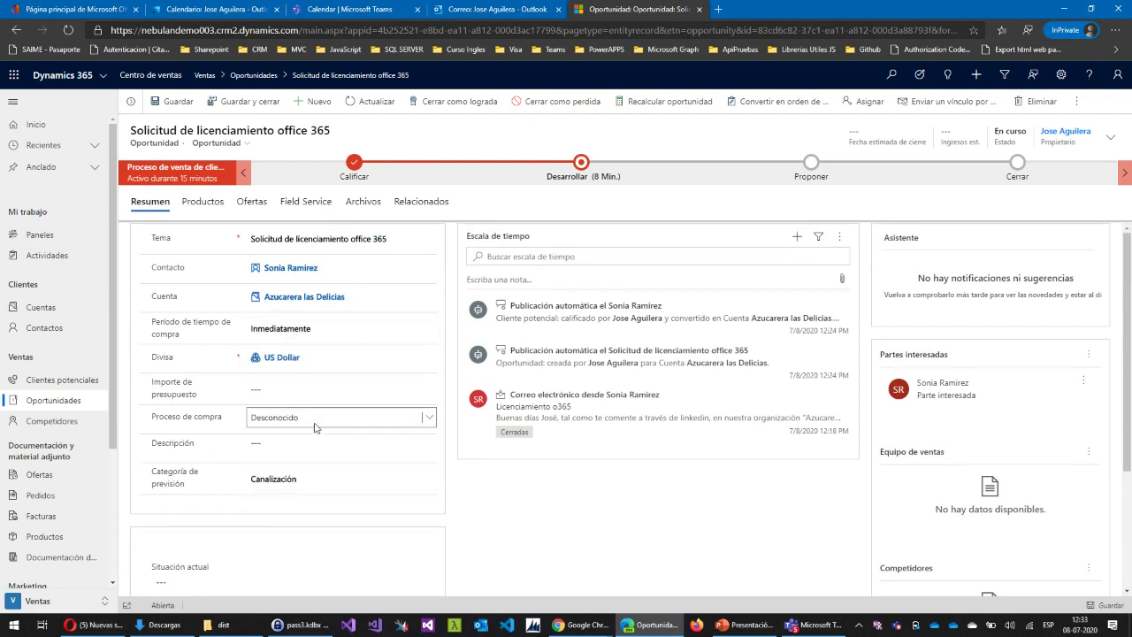
pyautogui.click(309, 483)
pyautogui.click(312, 485)
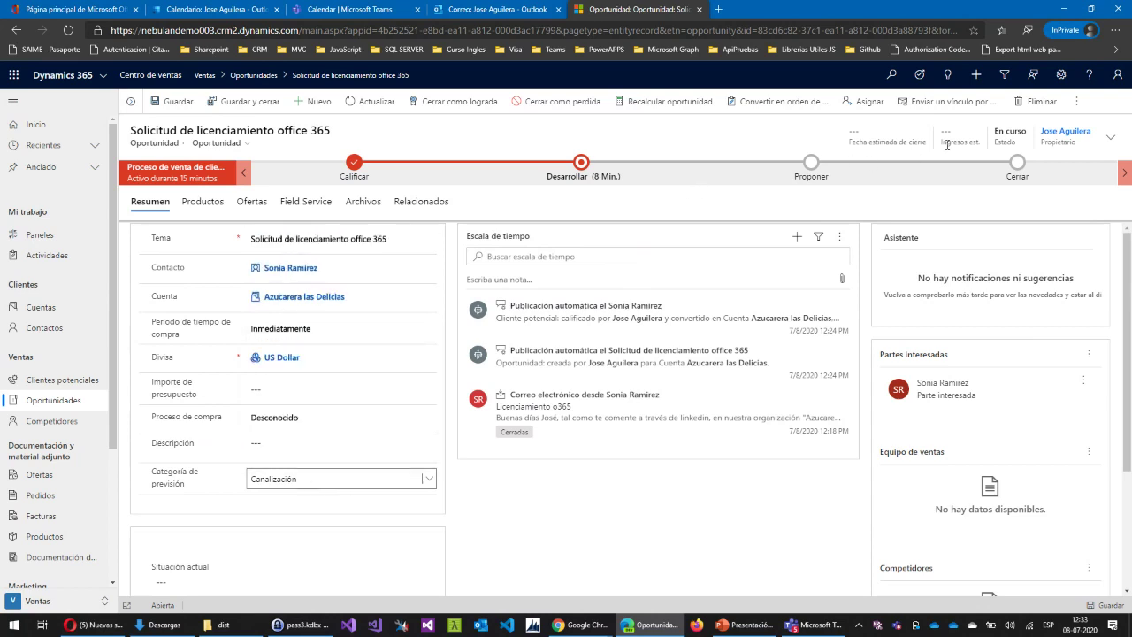
# Set the opportunity's estimated revenue to $1,000.00 in the header details
pyautogui.click(1111, 137)
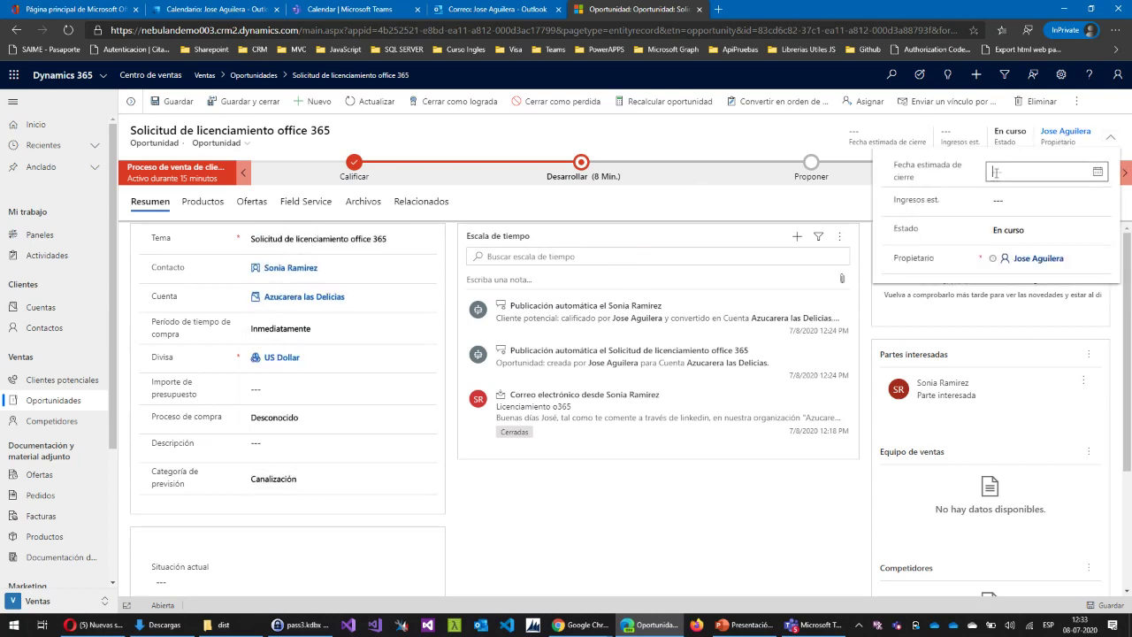
pyautogui.click(998, 199)
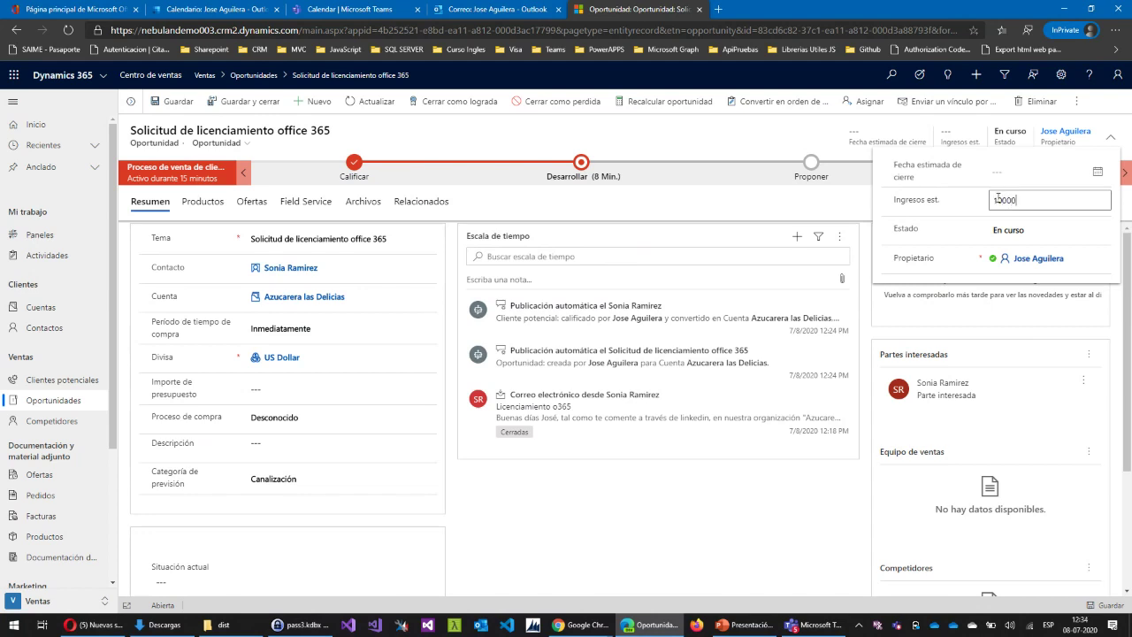
pyautogui.write('10000')
pyautogui.press('Tab')
pyautogui.click(1031, 200)
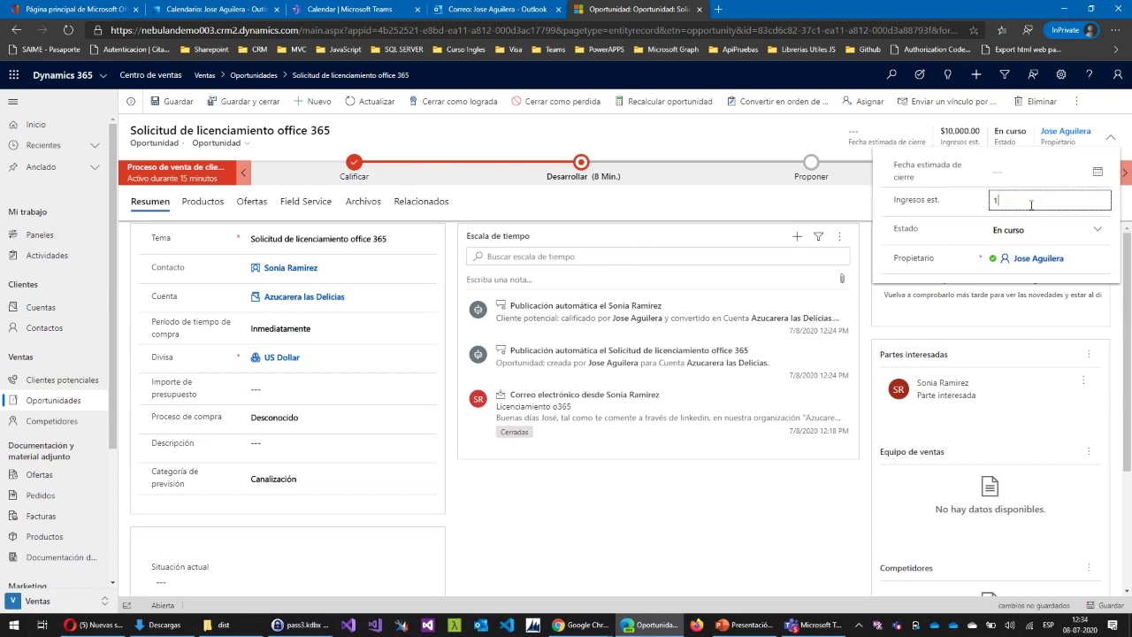
pyautogui.press('Tab')
# Set the opportunity's estimated close date to 7/16/2020 and close the header details
pyautogui.click(1097, 170)
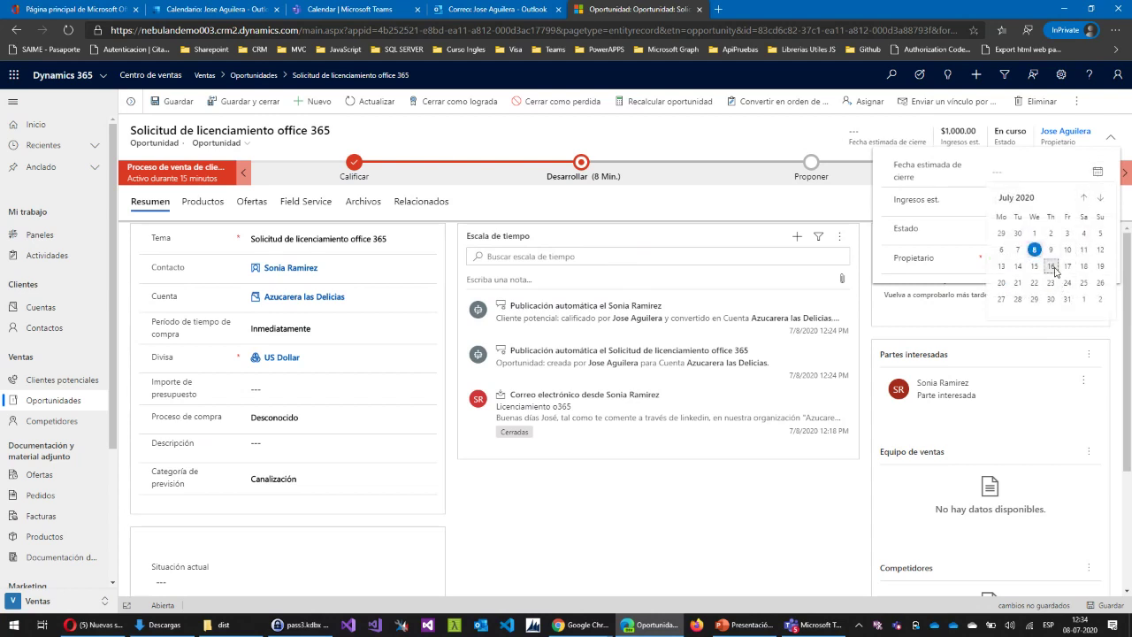
pyautogui.click(1051, 266)
pyautogui.press('Escape')
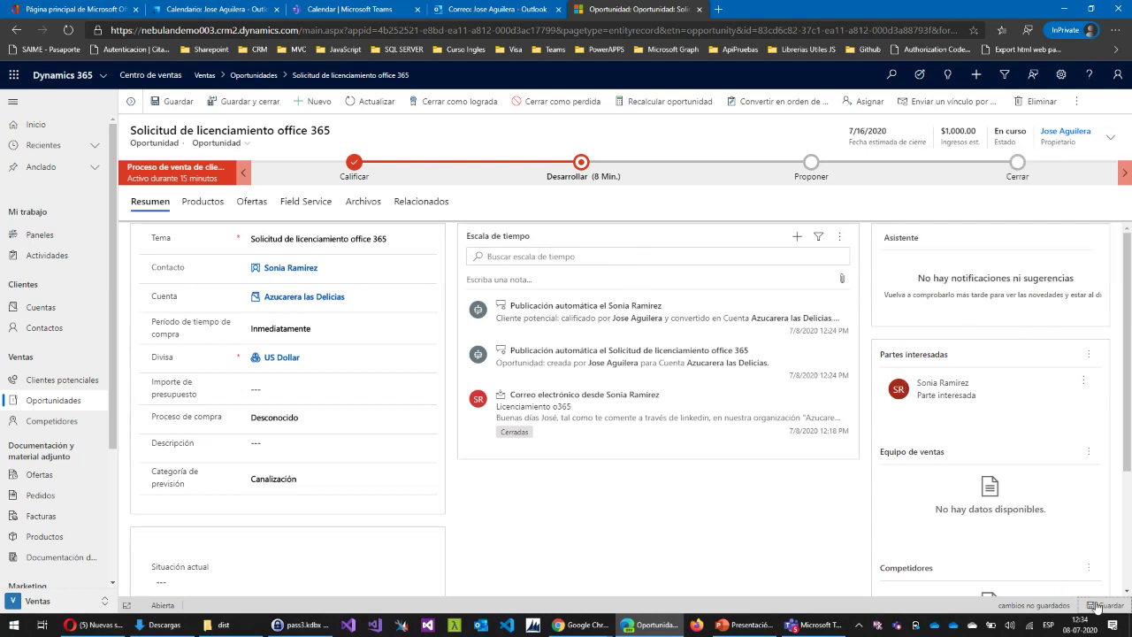
# Save the changes to the Solicitud de licenciamiento office 365 opportunity
pyautogui.click(1098, 606)
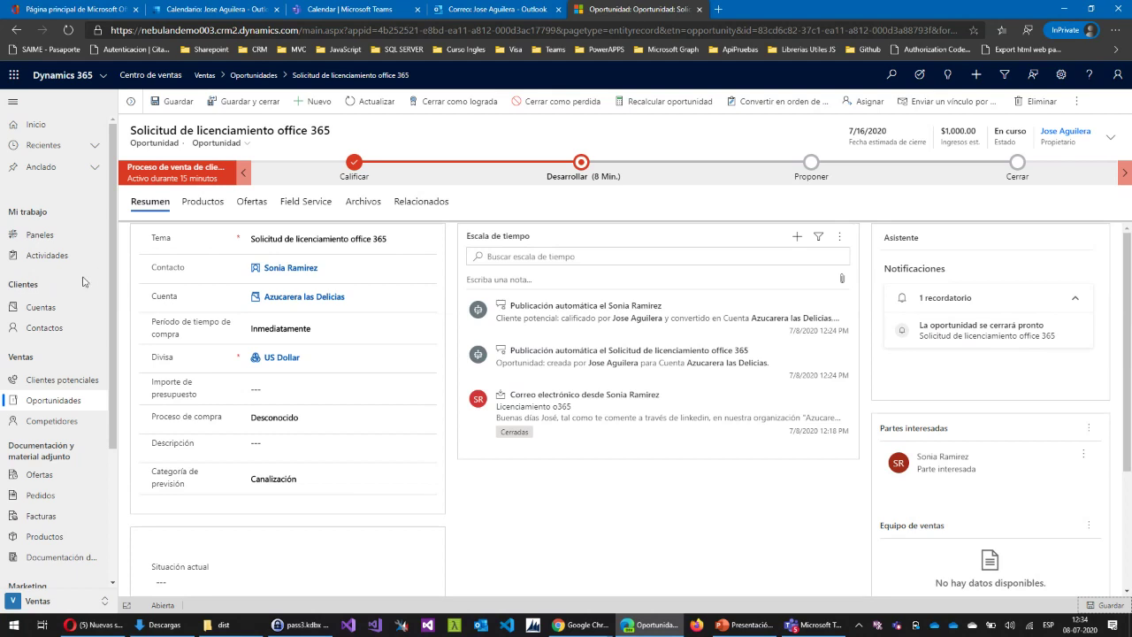
pyautogui.scroll(-3, 82, 282)
pyautogui.scroll(3, 56, 256)
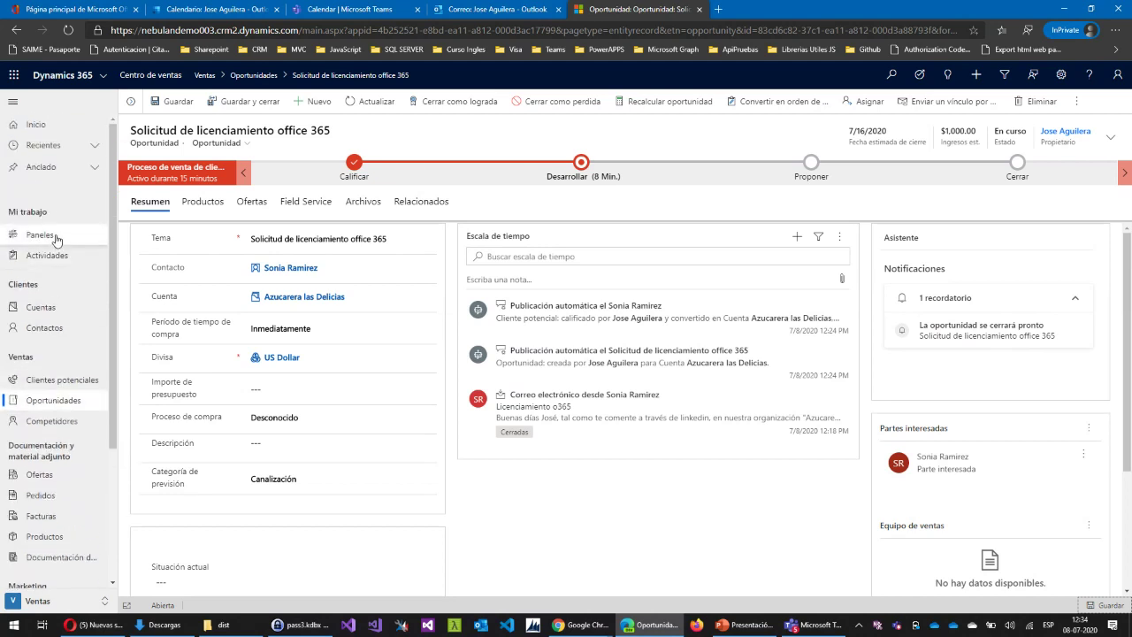
# Open the dashboards, switch to Panel de actividad de ventas and check its Mis objetivos para este período chart
pyautogui.click(53, 235)
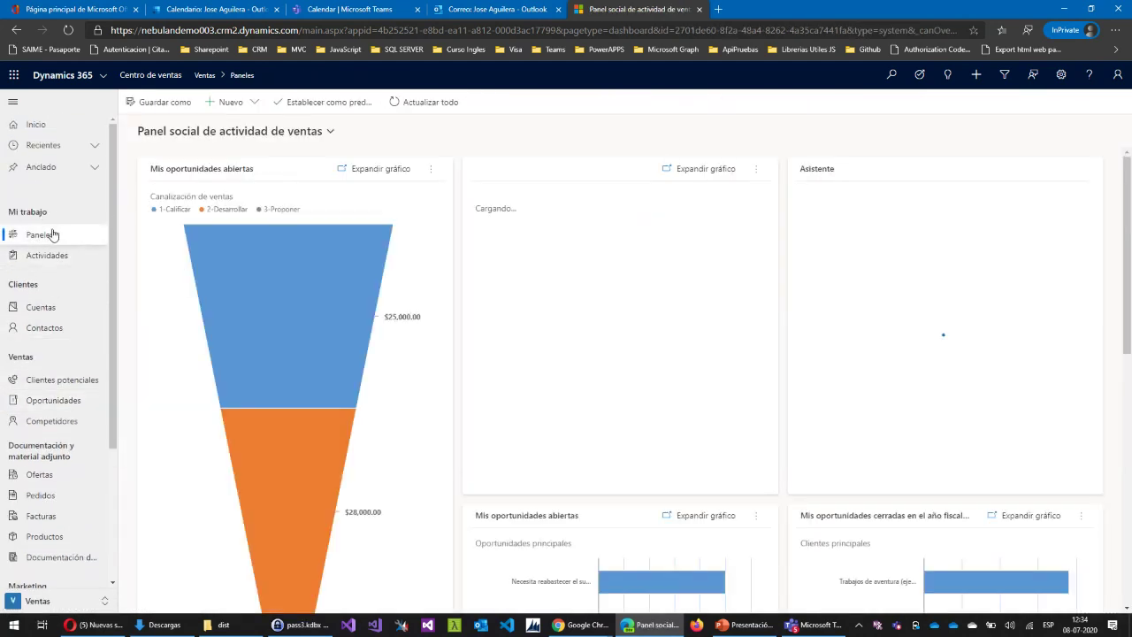
pyautogui.click(276, 133)
pyautogui.click(260, 186)
pyautogui.click(256, 135)
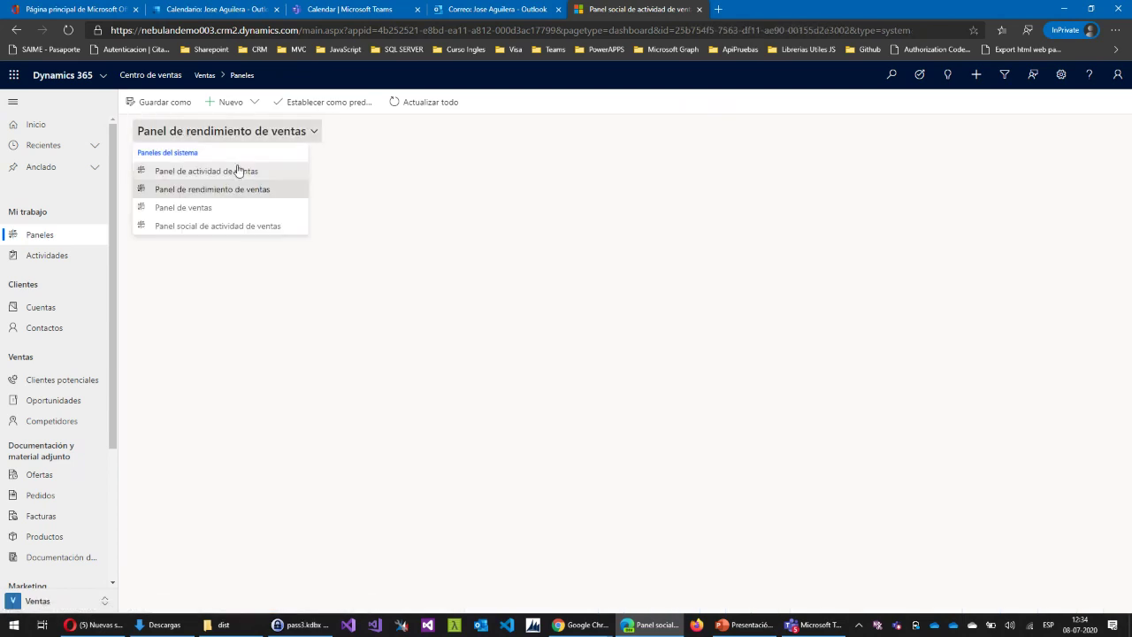
pyautogui.click(238, 170)
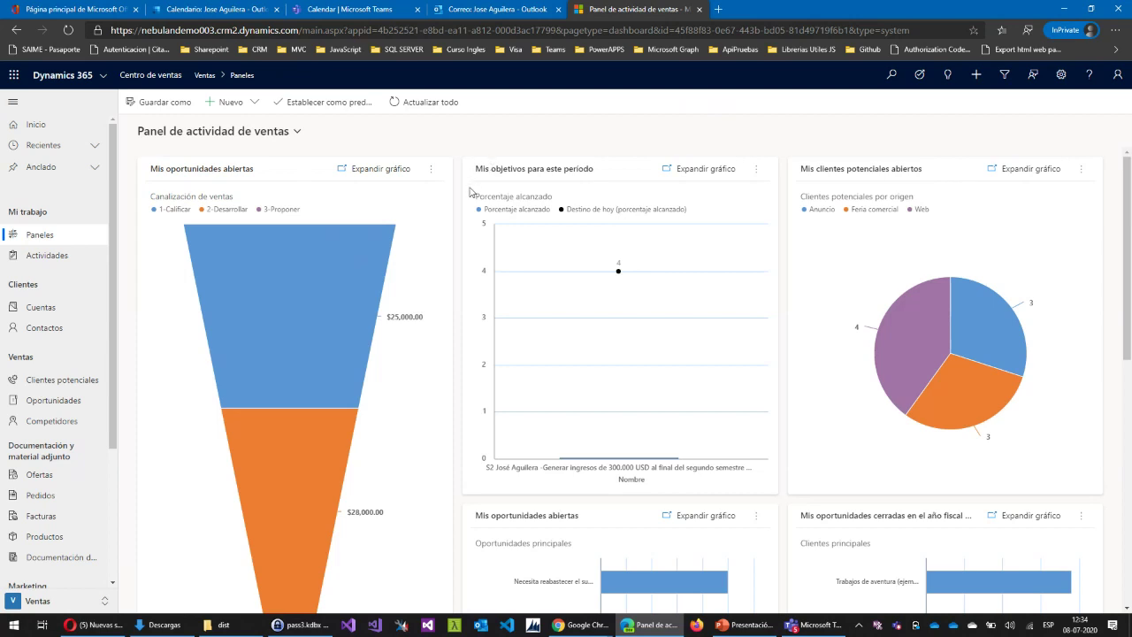
pyautogui.moveTo(478, 167); pyautogui.dragTo(608, 180)
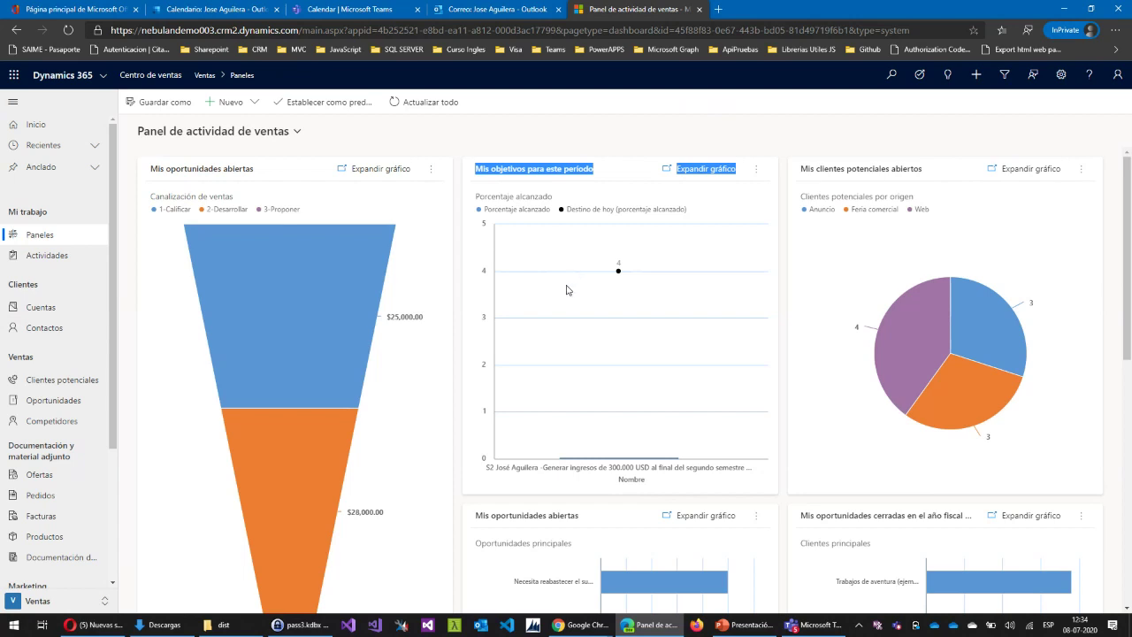
# Open the sales goals list and switch it to the Objetivos activos view
pyautogui.scroll(-2, 76, 354)
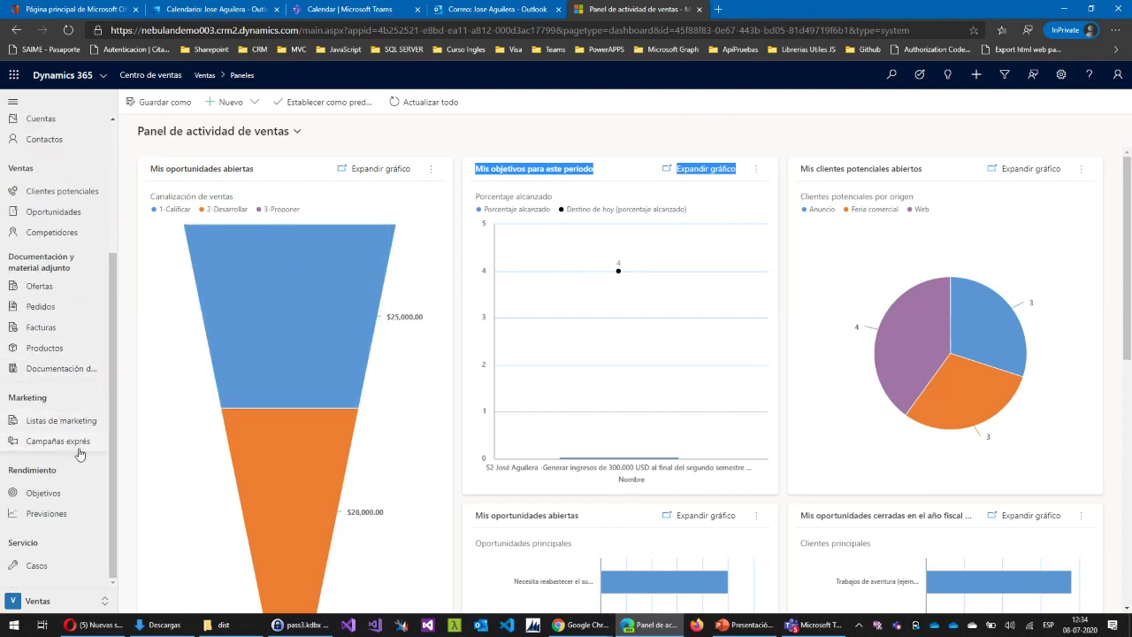
pyautogui.click(42, 494)
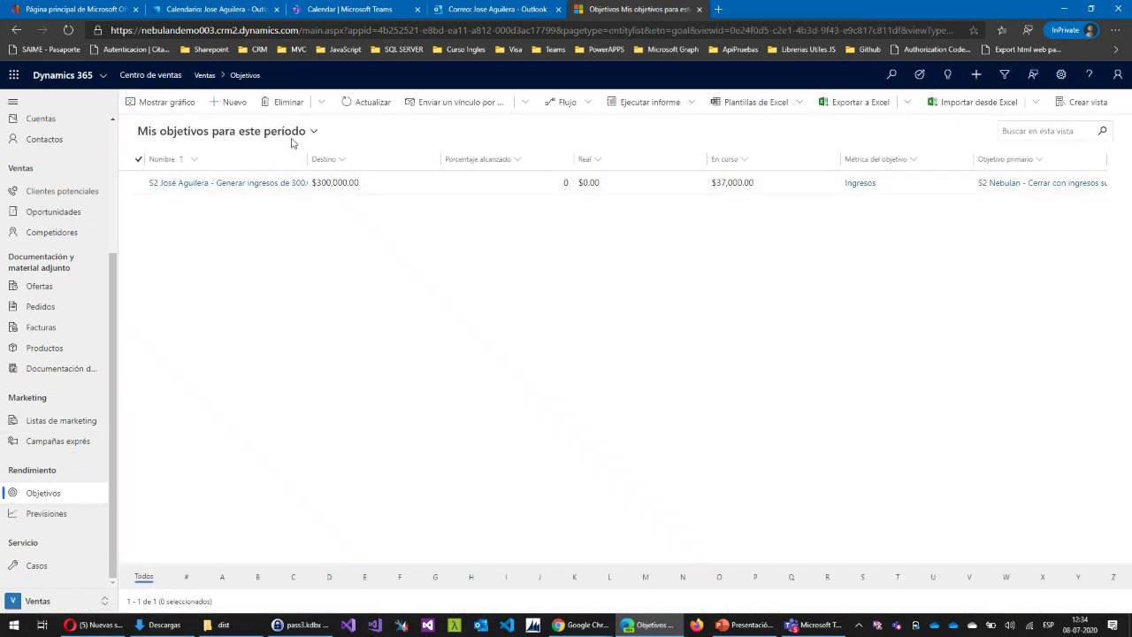
pyautogui.click(292, 138)
pyautogui.click(270, 264)
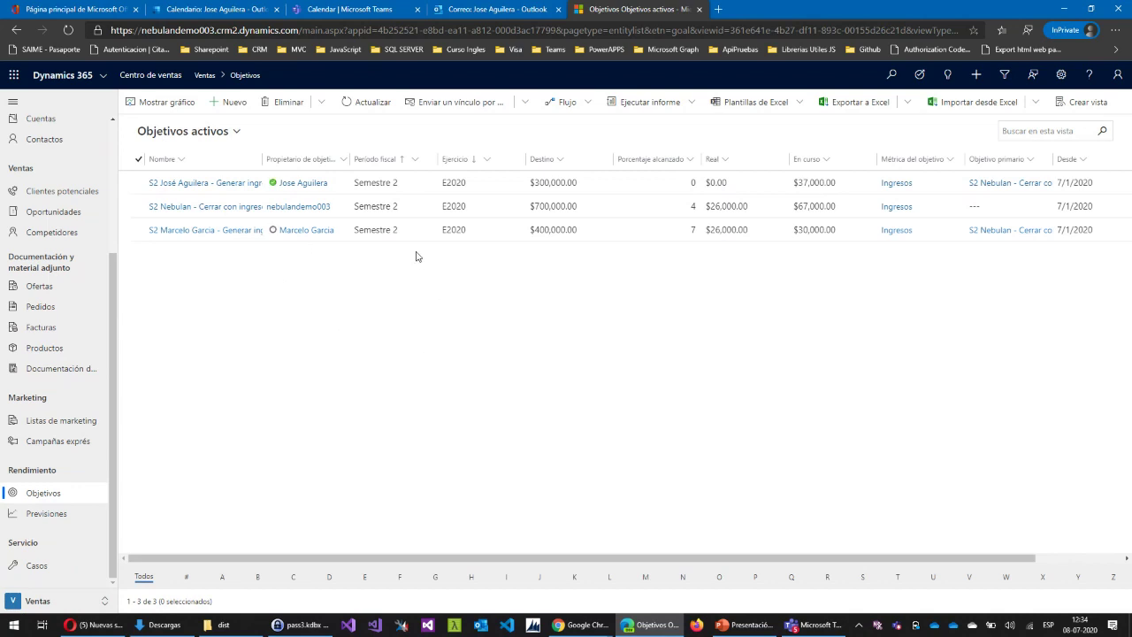
# Widen the goals list's name column and examine each goal's owner, target, percentage achieved, revenue figures, parent goal and dates
pyautogui.moveTo(260, 159); pyautogui.dragTo(415, 172)
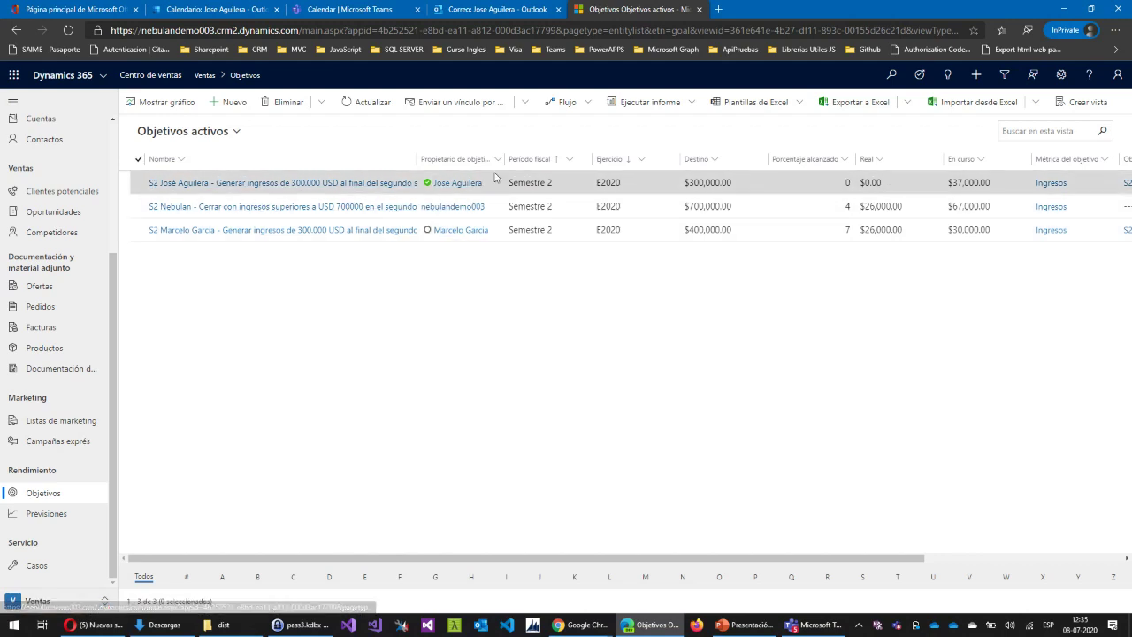
pyautogui.moveTo(464, 184)
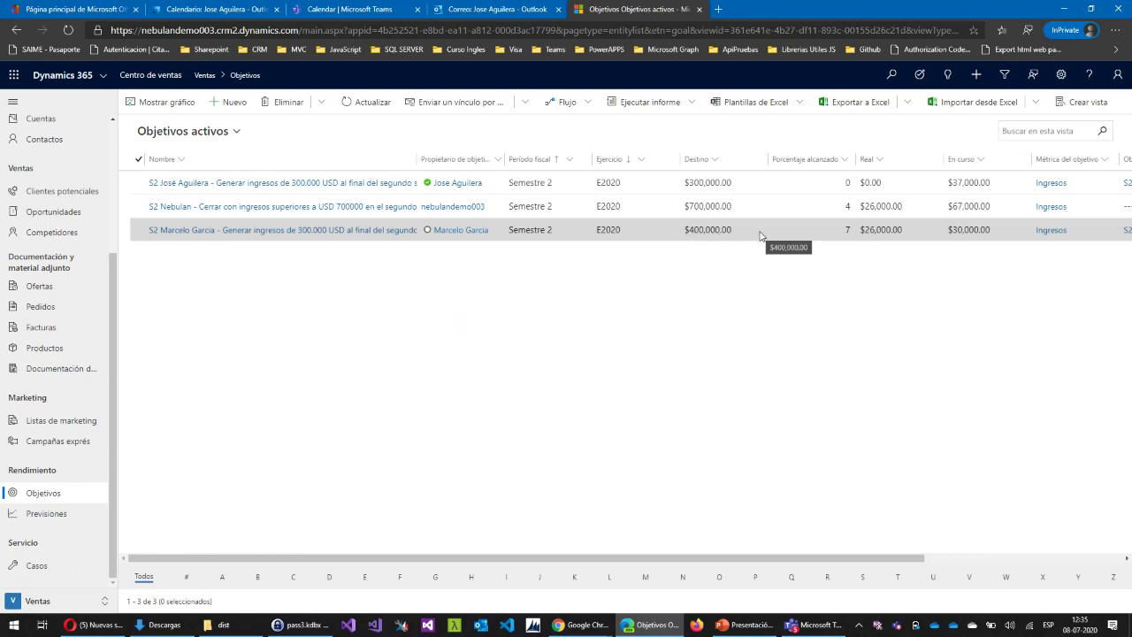
pyautogui.scroll(3, 83, 397)
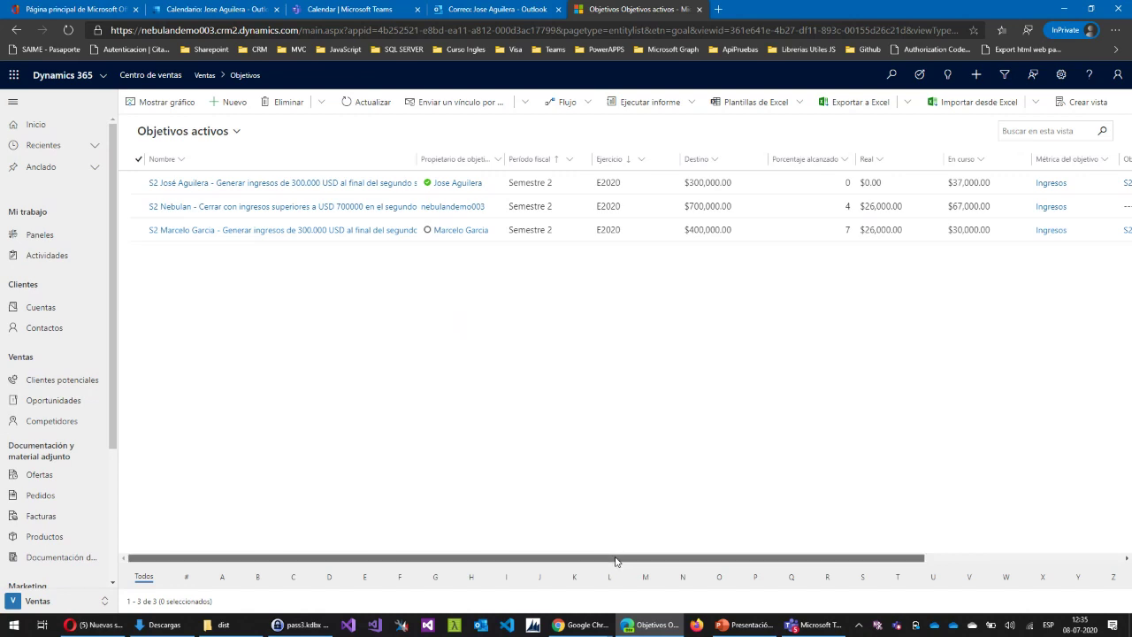
pyautogui.moveTo(614, 559); pyautogui.dragTo(586, 518)
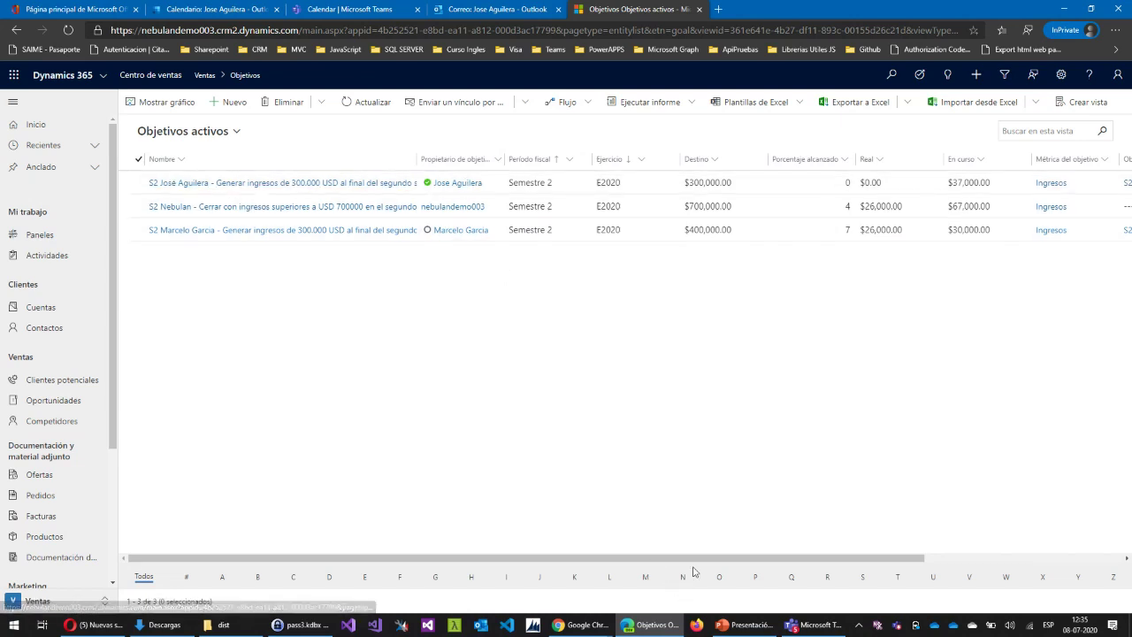
pyautogui.moveTo(695, 558); pyautogui.dragTo(905, 539)
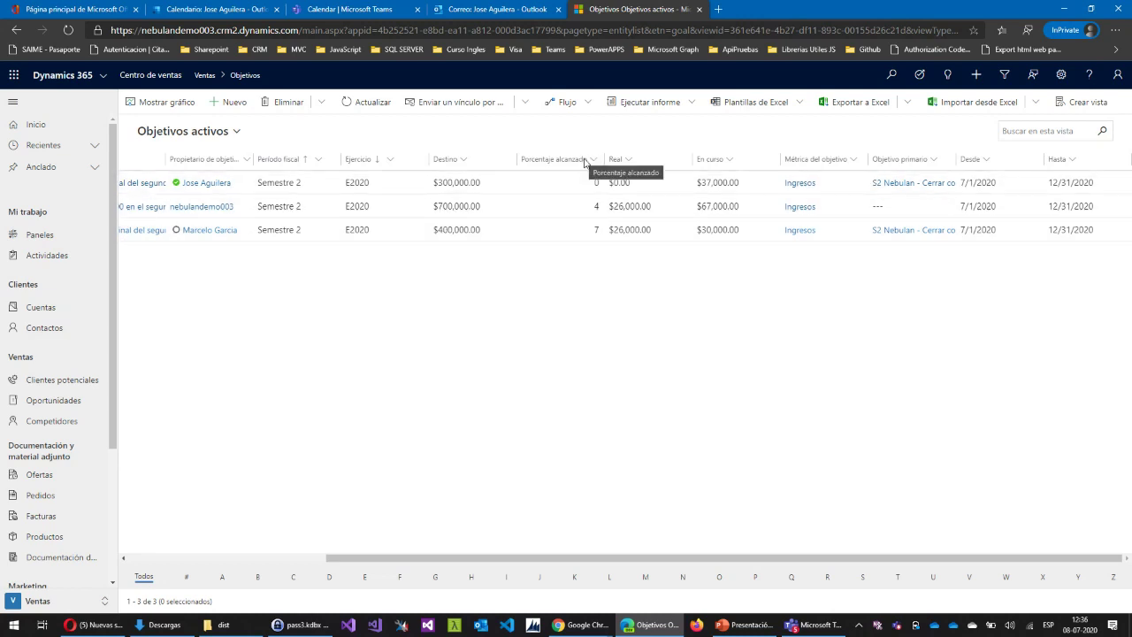
pyautogui.moveTo(366, 560); pyautogui.dragTo(140, 520)
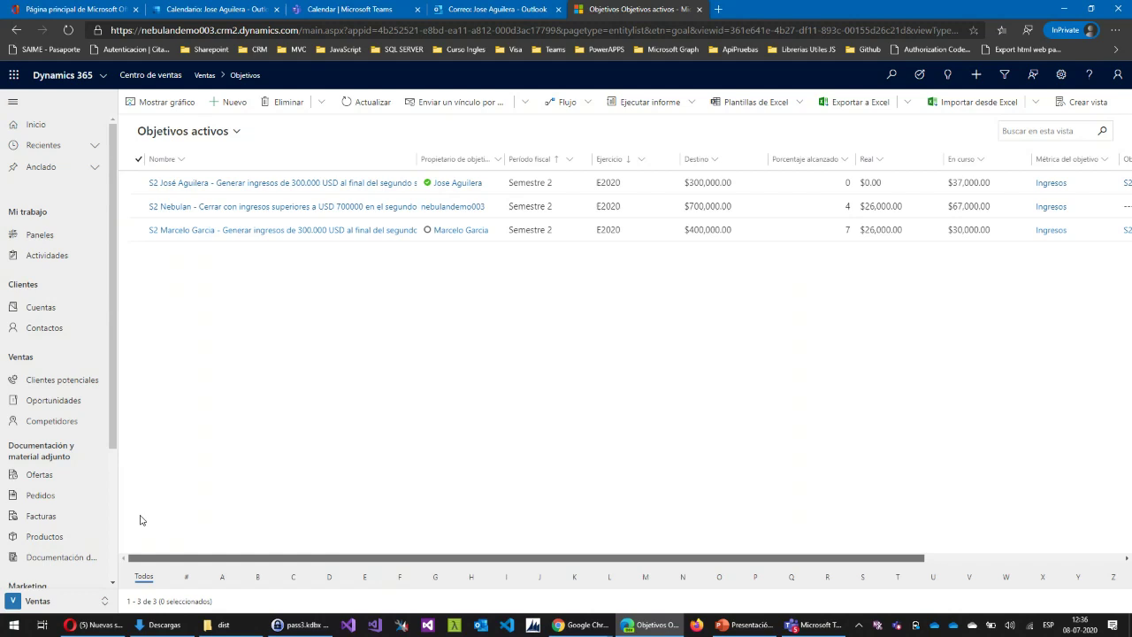
# Return to the dashboards and show Panel de actividad de ventas again
pyautogui.click(39, 234)
pyautogui.moveTo(664, 300)
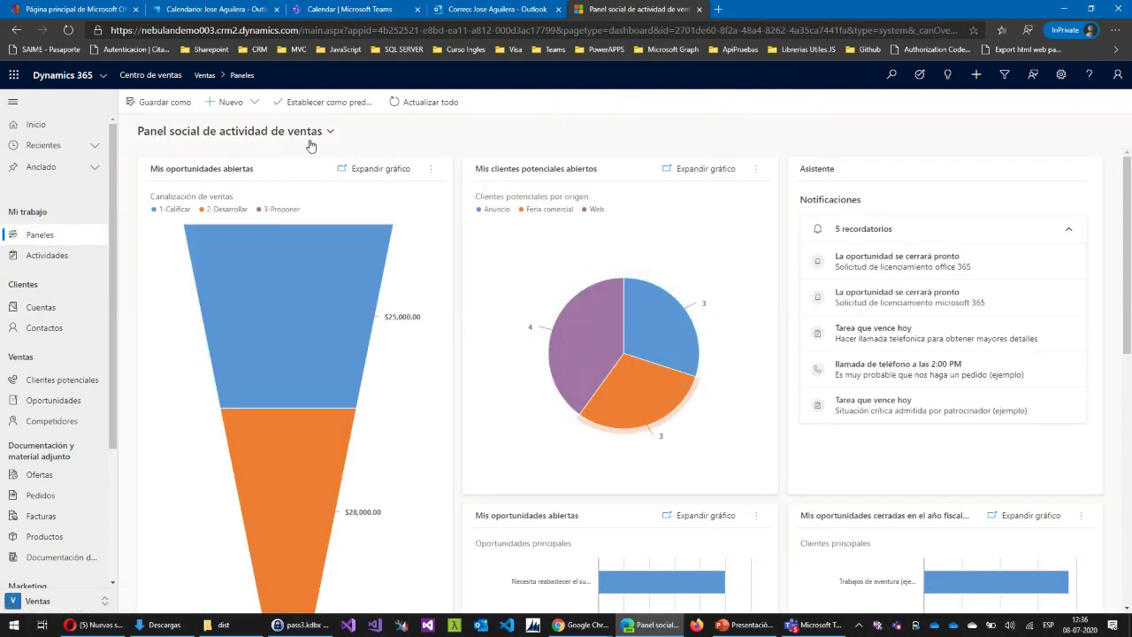
pyautogui.click(283, 132)
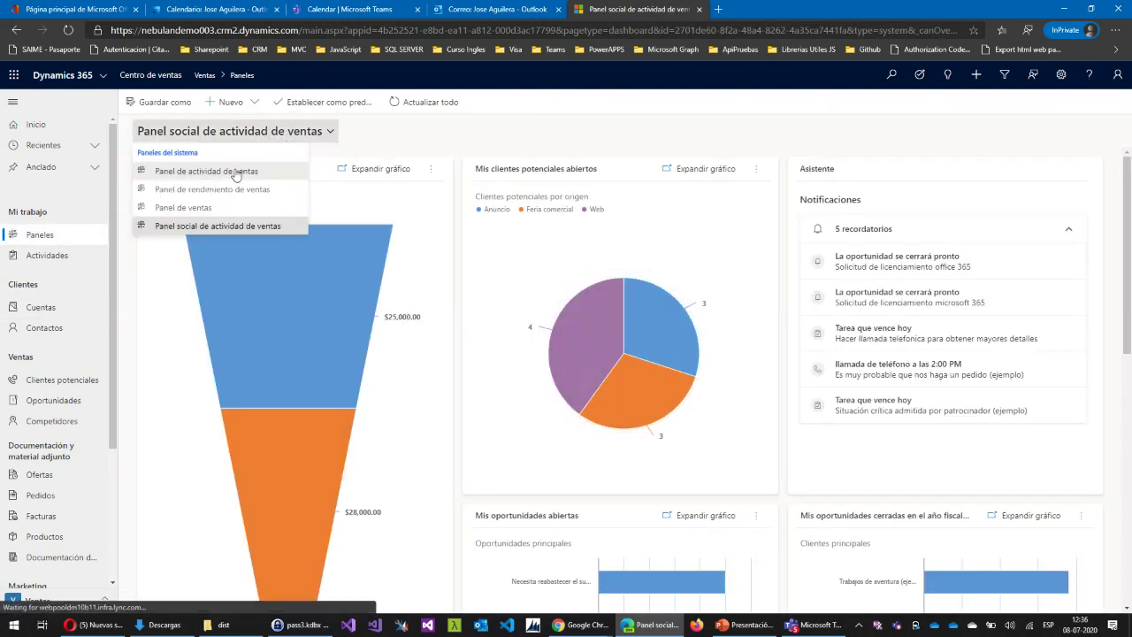
pyautogui.click(213, 171)
# Examine the open opportunities funnel, the goal percentage chart, and the top opportunities and customers charts
pyautogui.moveTo(369, 232)
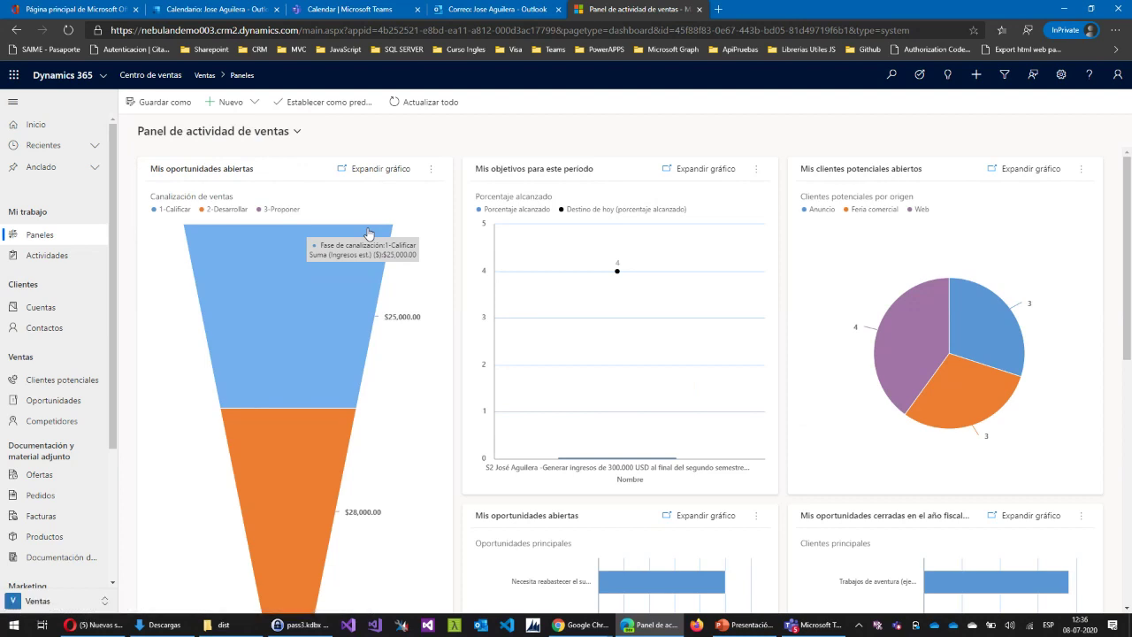
pyautogui.moveTo(657, 307)
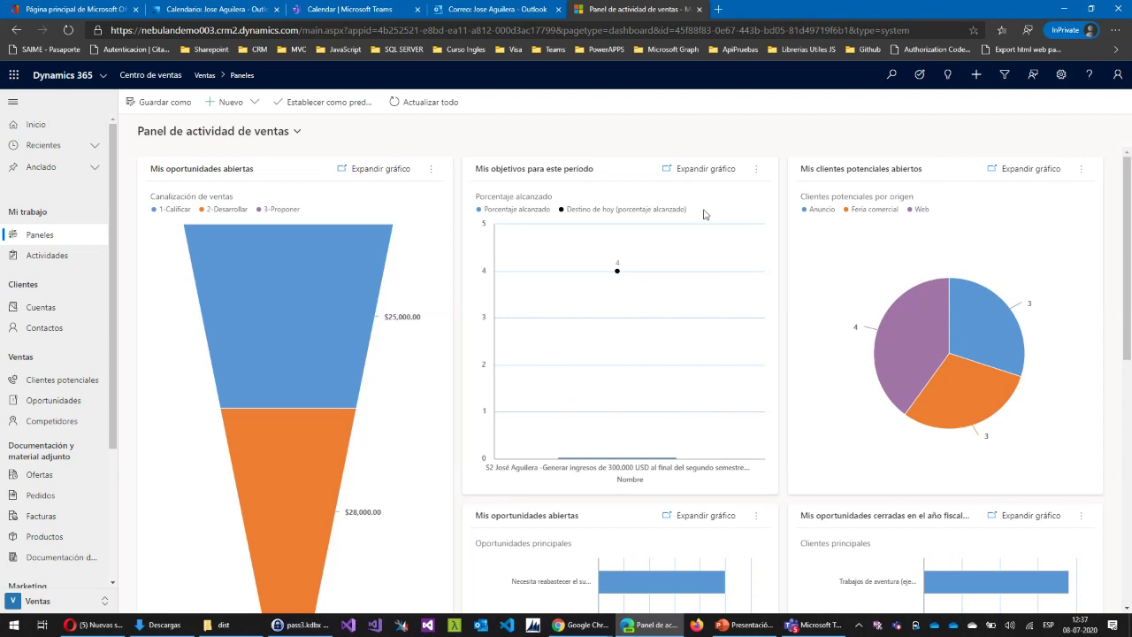
pyautogui.scroll(-2, 526, 215)
pyautogui.scroll(2, 598, 262)
pyautogui.moveTo(617, 271)
pyautogui.moveTo(569, 464)
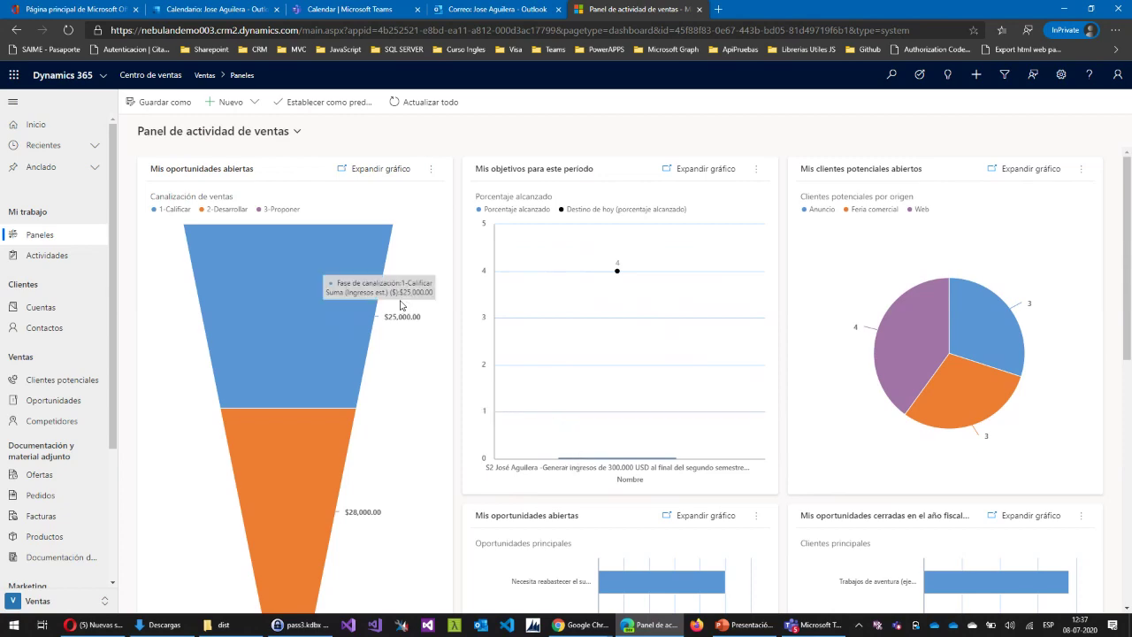
pyautogui.scroll(-6, 280, 204)
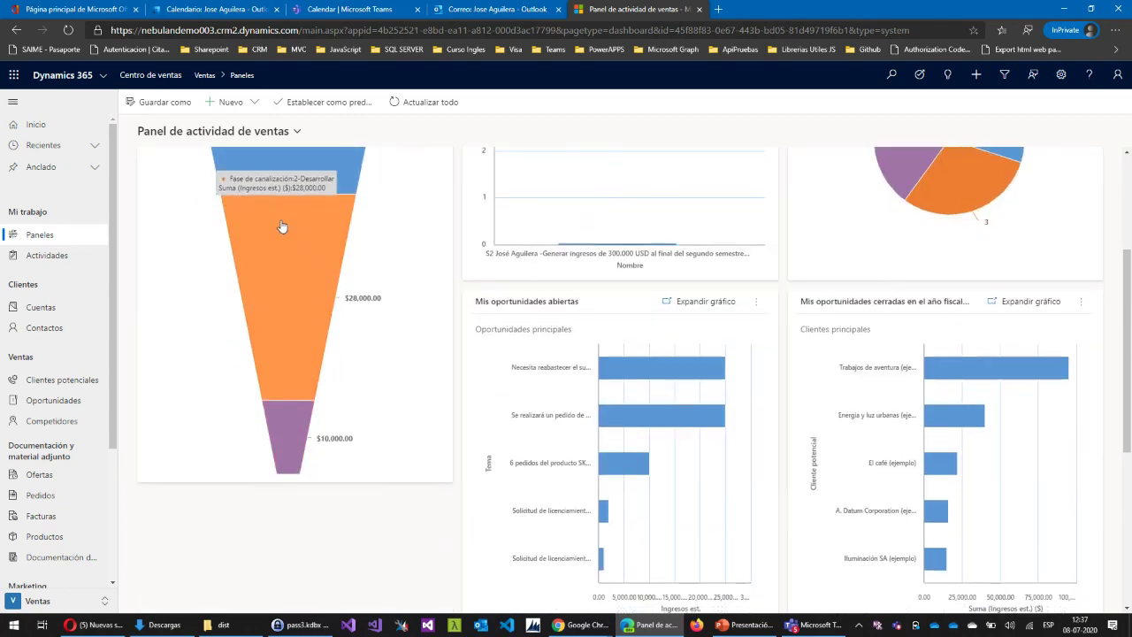
pyautogui.scroll(4, 281, 212)
pyautogui.scroll(2, 281, 170)
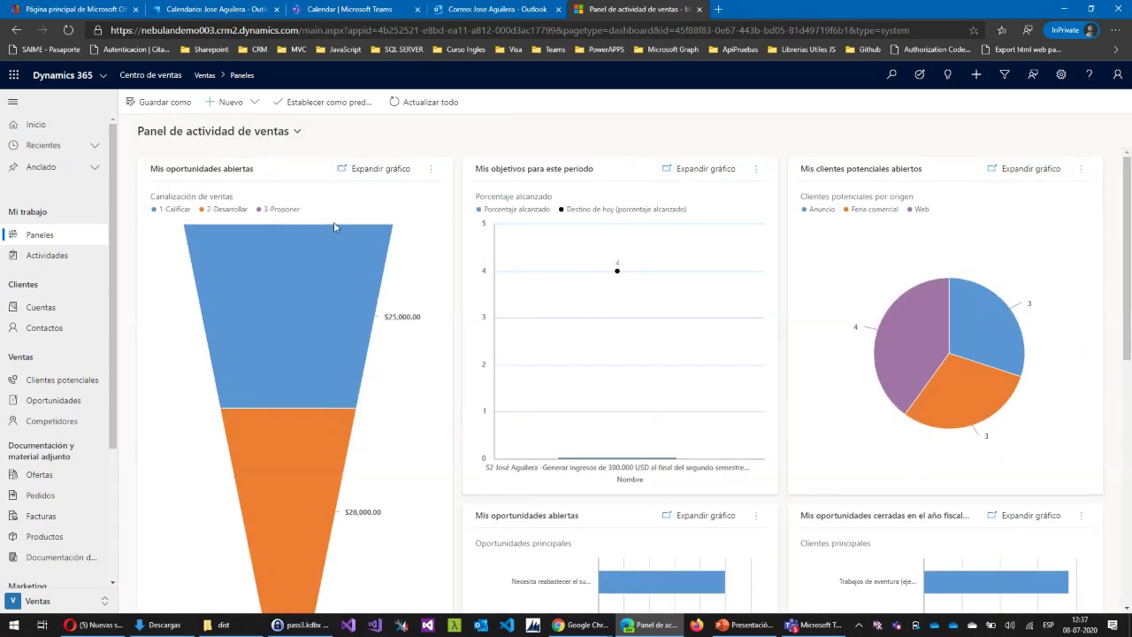
# Switch to Panel de rendimiento de ventas and examine the progress charts for personal and group revenue goals
pyautogui.click(296, 130)
pyautogui.click(268, 190)
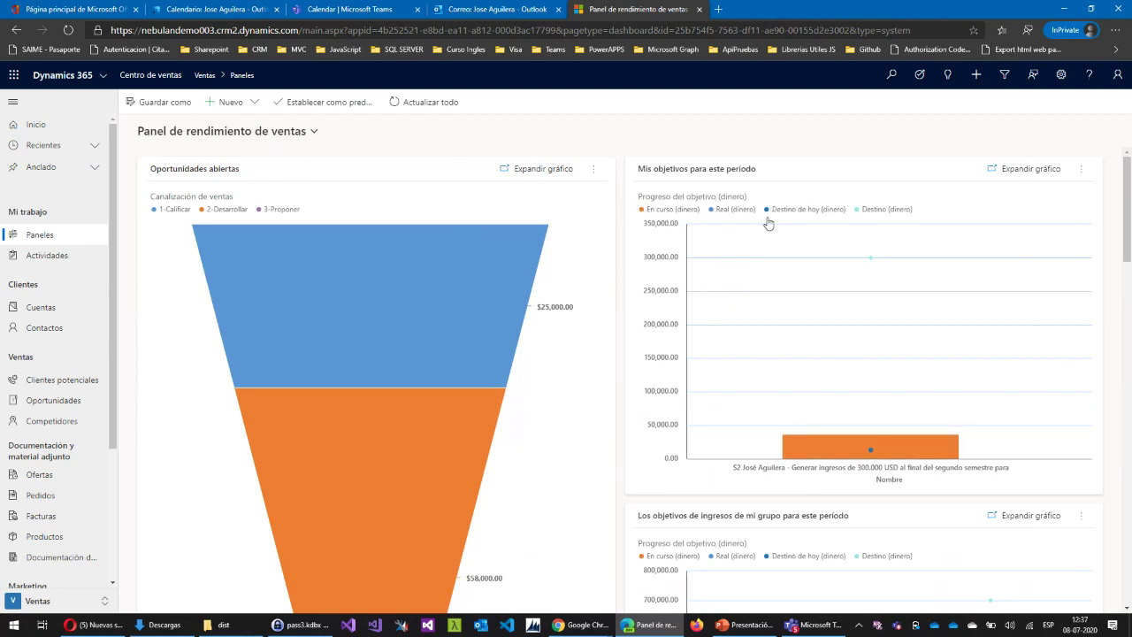
pyautogui.scroll(-3, 768, 227)
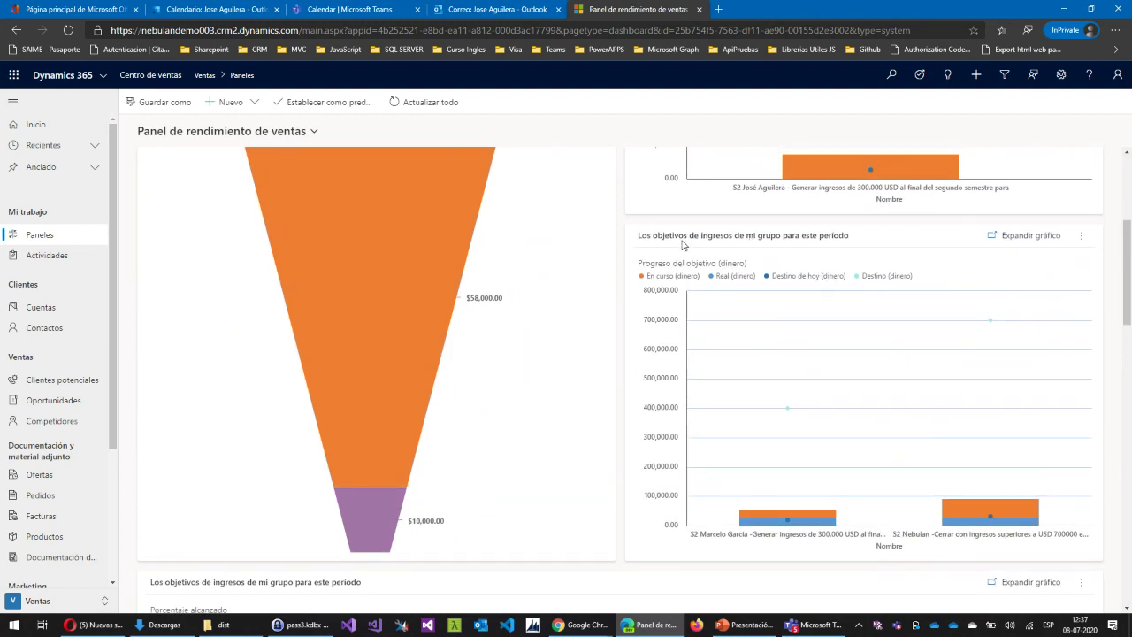
pyautogui.moveTo(638, 235); pyautogui.dragTo(867, 245)
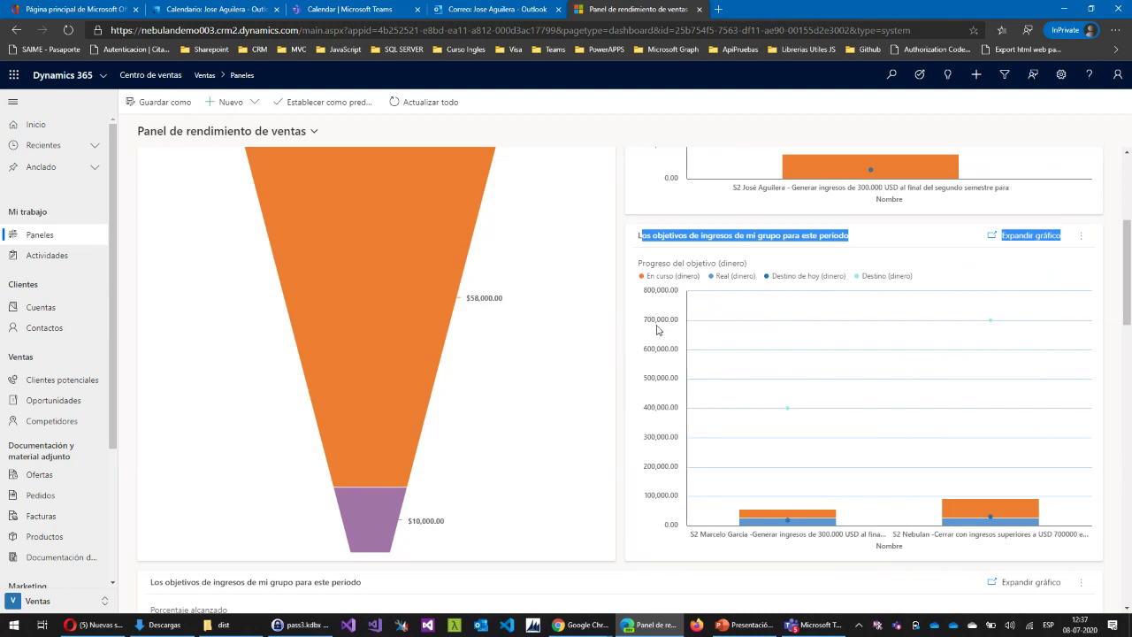
pyautogui.moveTo(758, 526)
pyautogui.scroll(-1, 926, 485)
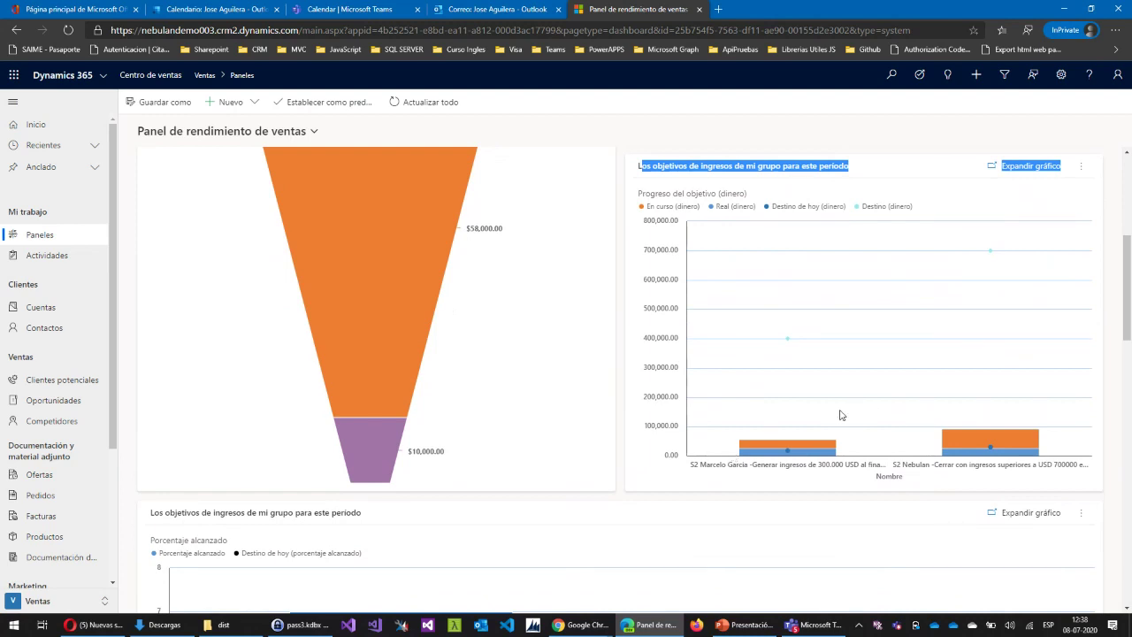
# Examine the group goals' percentage achieved chart and the closed opportunities charts by owner for the current fiscal year
pyautogui.scroll(-4, 793, 421)
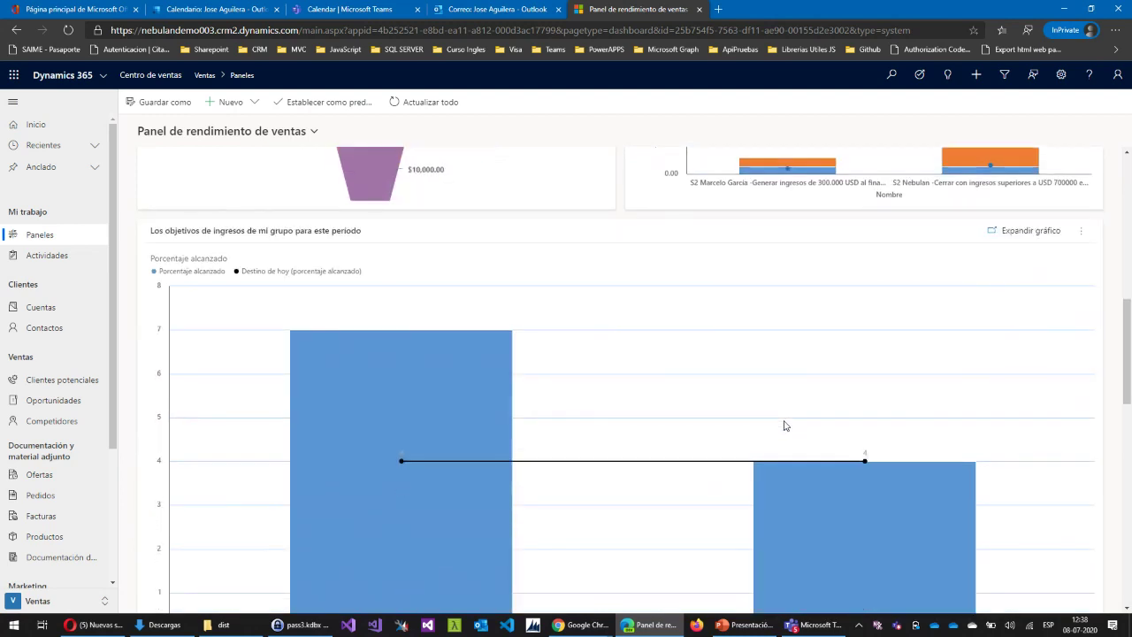
pyautogui.scroll(1, 184, 290)
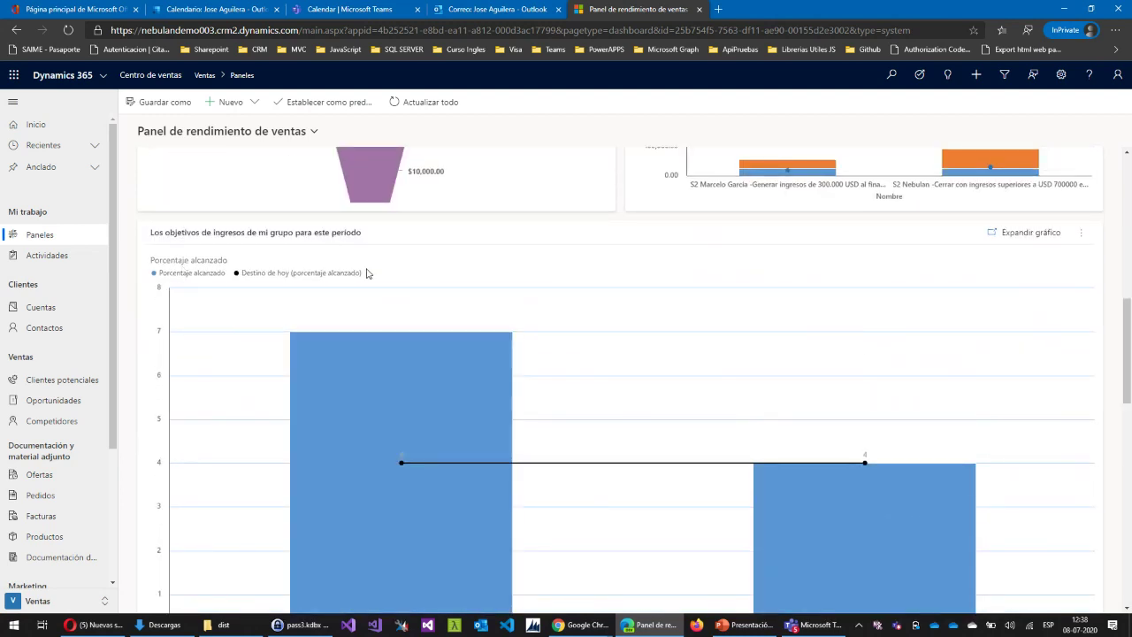
pyautogui.scroll(-3, 367, 273)
pyautogui.moveTo(885, 298)
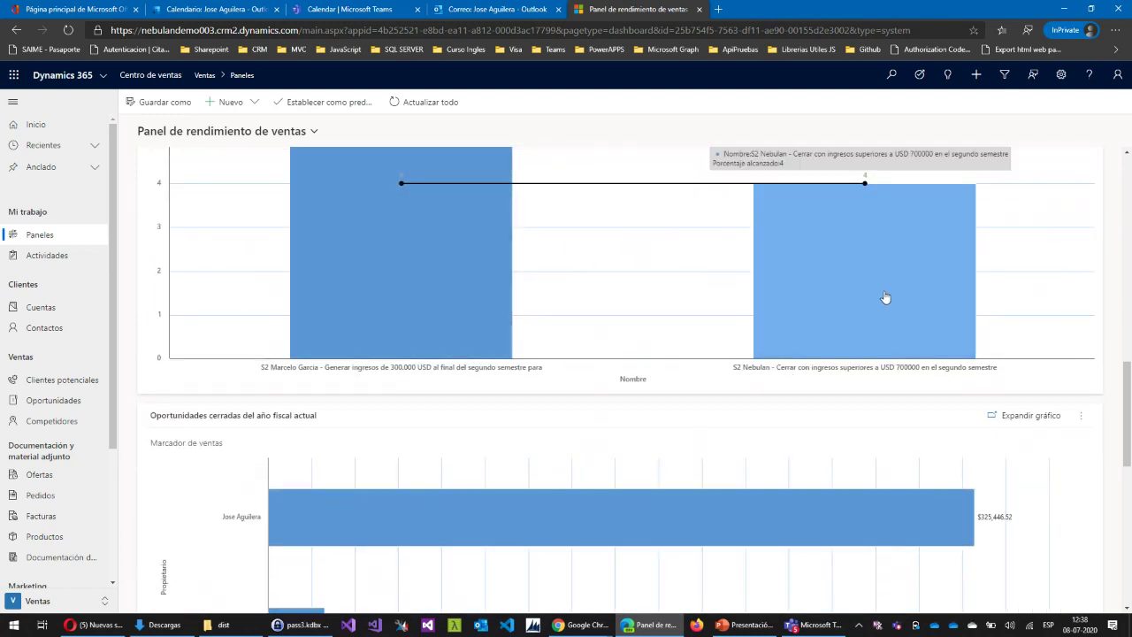
pyautogui.scroll(-3, 450, 344)
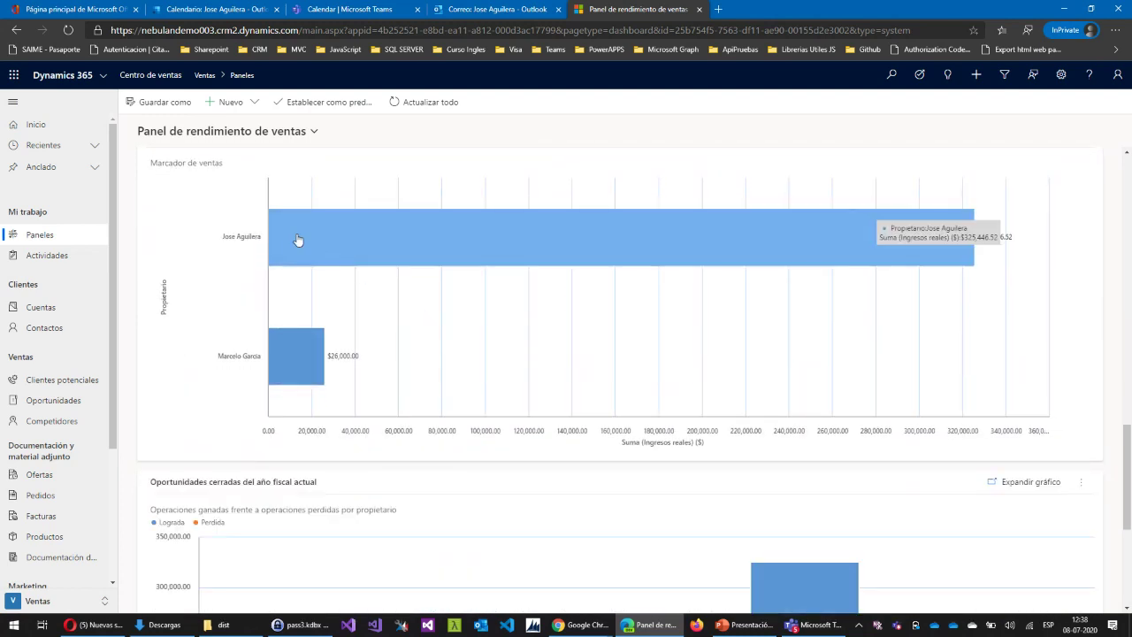
pyautogui.scroll(1, 298, 240)
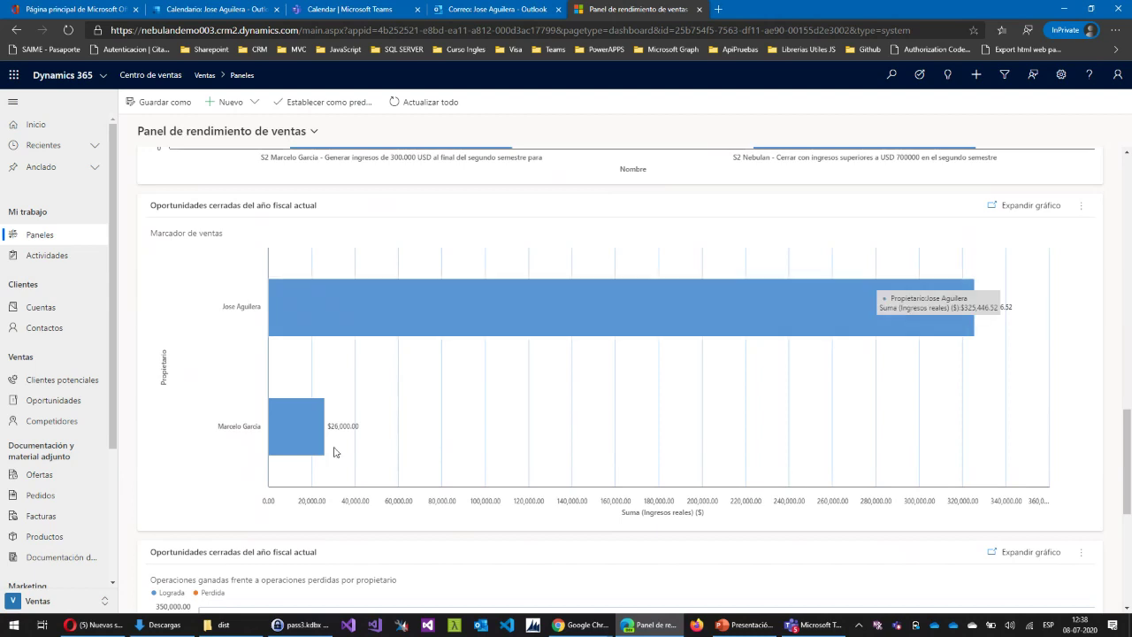
pyautogui.scroll(2, 445, 422)
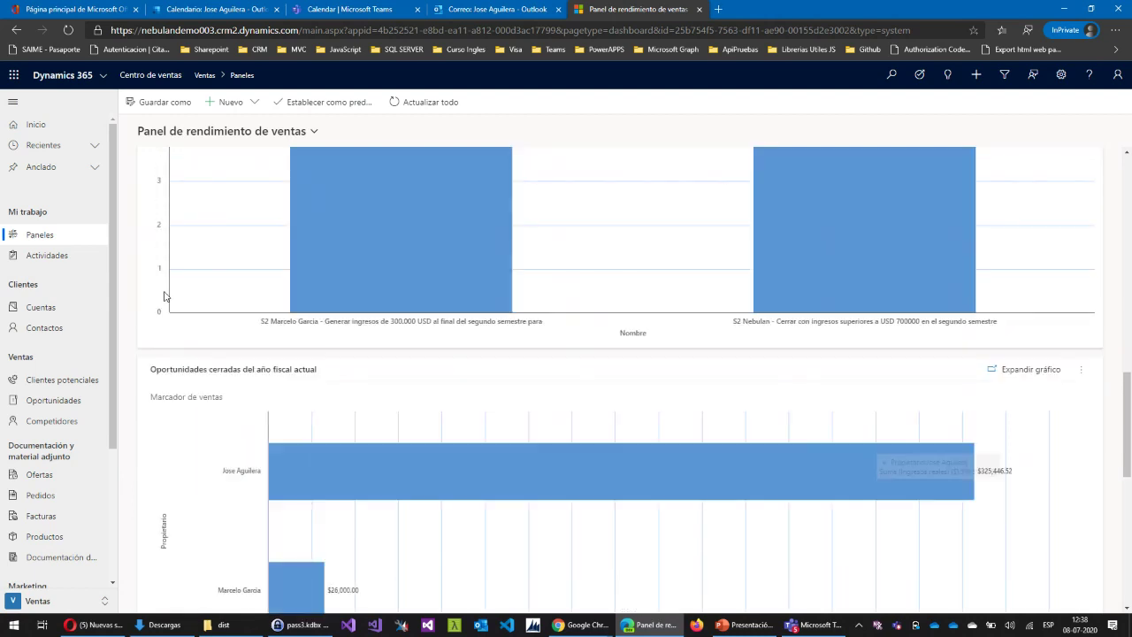
pyautogui.scroll(2, 164, 296)
# Open the opportunities list and switch it to the Mis oportunidades abiertas view
pyautogui.click(36, 401)
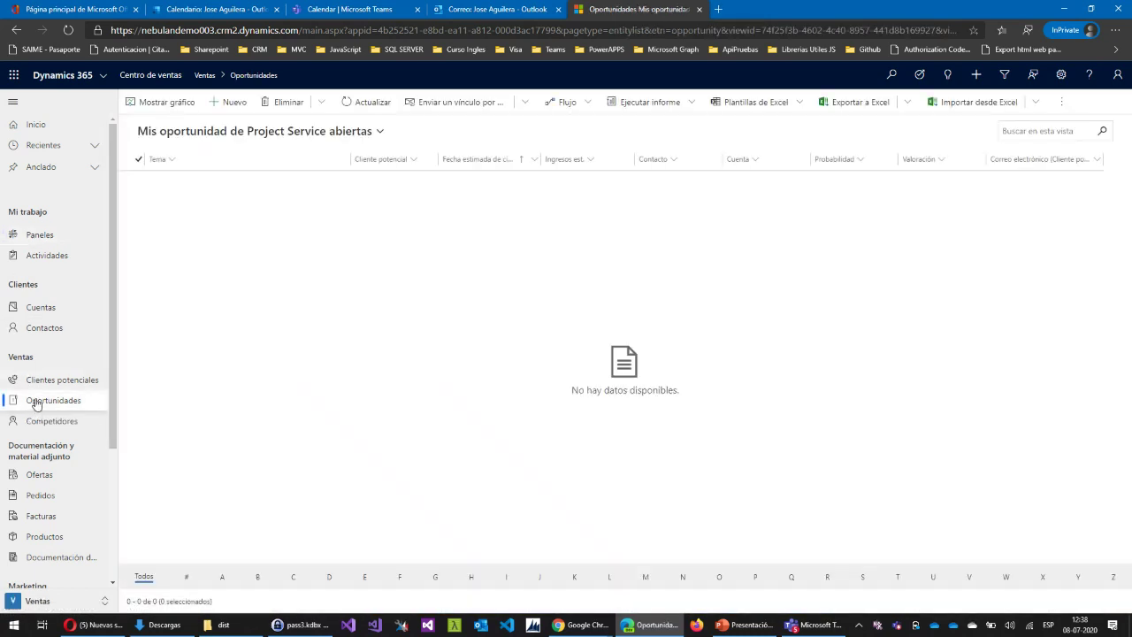
pyautogui.click(270, 133)
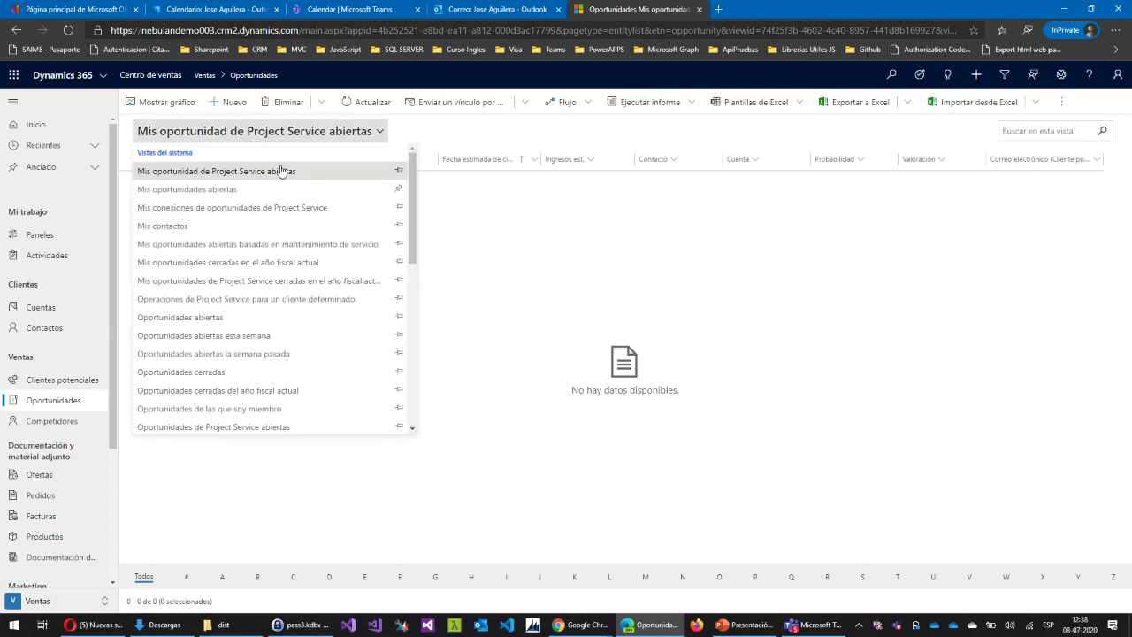
pyautogui.click(276, 190)
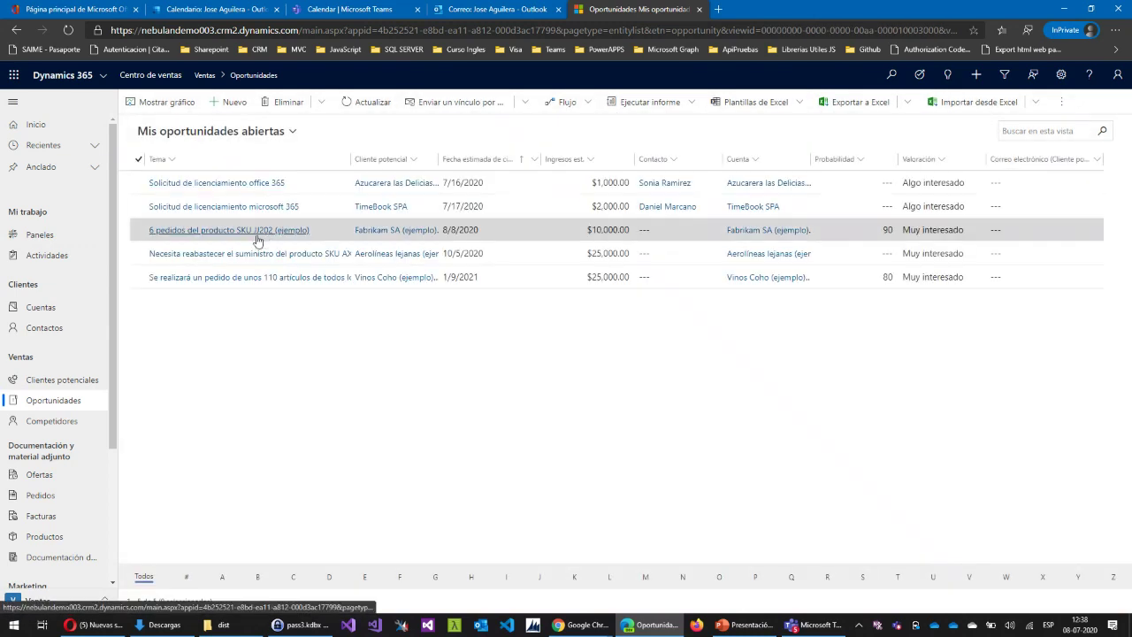
# Open the opportunity Solicitud de licenciamiento office 365 and review its product lines and summary
pyautogui.click(234, 183)
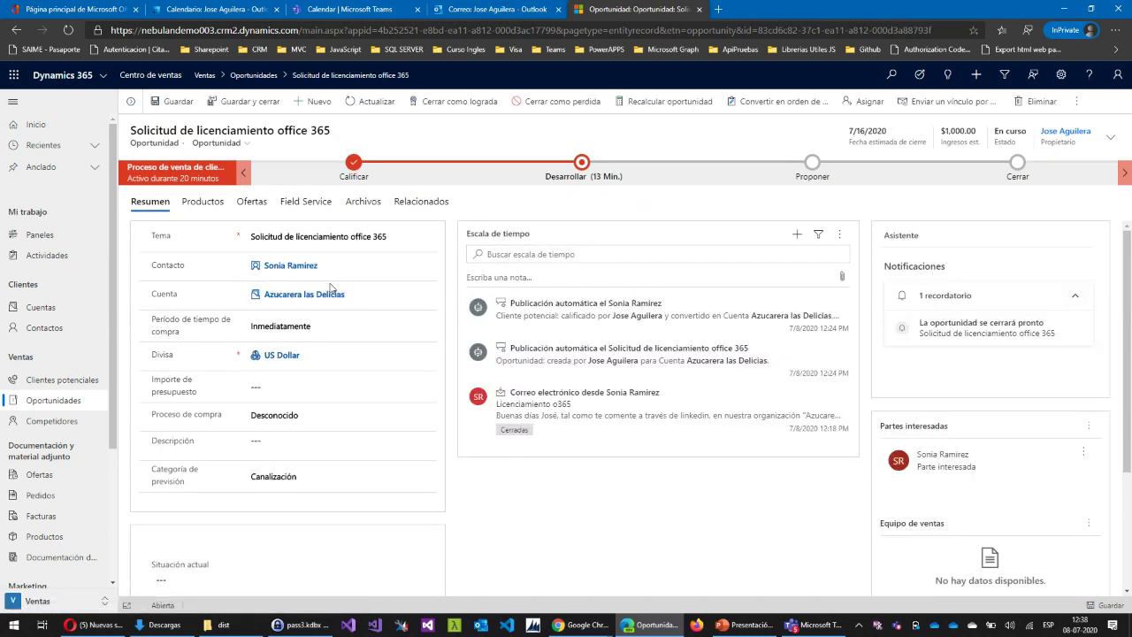
pyautogui.click(186, 212)
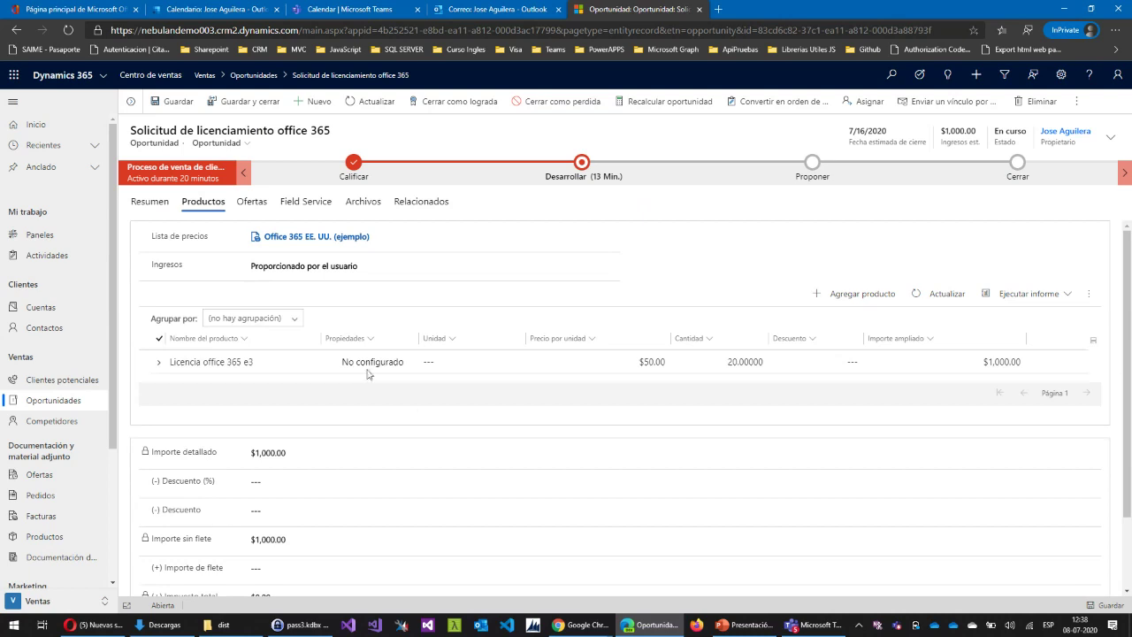
pyautogui.scroll(-1, 337, 482)
pyautogui.scroll(1, 335, 464)
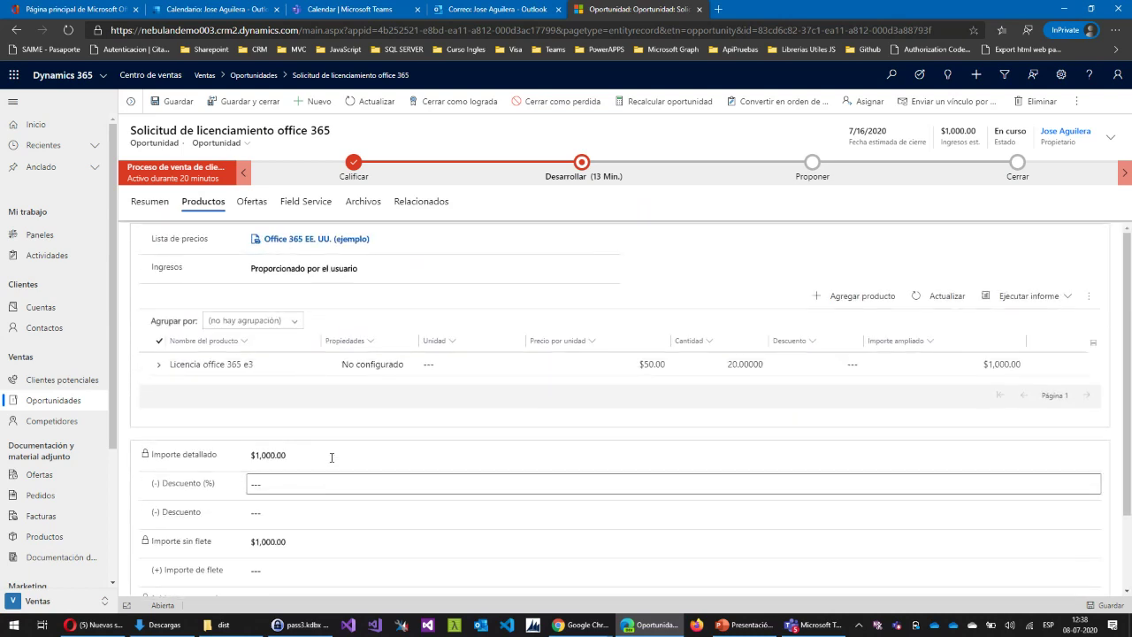
pyautogui.click(151, 202)
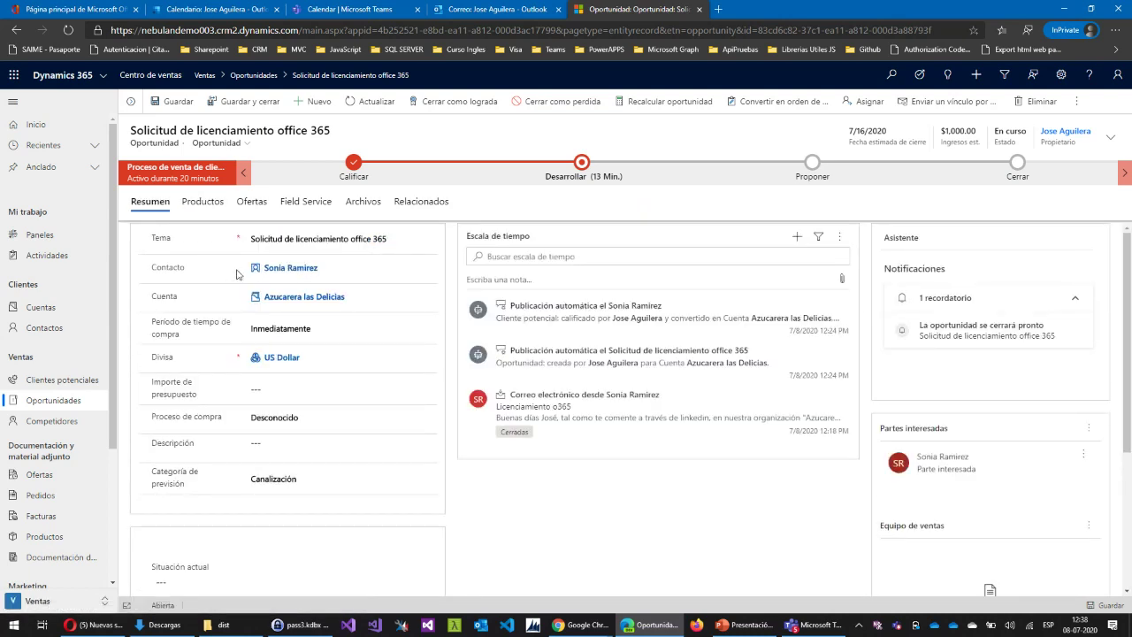
# Create an offer from the opportunity, look over its revision and shipping details, and activate it
pyautogui.click(259, 202)
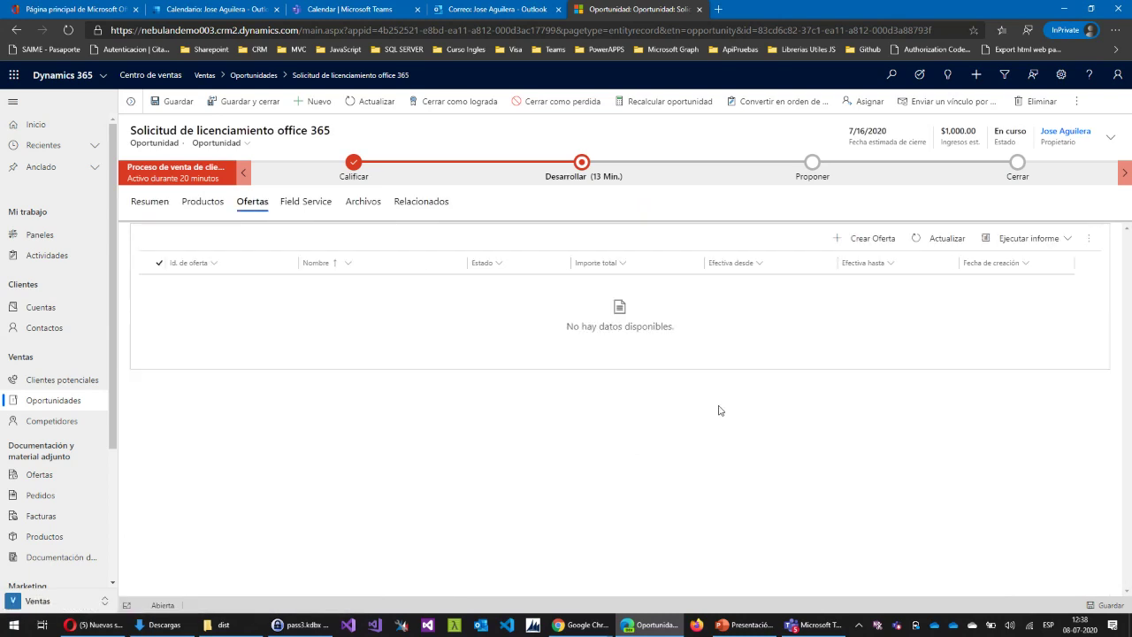
pyautogui.click(875, 240)
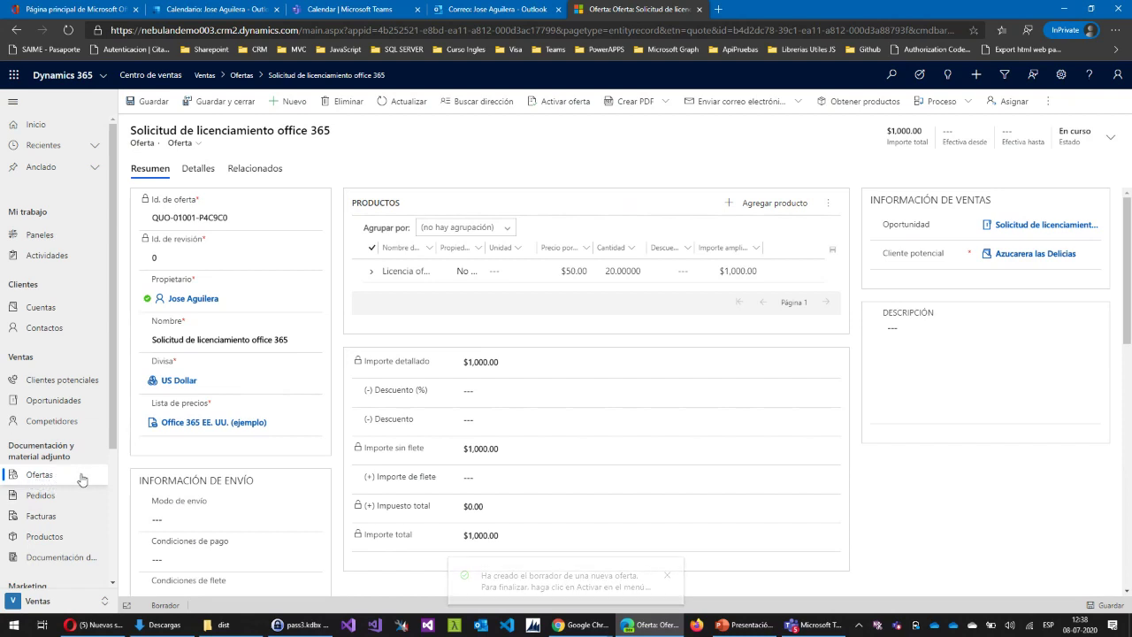
pyautogui.scroll(-3, 390, 478)
pyautogui.scroll(3, 404, 481)
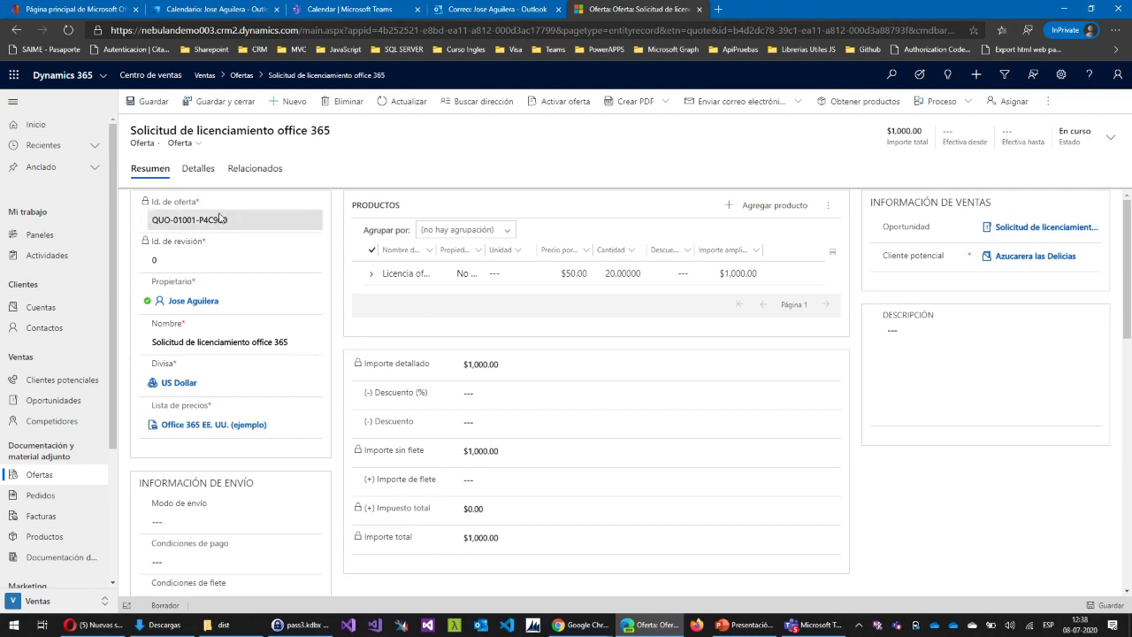
pyautogui.click(143, 264)
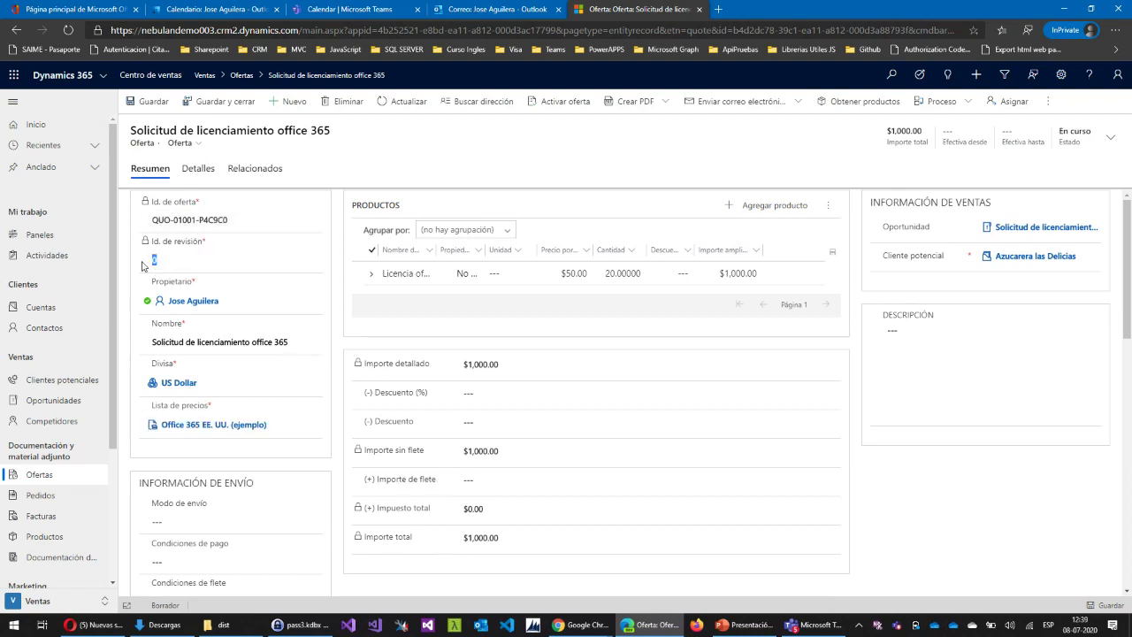
pyautogui.scroll(-5, 271, 328)
pyautogui.scroll(5, 304, 379)
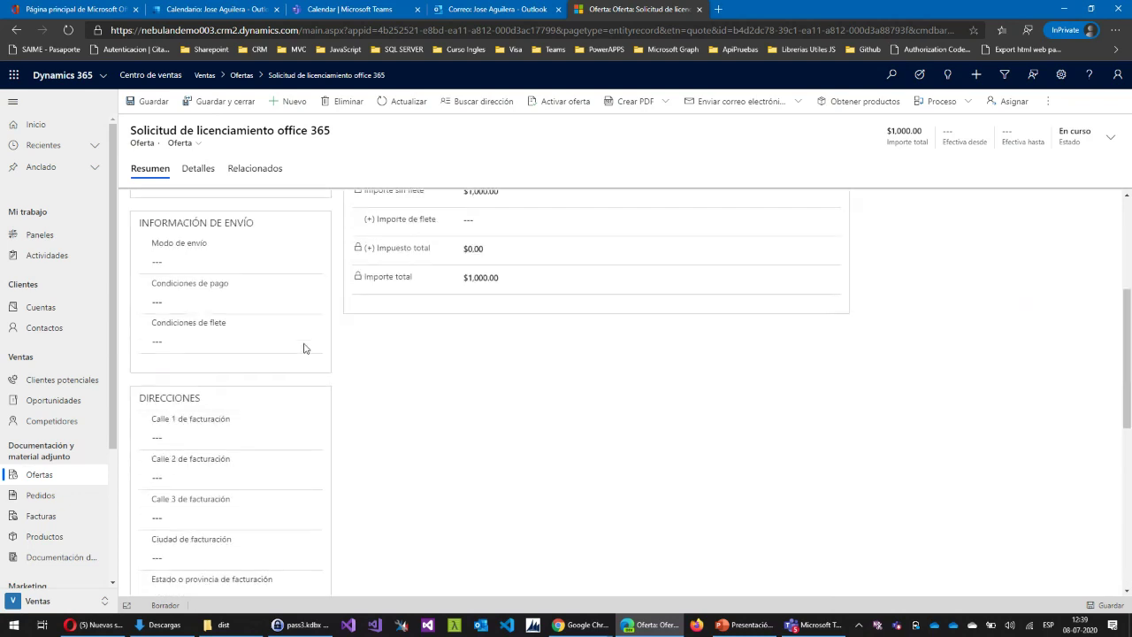
pyautogui.click(563, 102)
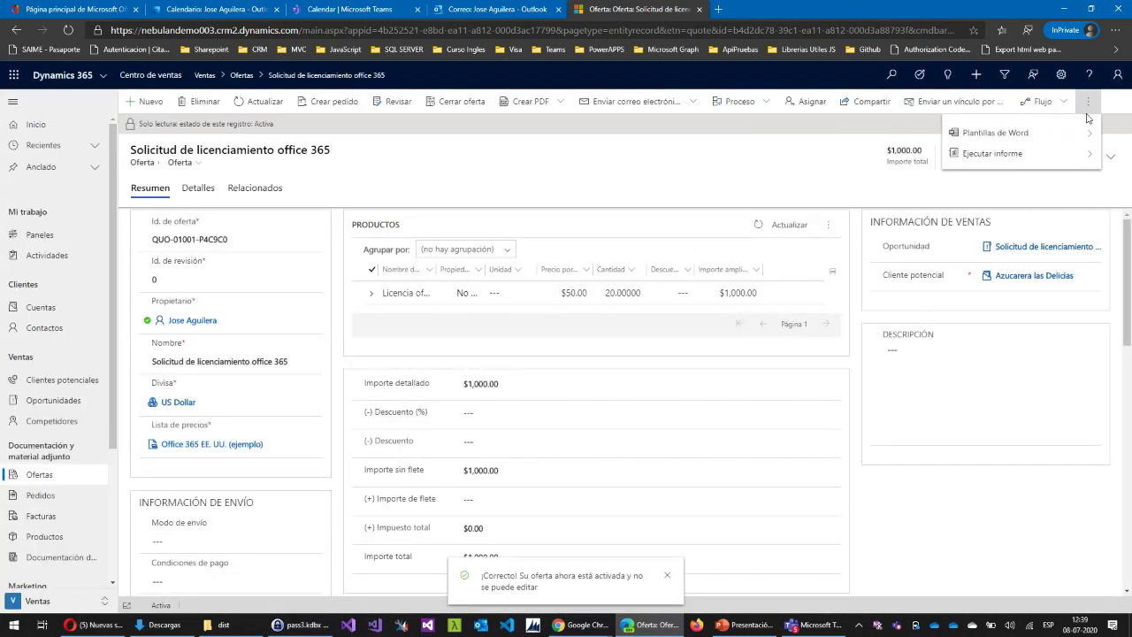
# Generate a Word document of the active offer from the Resumen de oferta template and open it in Word
pyautogui.click(1090, 159)
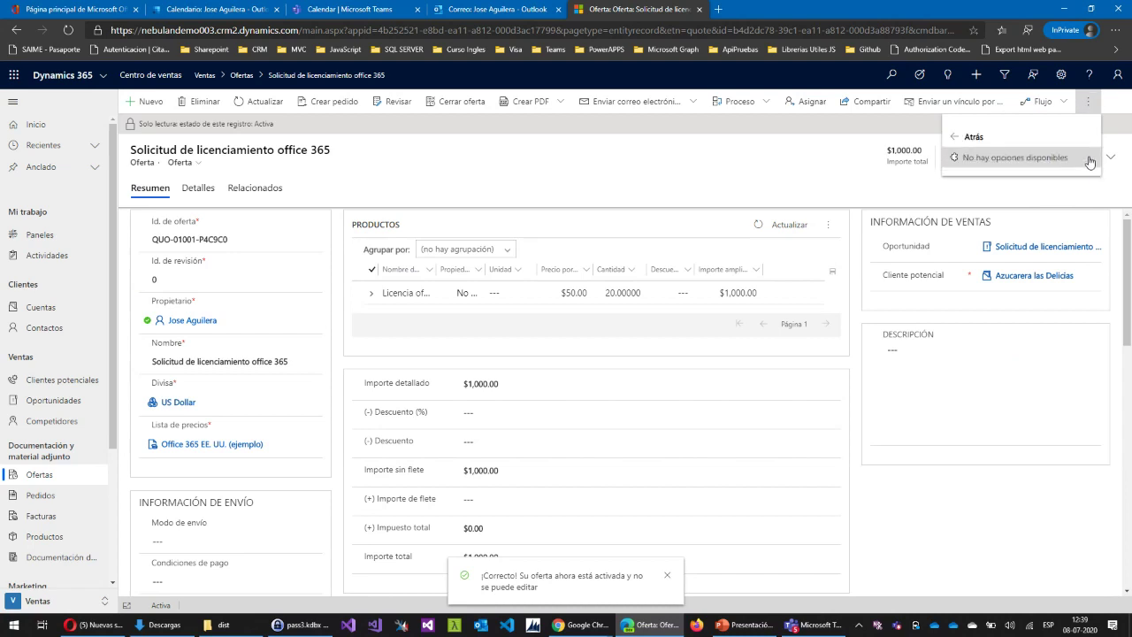
pyautogui.click(1087, 104)
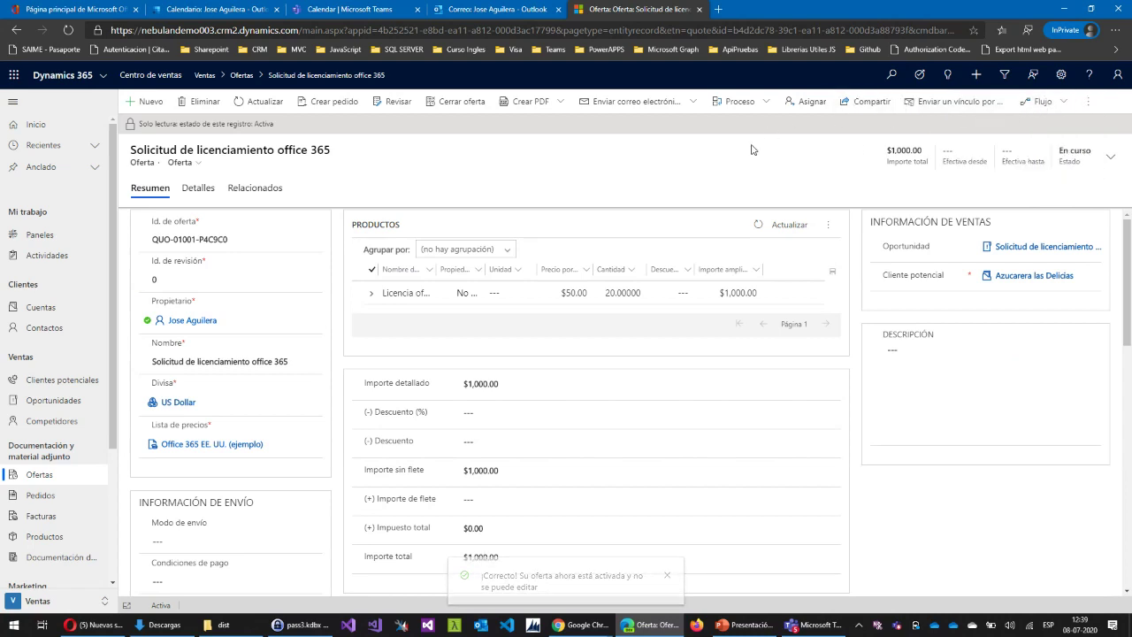
pyautogui.click(1087, 103)
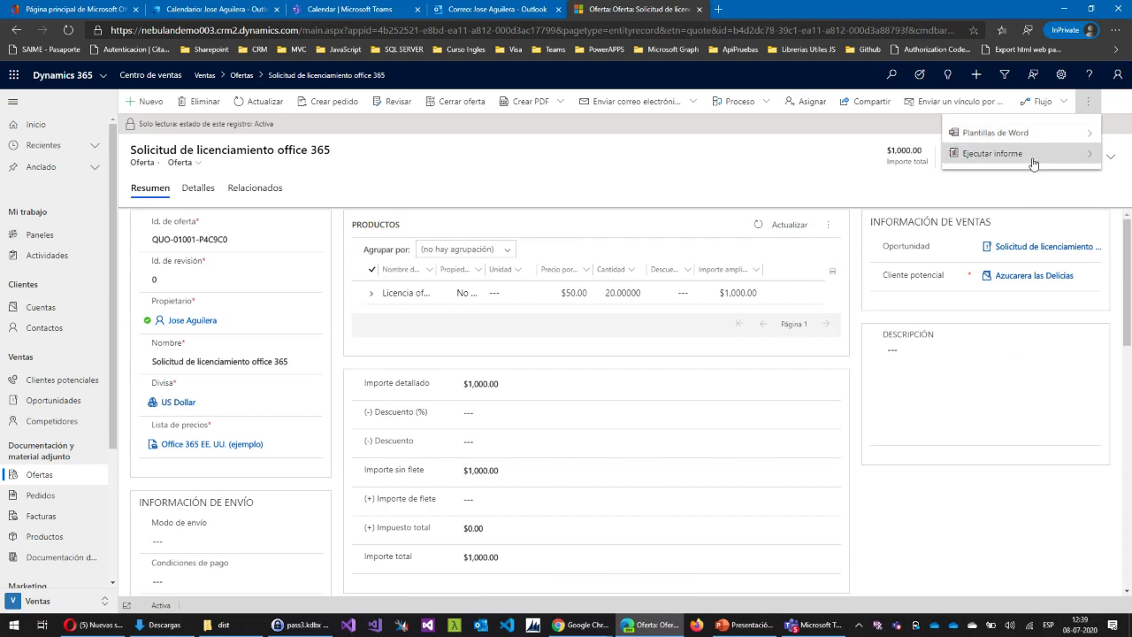
pyautogui.click(1086, 135)
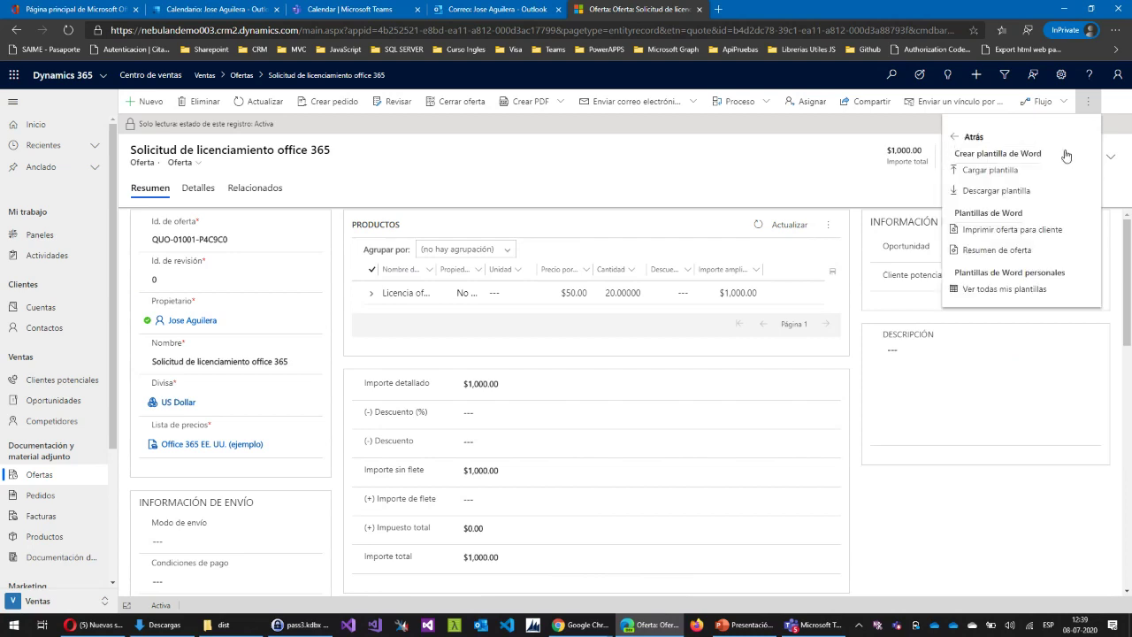
pyautogui.click(985, 231)
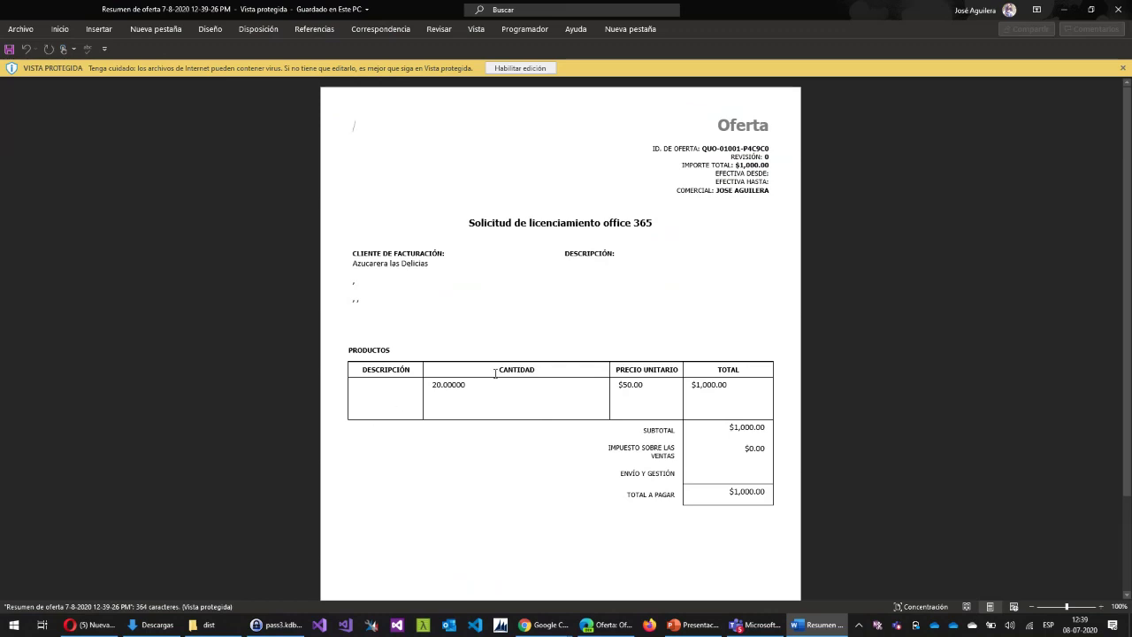
# Examine the title, offer ID and billing customer address lines in the Word offer, and close the document
pyautogui.click(743, 126)
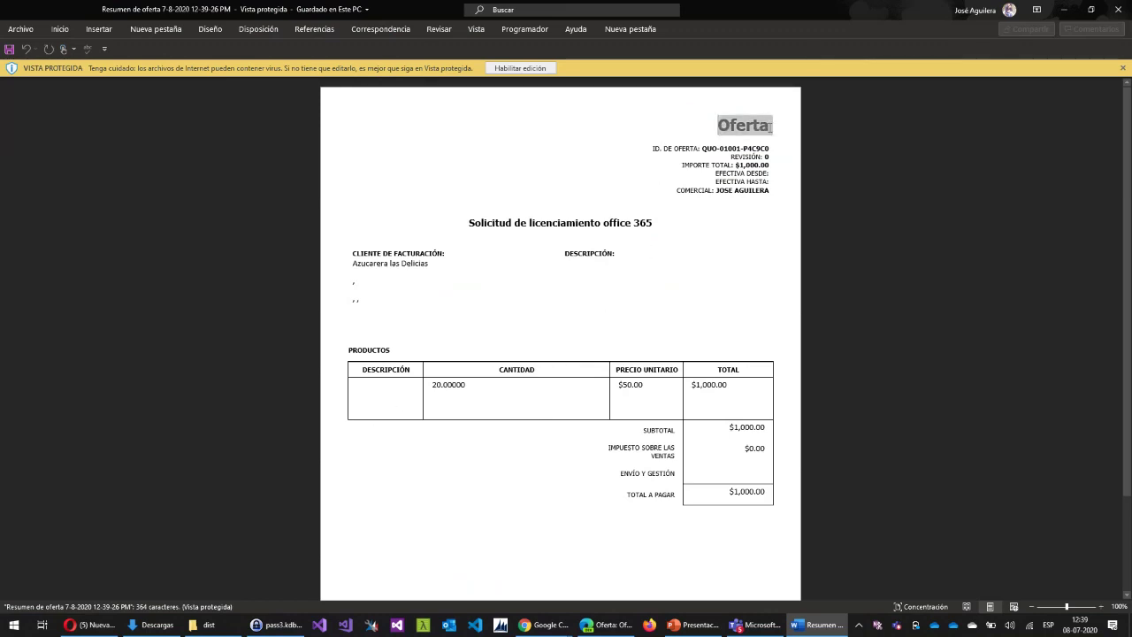
pyautogui.click(713, 150)
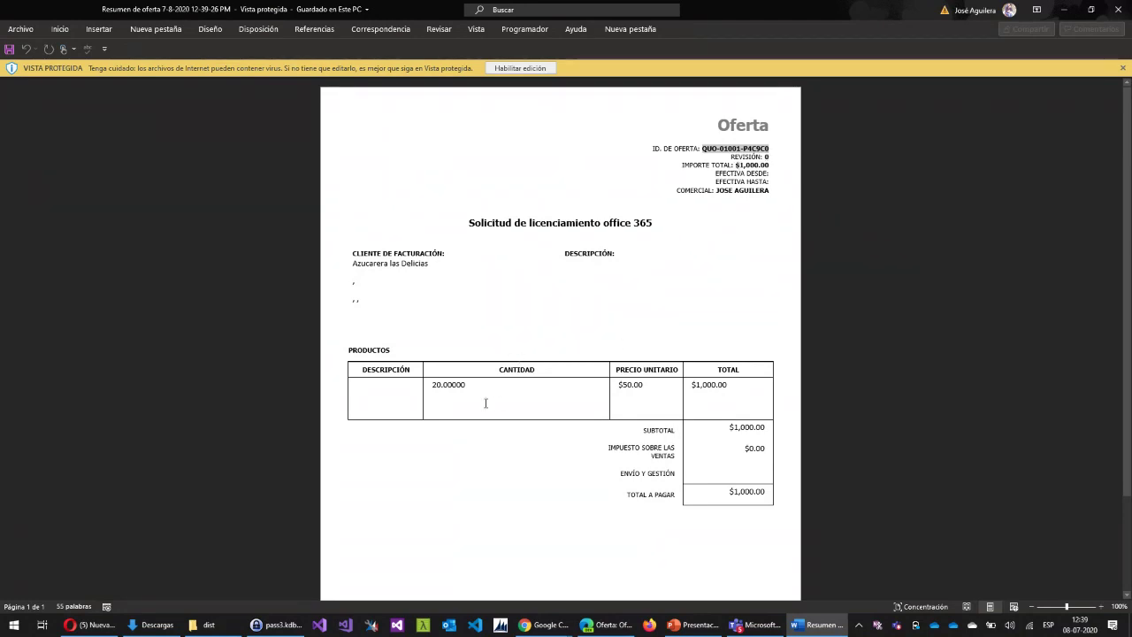
pyautogui.click(348, 276)
pyautogui.click(356, 288)
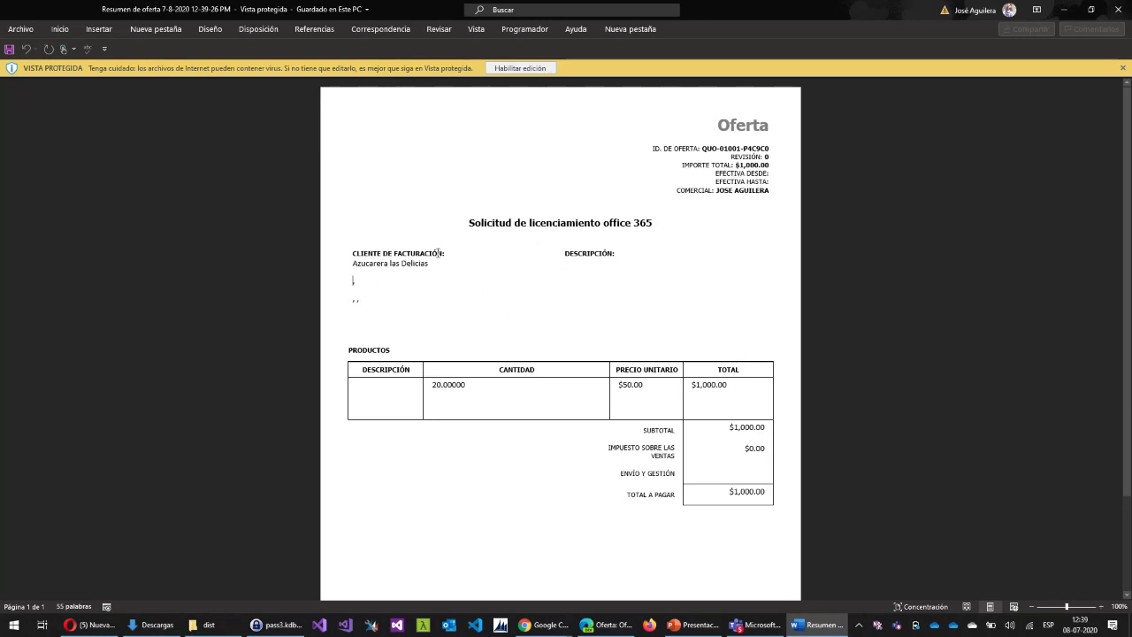
pyautogui.click(1119, 10)
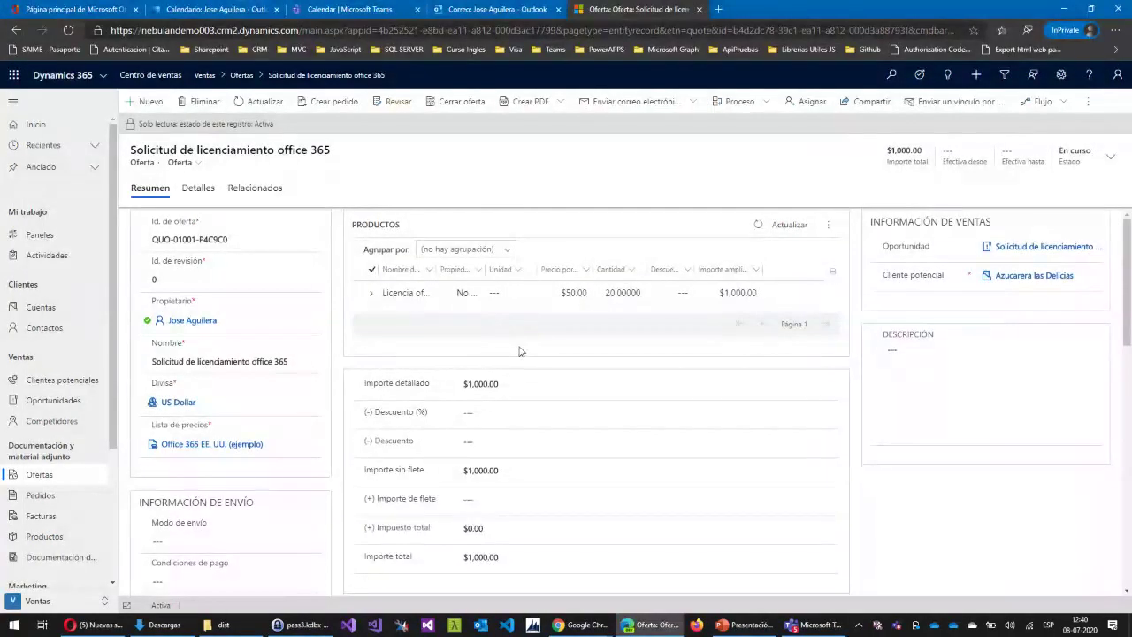
# Check the Word template options for the active offer and look over its product and amount details
pyautogui.click(1088, 101)
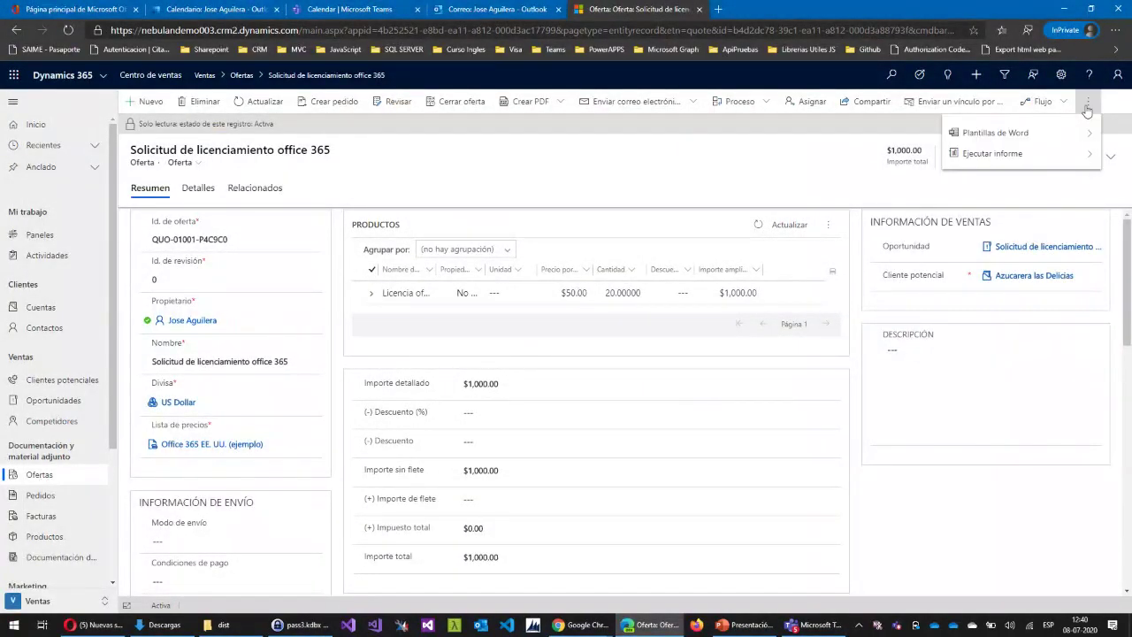
pyautogui.click(1094, 135)
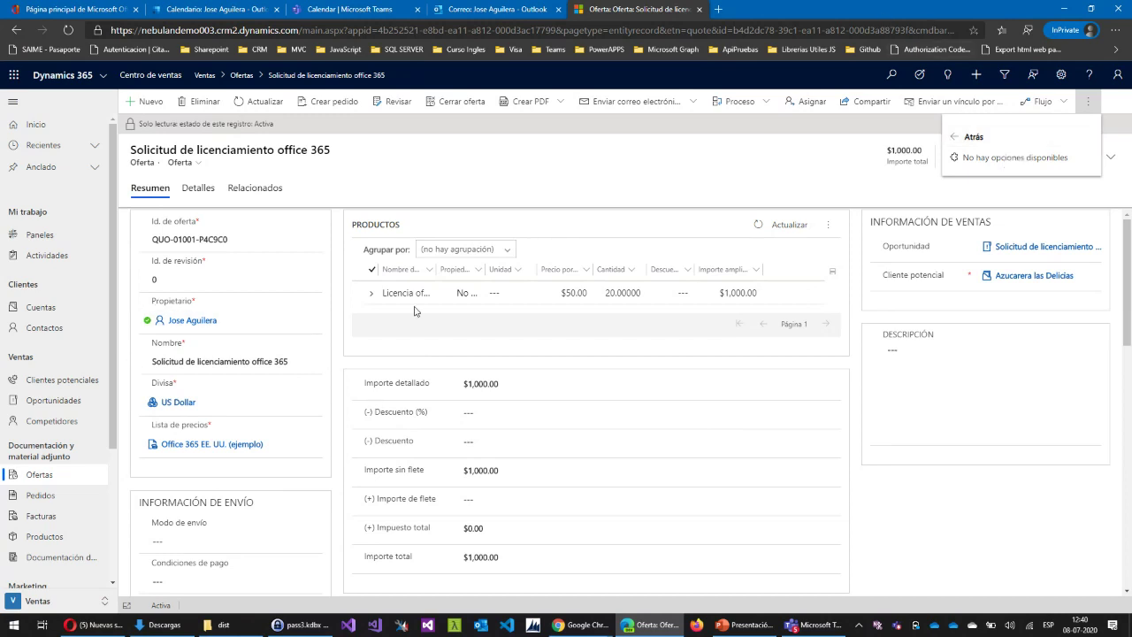
pyautogui.scroll(-1, 257, 354)
pyautogui.scroll(-2, 256, 354)
pyautogui.scroll(3, 272, 379)
# Return to the opportunities list, switch it to Mis oportunidades abiertas and open Solicitud de licenciamiento office 365
pyautogui.click(74, 405)
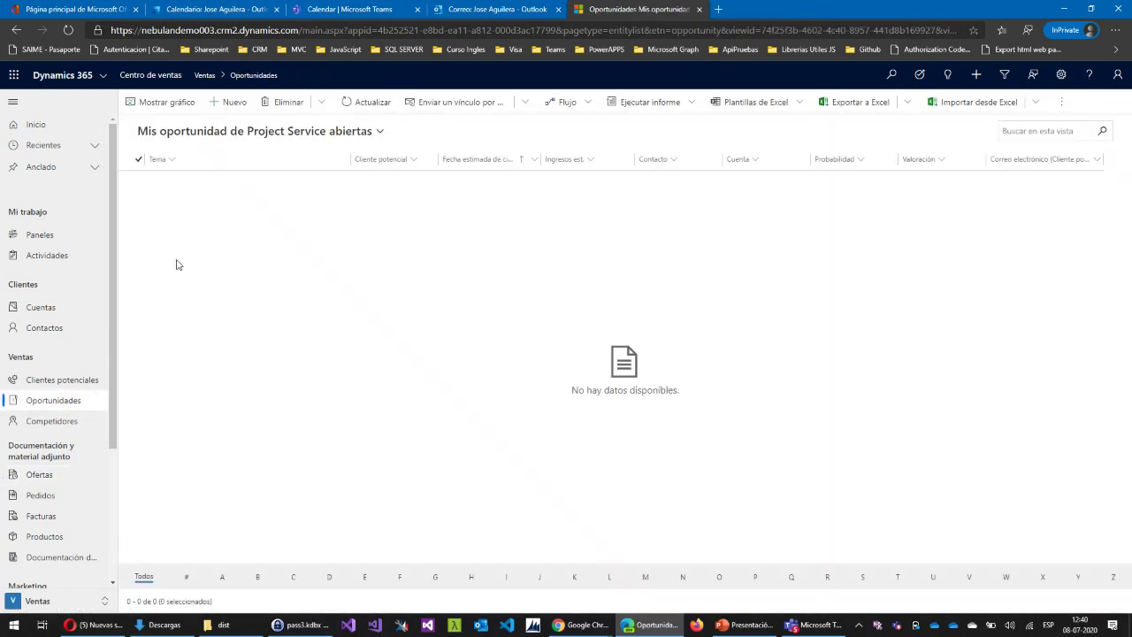
pyautogui.click(291, 130)
pyautogui.click(288, 208)
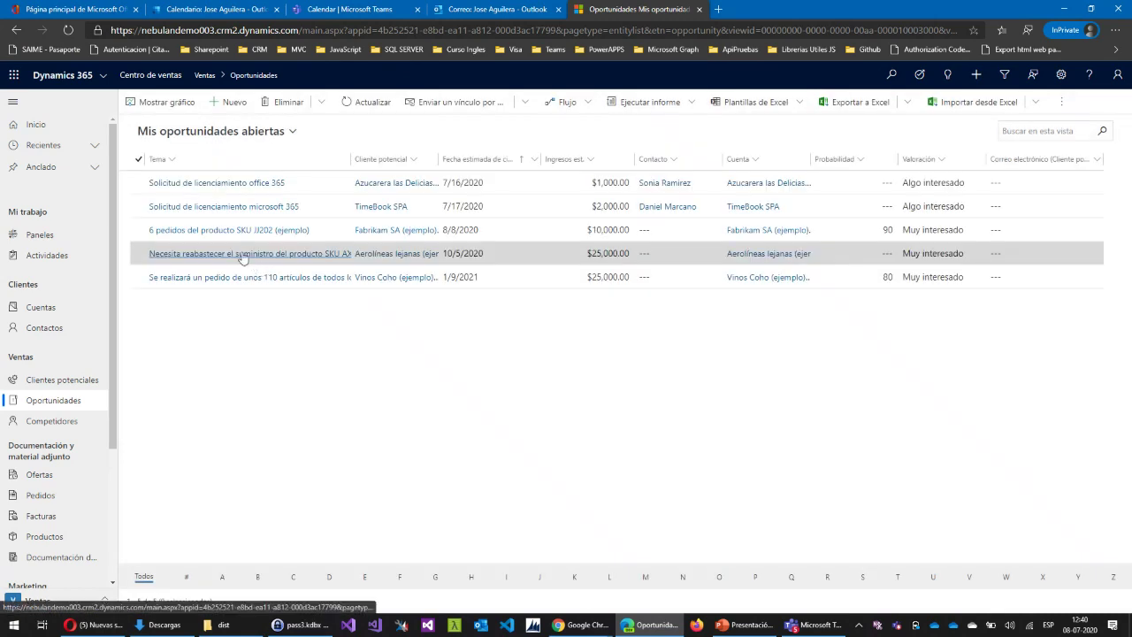
pyautogui.click(217, 182)
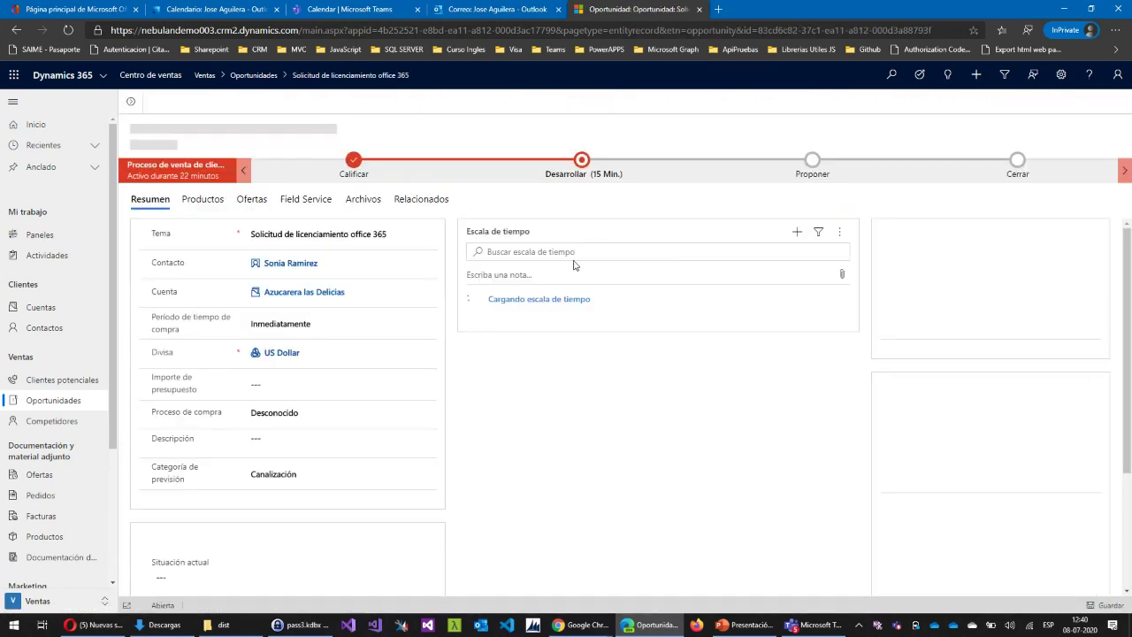
# Create an e-mail activity from the opportunity's timeline with the subject "A continuación te envio la oferta formal para esta solicitud" and save it
pyautogui.click(797, 234)
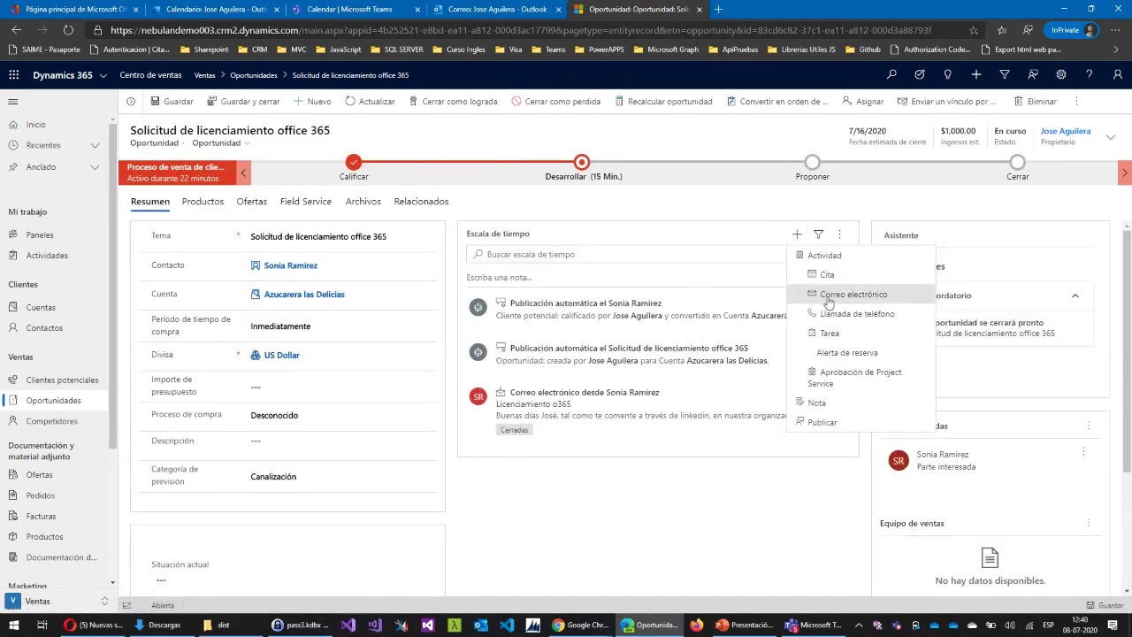
pyautogui.click(858, 298)
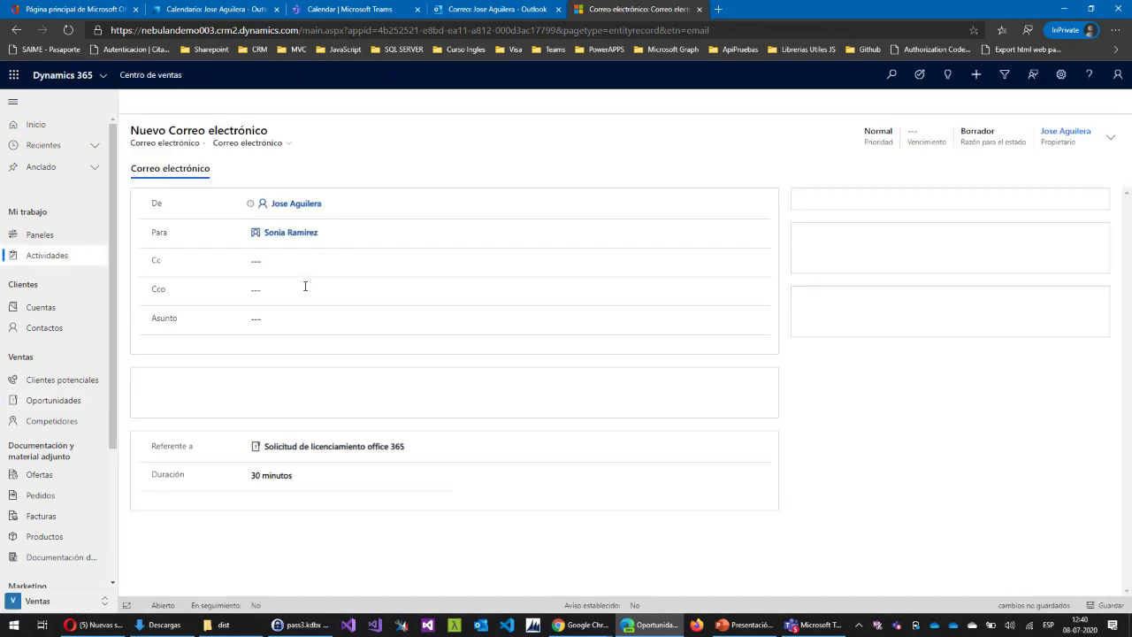
pyautogui.click(277, 322)
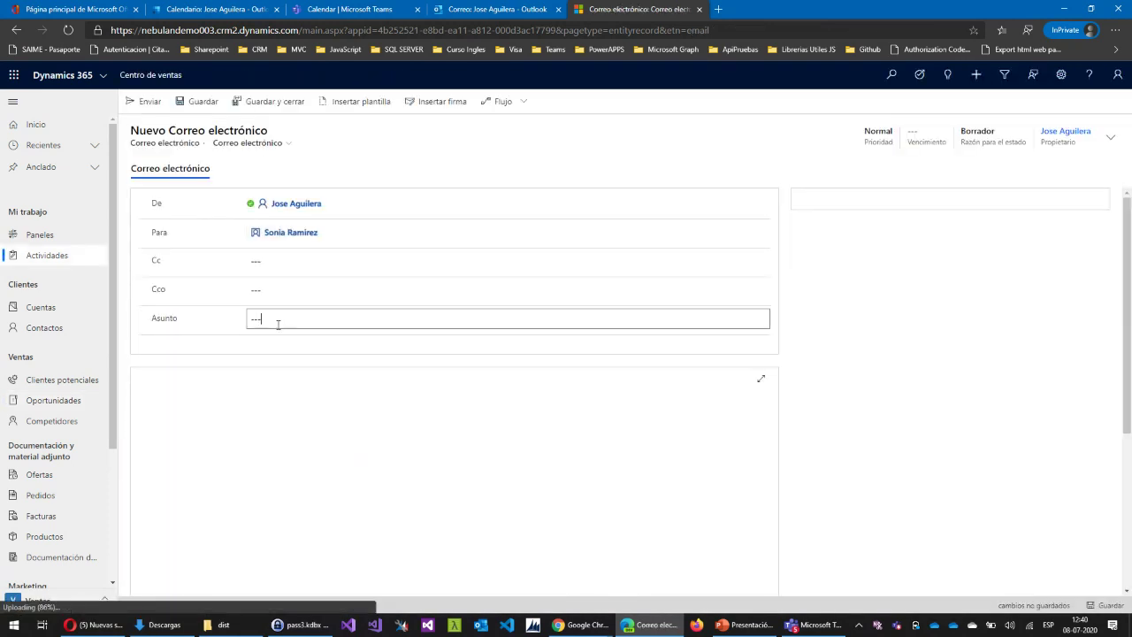
pyautogui.write('A co')
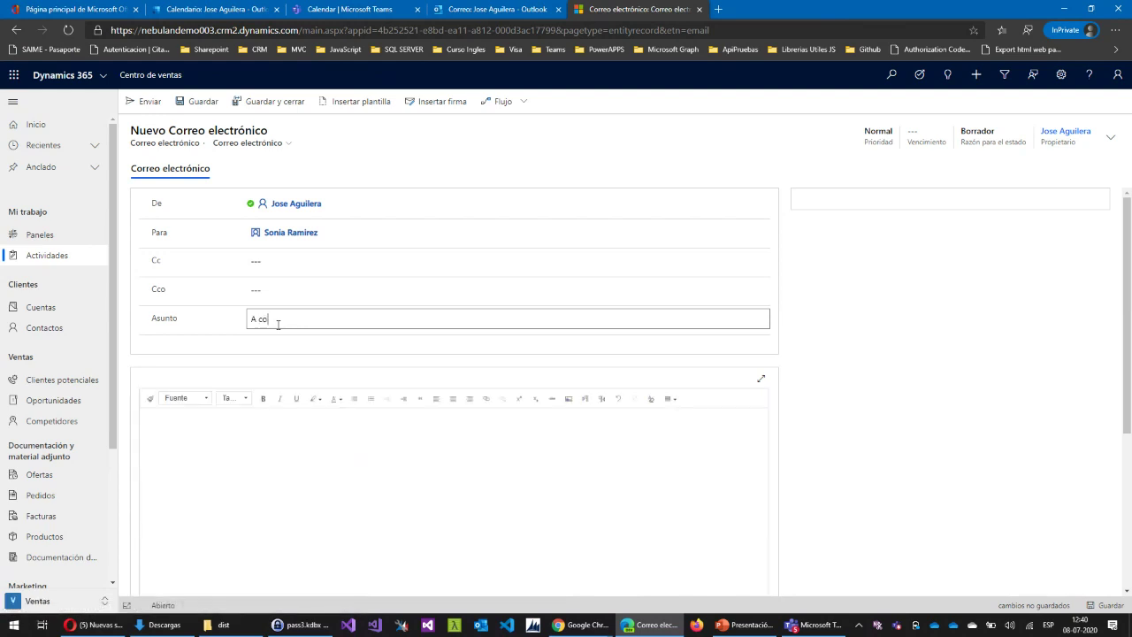
pyautogui.write('ntinuación te envio la oferta formal de')
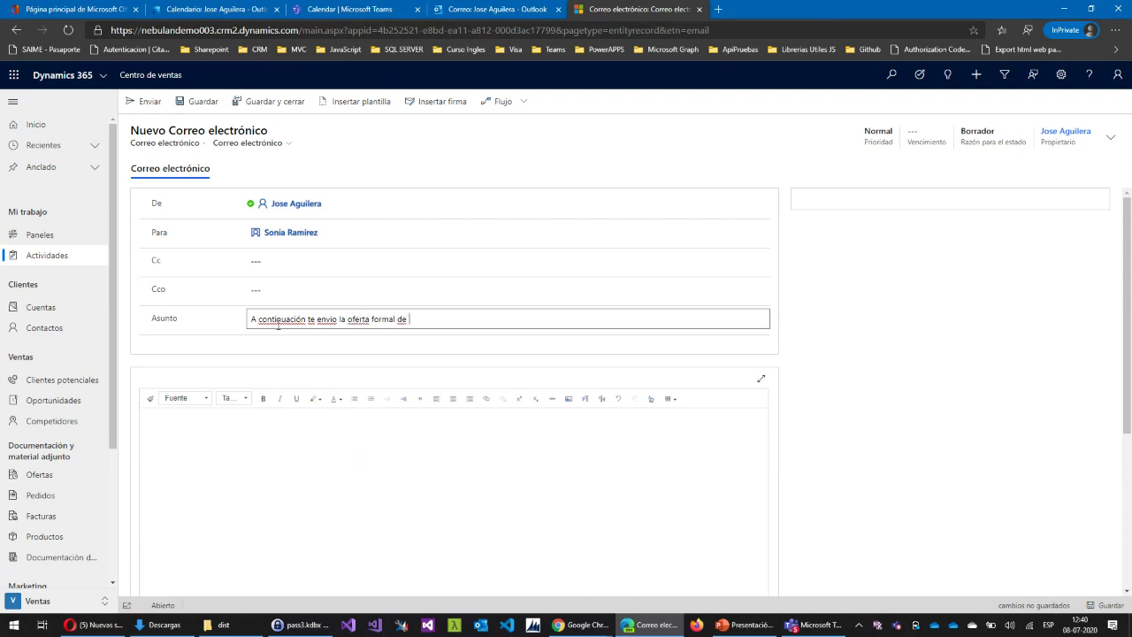
pyautogui.press('BackSpace')
pyautogui.press('BackSpace')
pyautogui.press('BackSpace')
pyautogui.write('para esta solicitud')
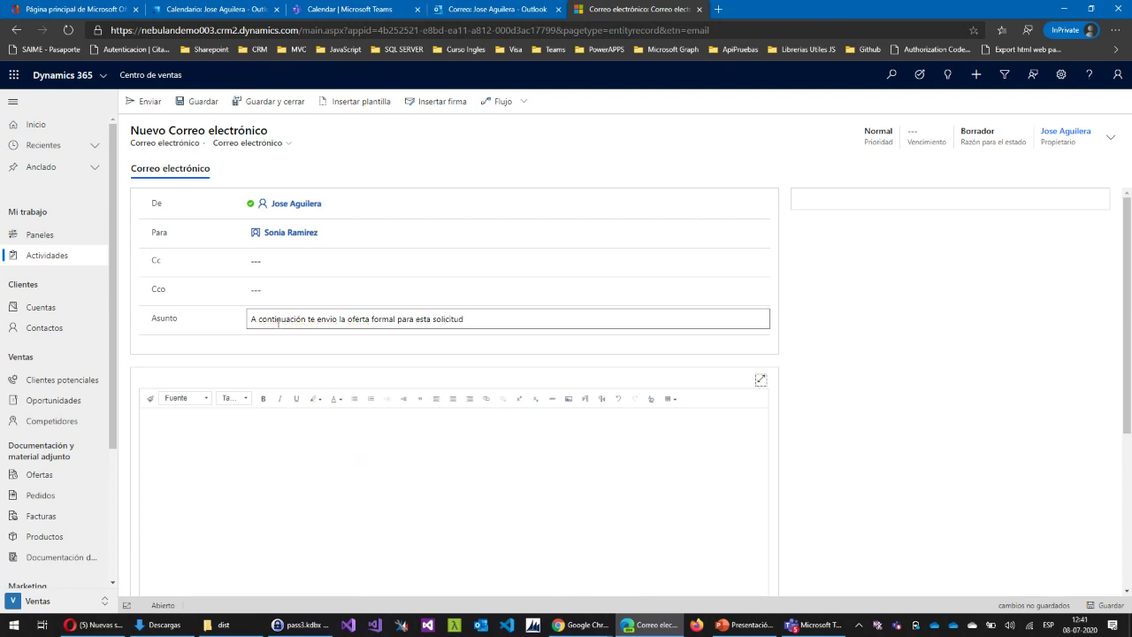
pyautogui.click(276, 358)
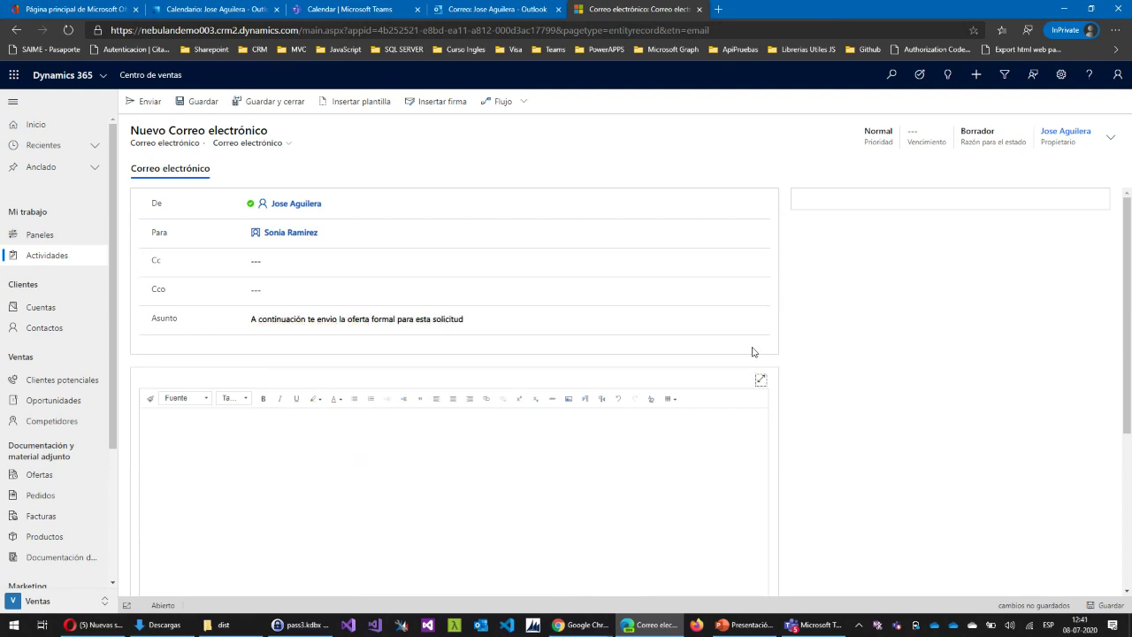
pyautogui.click(201, 101)
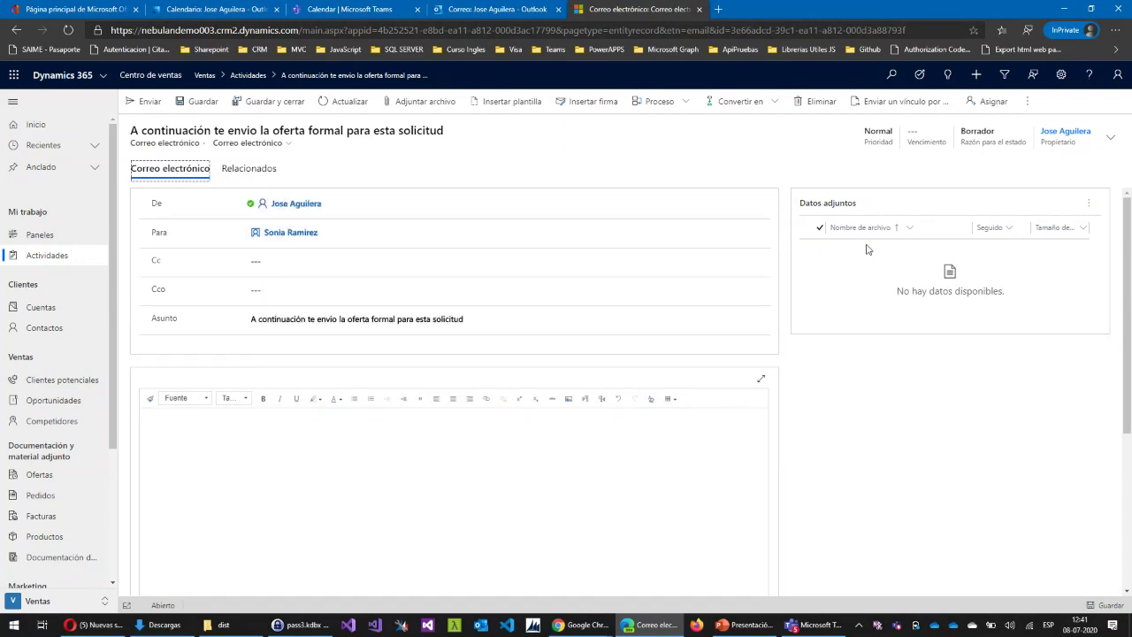
pyautogui.click(1089, 204)
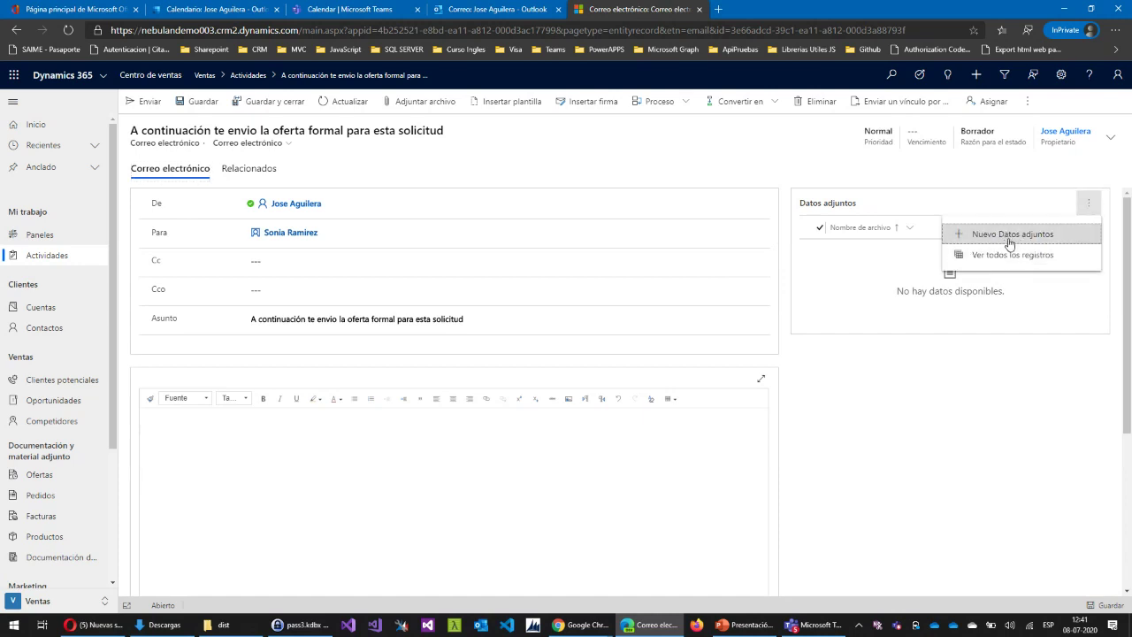
pyautogui.click(1011, 237)
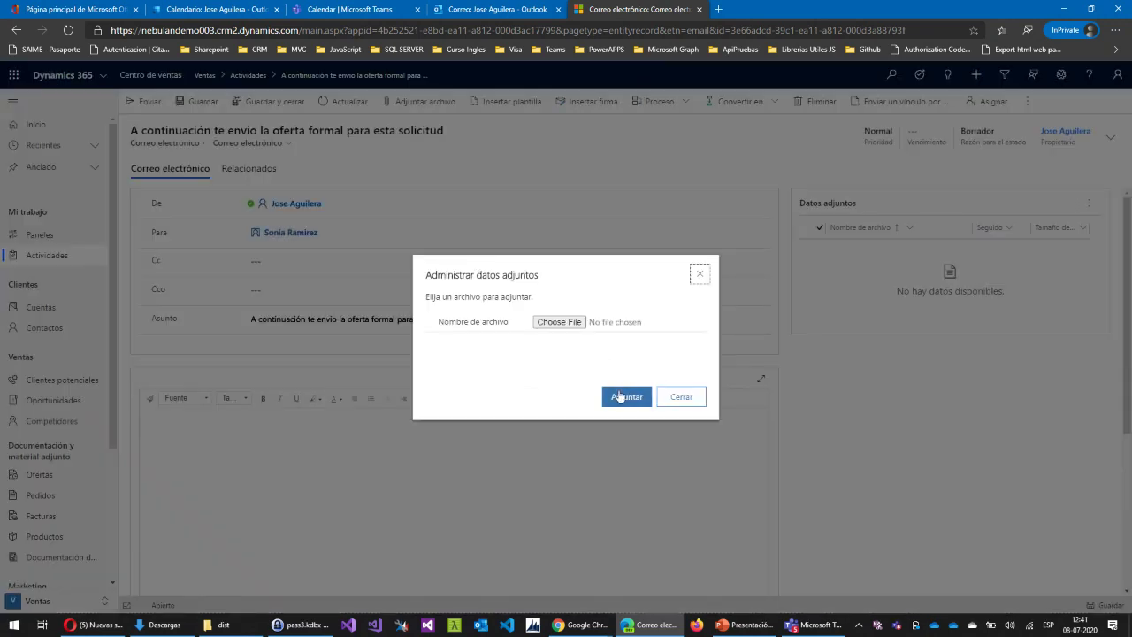
pyautogui.click(566, 322)
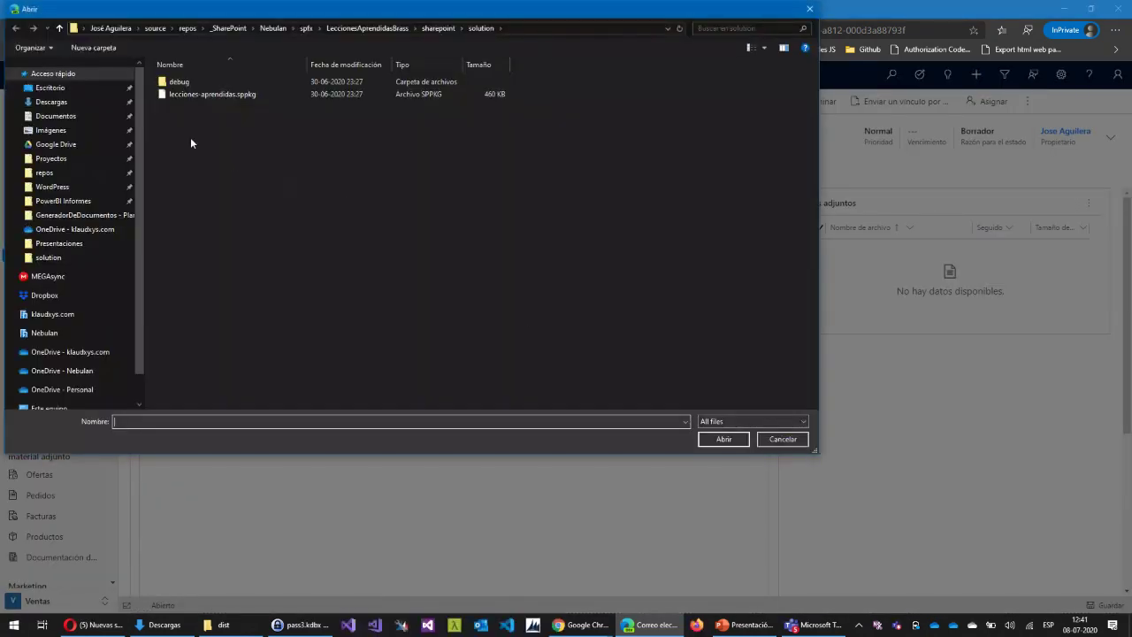
pyautogui.click(63, 88)
pyautogui.click(52, 101)
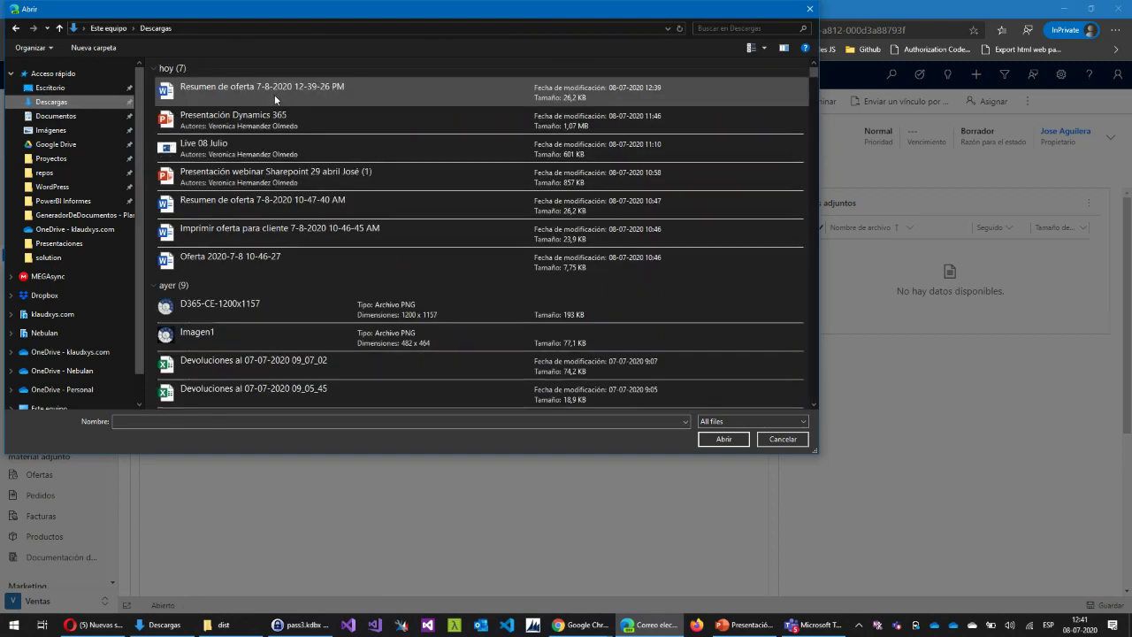
pyautogui.doubleClick(274, 84)
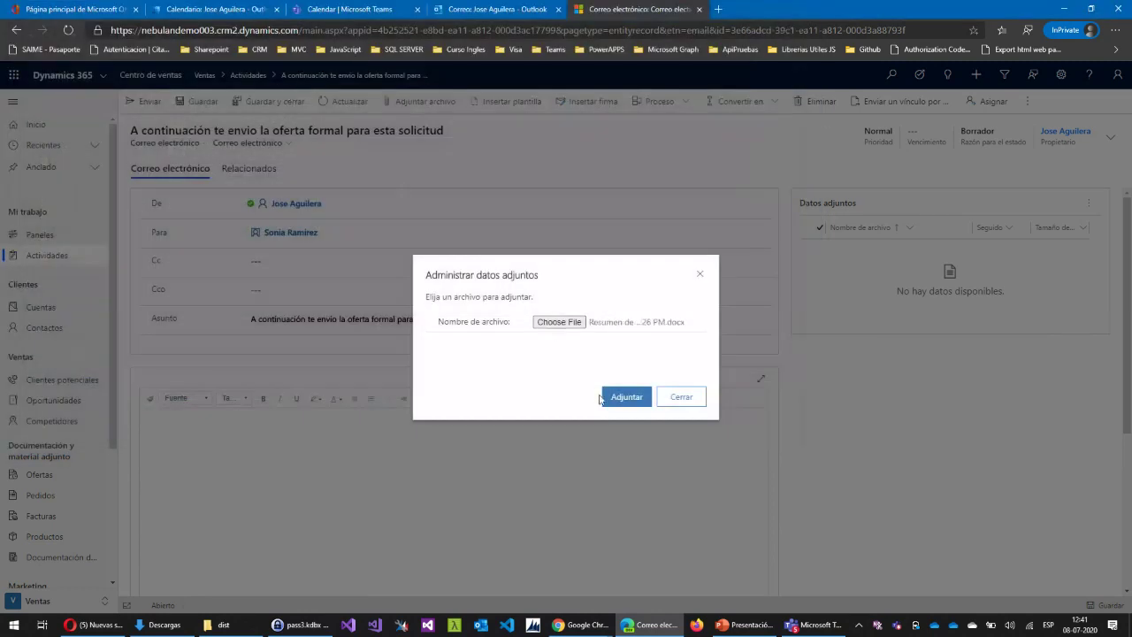
pyautogui.click(623, 396)
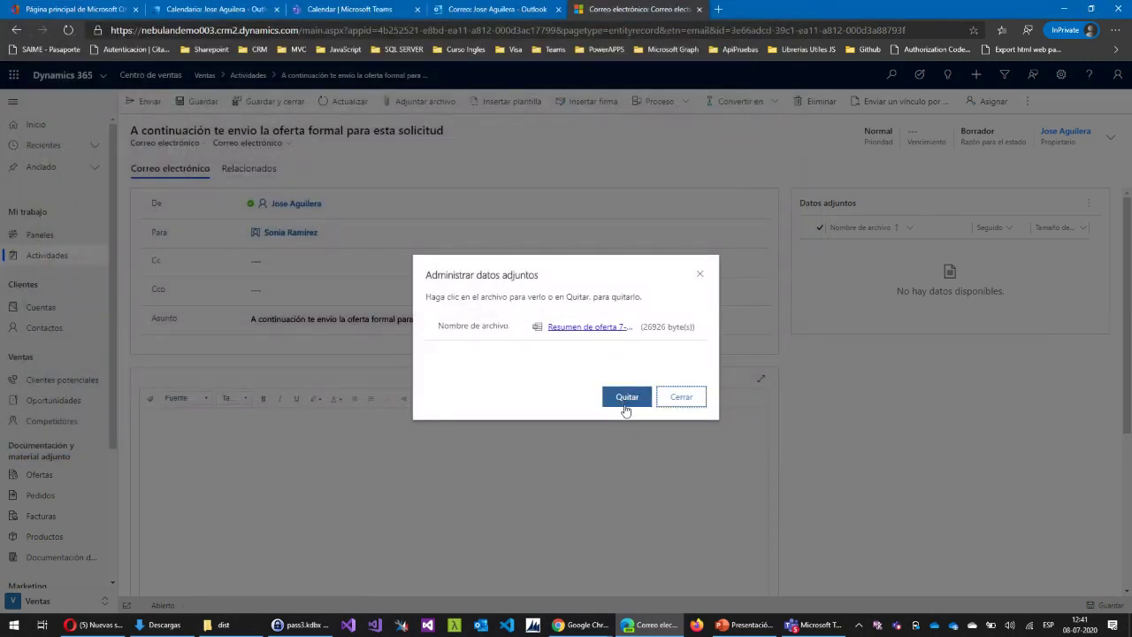
pyautogui.click(679, 396)
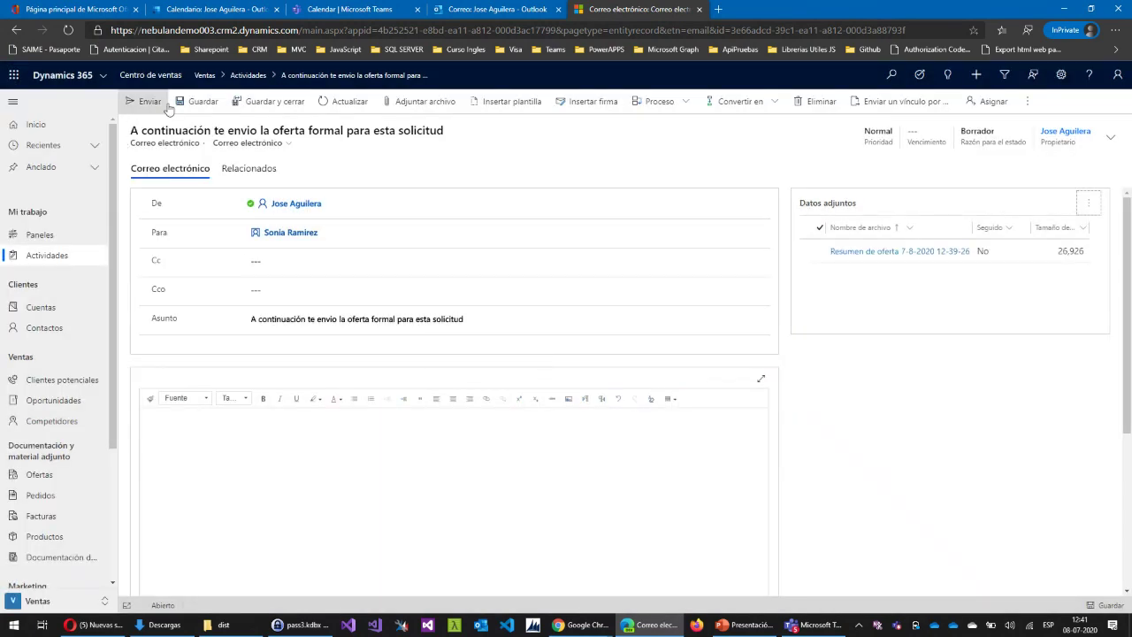
# Write "Adjunto se encuentra nuestra oferta de servicio." as the message body and send the e-mail
pyautogui.click(311, 454)
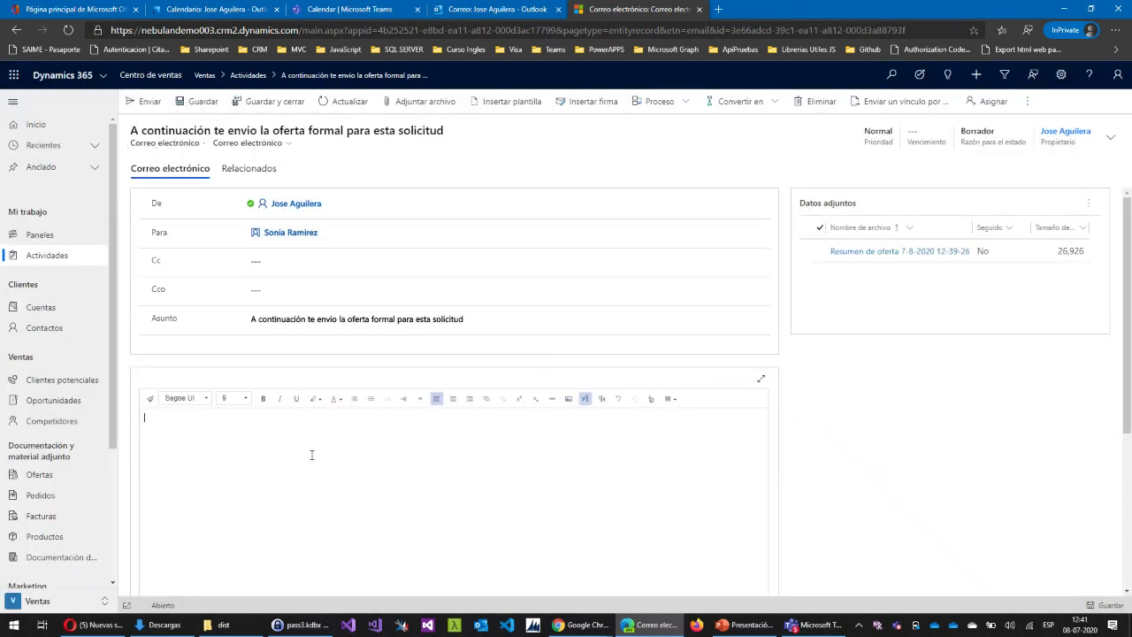
pyautogui.write('Adjun')
pyautogui.write('to se encuentra ')
pyautogui.write('la co')
pyautogui.press('BackSpace')
pyautogui.press('BackSpace')
pyautogui.write('nuestra oferta de ')
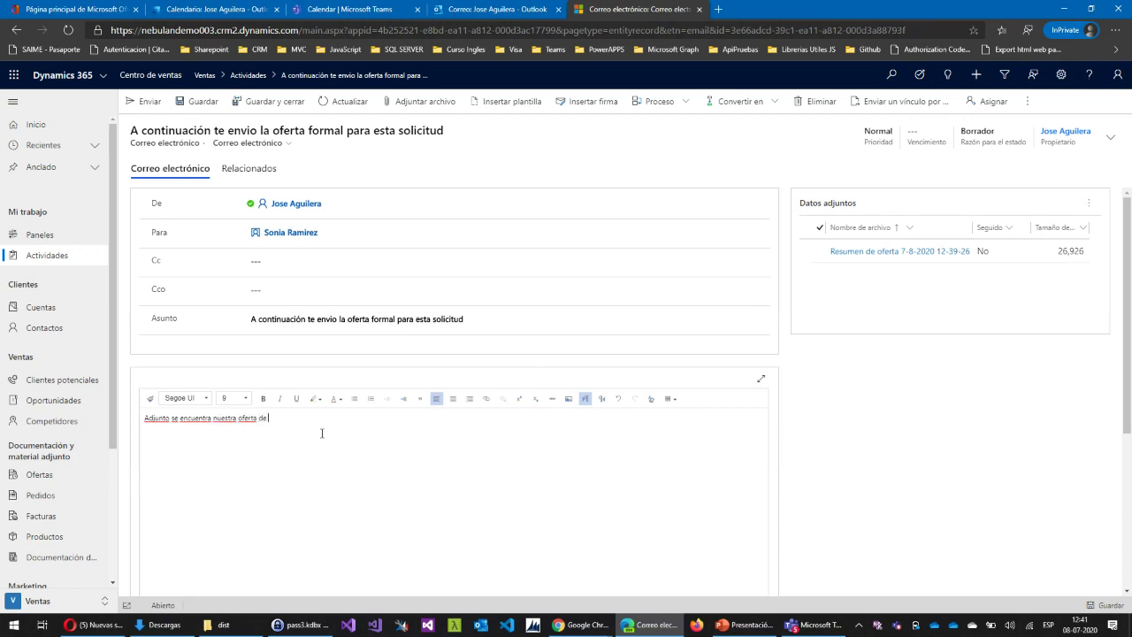
pyautogui.write('servicio.')
pyautogui.click(147, 104)
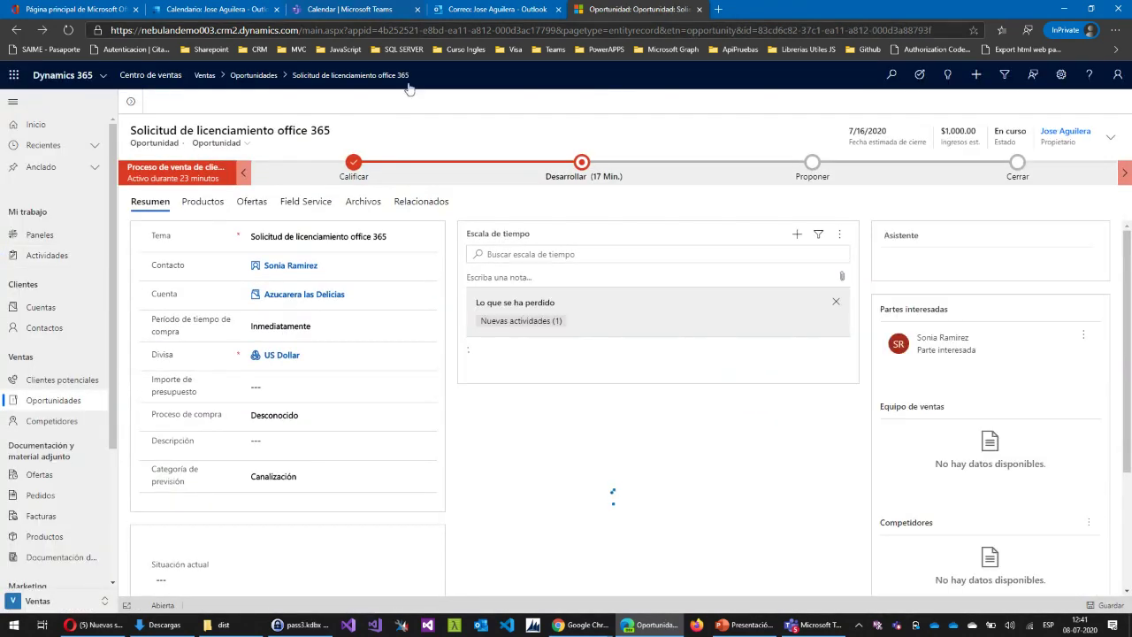
# Check the sent e-mail in the opportunity's timeline and open the opportunity's offer Solicitud de licenciamiento office 365 for revision
pyautogui.scroll(-3, 593, 299)
pyautogui.scroll(1, 592, 299)
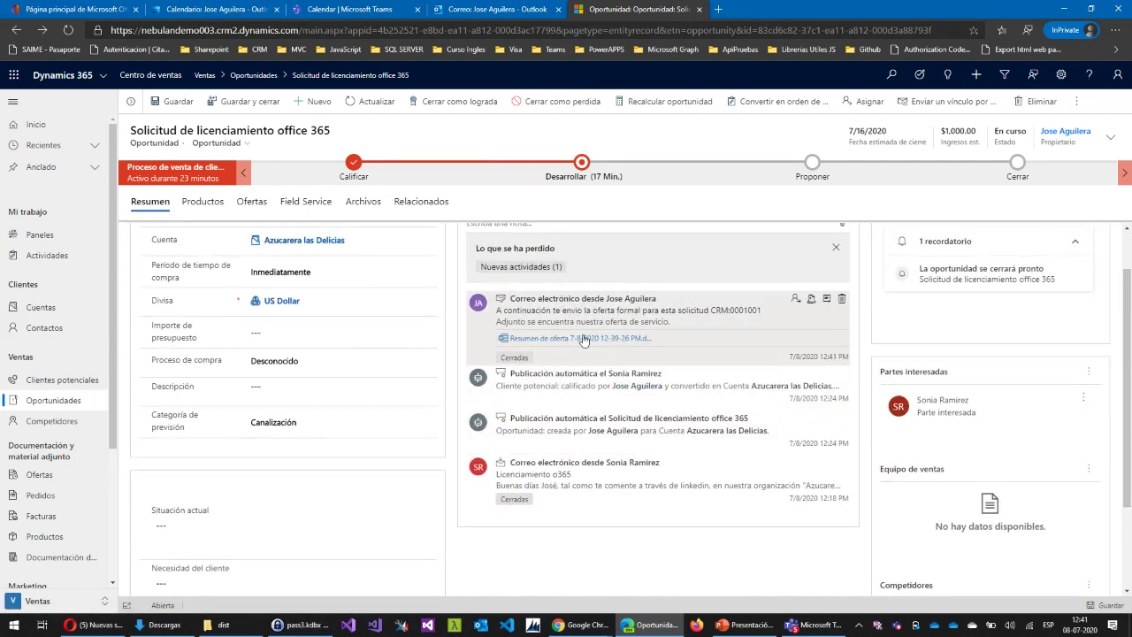
pyautogui.scroll(1, 633, 345)
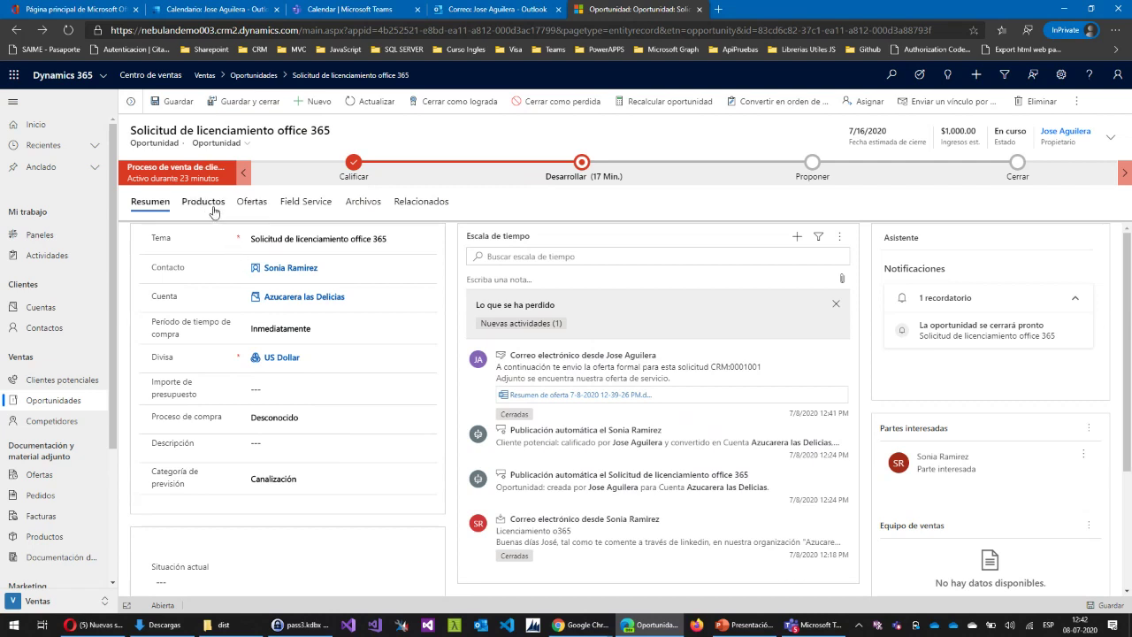
pyautogui.click(252, 202)
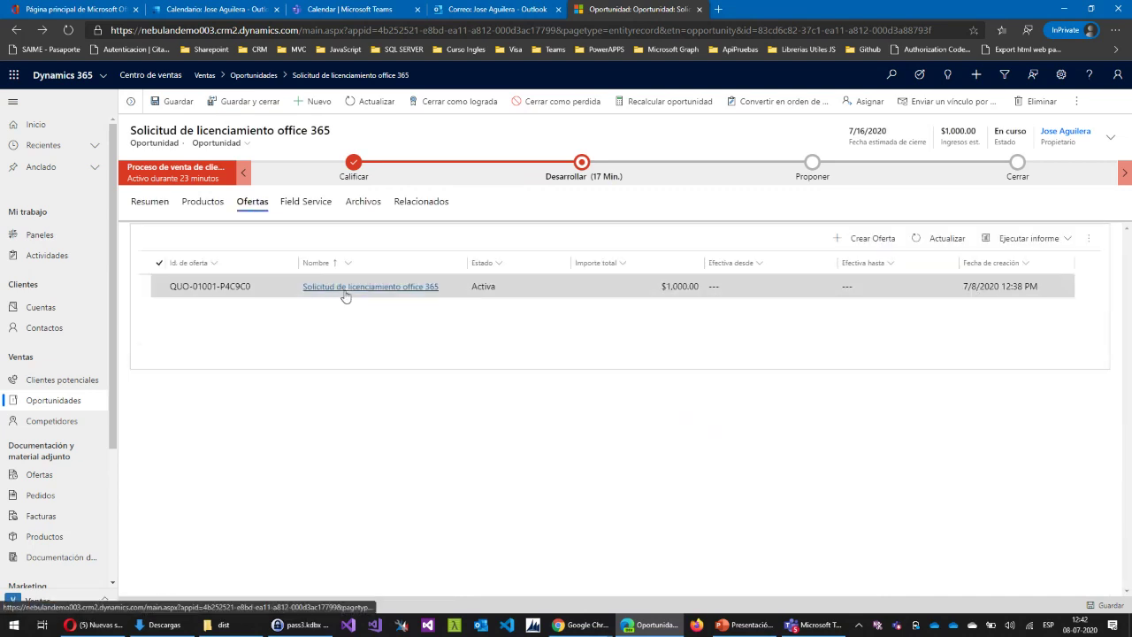
pyautogui.click(345, 286)
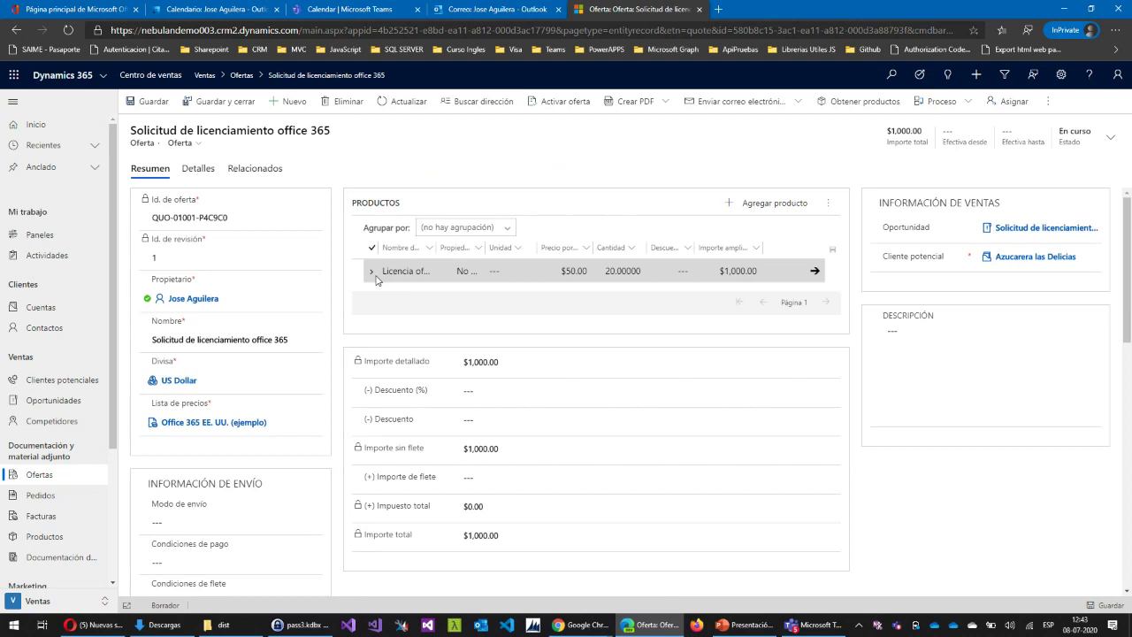
# Set the offer's Licencia office 365 e3 line to a quantity of 100 with a manual discount of $100.00 and save it
pyautogui.doubleClick(497, 270)
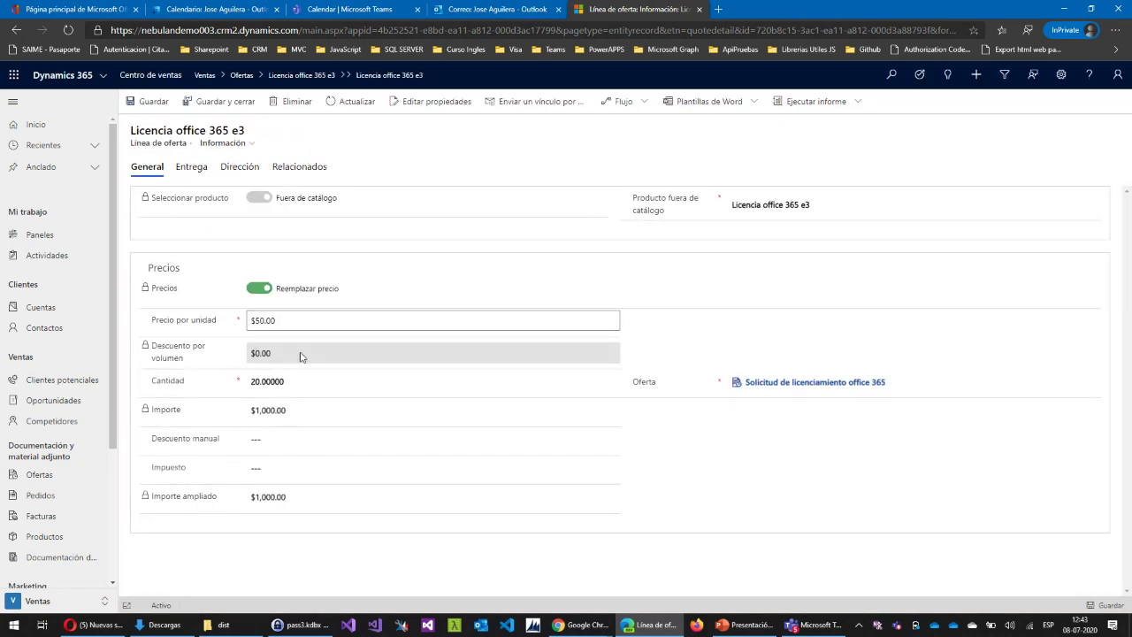
pyautogui.click(286, 381)
pyautogui.doubleClick(299, 381)
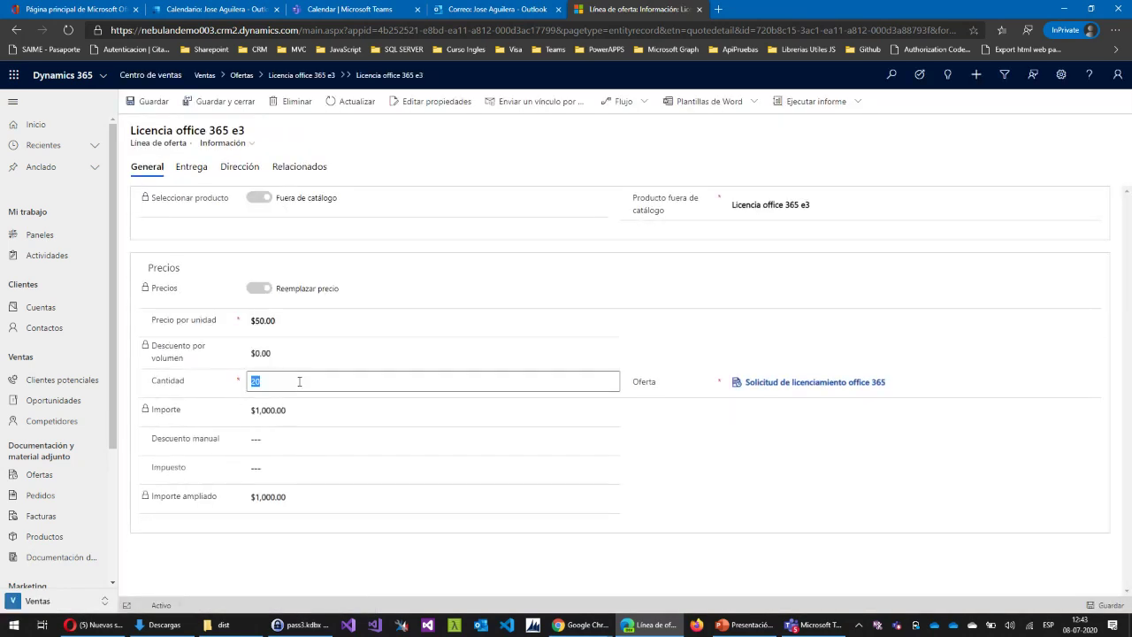
pyautogui.write('100')
pyautogui.press('Tab')
pyautogui.click(276, 435)
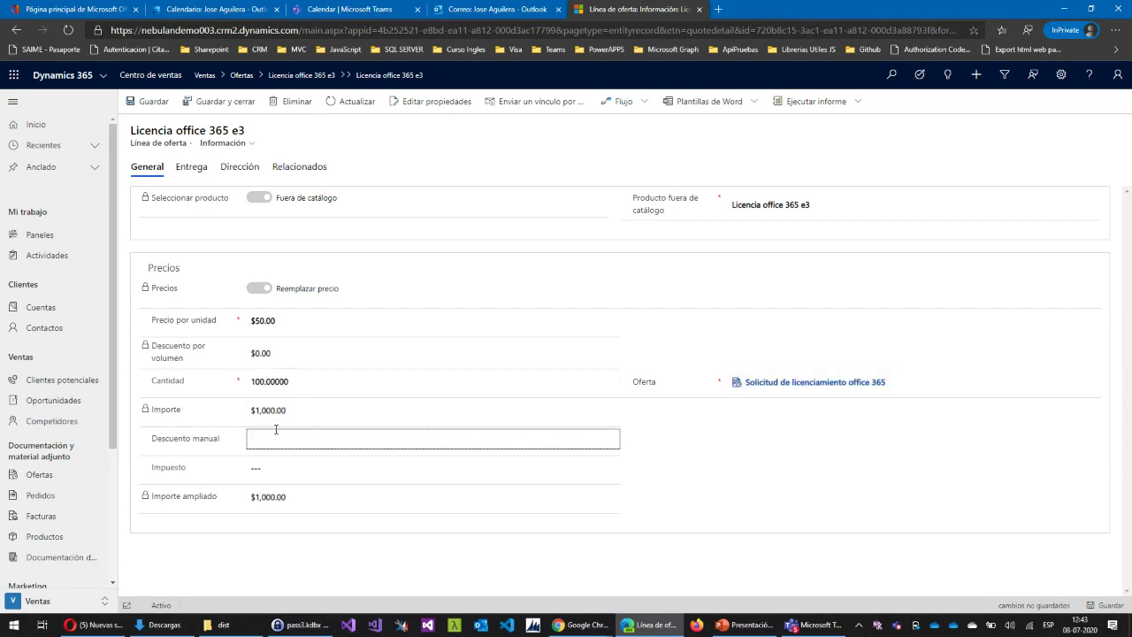
pyautogui.write('2')
pyautogui.write('100')
pyautogui.press('Tab')
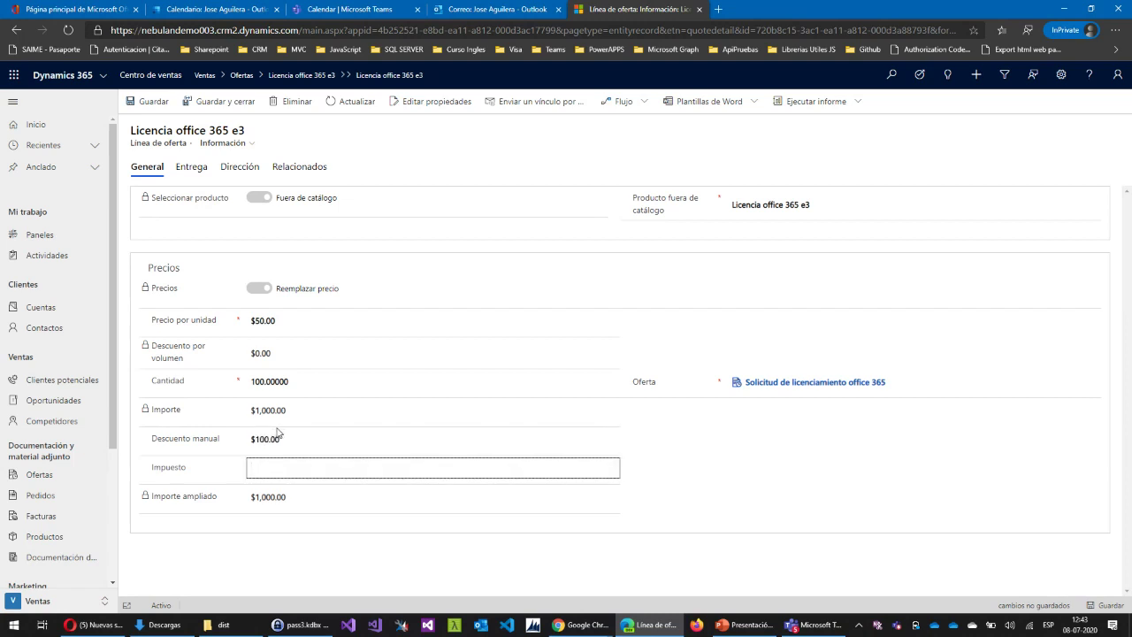
pyautogui.click(1110, 606)
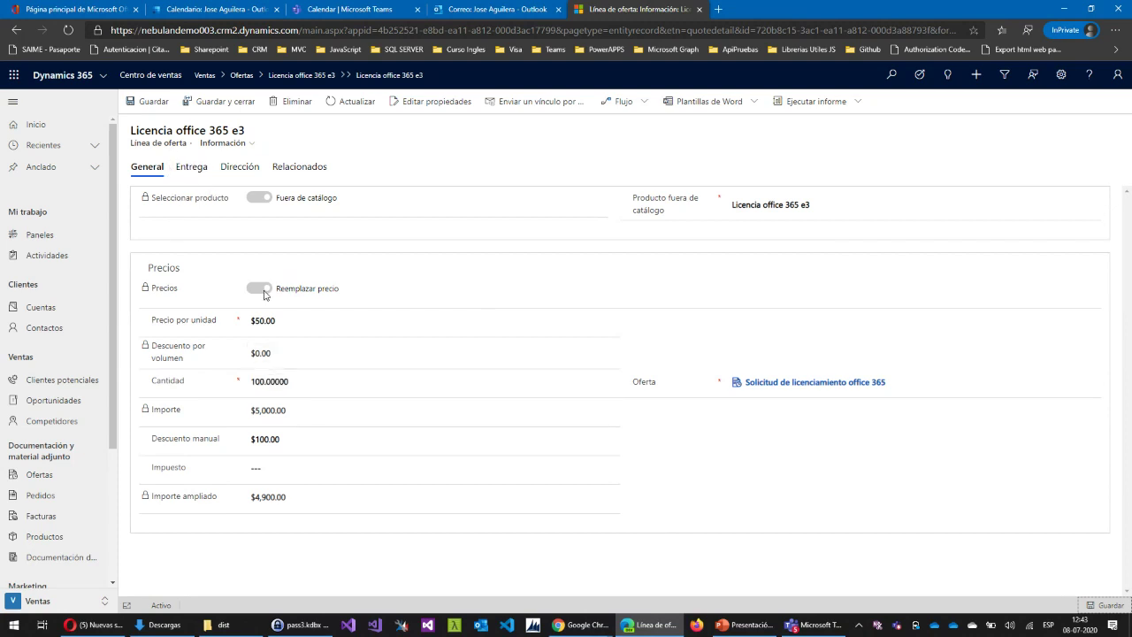
# Return to the parent offer from the product line and activate the revised offer
pyautogui.click(804, 381)
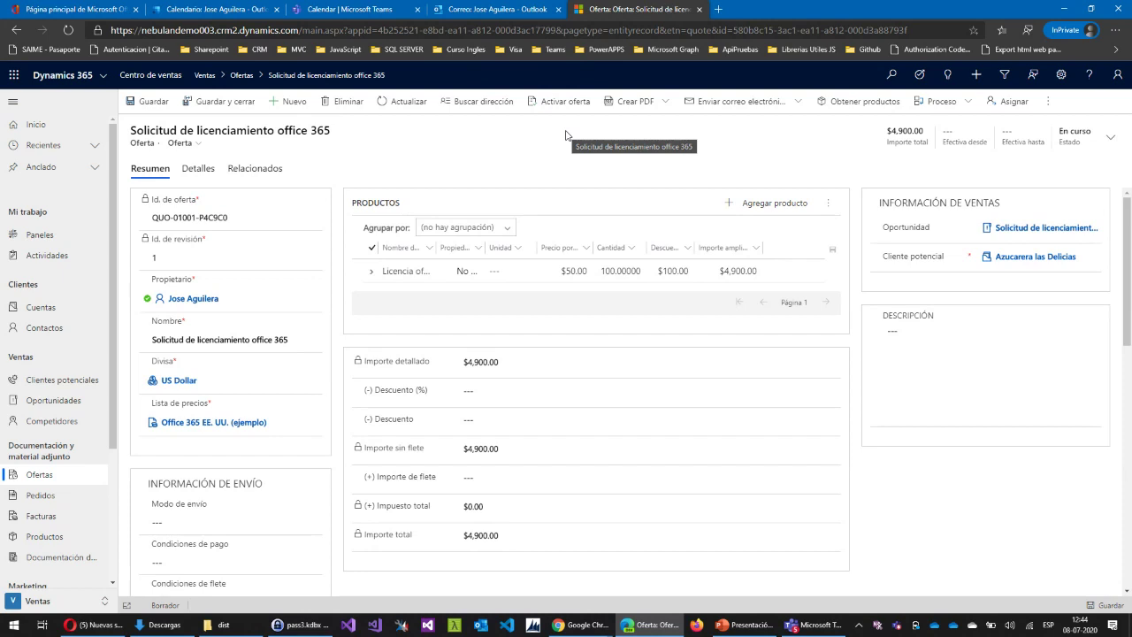
pyautogui.click(571, 102)
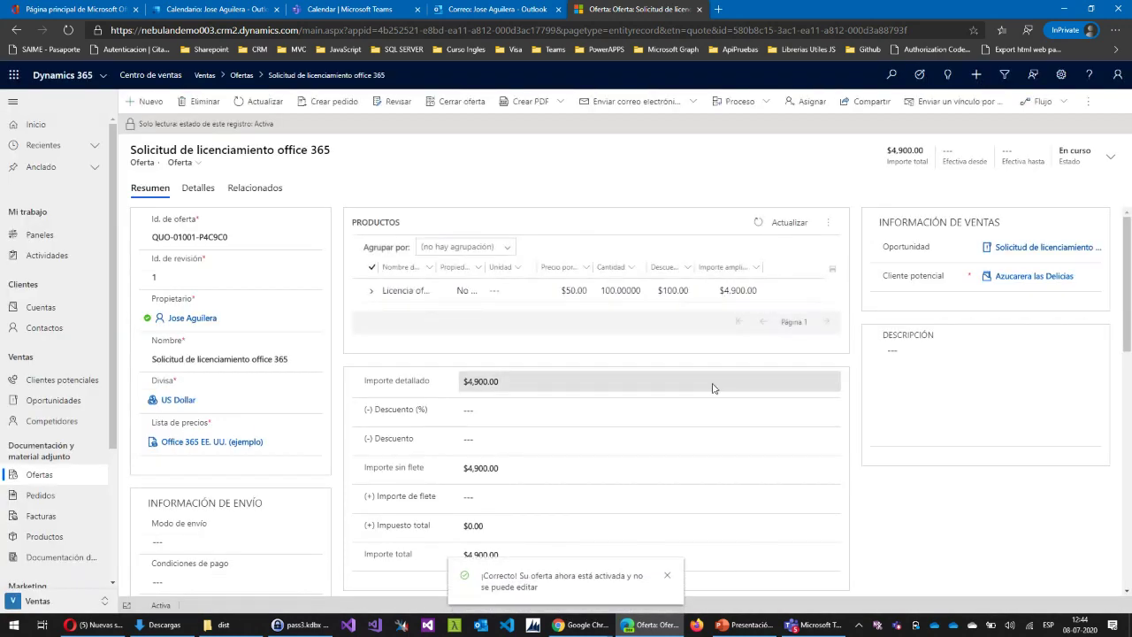
pyautogui.scroll(-3, 654, 394)
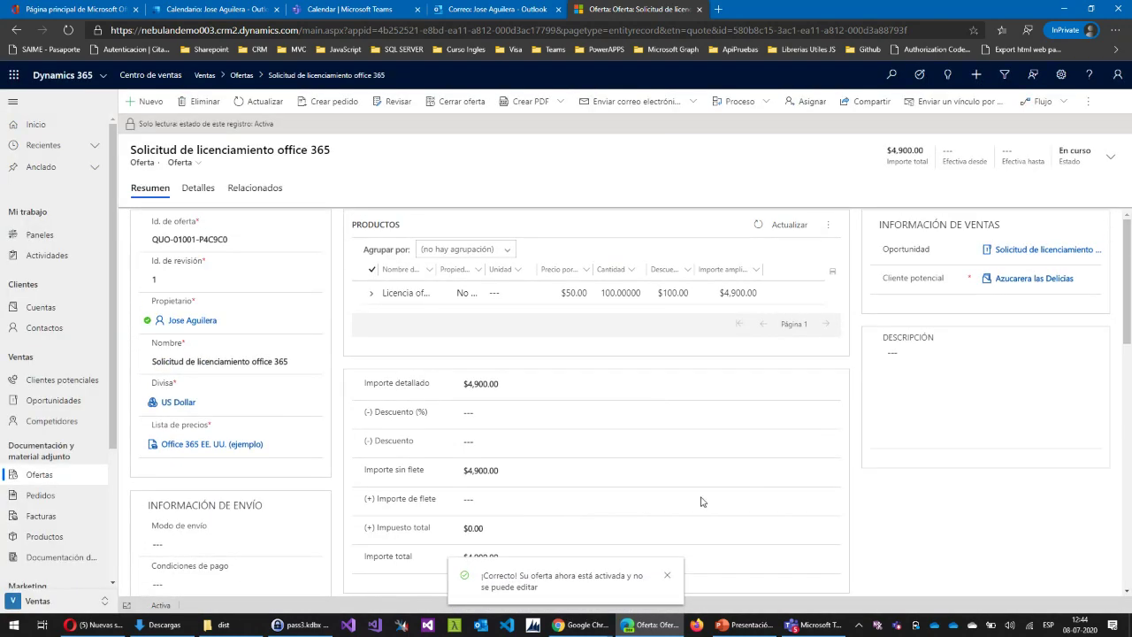
pyautogui.click(667, 575)
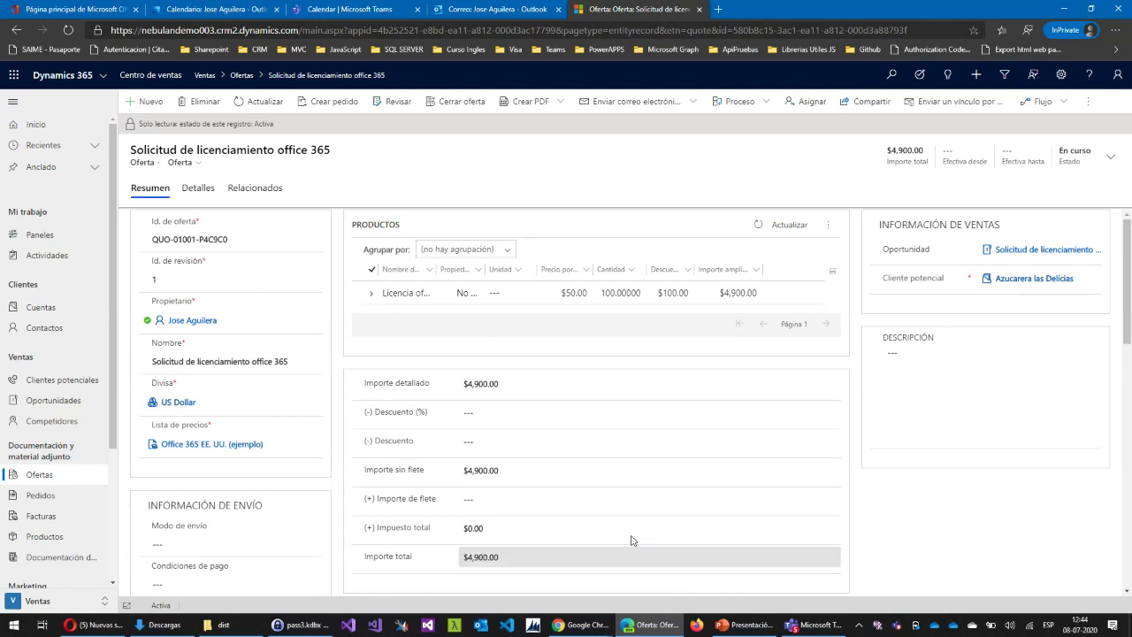
# Generate the offer document with the Word template Imprimir oferta para cliente, look over its contents and close it
pyautogui.click(1088, 103)
pyautogui.click(1074, 162)
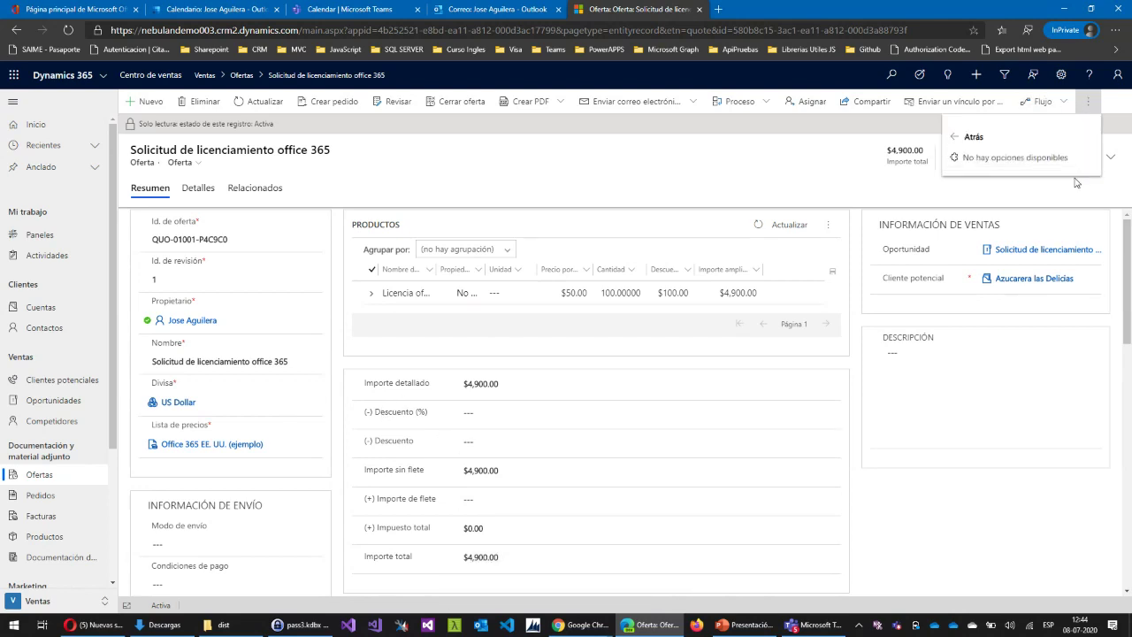
pyautogui.click(956, 135)
pyautogui.click(1080, 135)
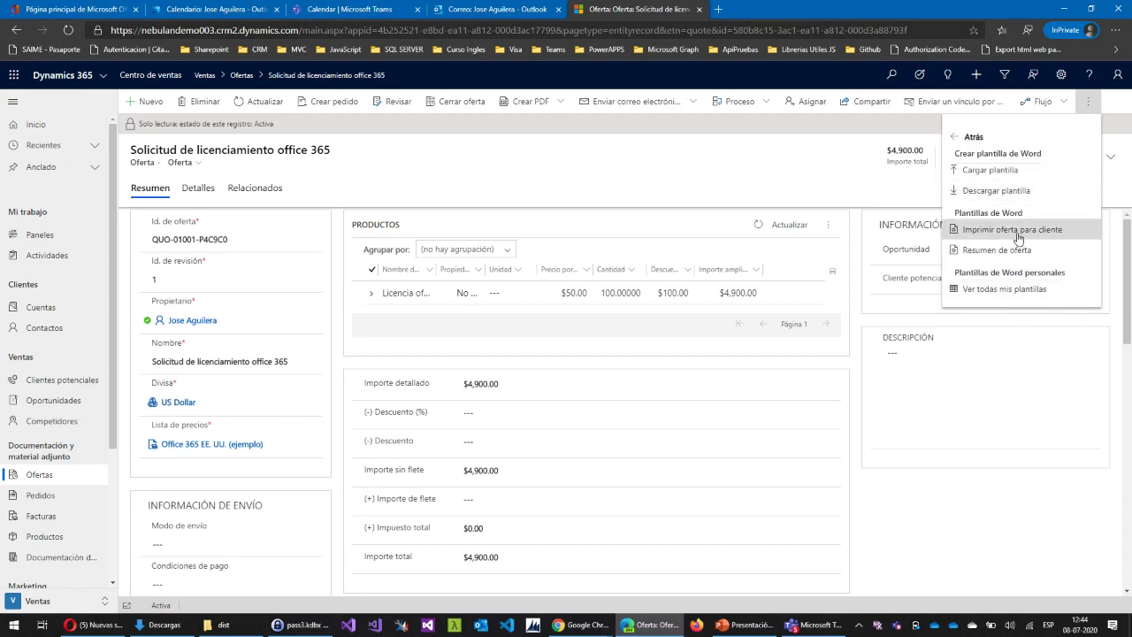
pyautogui.click(1012, 230)
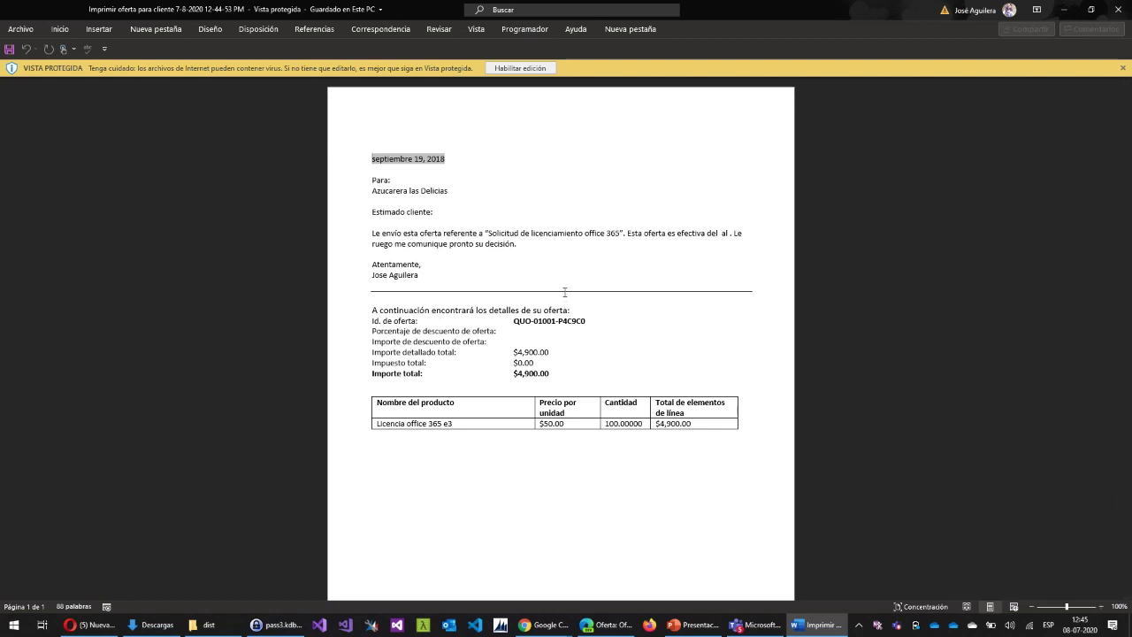
pyautogui.click(1119, 10)
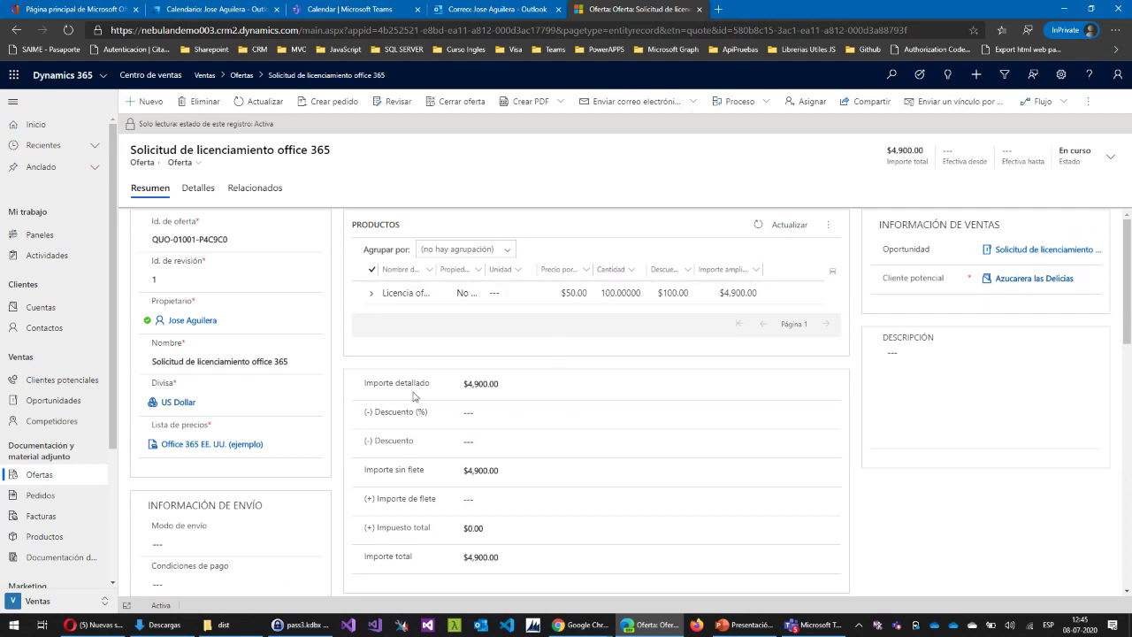
# Create an order from the offer with status reason Lograda, closing the opportunity and calculating actual revenue from offers
pyautogui.scroll(-1, 117, 406)
pyautogui.scroll(-1, 285, 468)
pyautogui.scroll(-2, 265, 478)
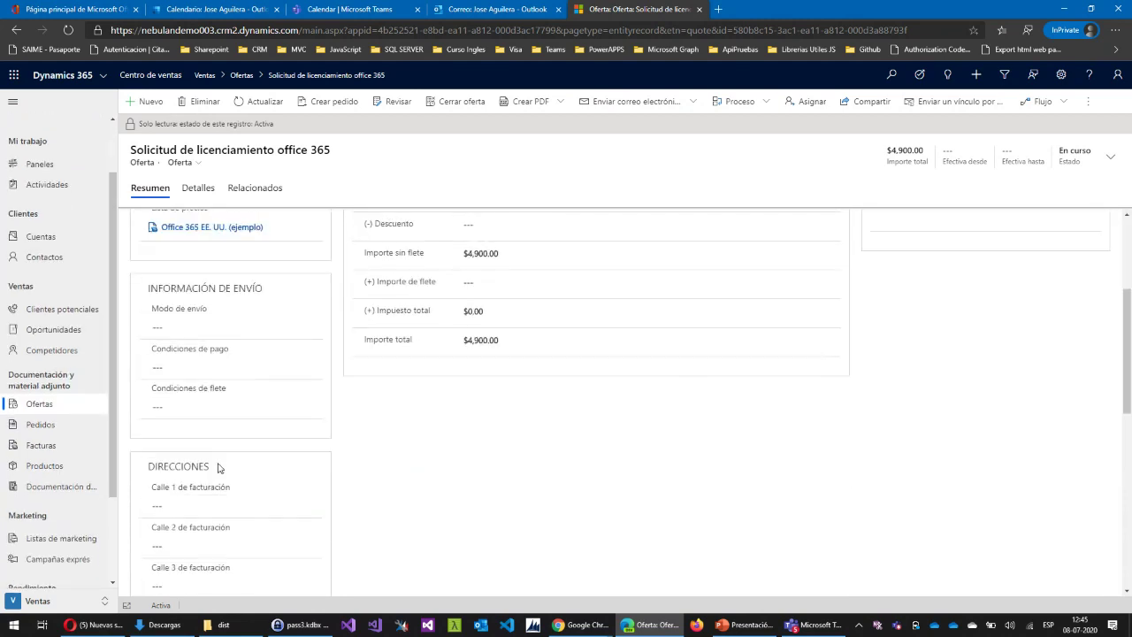
pyautogui.scroll(3, 442, 336)
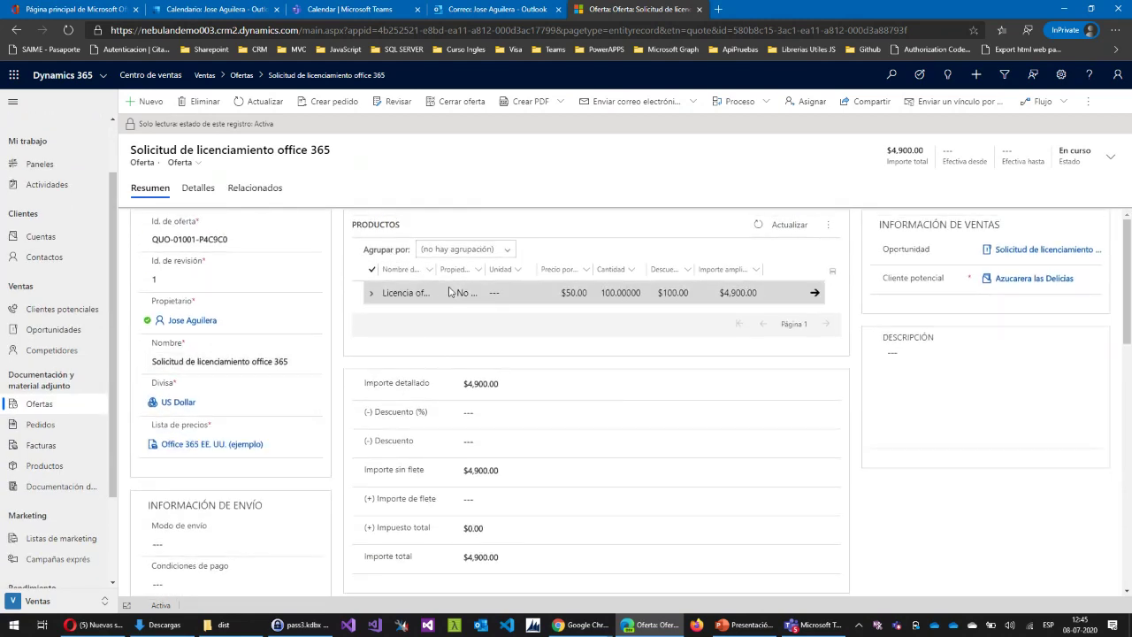
pyautogui.click(320, 106)
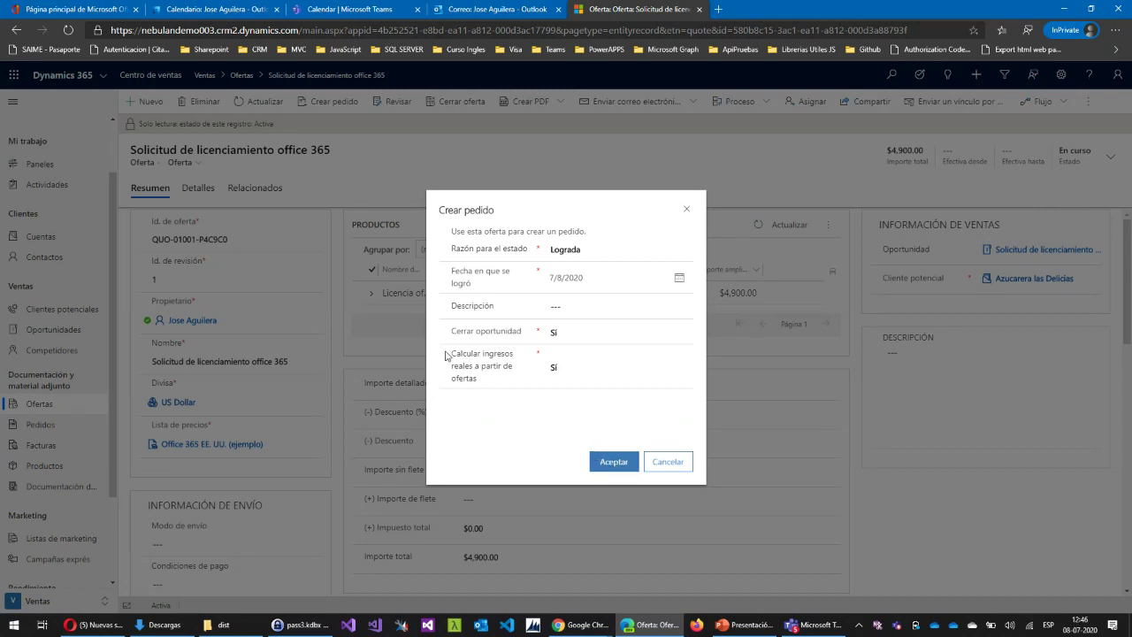
pyautogui.moveTo(445, 356); pyautogui.dragTo(506, 382)
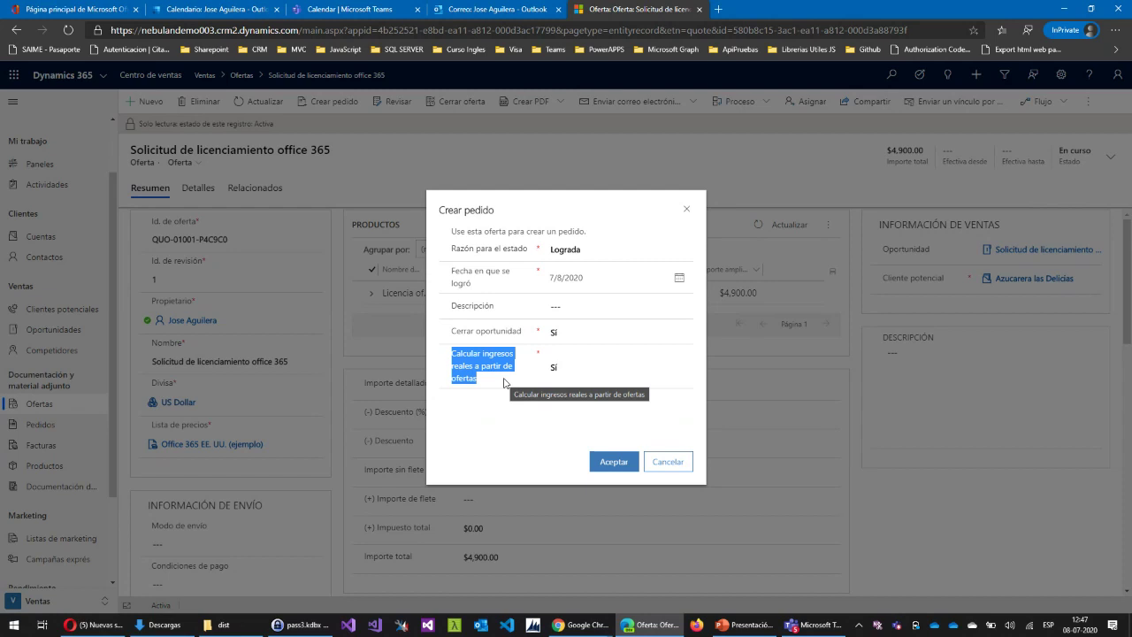
pyautogui.click(609, 463)
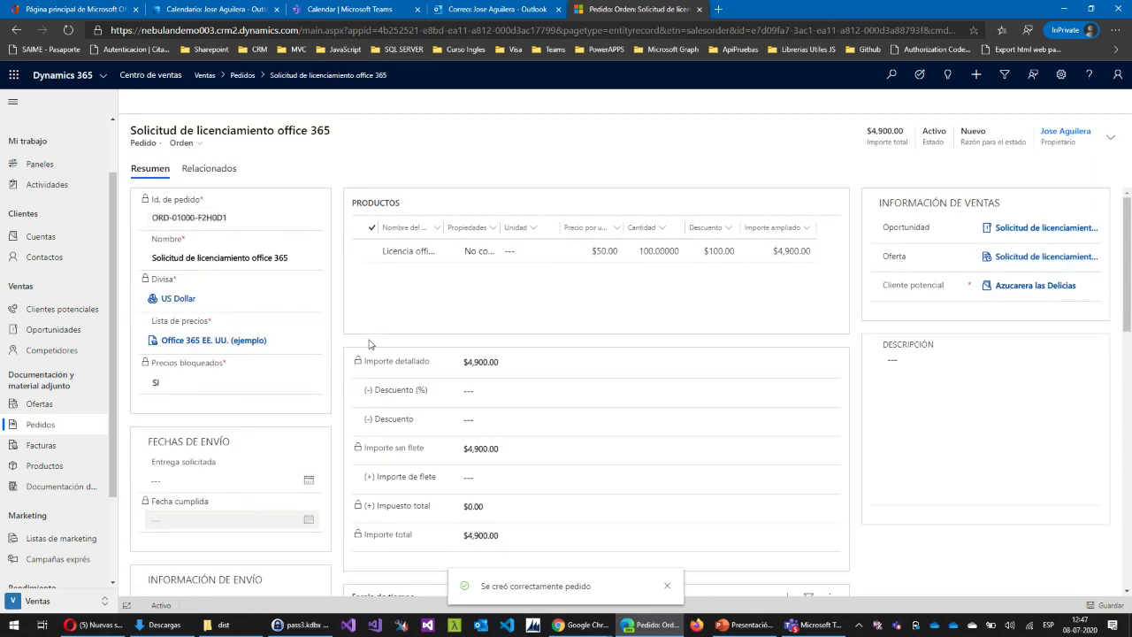
# Look over the new order's products, amounts, shipping information, billing address and timeline
pyautogui.scroll(-2, 270, 353)
pyautogui.scroll(2, 336, 389)
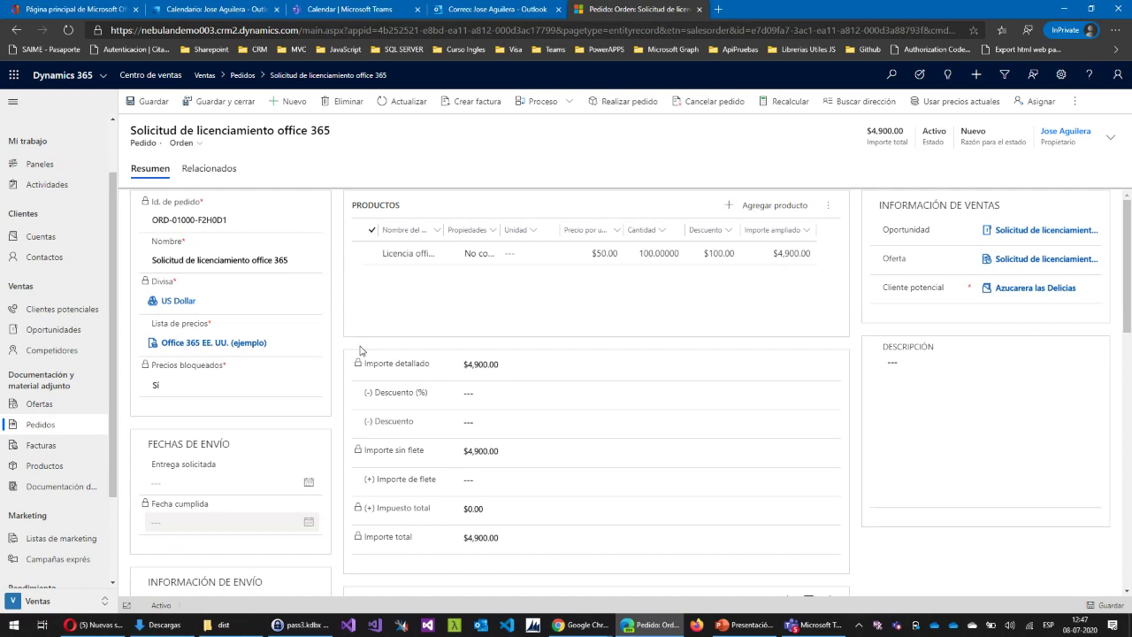
pyautogui.scroll(-4, 372, 308)
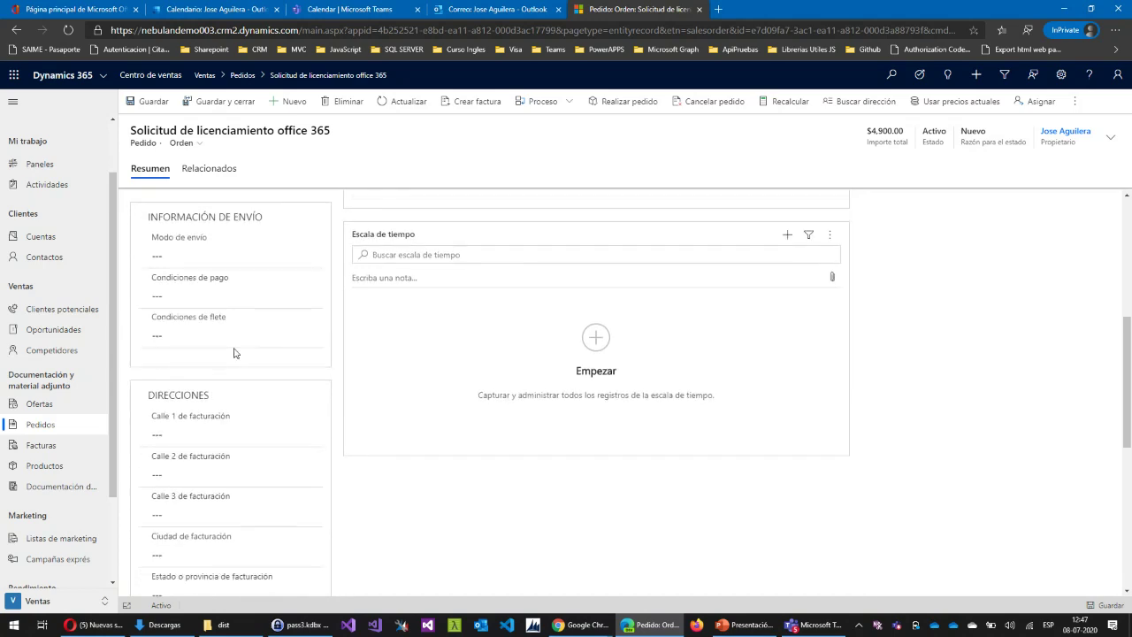
pyautogui.scroll(4, 235, 352)
pyautogui.scroll(1, 283, 301)
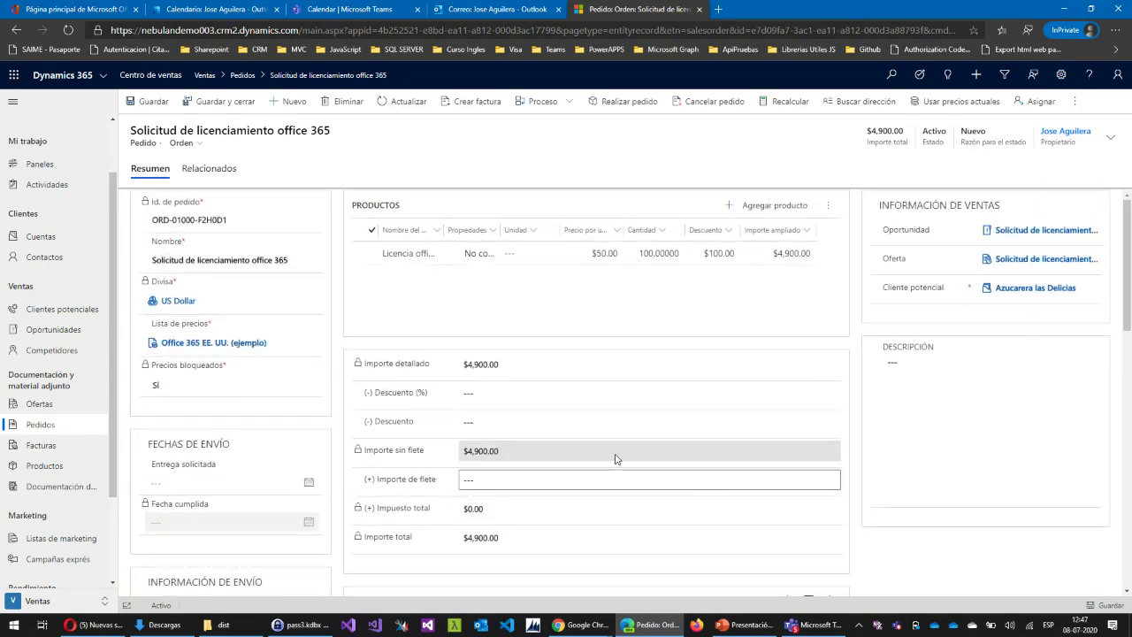
# Add a note titled "OC enviada por el cliente" to the order's timeline, attaching the Imprimir oferta para cliente 7-8-2020 document
pyautogui.scroll(-3, 434, 463)
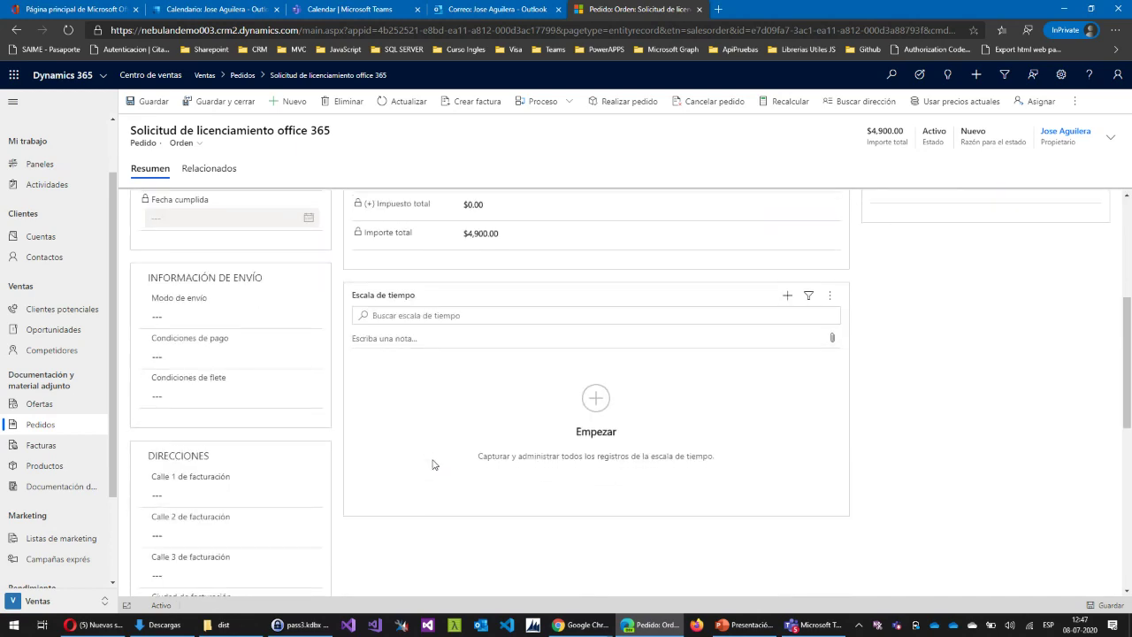
pyautogui.scroll(4, 434, 464)
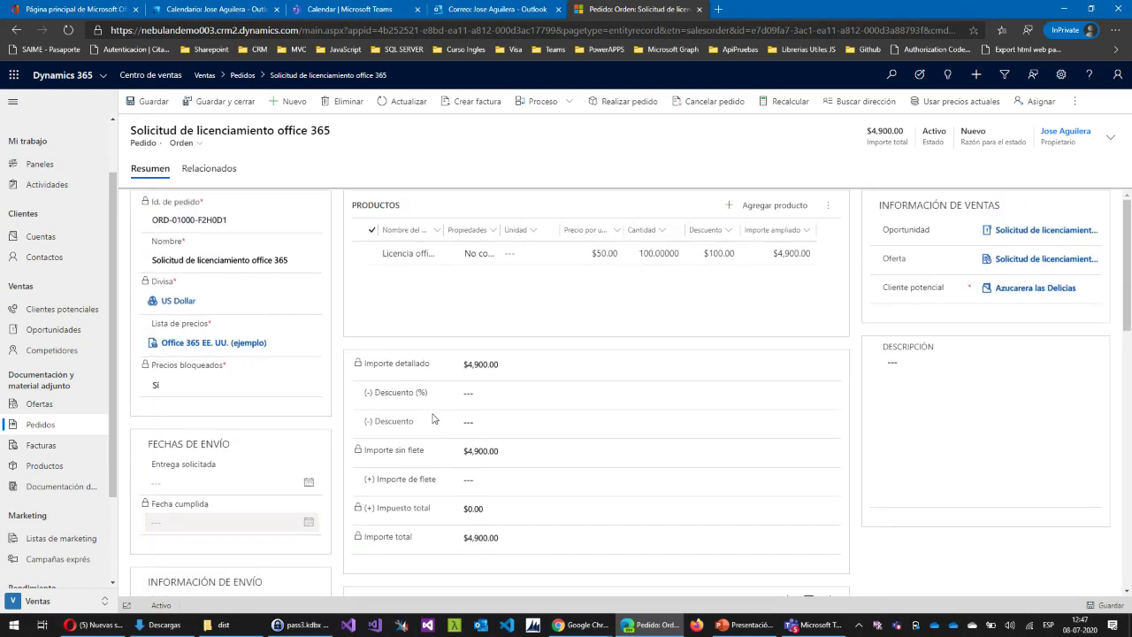
pyautogui.scroll(-3, 433, 420)
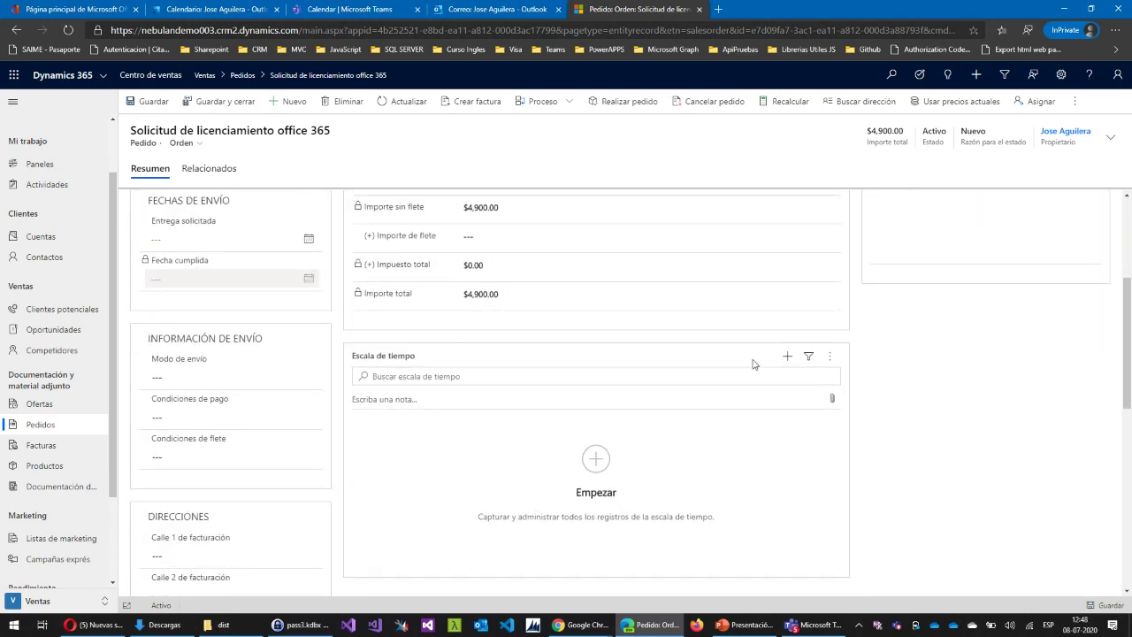
pyautogui.click(787, 355)
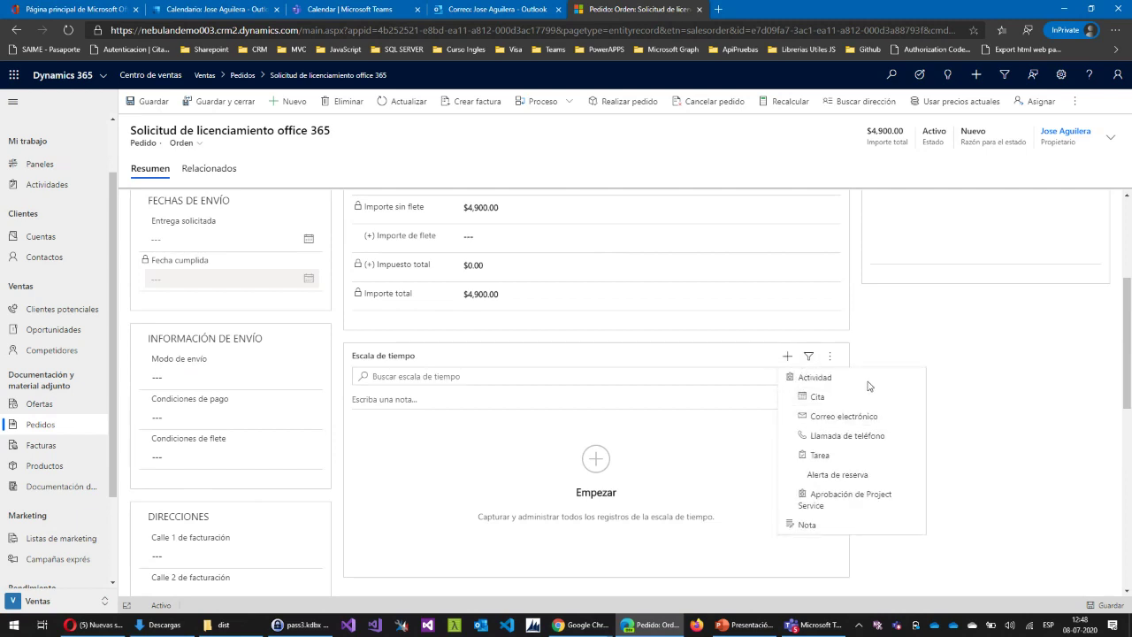
pyautogui.click(817, 525)
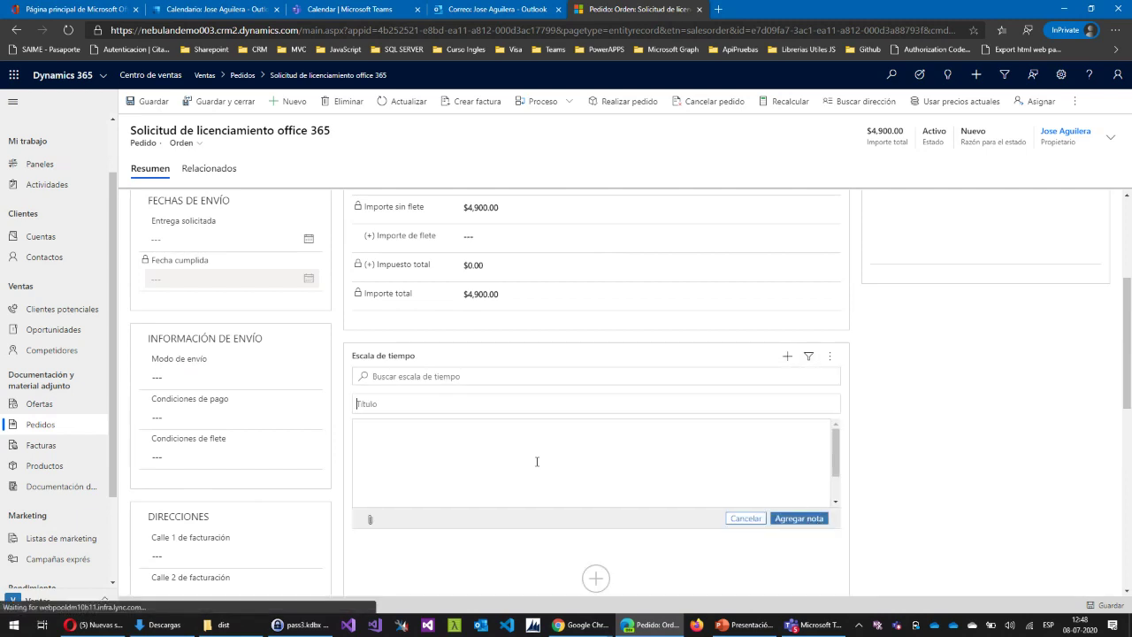
pyautogui.write('OC')
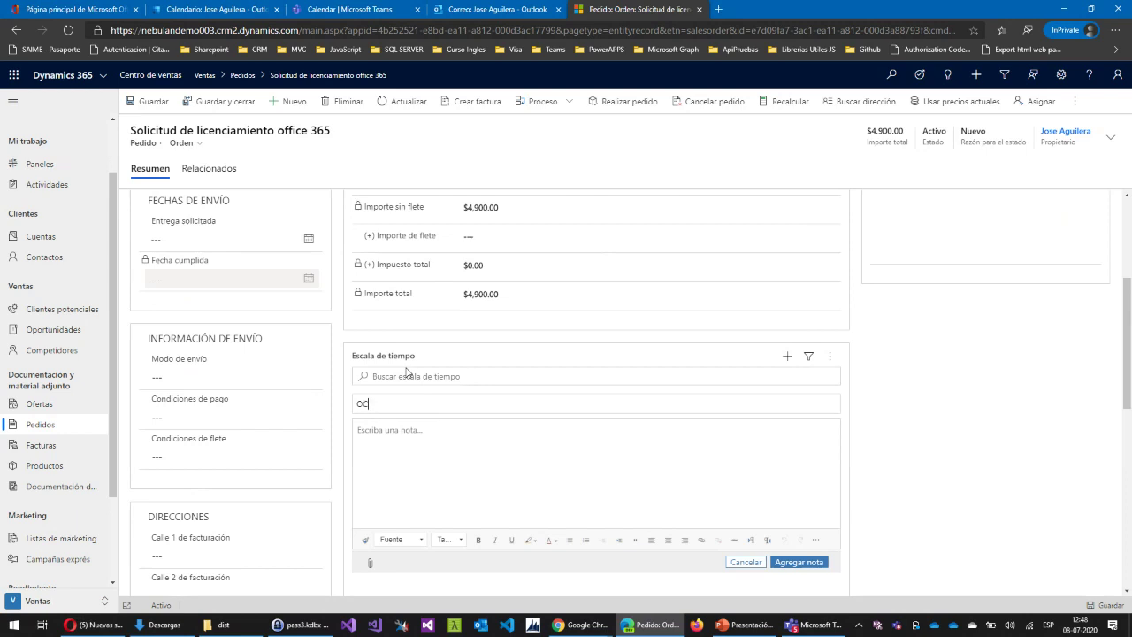
pyautogui.write(' enviada por el cliente')
pyautogui.press('Tab')
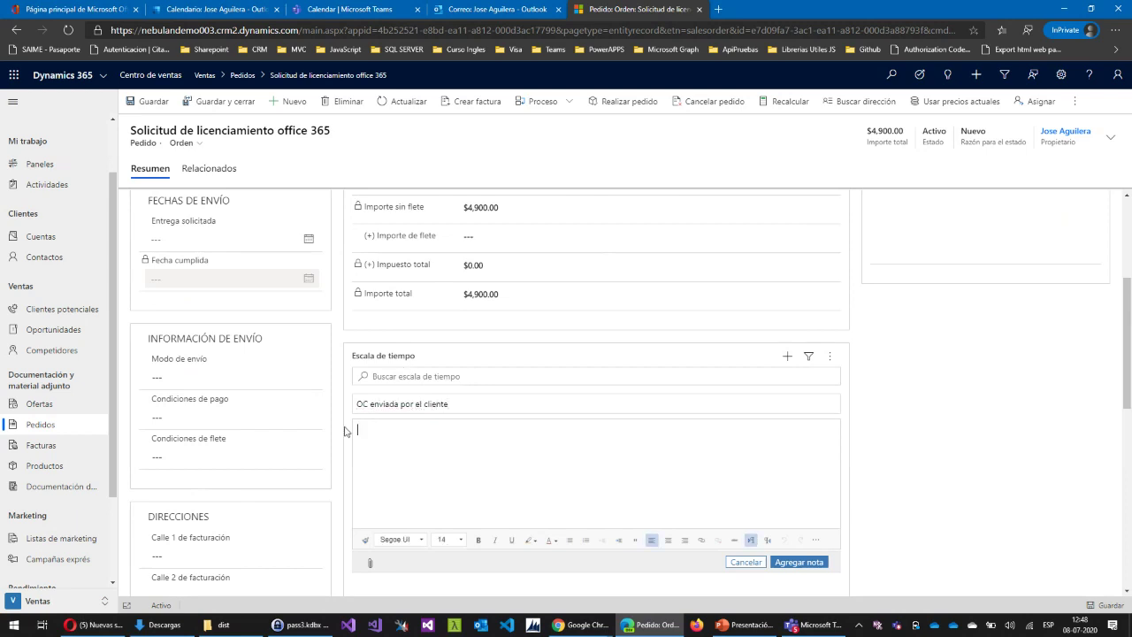
pyautogui.click(368, 562)
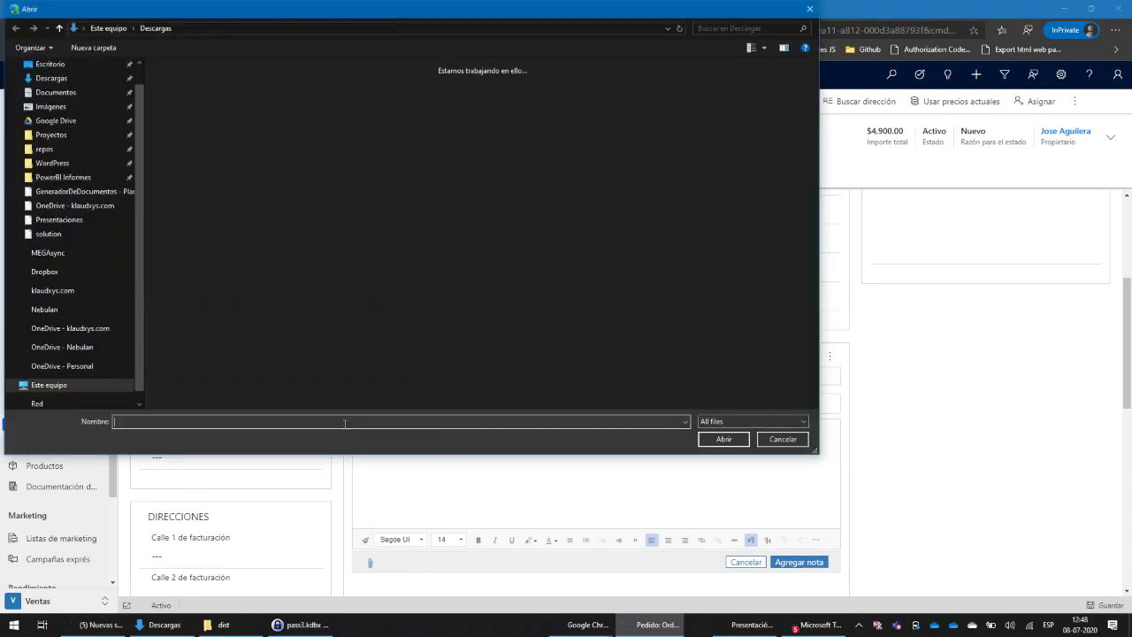
pyautogui.doubleClick(194, 89)
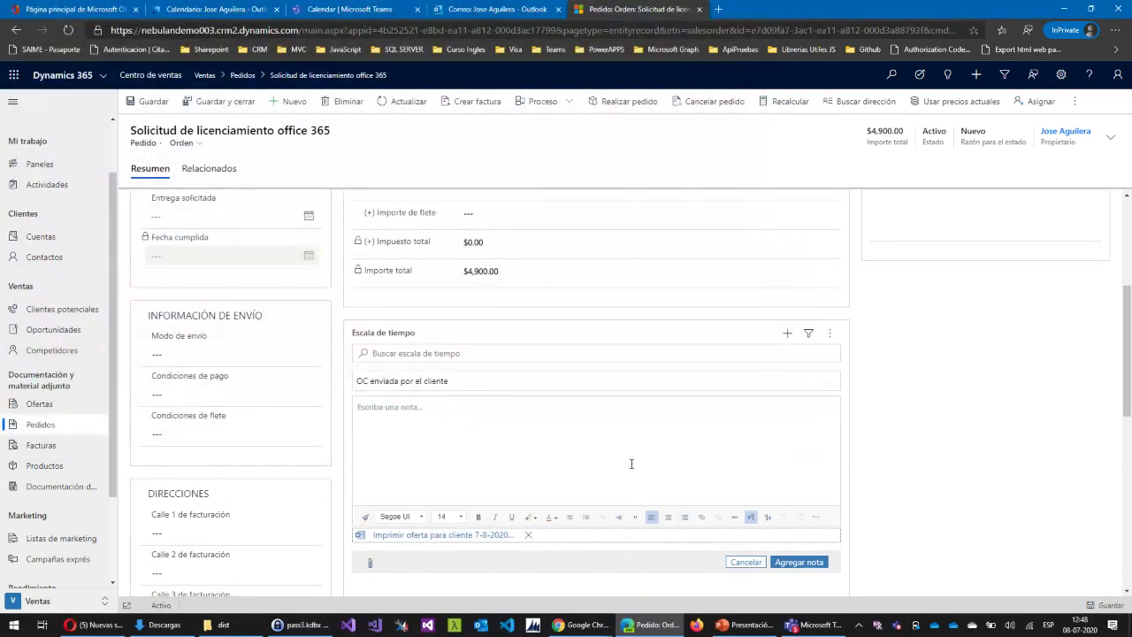
pyautogui.click(805, 566)
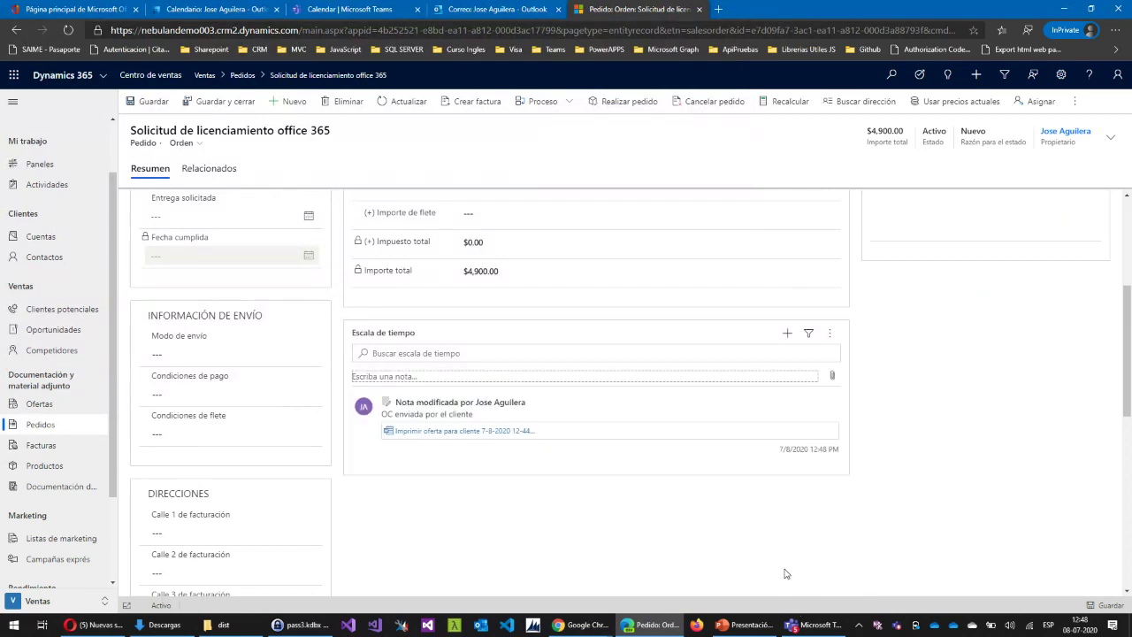
# Review the order's amounts and timeline note, and create an invoice from the order
pyautogui.scroll(5, 672, 434)
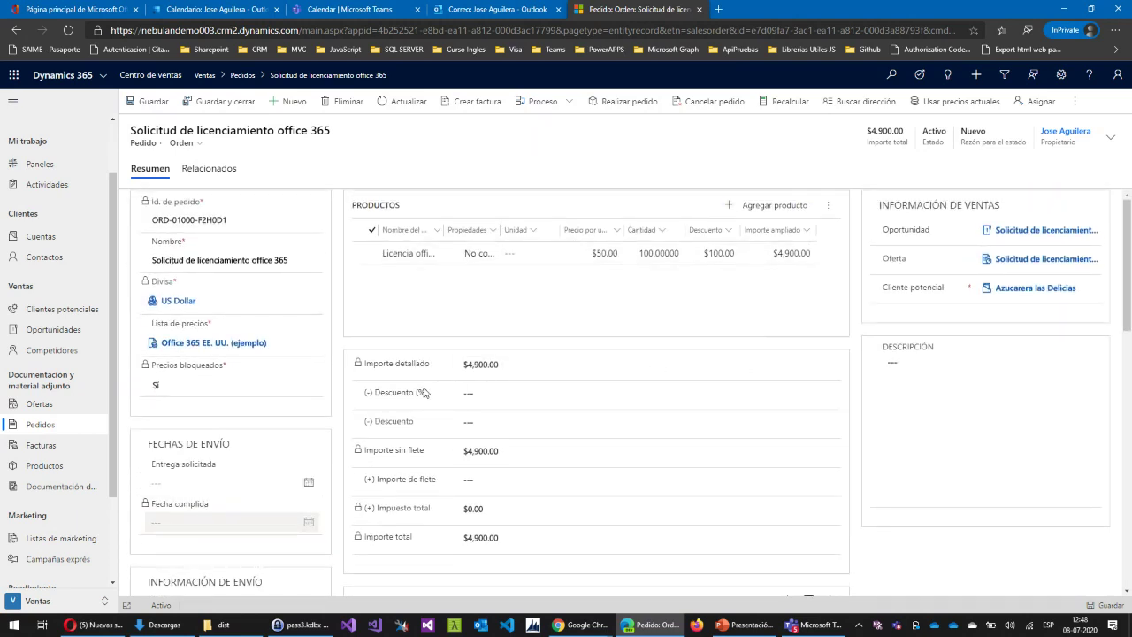
pyautogui.scroll(-2, 575, 443)
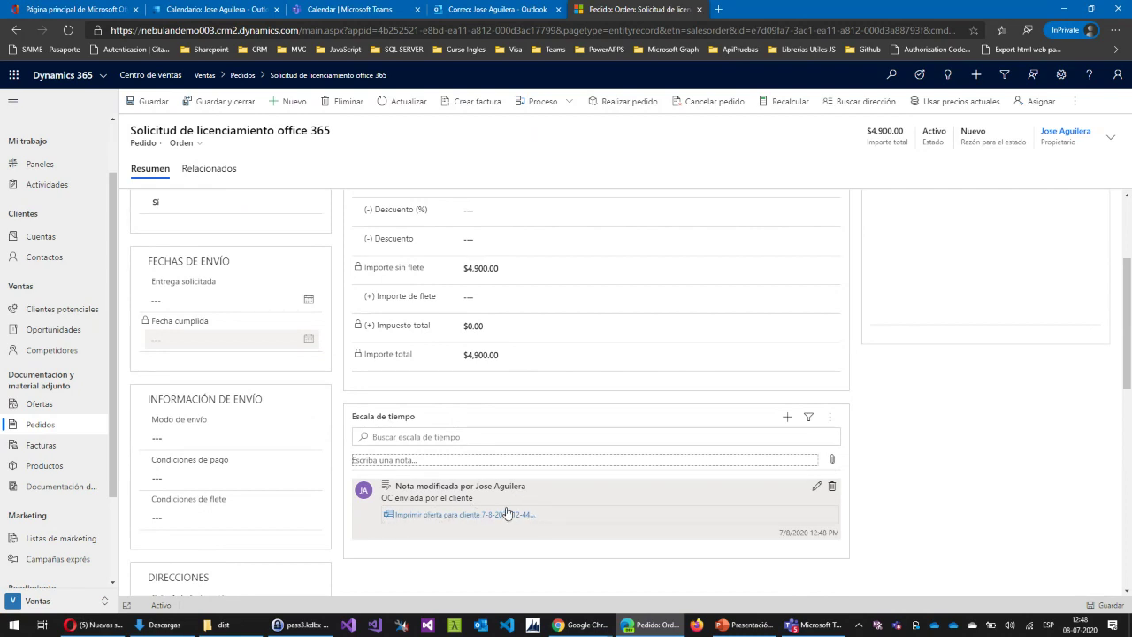
pyautogui.scroll(2, 517, 491)
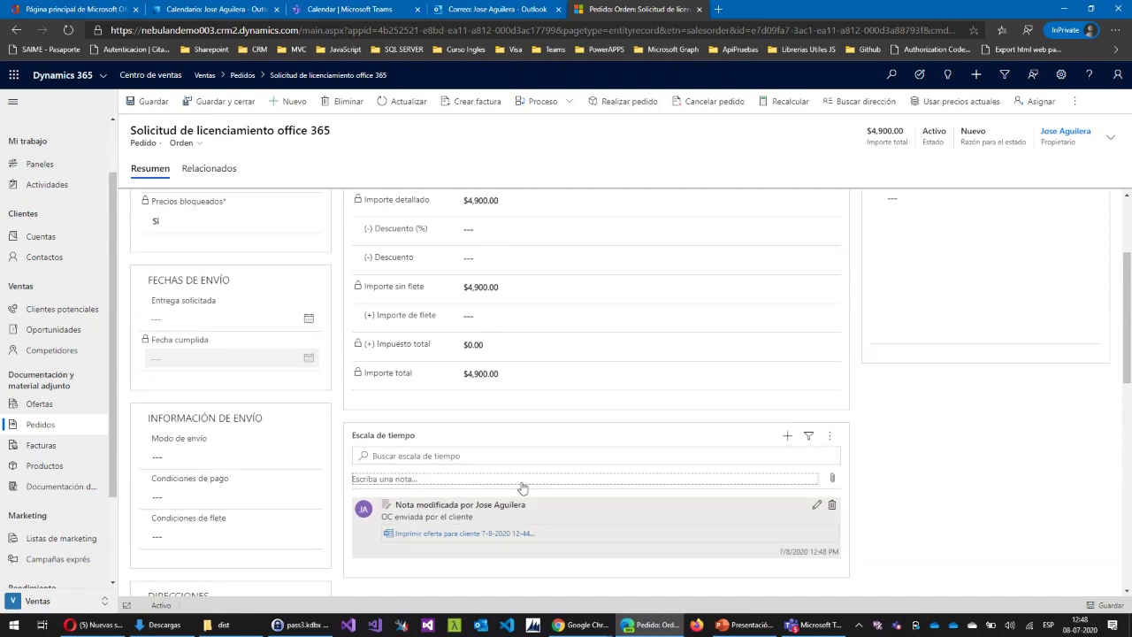
pyautogui.scroll(-1, 539, 463)
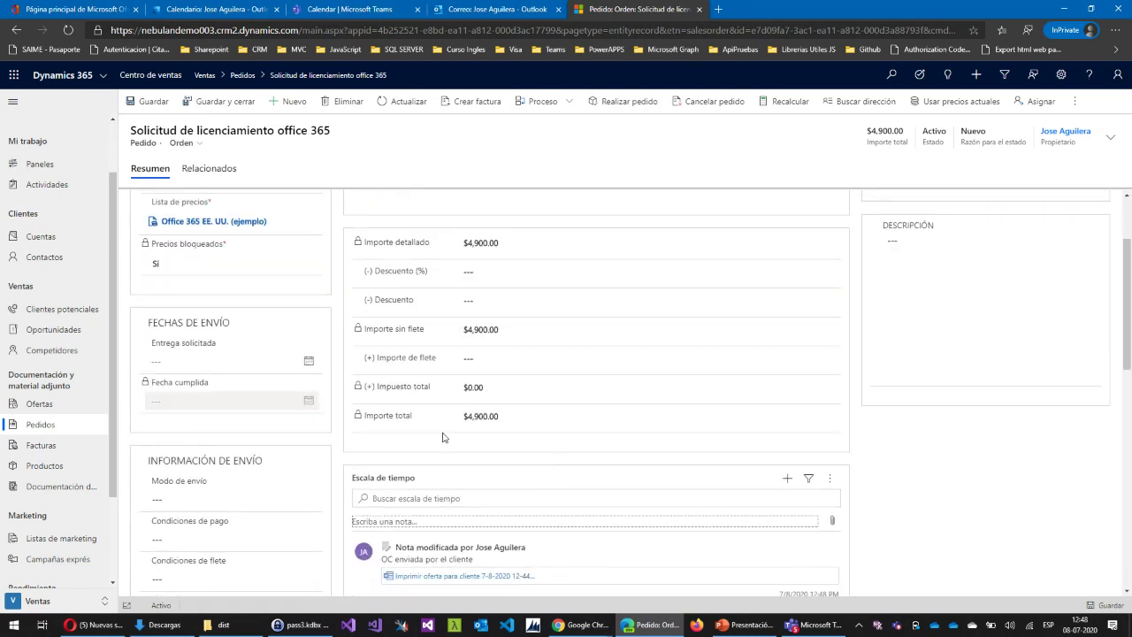
pyautogui.scroll(2, 486, 477)
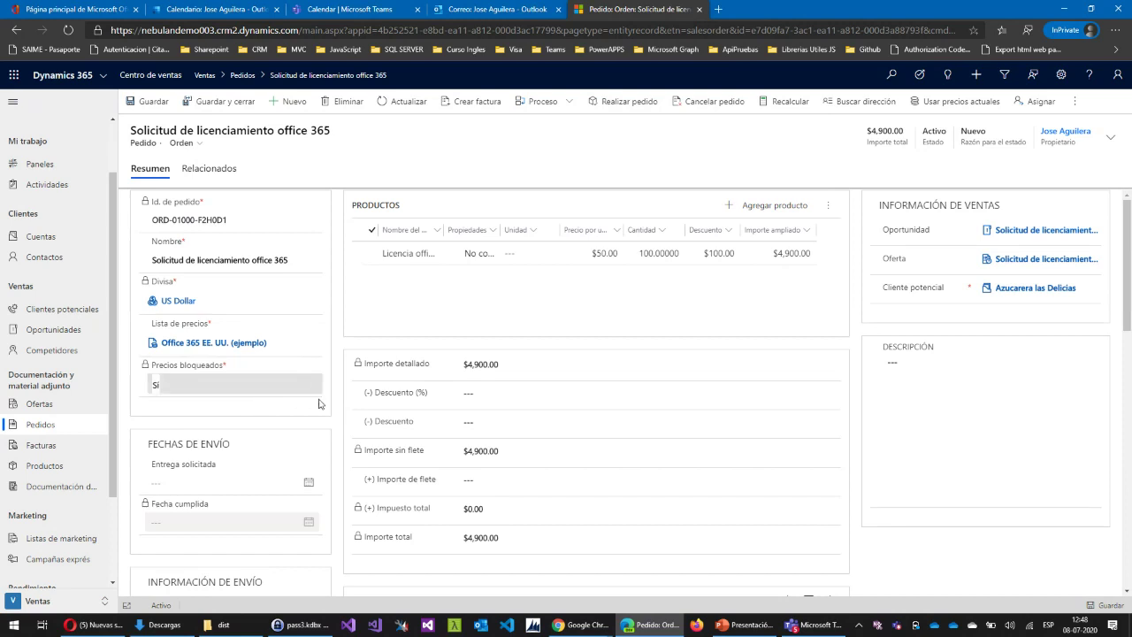
pyautogui.click(479, 103)
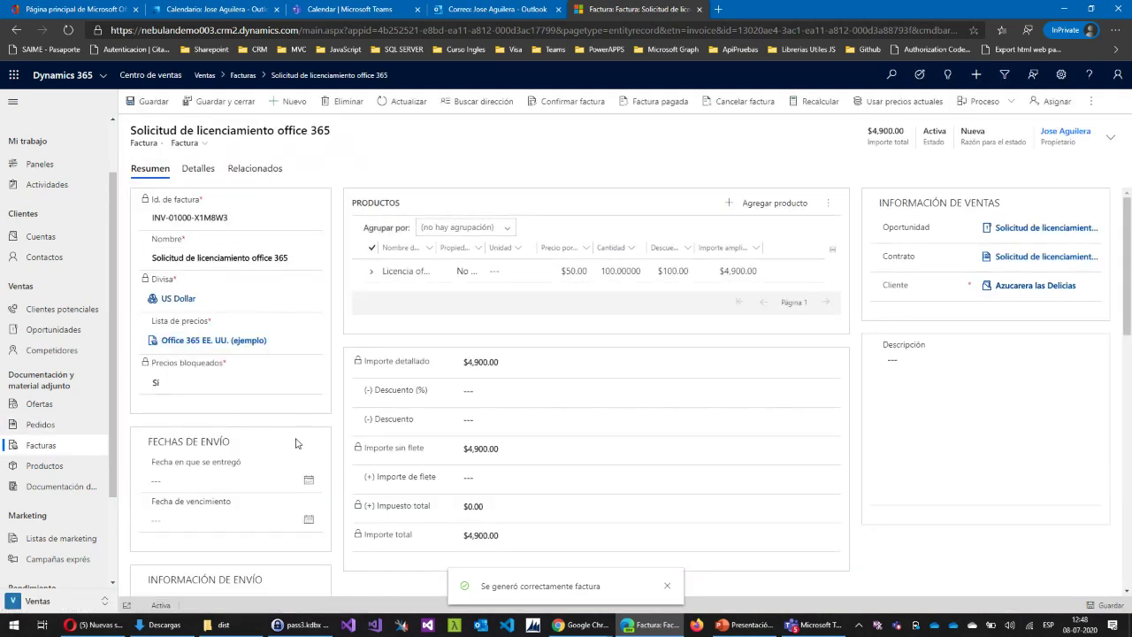
# Mark the new invoice as paid with status reason Completada
pyautogui.scroll(-1, 292, 407)
pyautogui.scroll(1, 285, 369)
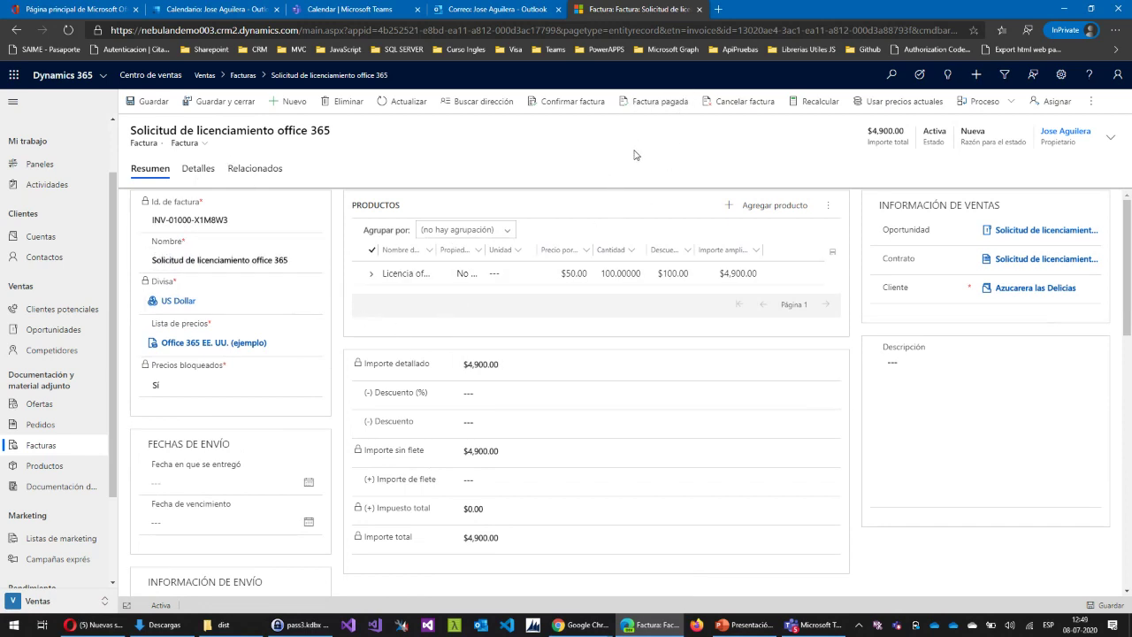
pyautogui.click(659, 106)
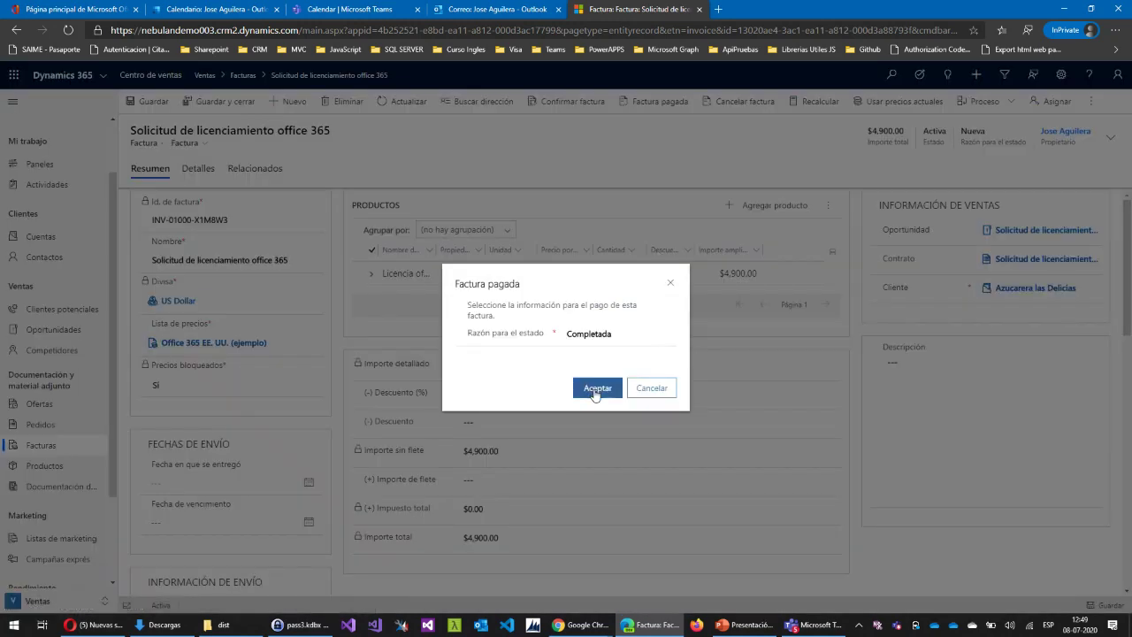
pyautogui.click(596, 390)
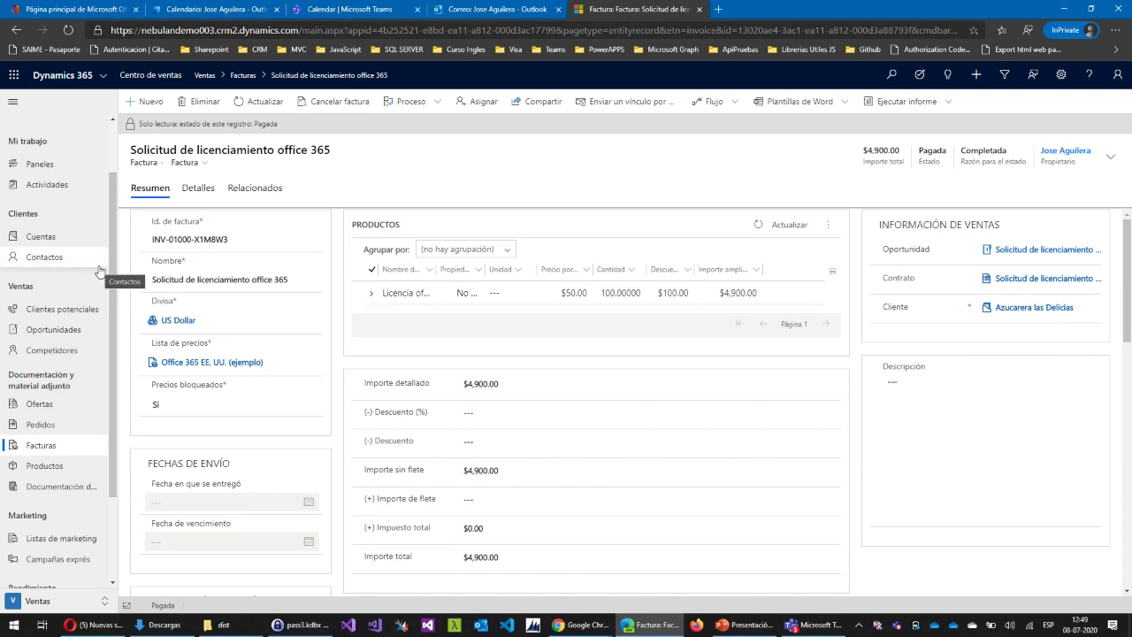
# Open the Panel de actividad de ventas dashboard and examine its goal, lead and opportunity charts
pyautogui.click(69, 184)
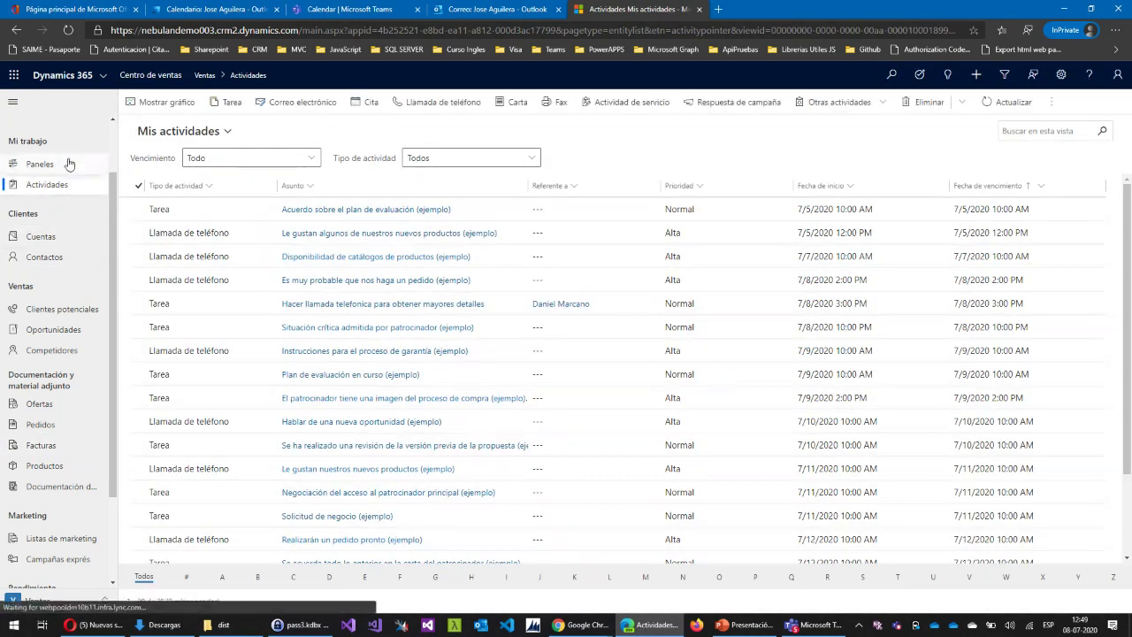
pyautogui.click(62, 164)
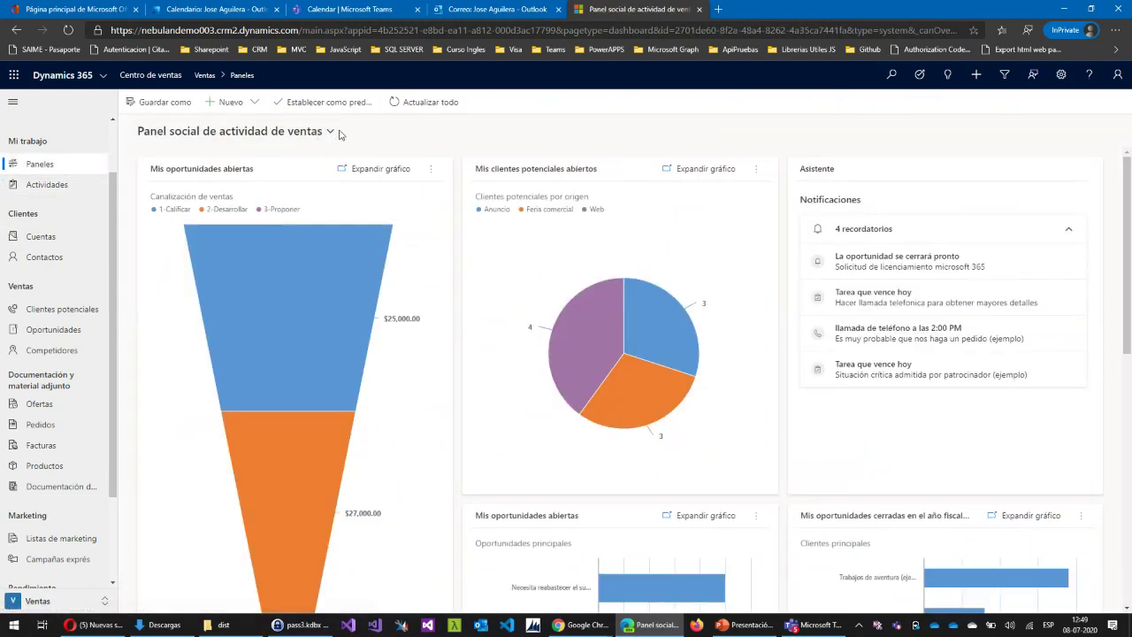
pyautogui.click(326, 132)
pyautogui.click(279, 174)
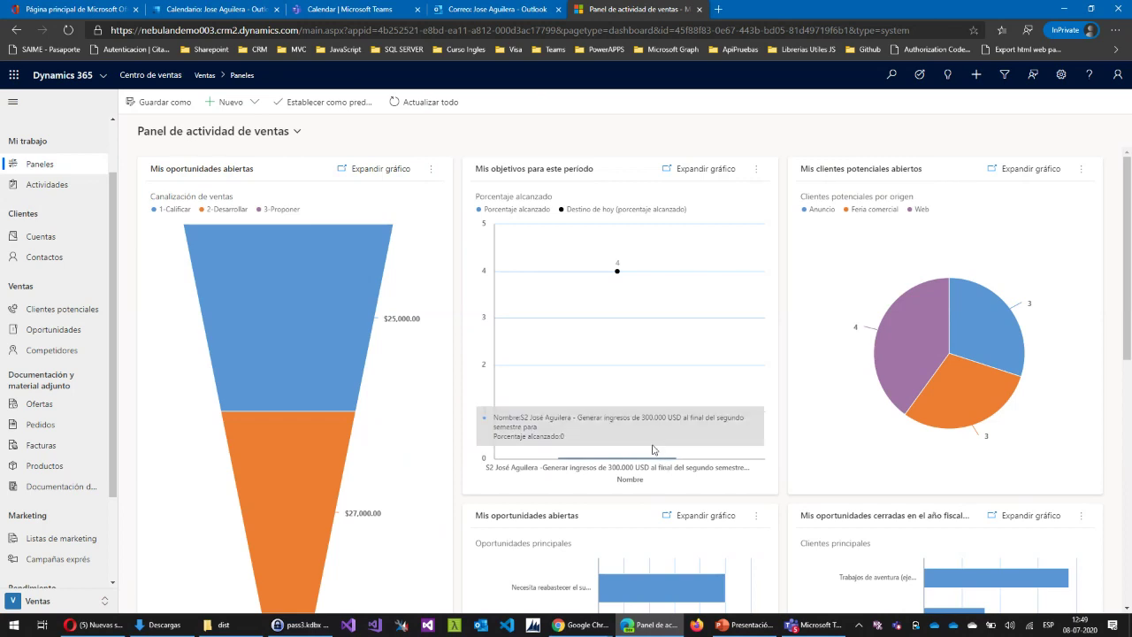
pyautogui.moveTo(887, 375)
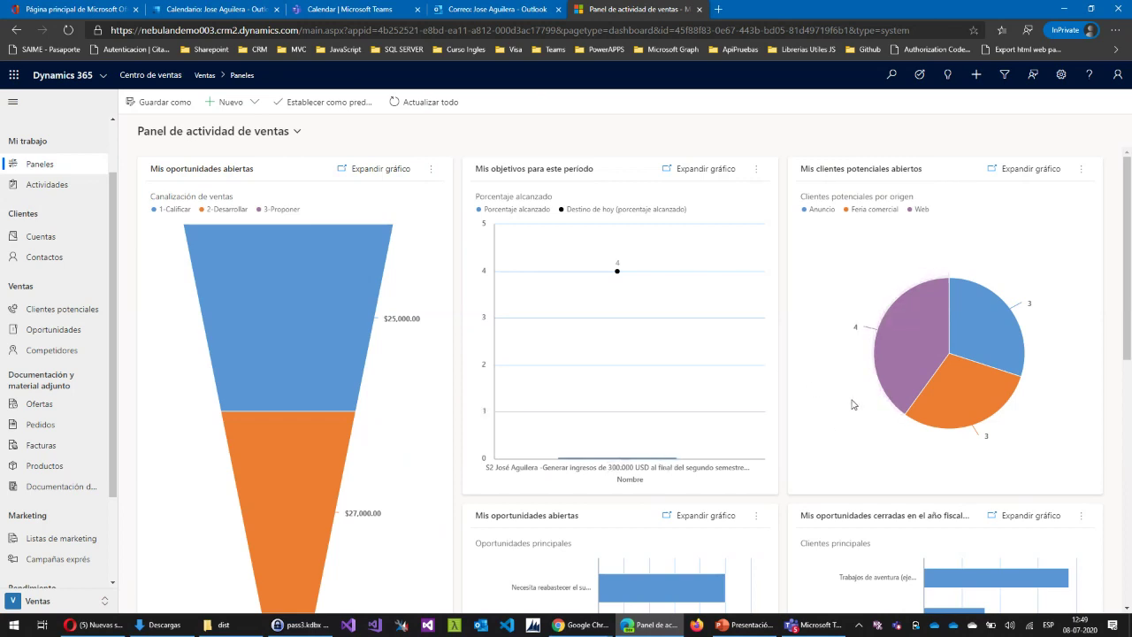
pyautogui.scroll(-6, 353, 442)
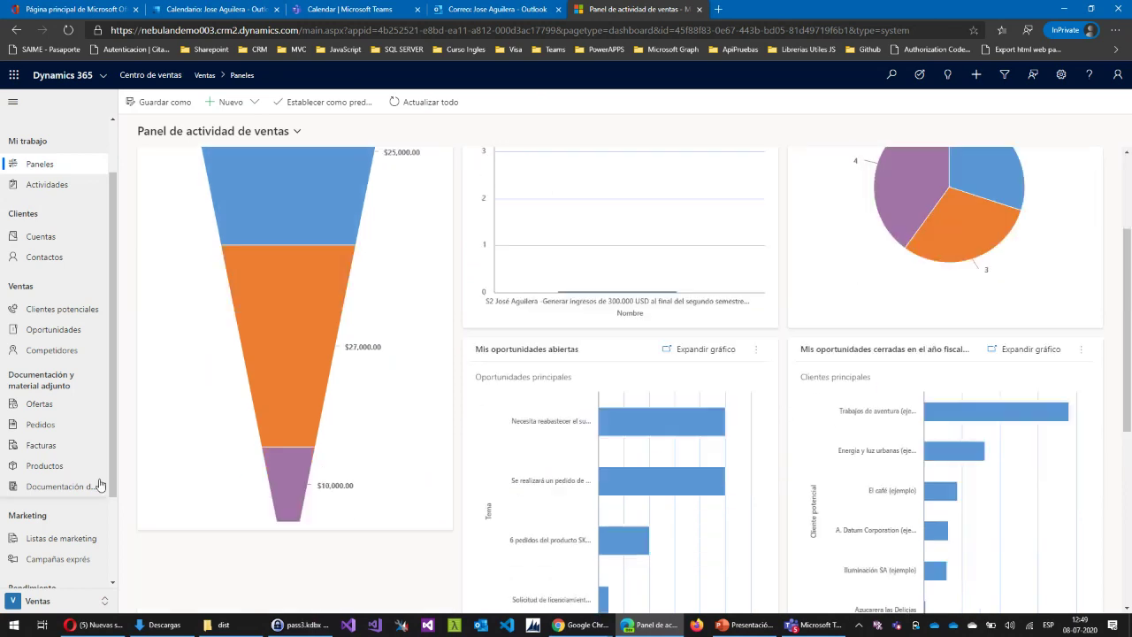
# Recalculate the second-semester revenue goal in the Mis objetivos para este período view
pyautogui.scroll(-2, 83, 480)
pyautogui.click(42, 493)
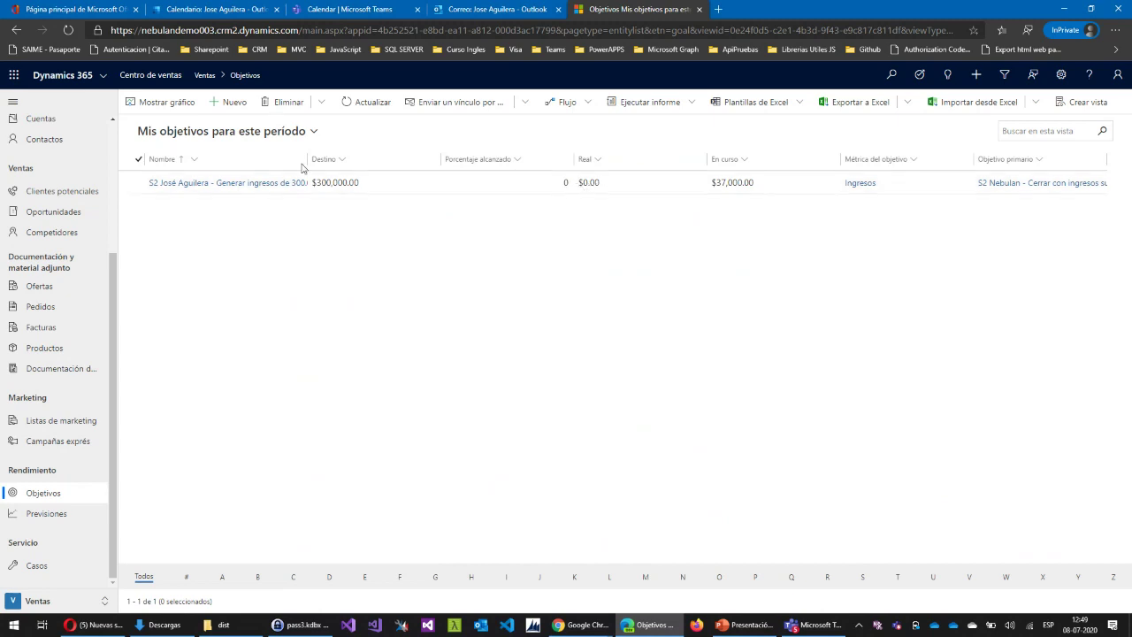
pyautogui.click(139, 182)
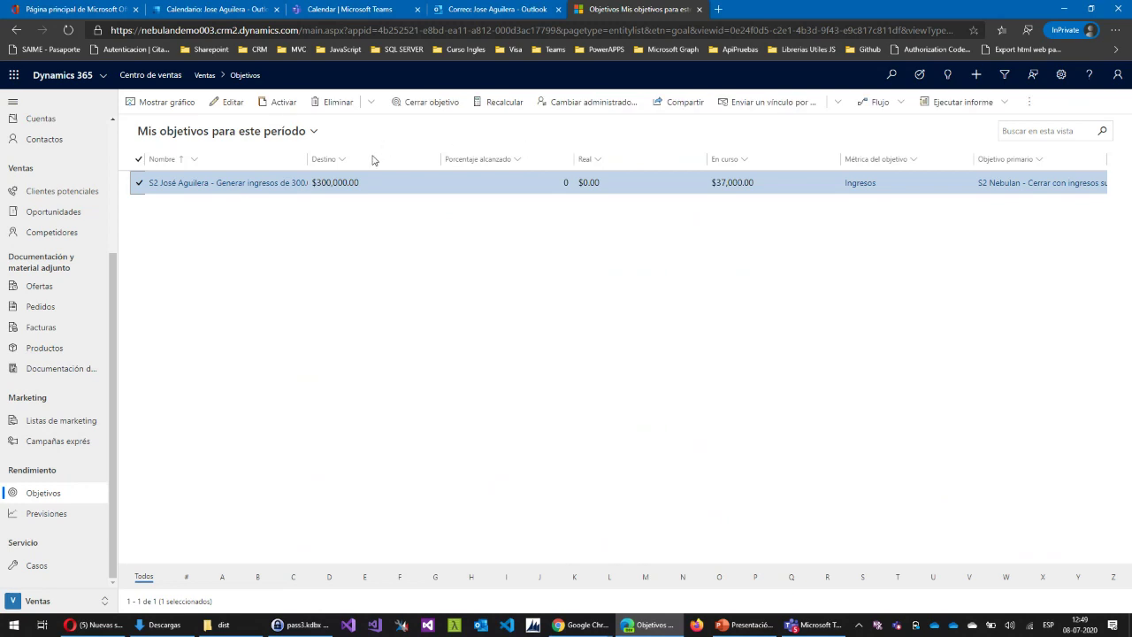
pyautogui.click(500, 101)
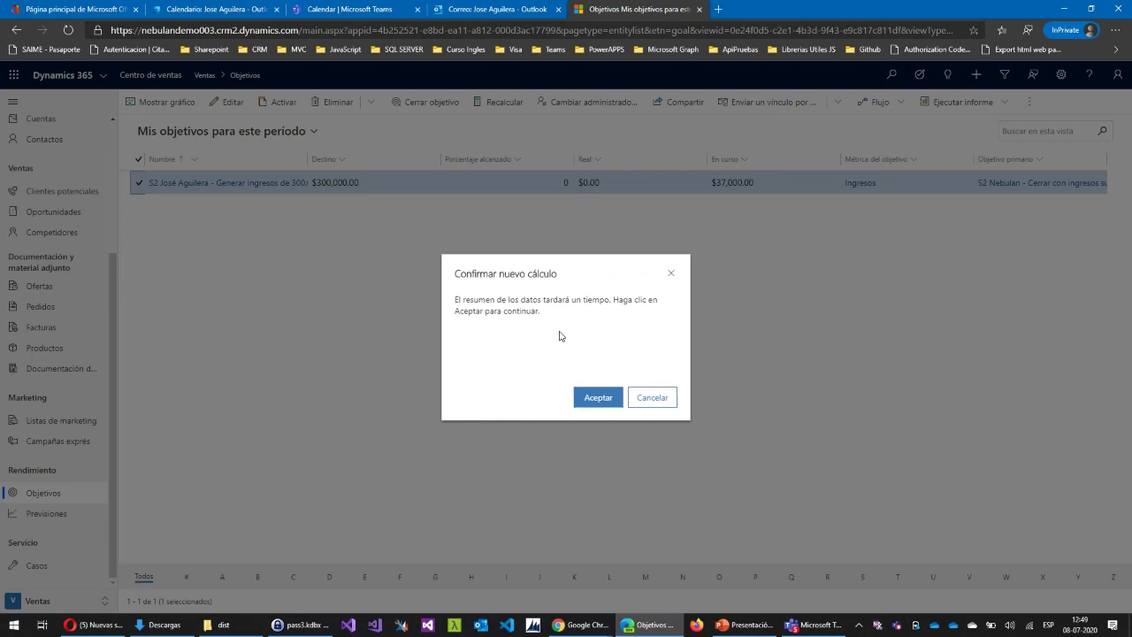
pyautogui.click(598, 398)
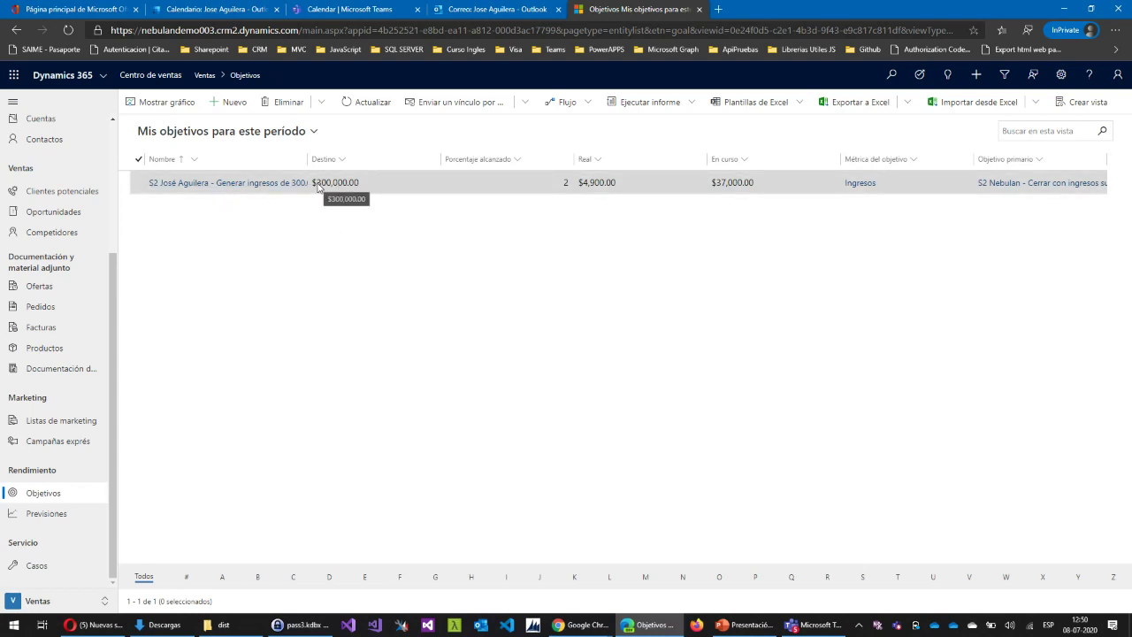
# Return to the dashboards and look over the charts and reminders of Panel social de actividad de ventas
pyautogui.scroll(2, 59, 308)
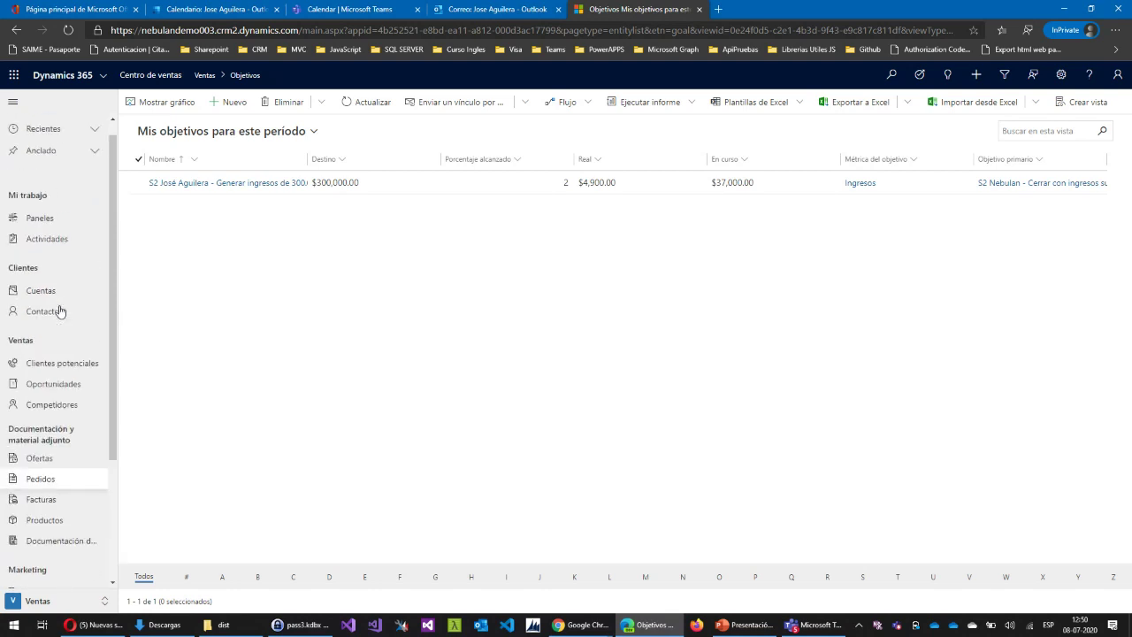
pyautogui.scroll(1, 59, 311)
pyautogui.click(69, 239)
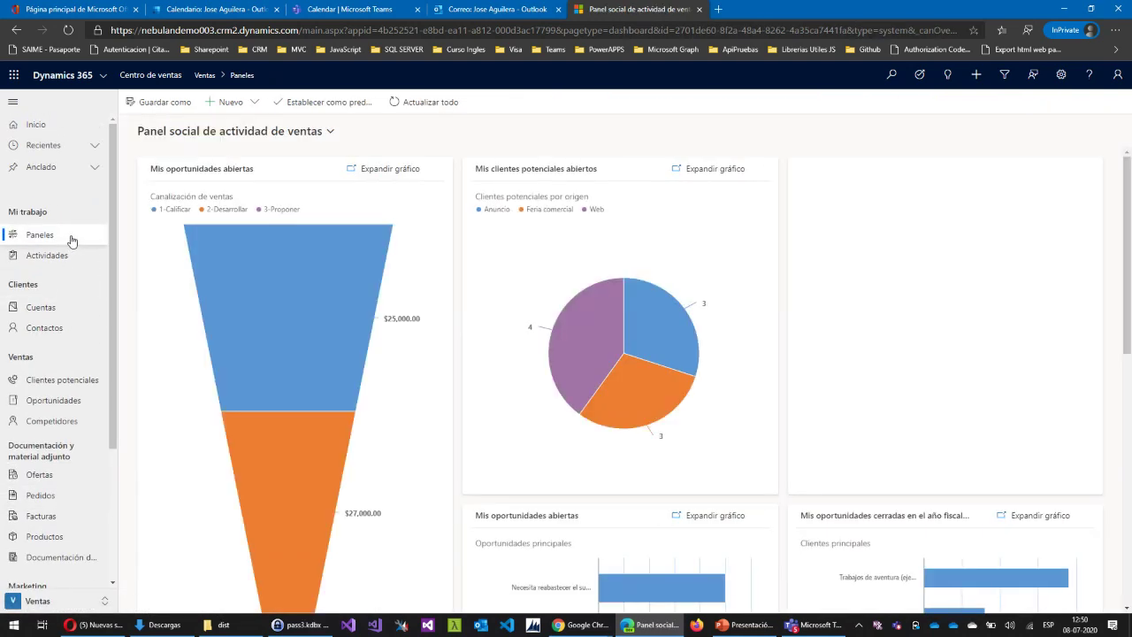
pyautogui.scroll(-2, 417, 270)
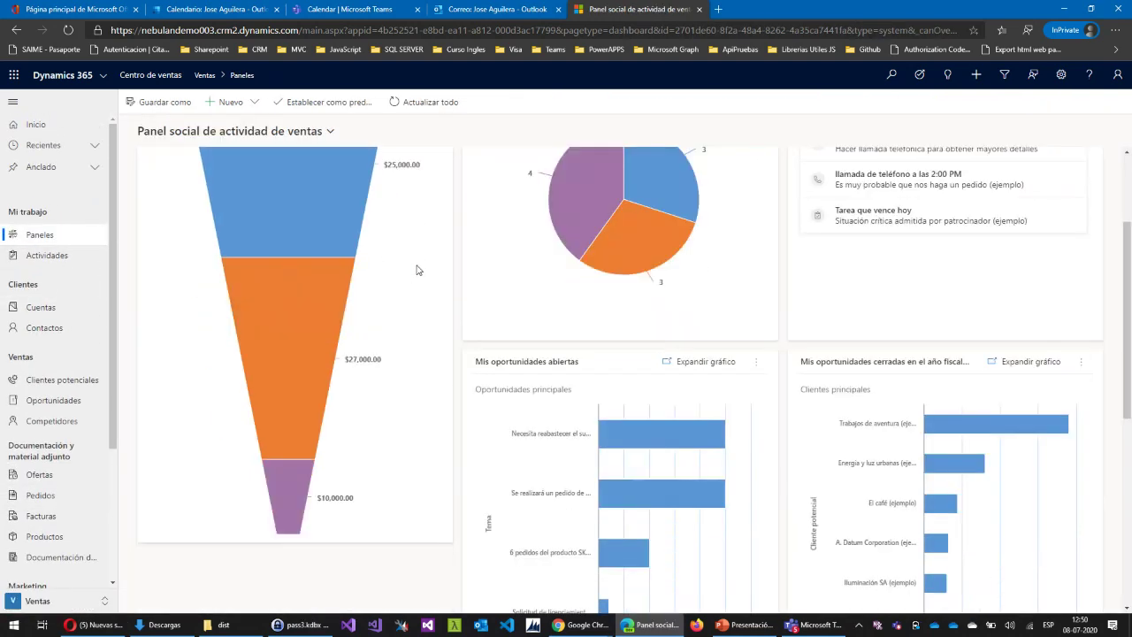
pyautogui.scroll(2, 417, 269)
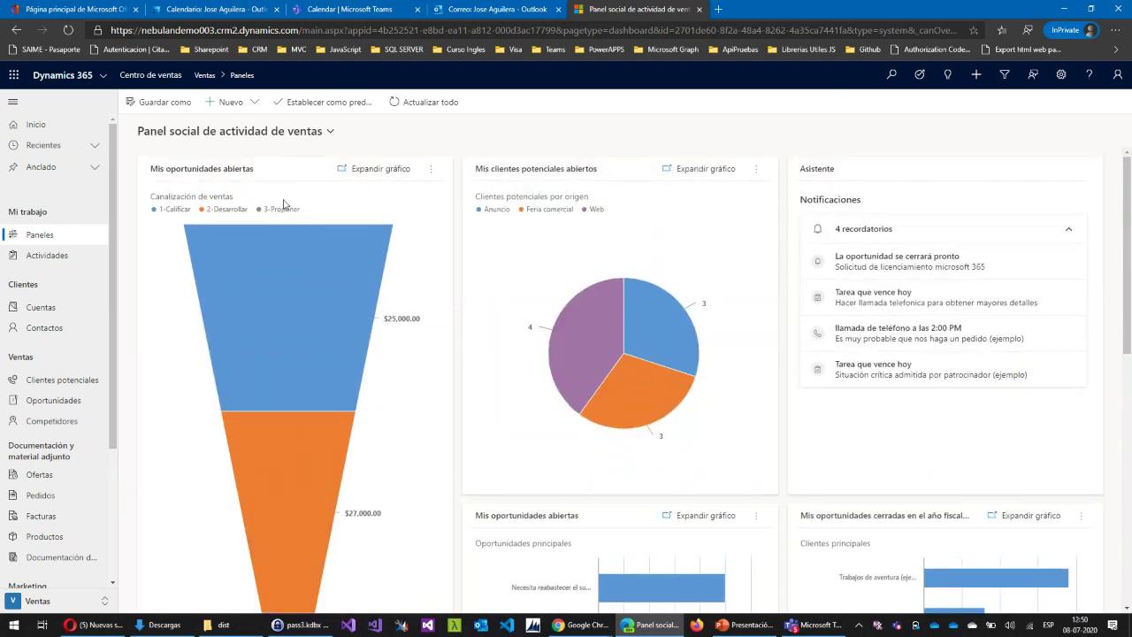
pyautogui.click(102, 76)
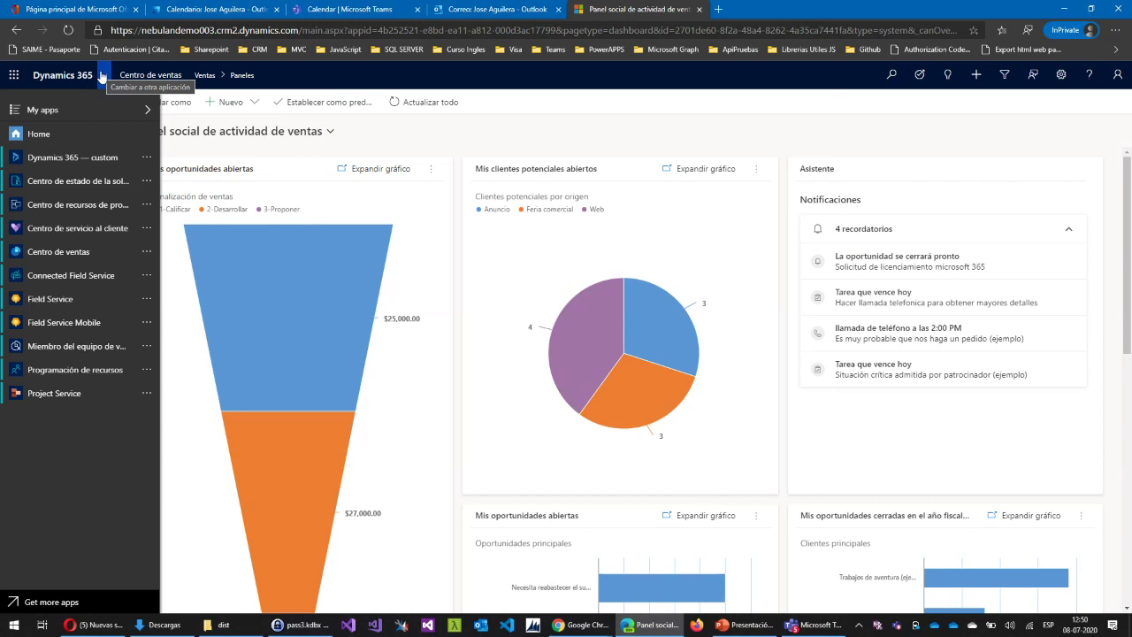
pyautogui.click(102, 77)
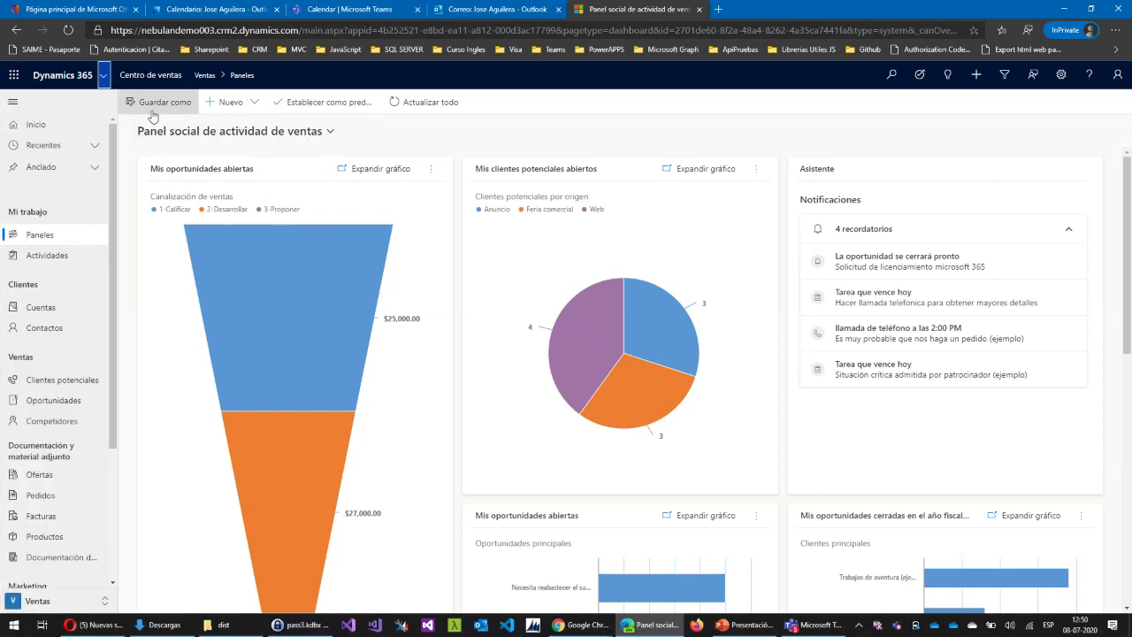
pyautogui.scroll(-2, 35, 274)
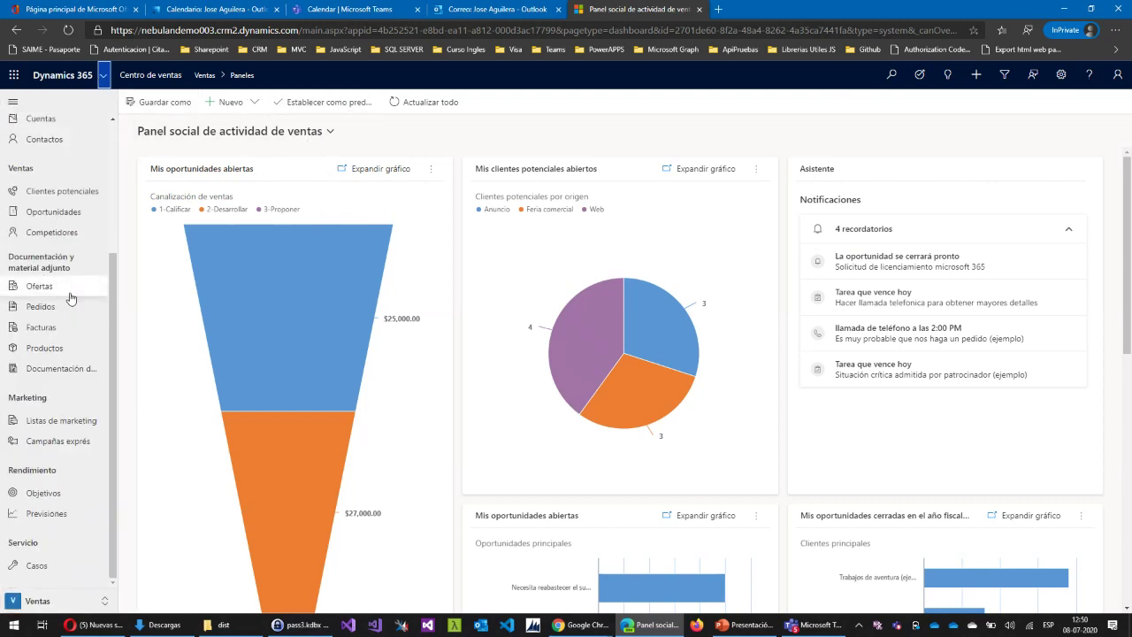
# Open the Actividades area and look over the tasks and phone calls in the Mis actividades view
pyautogui.scroll(2, 71, 299)
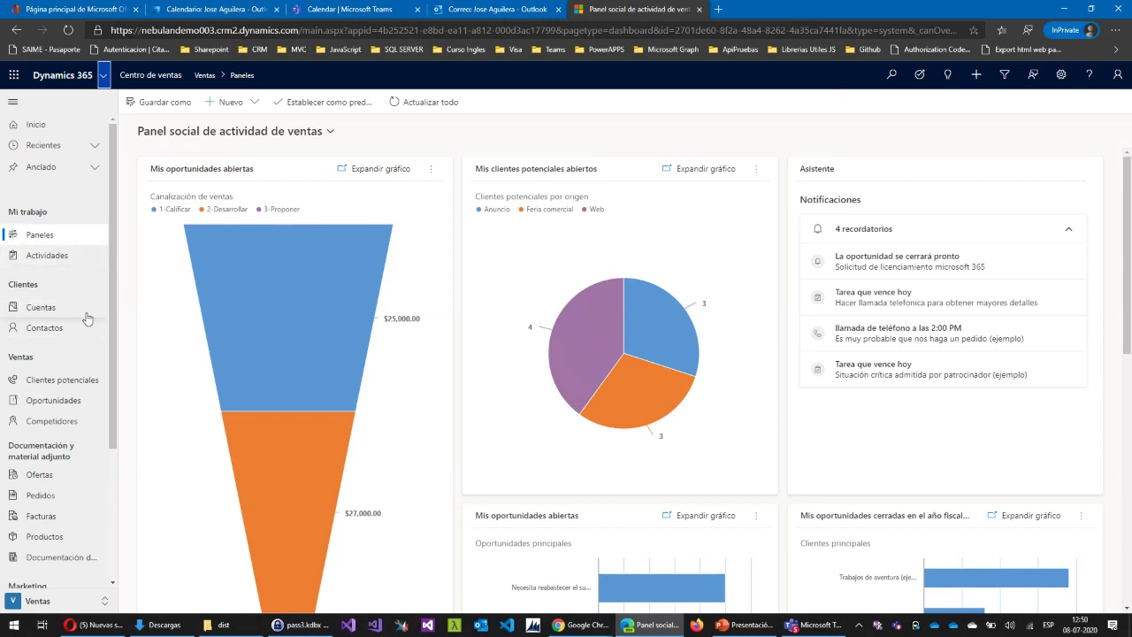
pyautogui.click(49, 256)
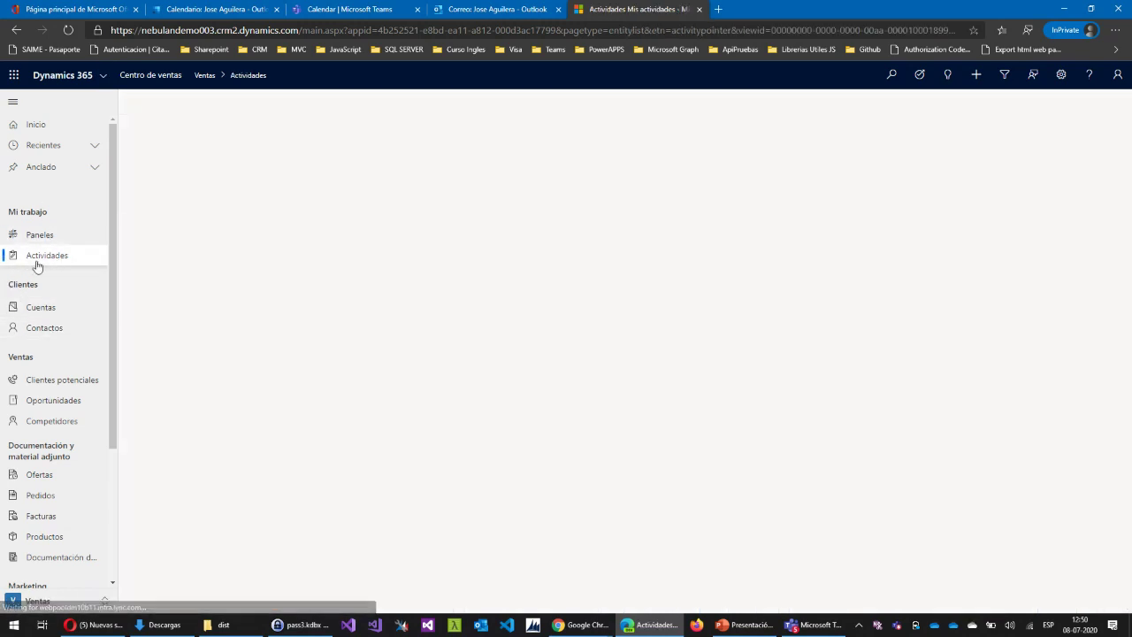
pyautogui.scroll(-3, 689, 506)
pyautogui.scroll(2, 611, 430)
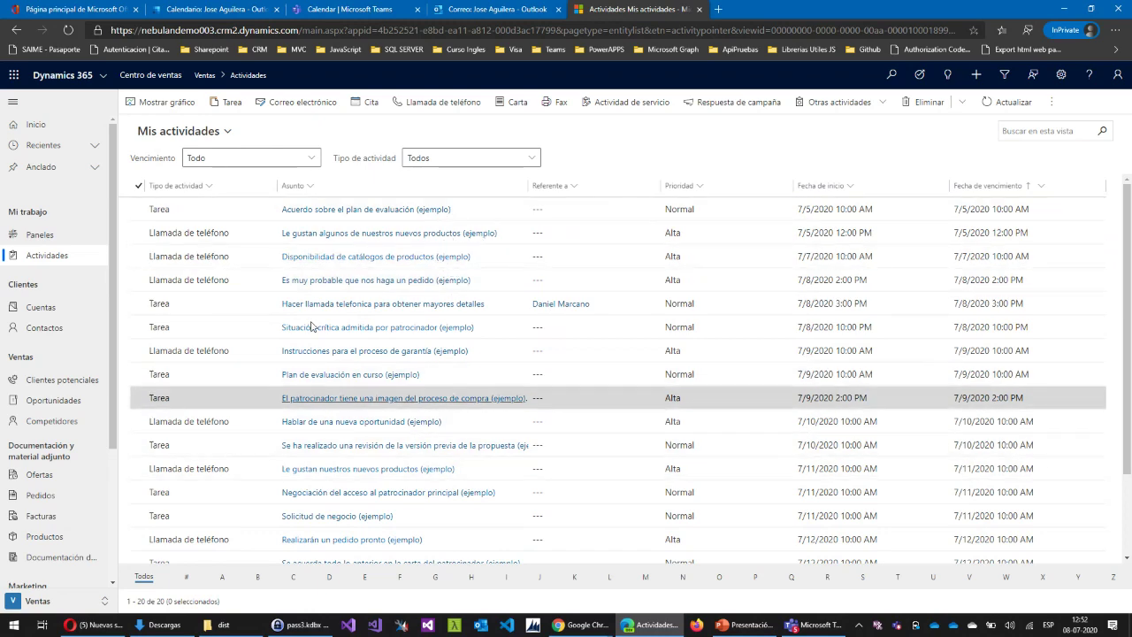
pyautogui.scroll(-3, 35, 257)
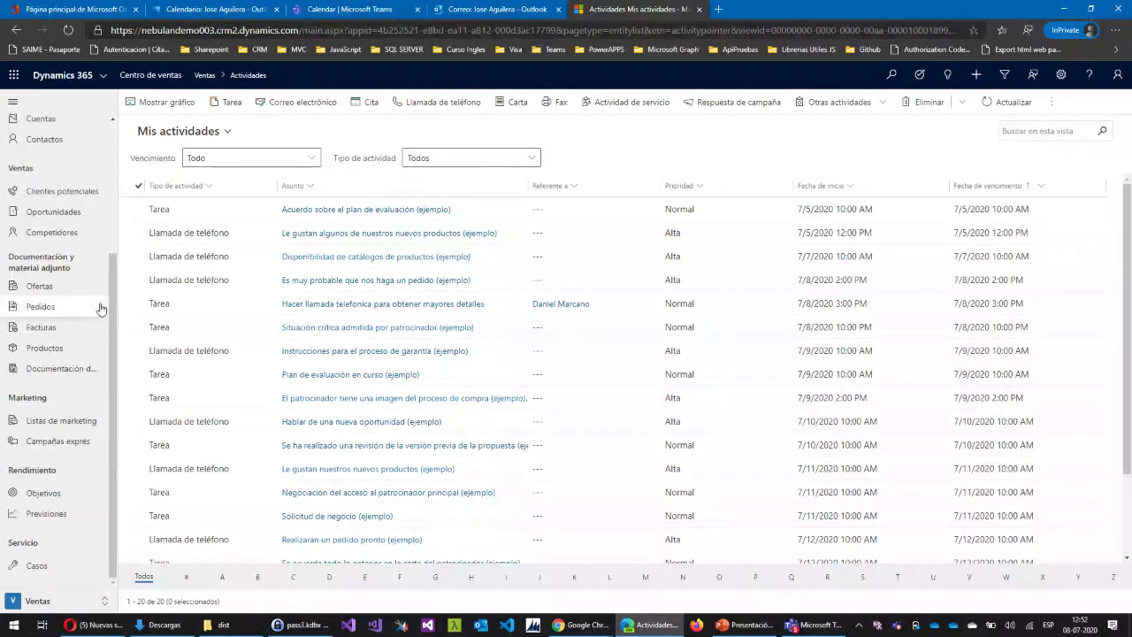
pyautogui.scroll(3, 101, 292)
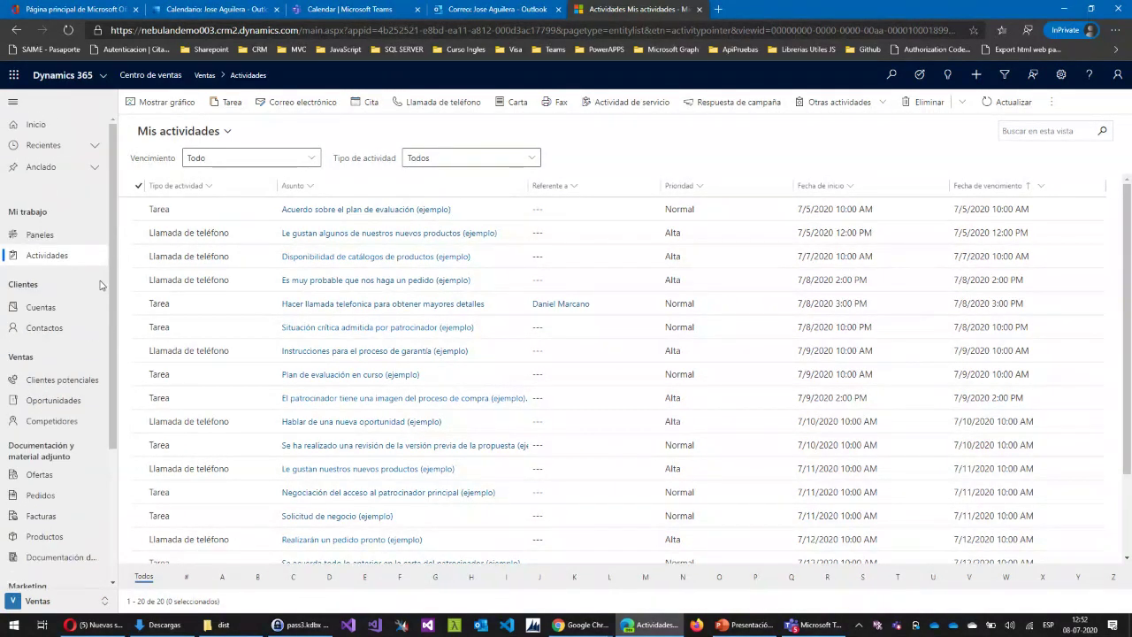
# Switch to the Microsoft Teams live event and view the published questions in its Q&A
pyautogui.click(805, 626)
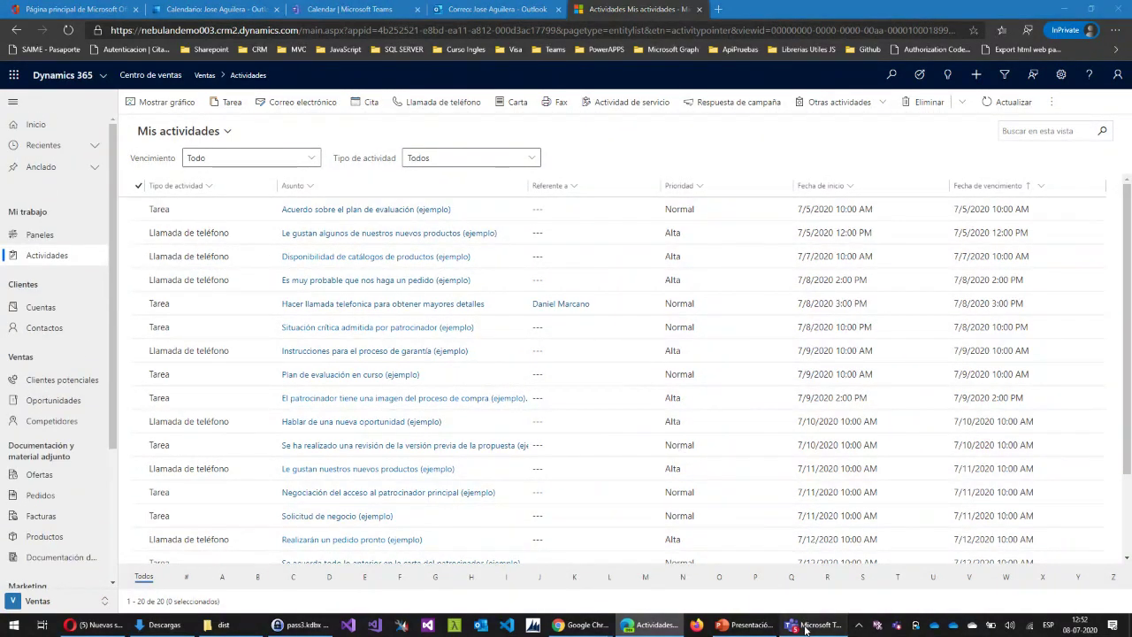
pyautogui.click(789, 479)
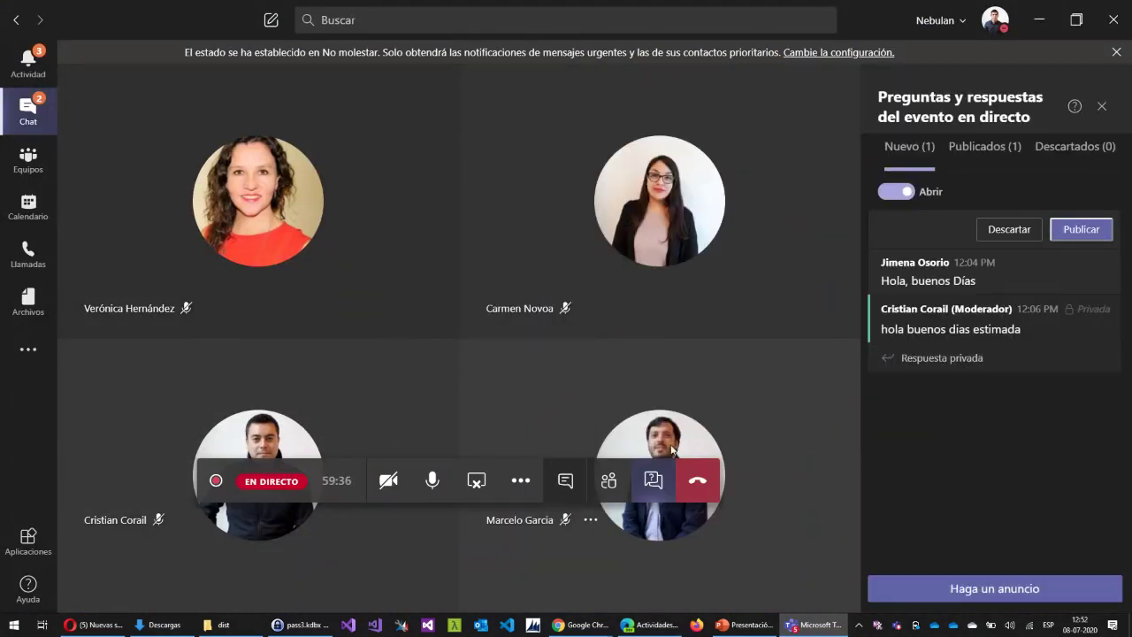
pyautogui.click(545, 307)
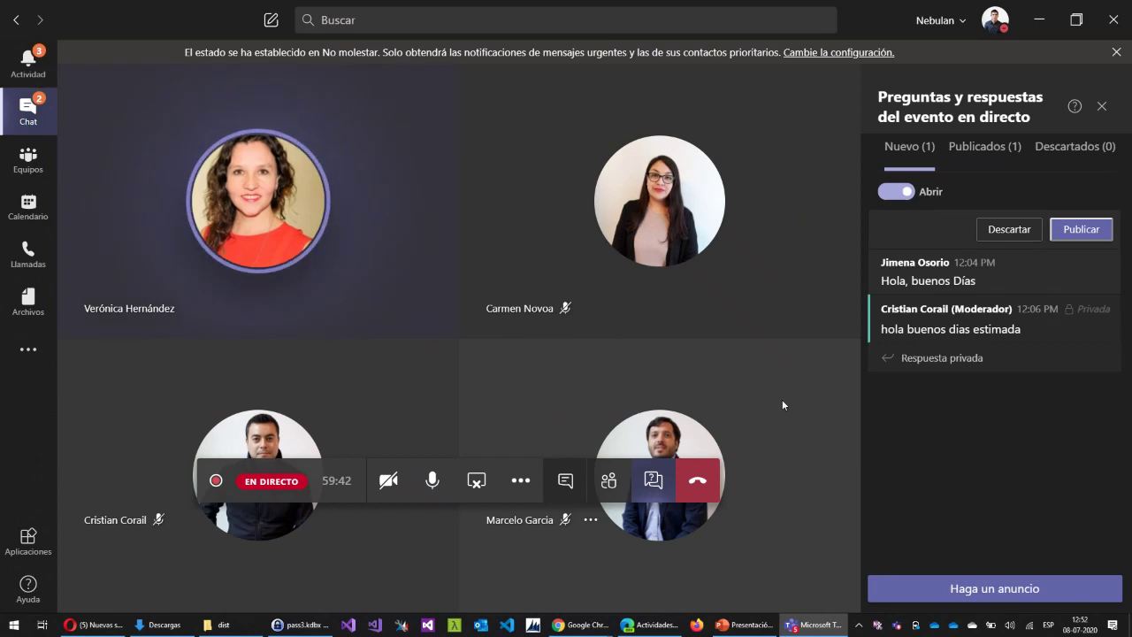
pyautogui.click(992, 162)
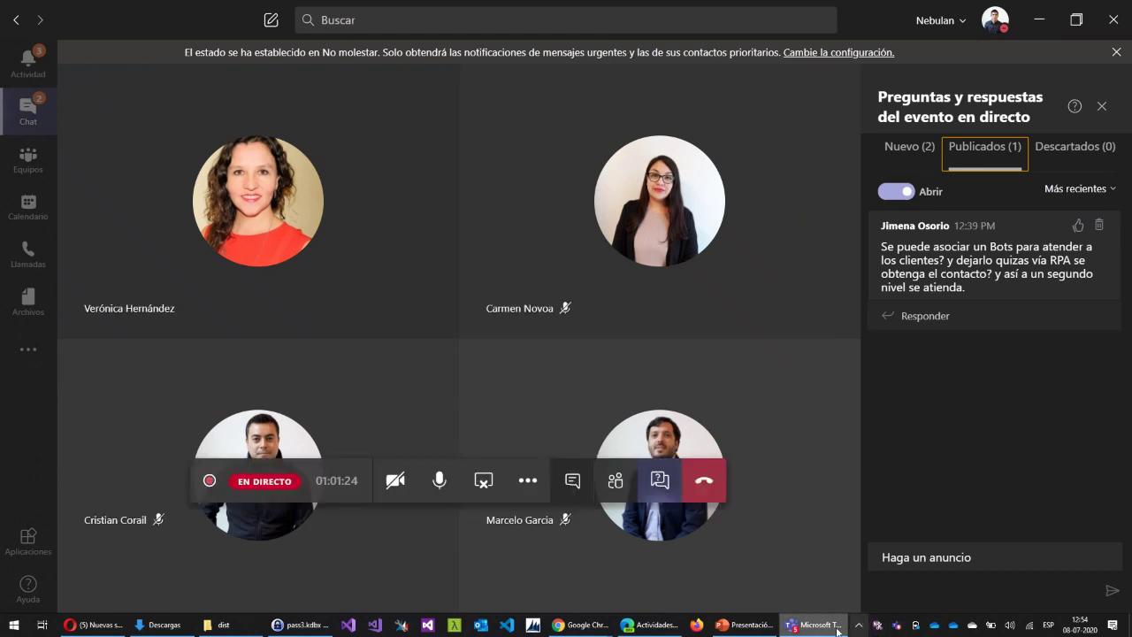
# Return to the activities list in Dynamics 365, checking the live event's Q&A in Teams once more in between
pyautogui.moveTo(832, 630)
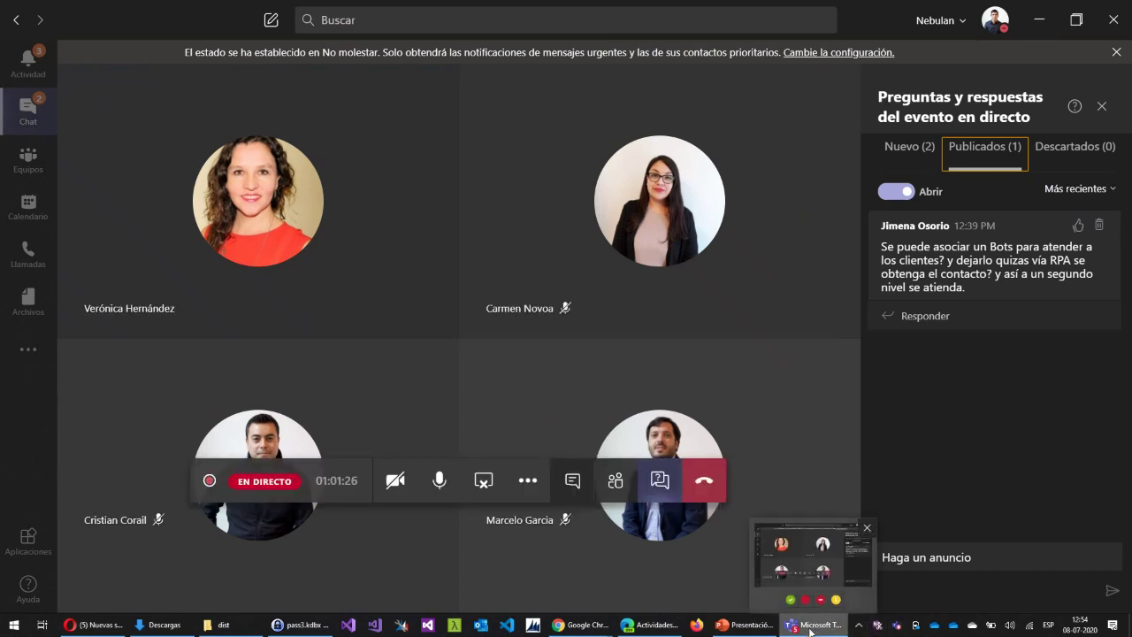
pyautogui.click(832, 631)
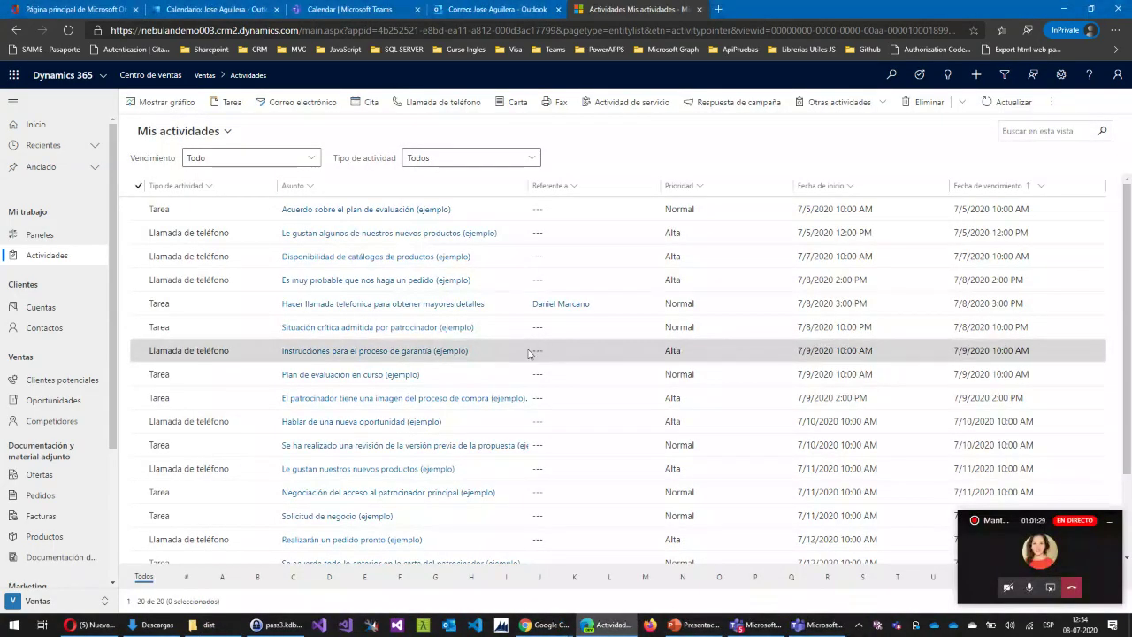
pyautogui.scroll(-2, 505, 367)
pyautogui.scroll(2, 505, 369)
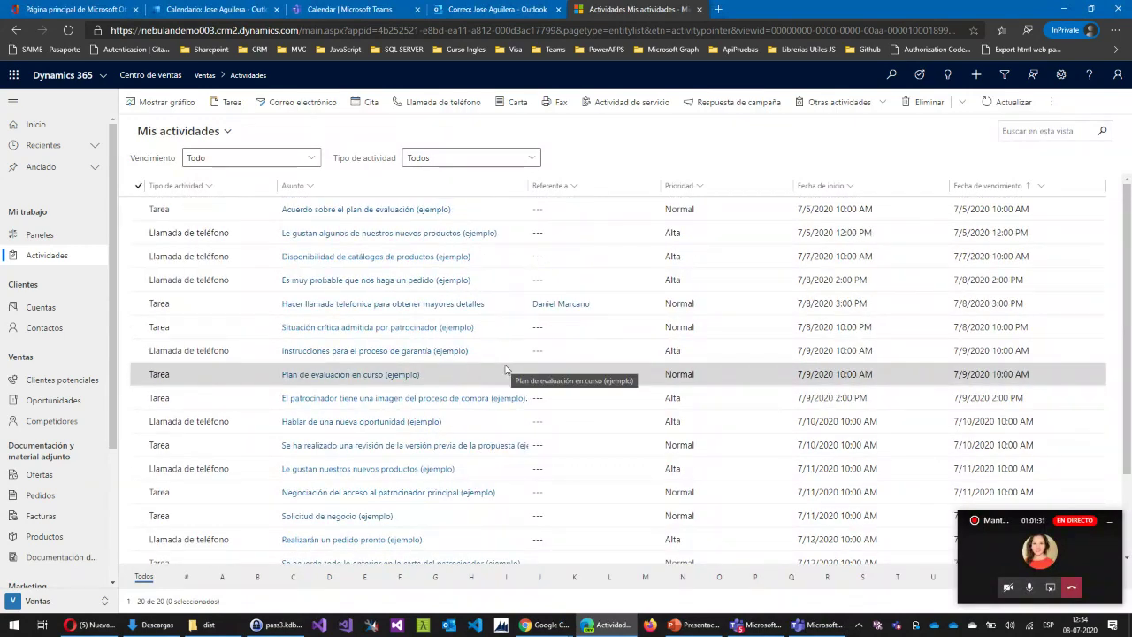
pyautogui.click(1022, 564)
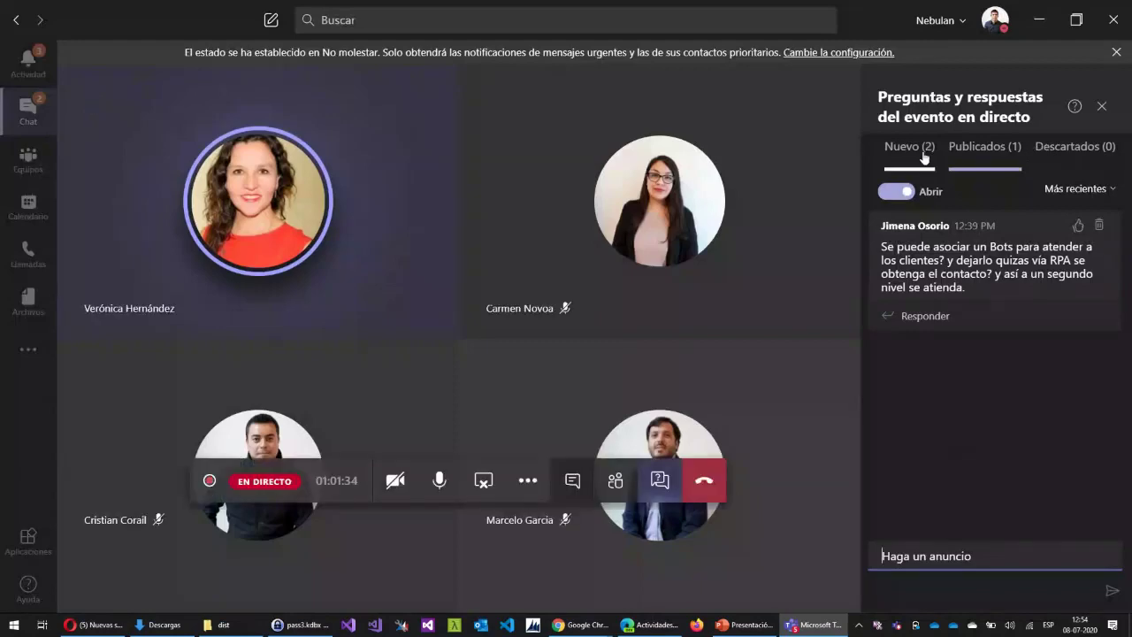
pyautogui.hotkey('alt', 'Tab')
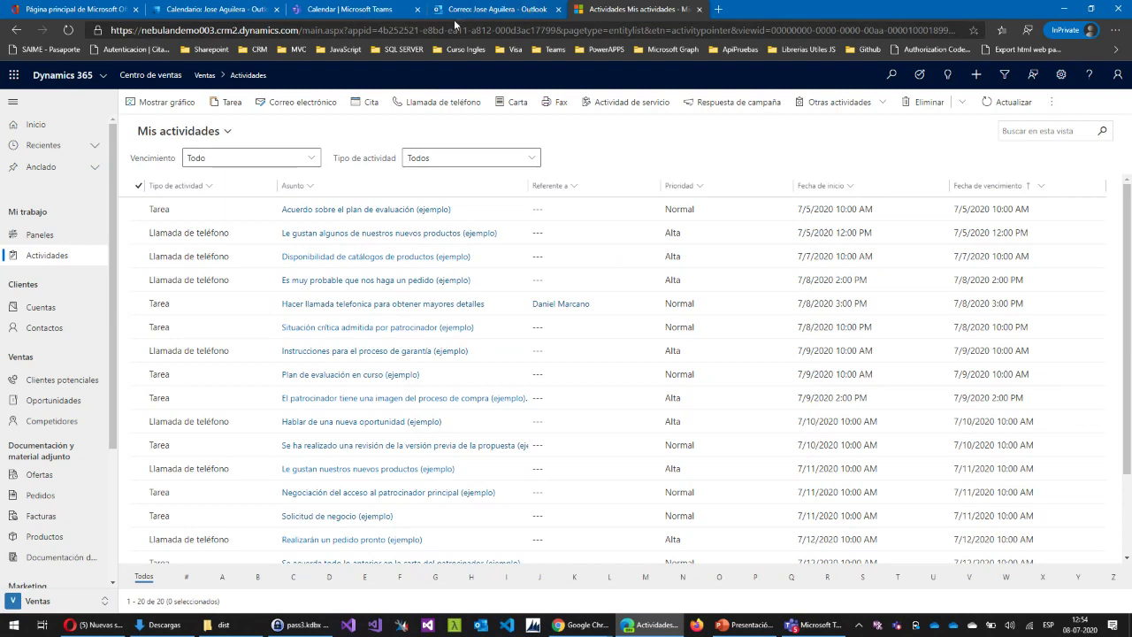
# Show the list of available Dynamics 365 apps, check the Teams event meanwhile, and close the app list
pyautogui.click(123, 80)
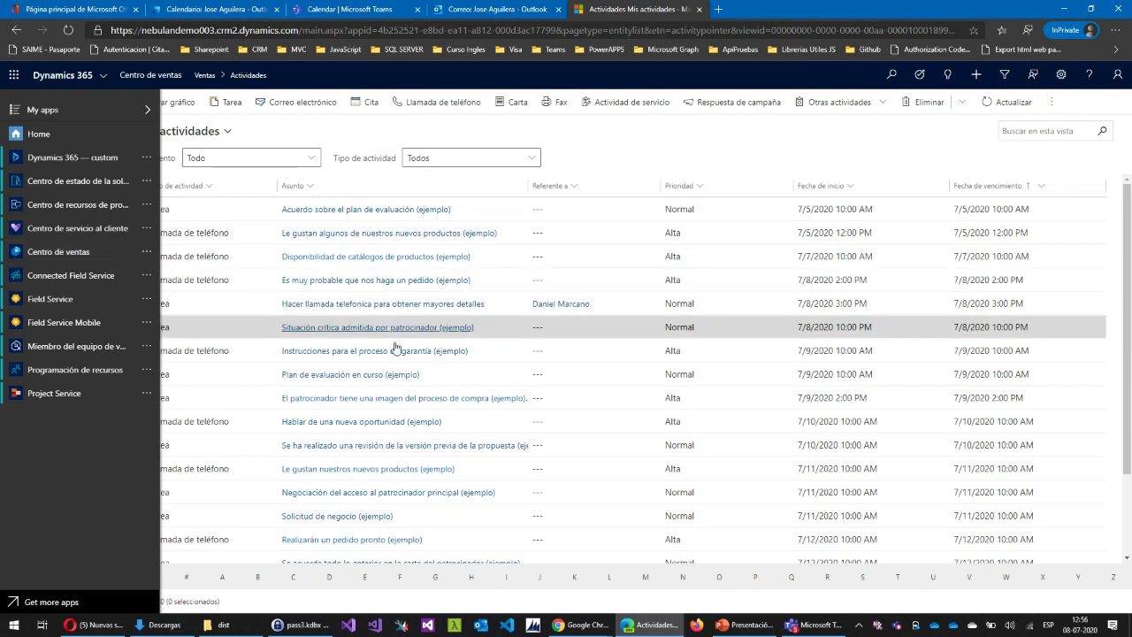
pyautogui.click(811, 625)
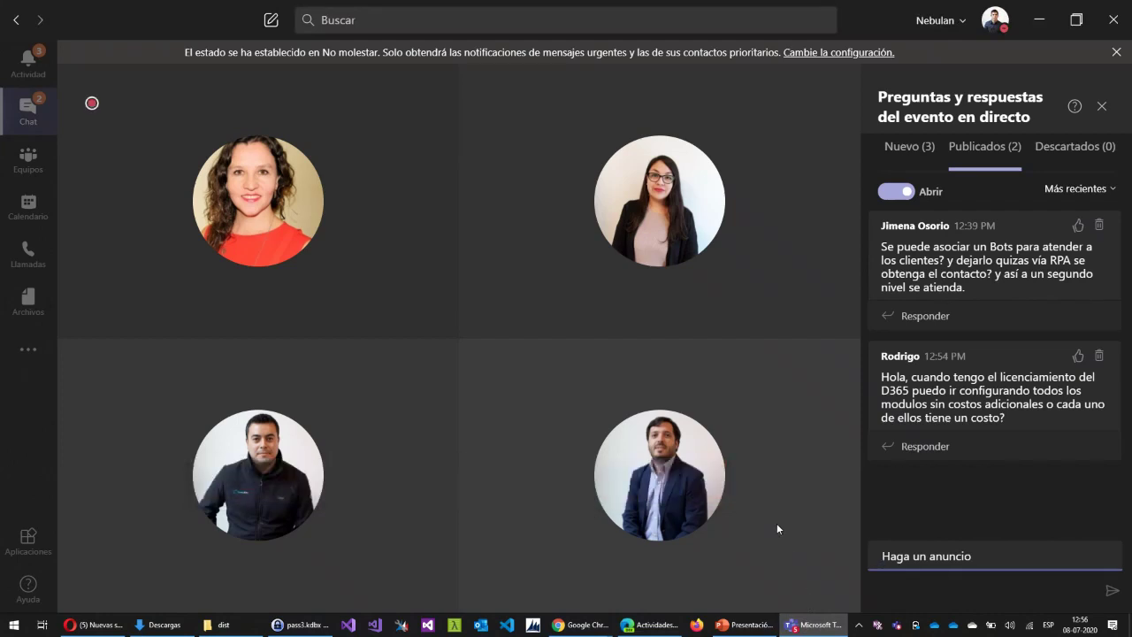
pyautogui.hotkey('alt', 'Tab')
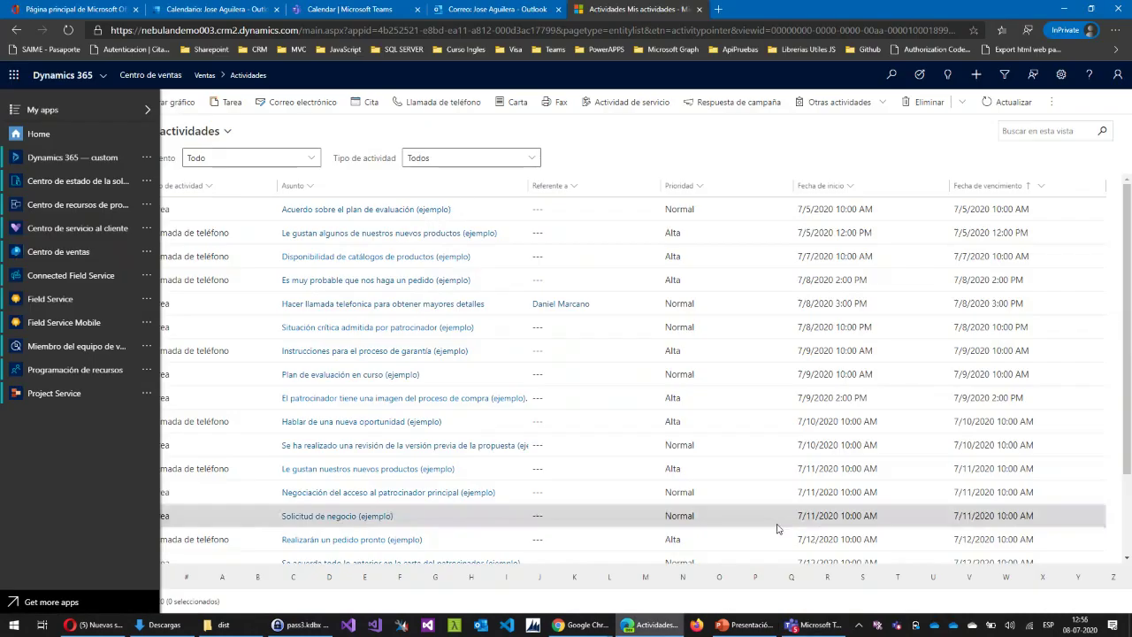
pyautogui.click(62, 76)
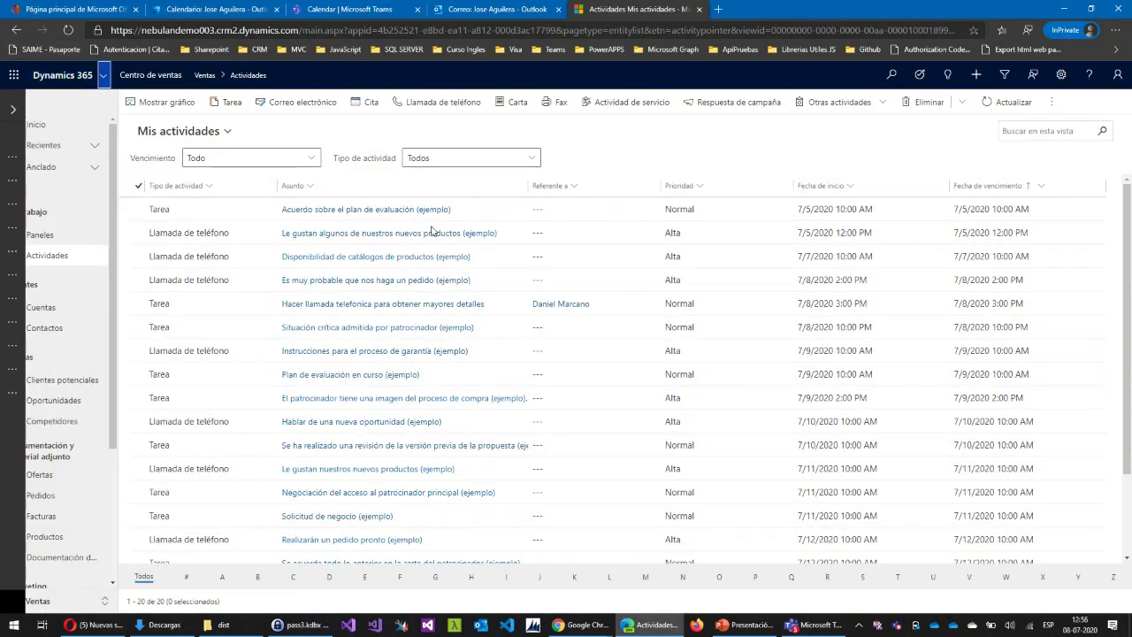
# Switch to the Teams live event and check both its new and its published questions
pyautogui.click(800, 624)
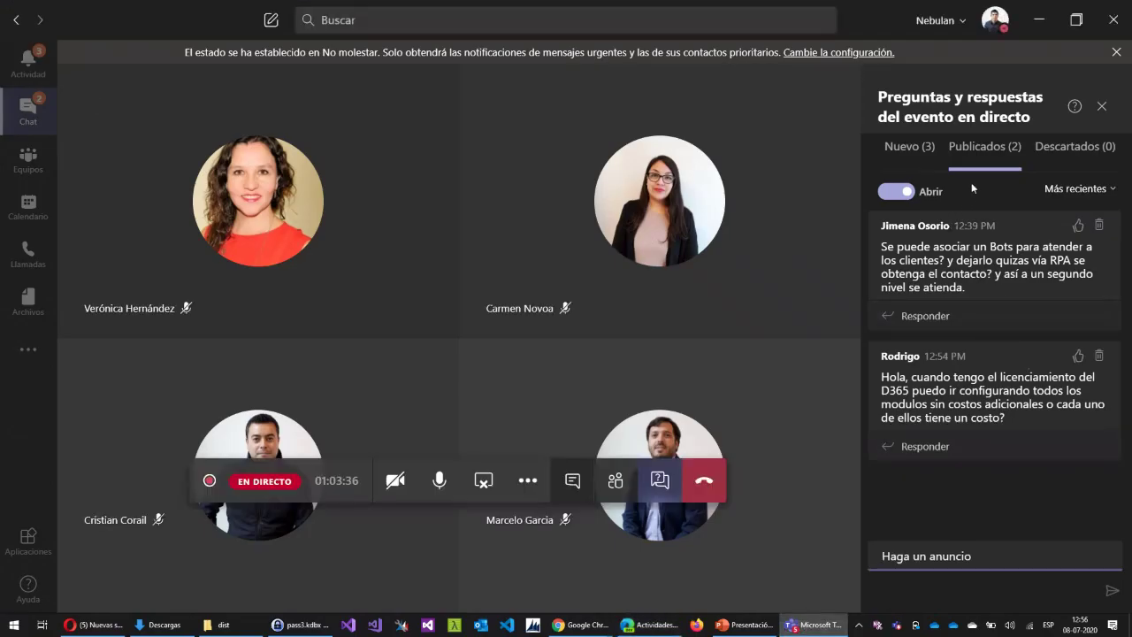
pyautogui.click(910, 152)
pyautogui.click(973, 150)
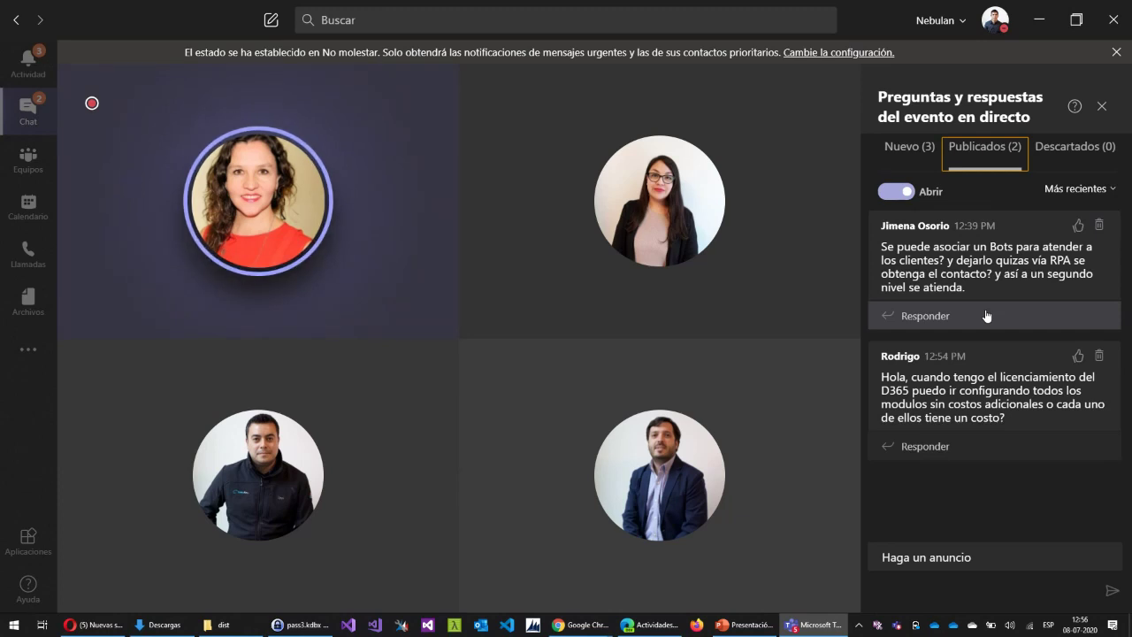
# Look over the remaining activities in Dynamics 365 and read the published Teams questions through to the last one
pyautogui.hotkey('alt', 'Tab')
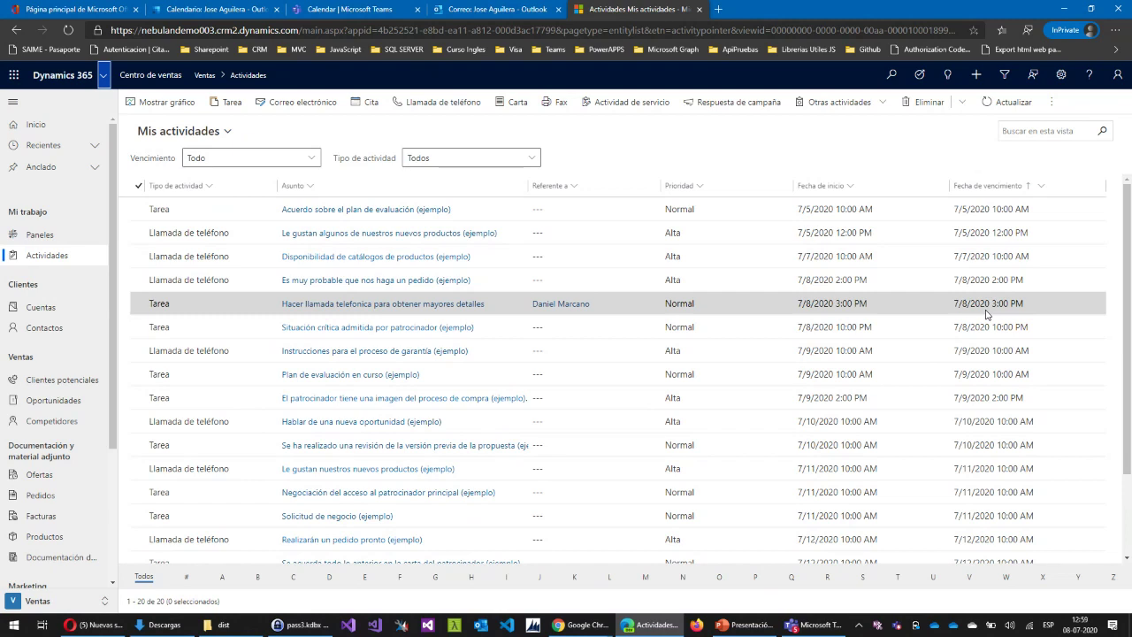
pyautogui.hotkey('alt', 'Tab')
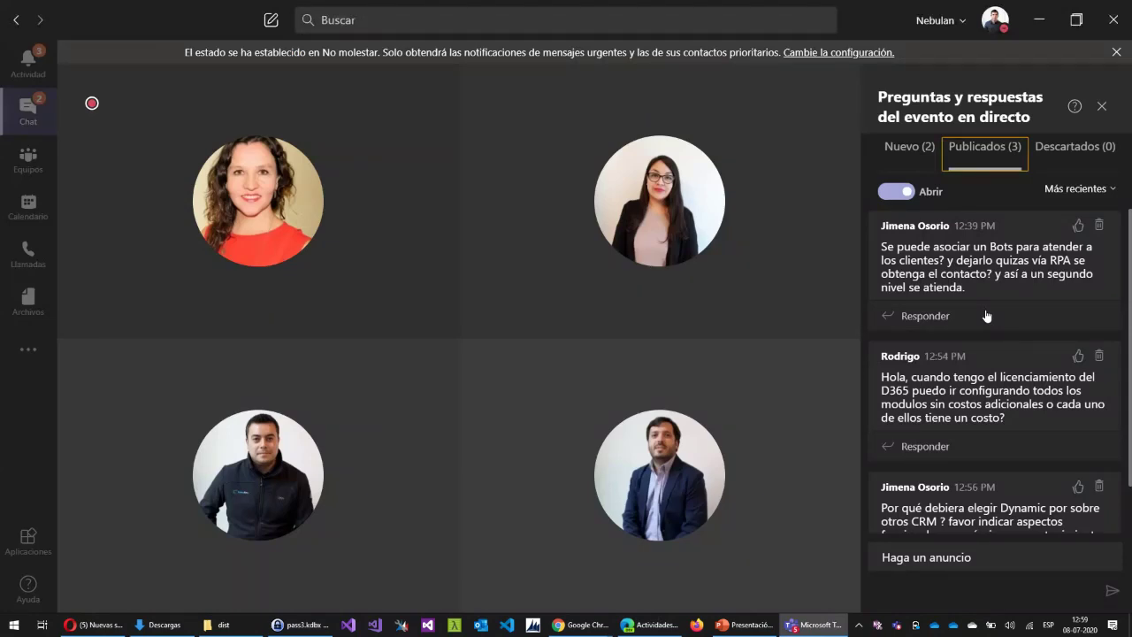
pyautogui.hotkey('alt', 'Tab')
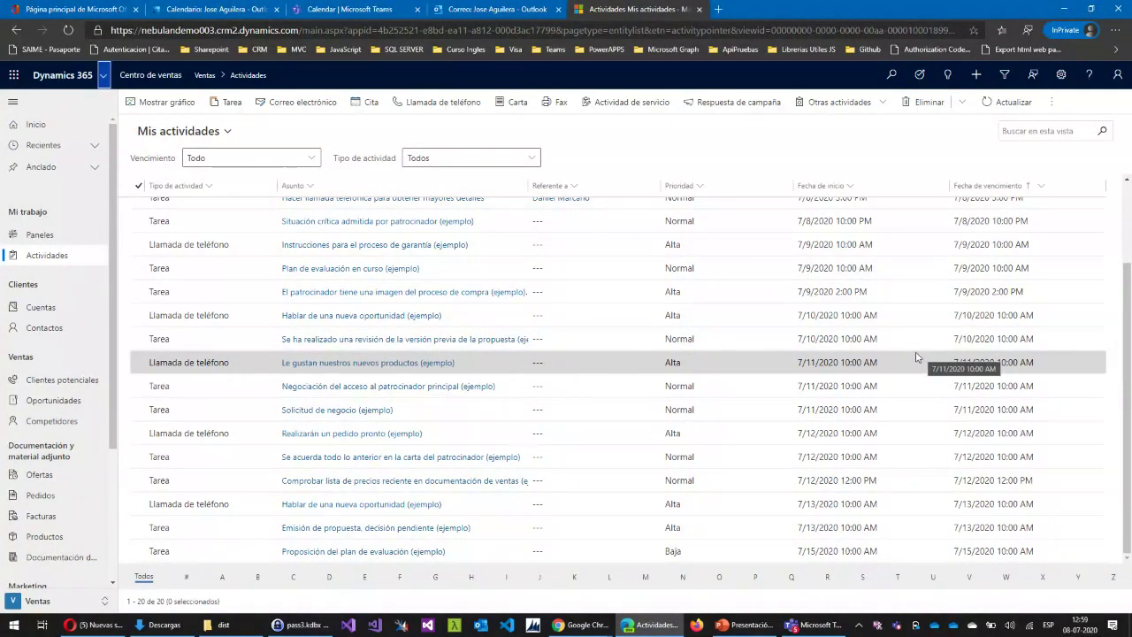
pyautogui.click(819, 599)
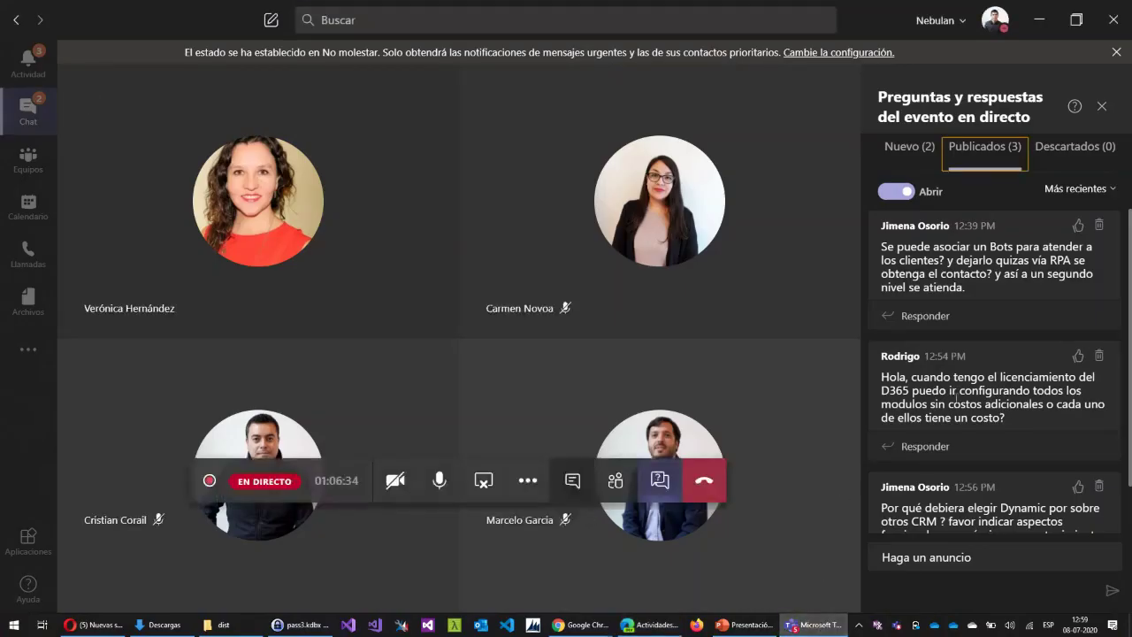
pyautogui.scroll(-1, 969, 454)
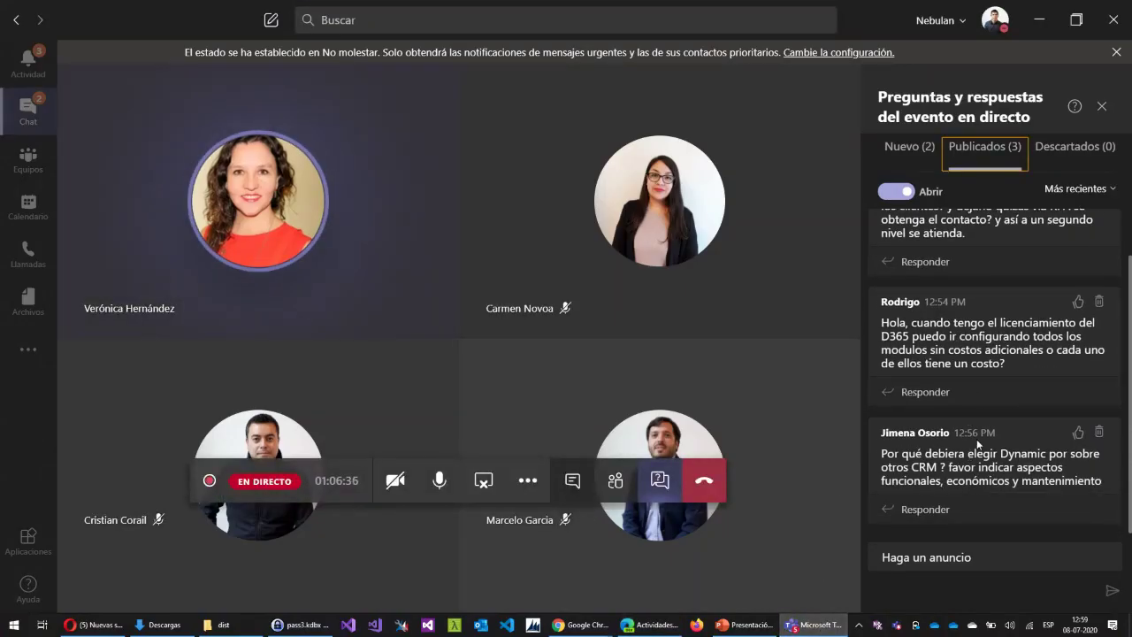
pyautogui.scroll(1, 970, 454)
# Glance at the activities list once more, return to the Teams live event and mute the microphone
pyautogui.hotkey('alt', 'Tab')
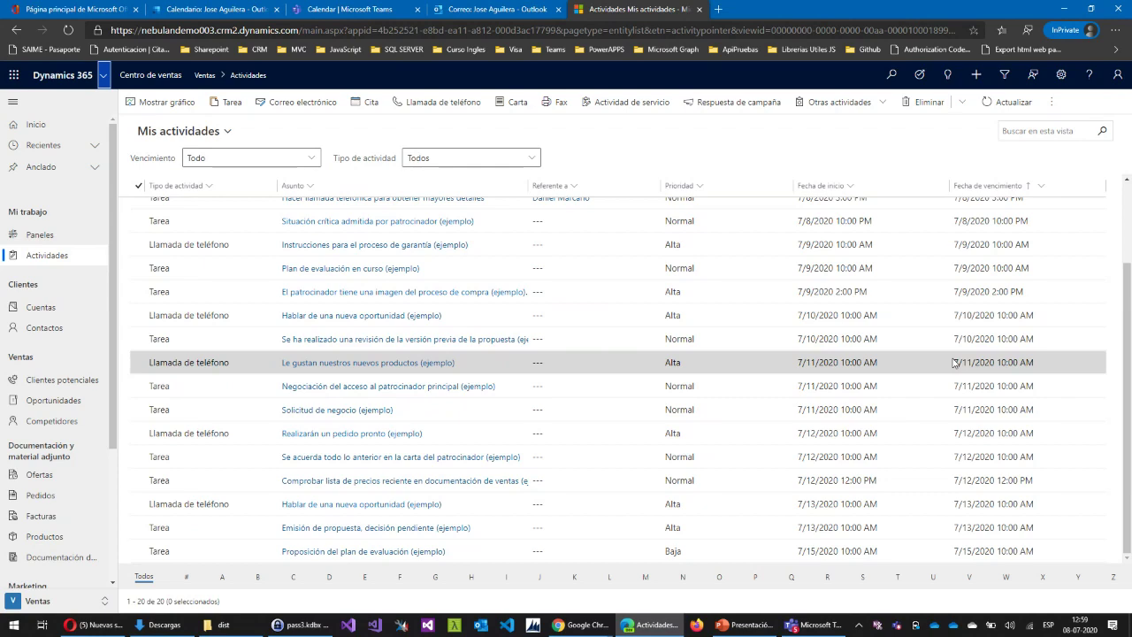
pyautogui.hotkey('alt', 'Tab')
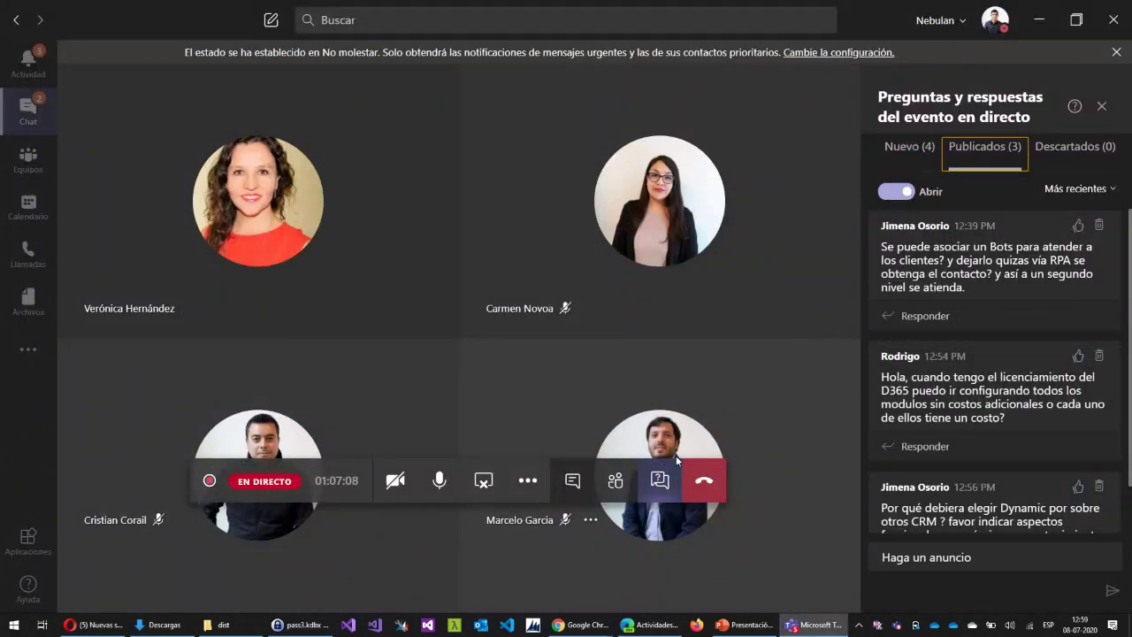
pyautogui.click(440, 481)
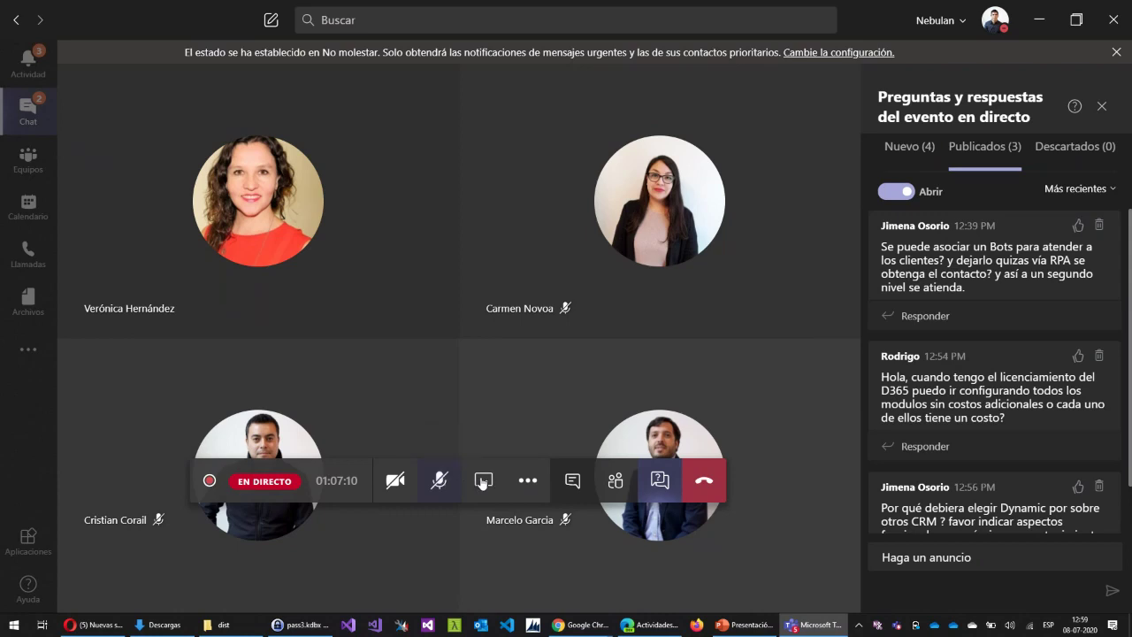